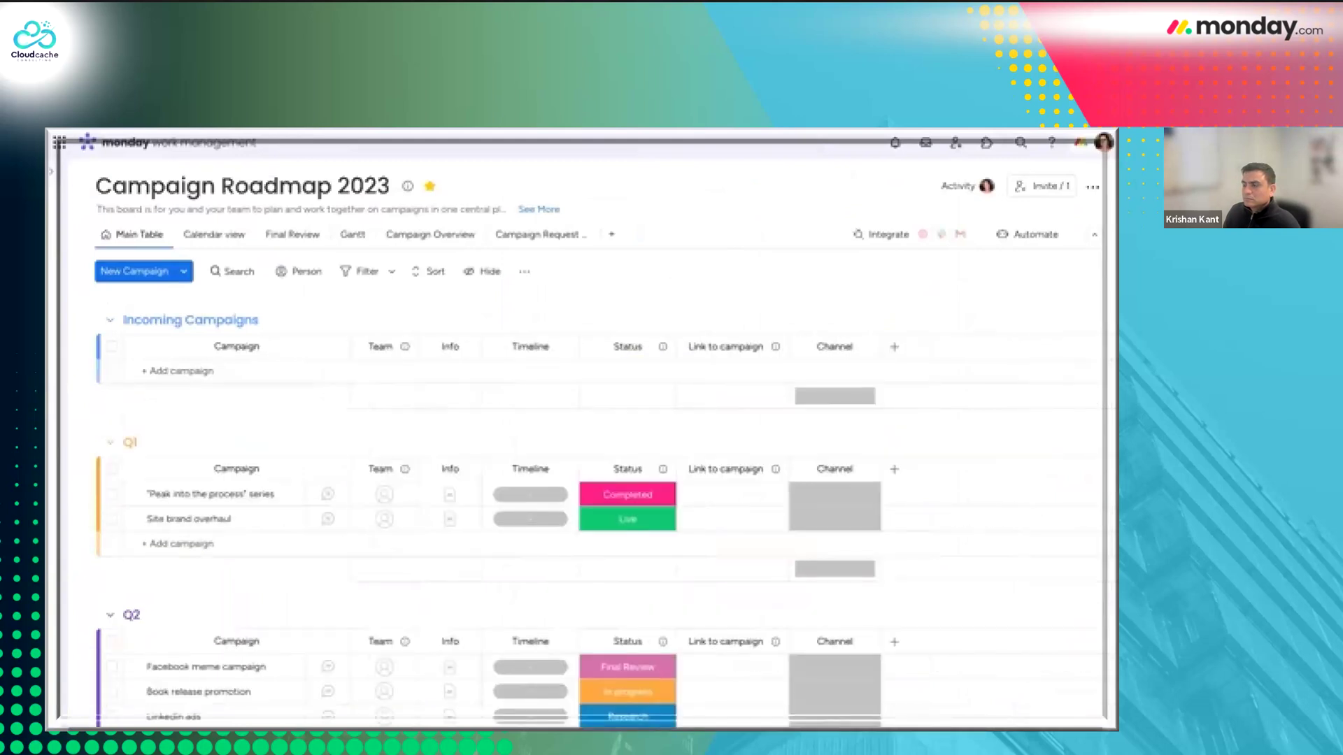
# - Add Requestor and Contact columns to the campaign board and open the updates of the Book release promotion campaign
pyautogui.click(896, 347)
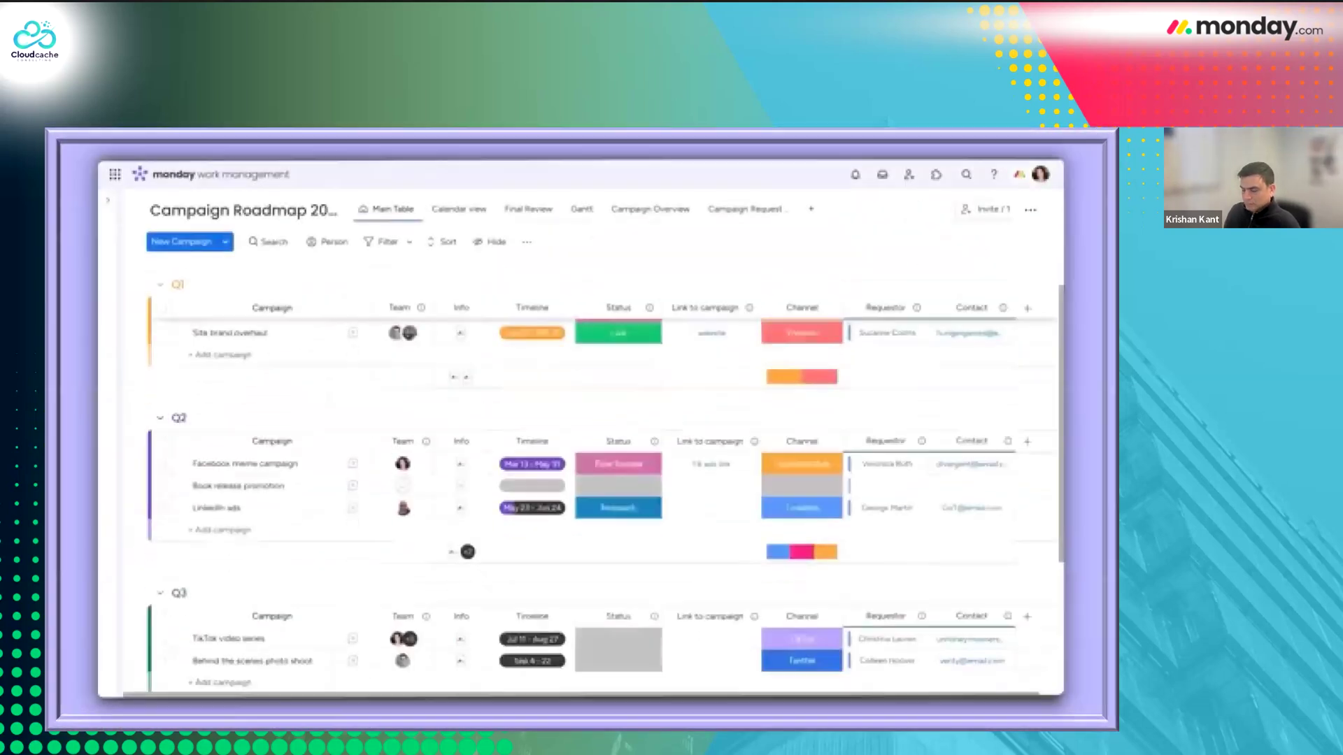
pyautogui.scroll(-3, 580, 455)
pyautogui.moveTo(1061, 405); pyautogui.dragTo(1061, 326)
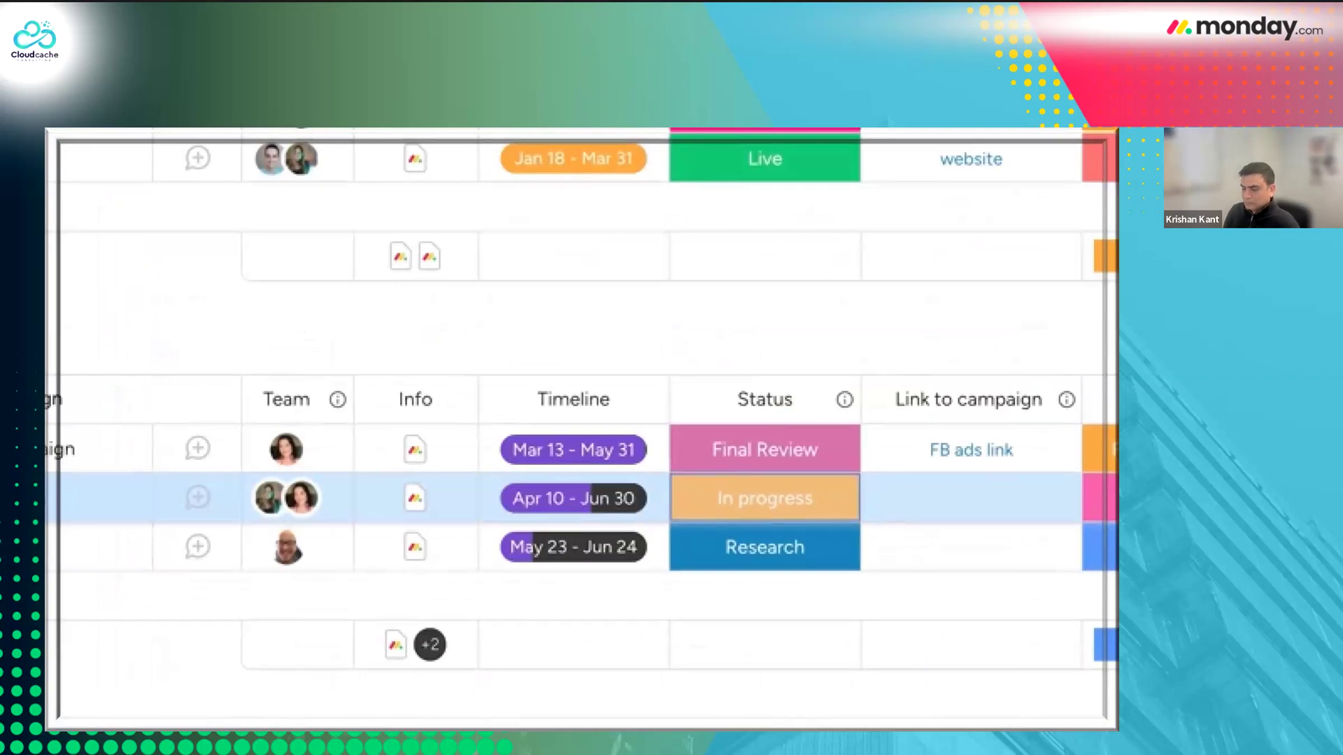
pyautogui.click(197, 498)
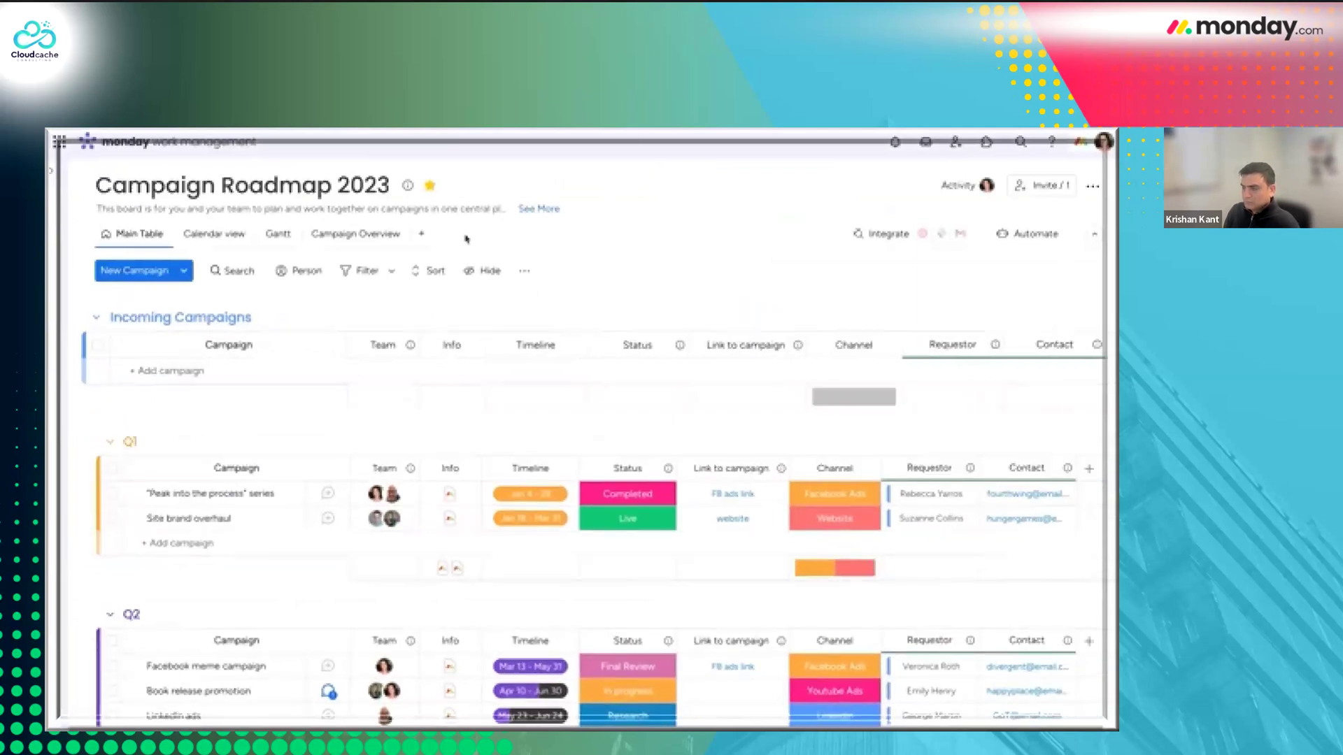
# - Add a form view to the board and submit a request for "Tasty-Pop new flavor promo" with the Youtube Ads channel
pyautogui.click(421, 235)
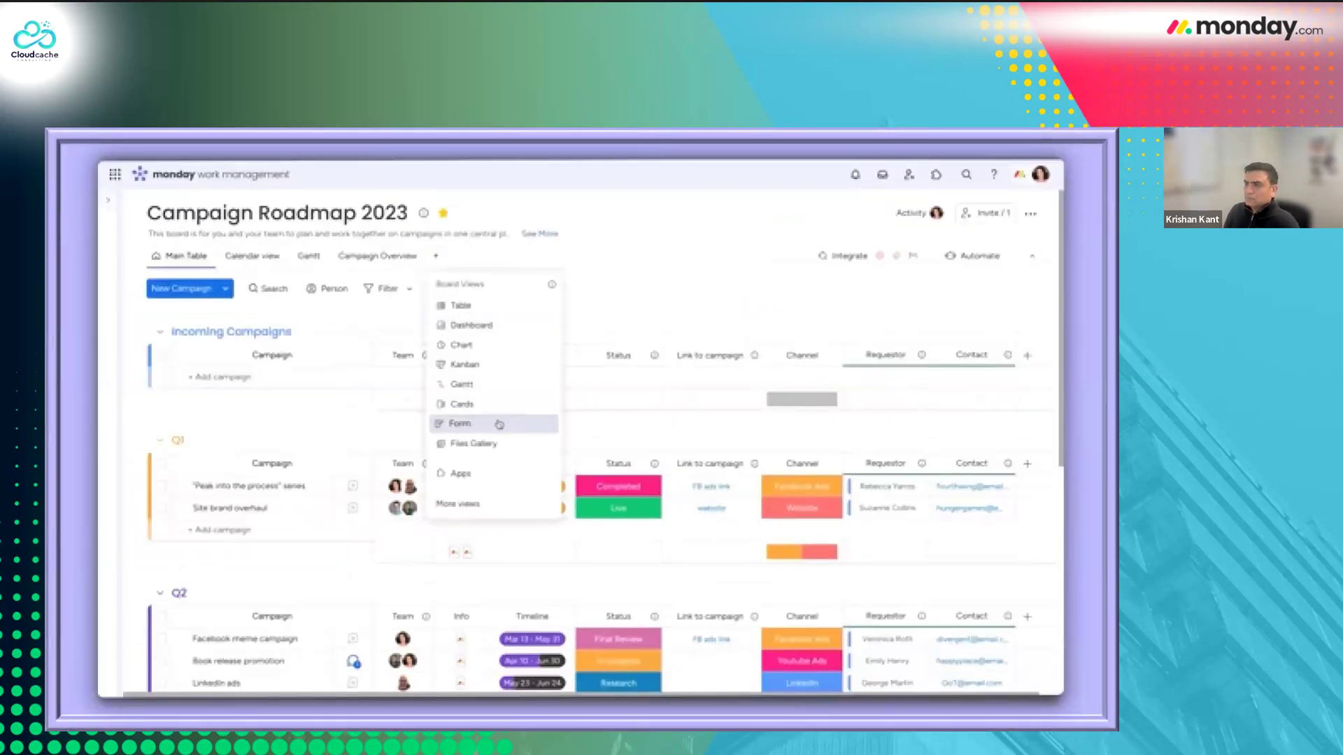
pyautogui.click(462, 423)
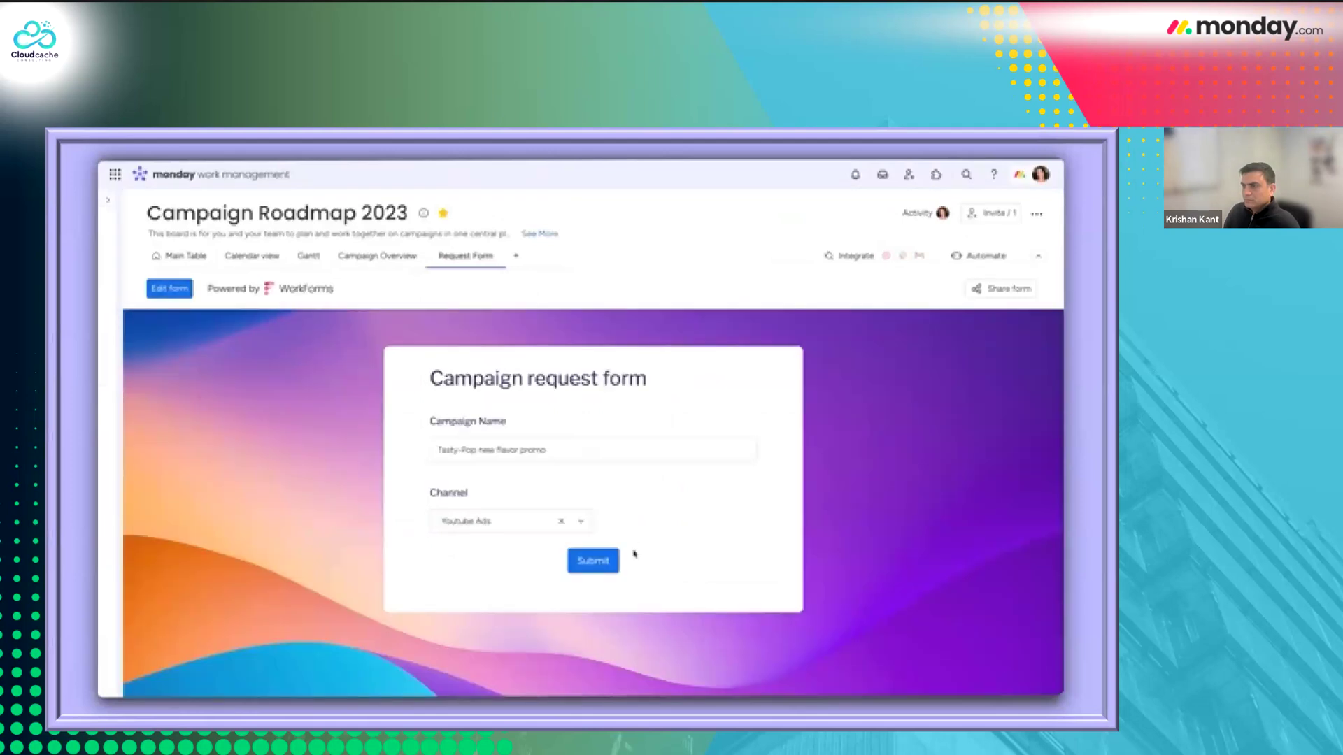
pyautogui.click(593, 561)
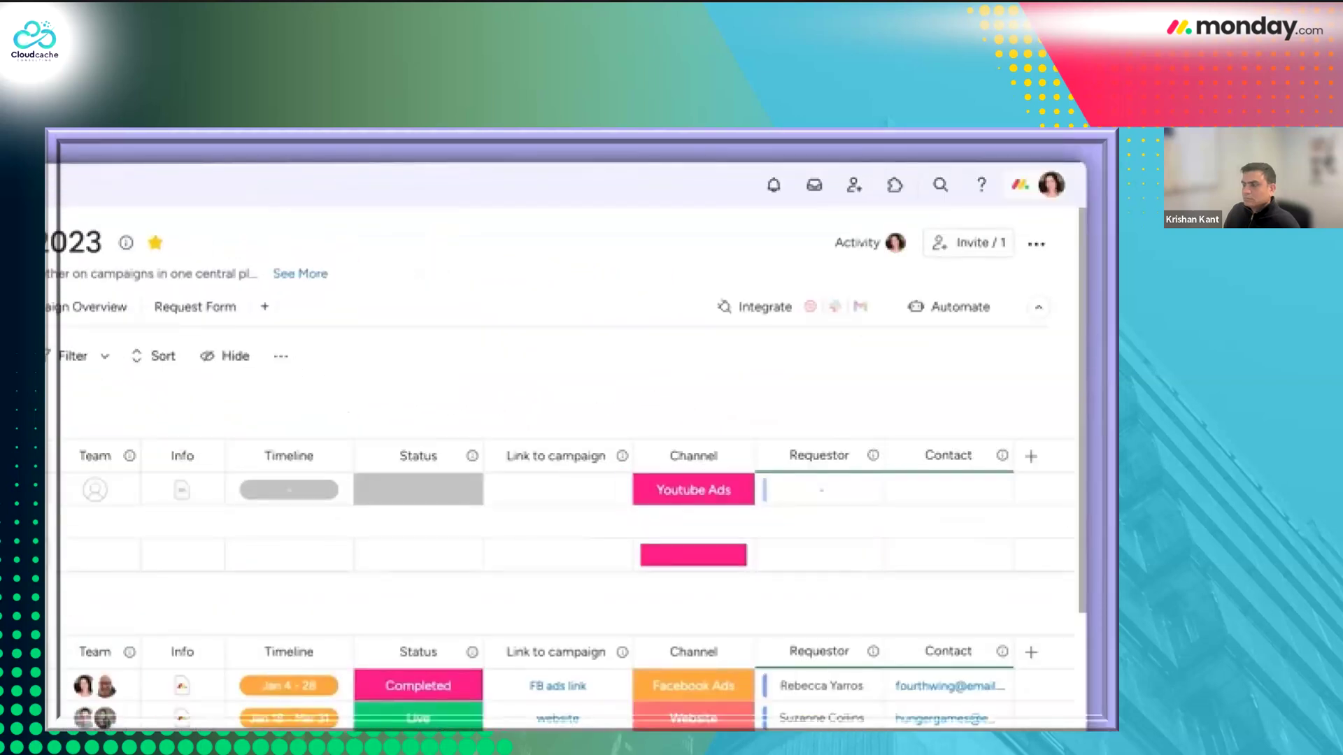
# - Move the "Tasty-Pop new flavor promo" campaign from Incoming Campaigns to the Q3 group
pyautogui.click(113, 506)
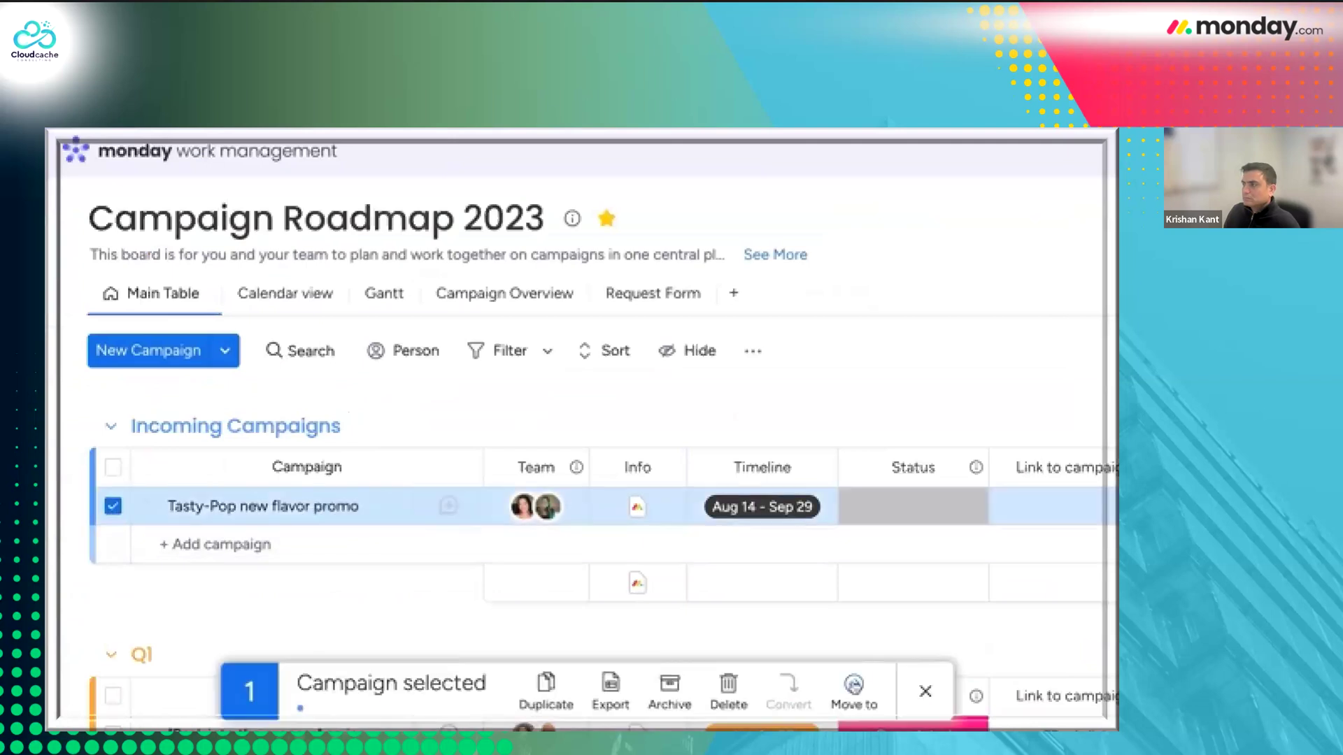
pyautogui.click(855, 682)
pyautogui.click(862, 599)
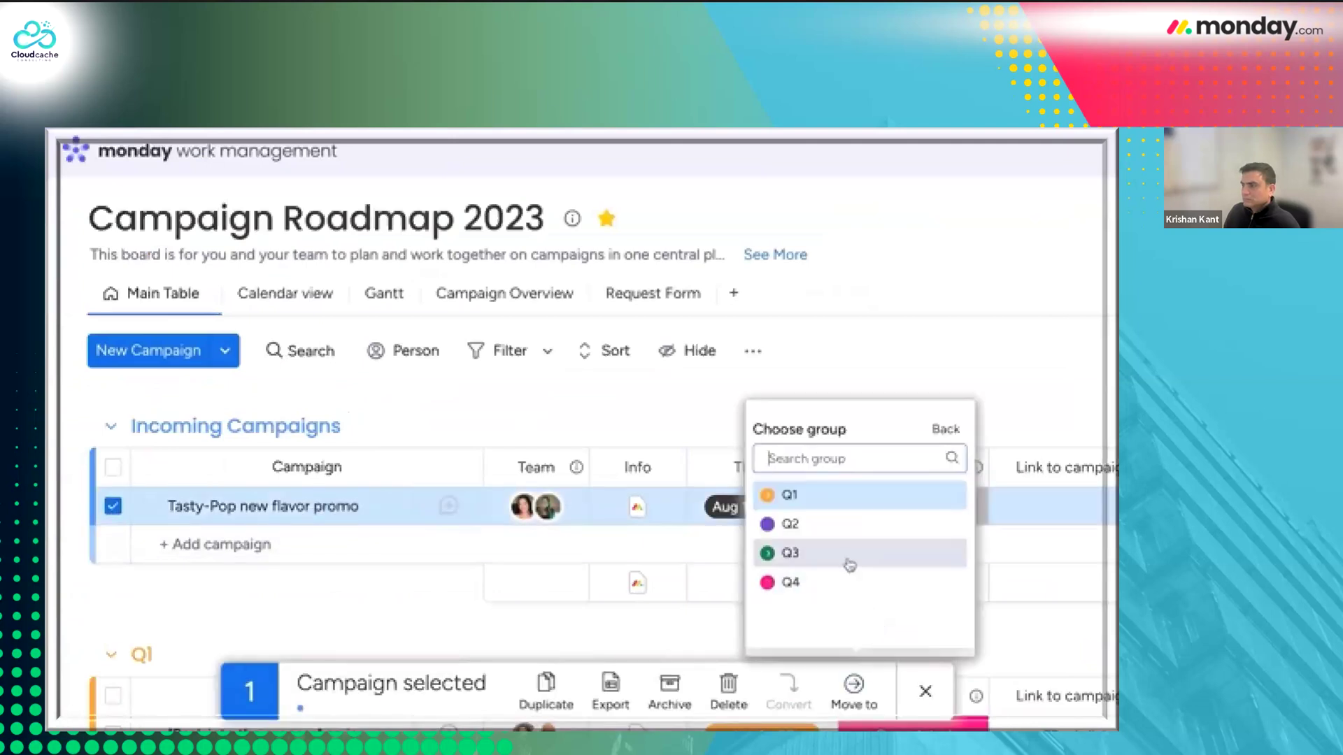
pyautogui.click(848, 556)
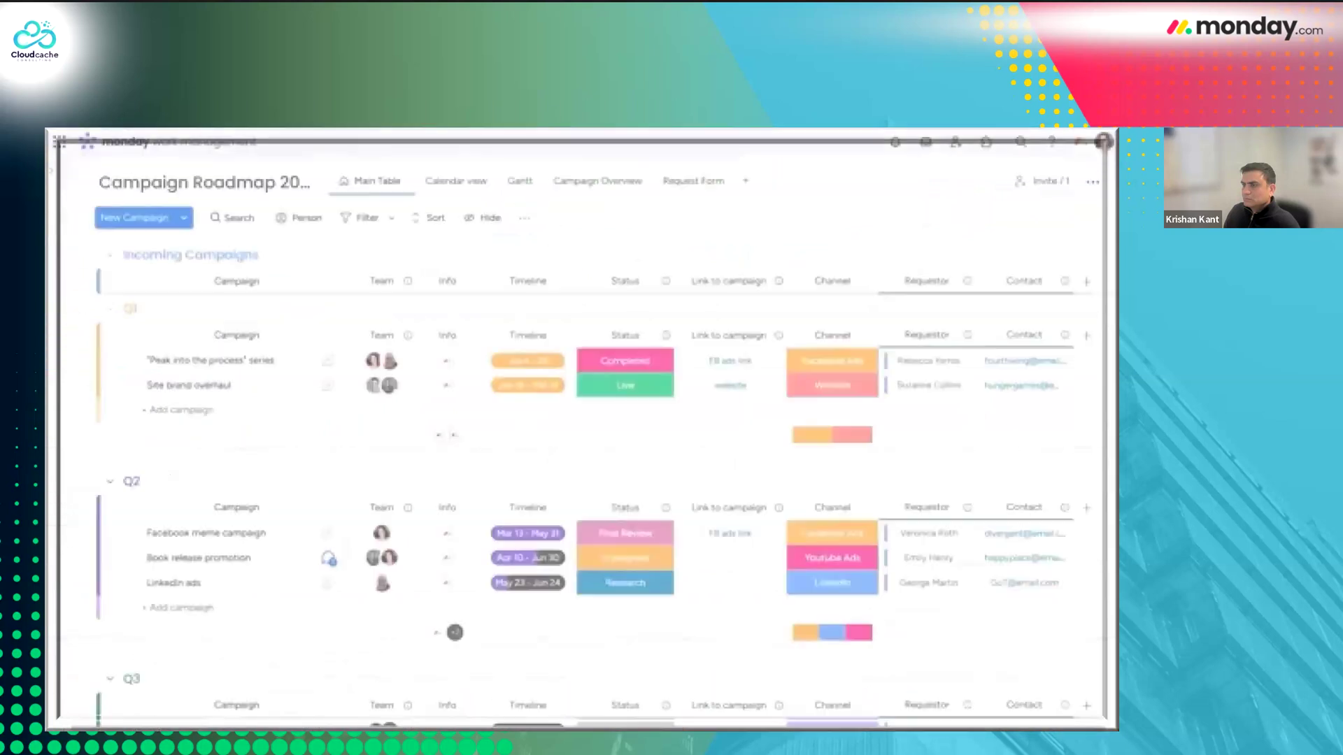
pyautogui.scroll(-2, 582, 482)
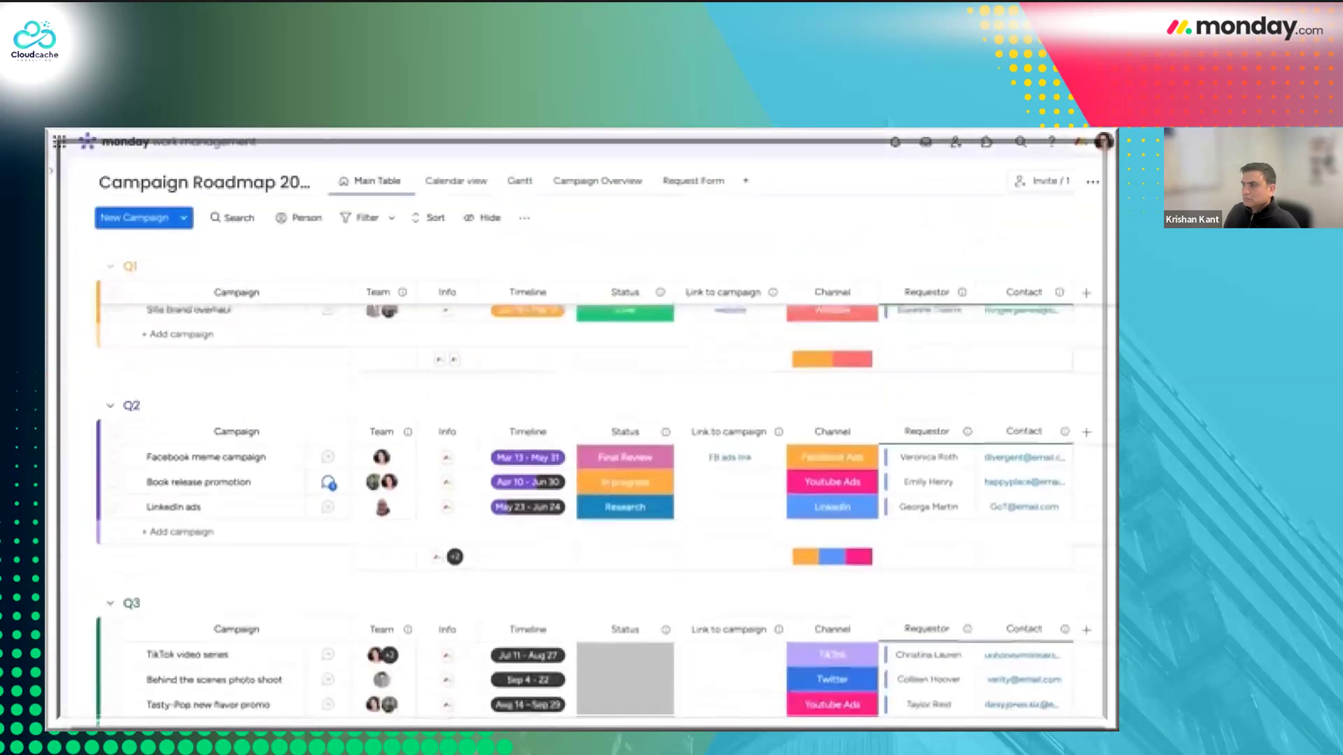
pyautogui.scroll(-3, 539, 313)
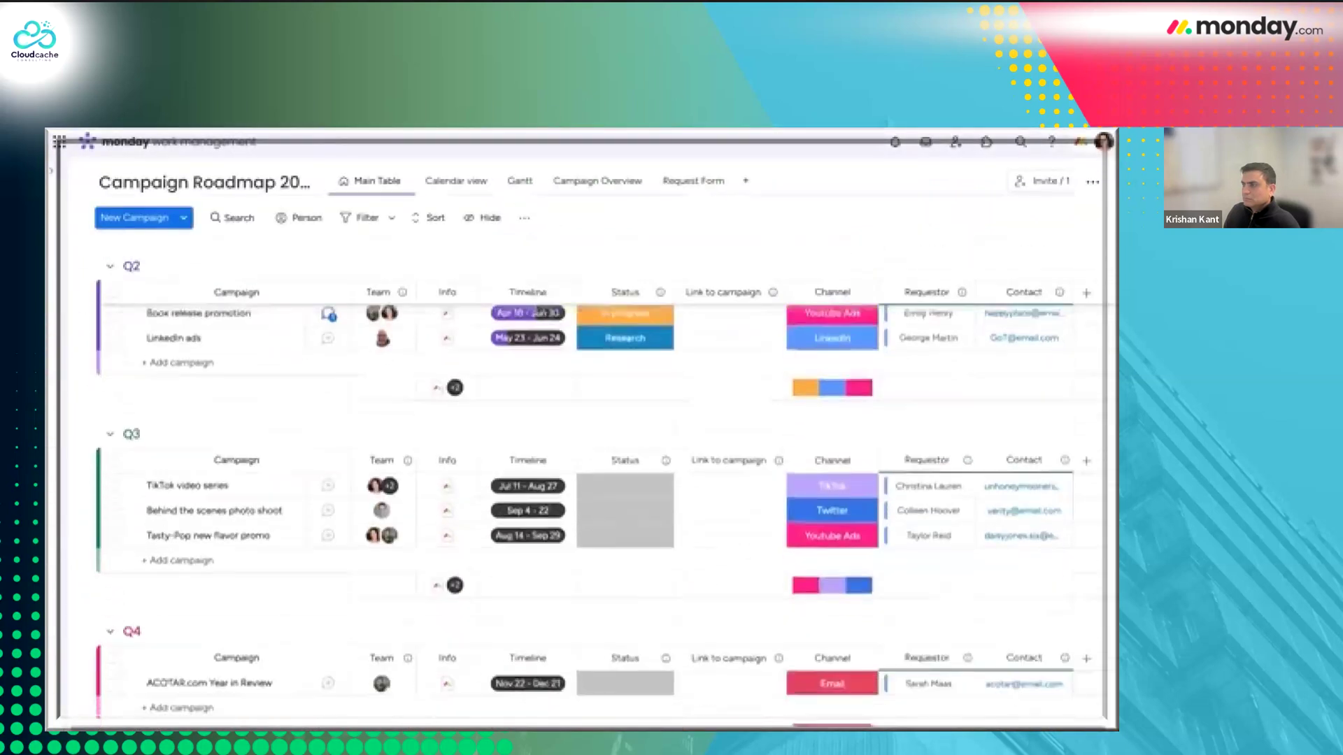
pyautogui.scroll(-1, 582, 483)
pyautogui.scroll(1, 582, 482)
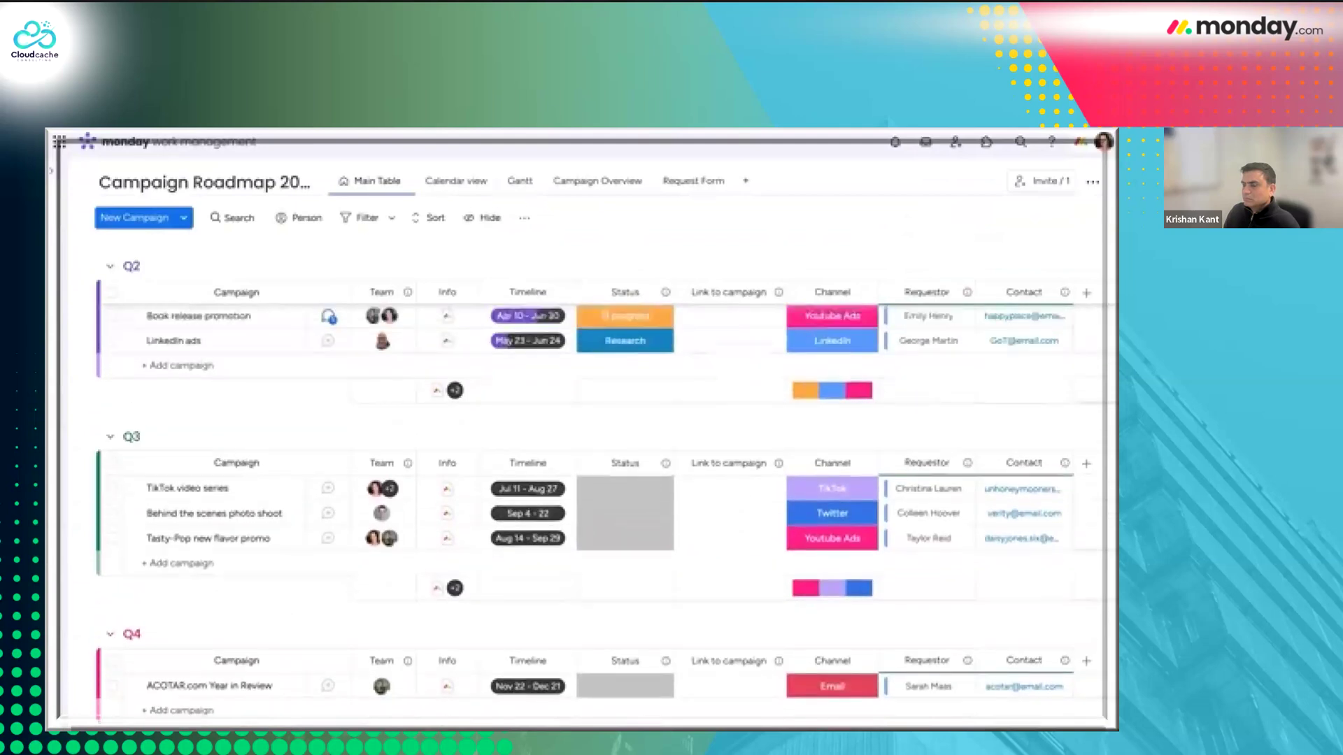
pyautogui.scroll(1, 602, 489)
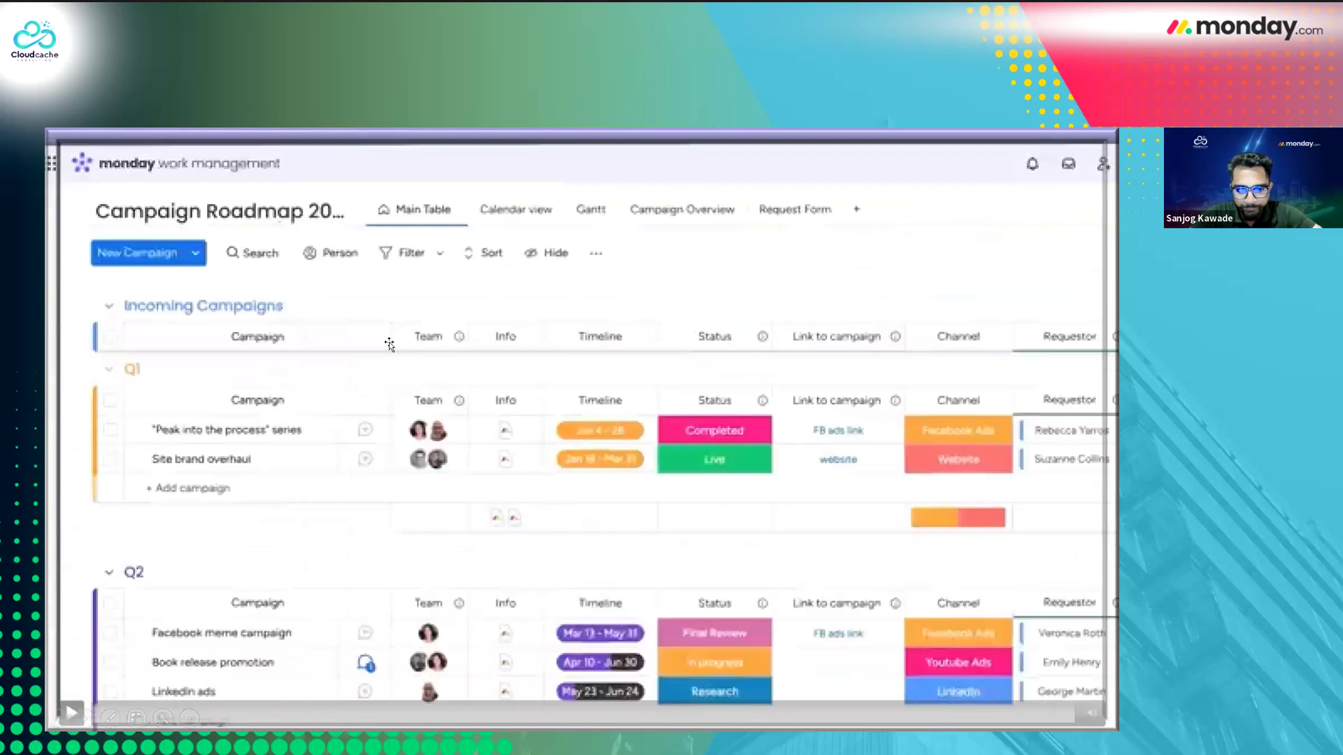
# - End the slide show at the Campaign Planning slide and switch to the Campaign planning board in Chrome
pyautogui.press('Escape')
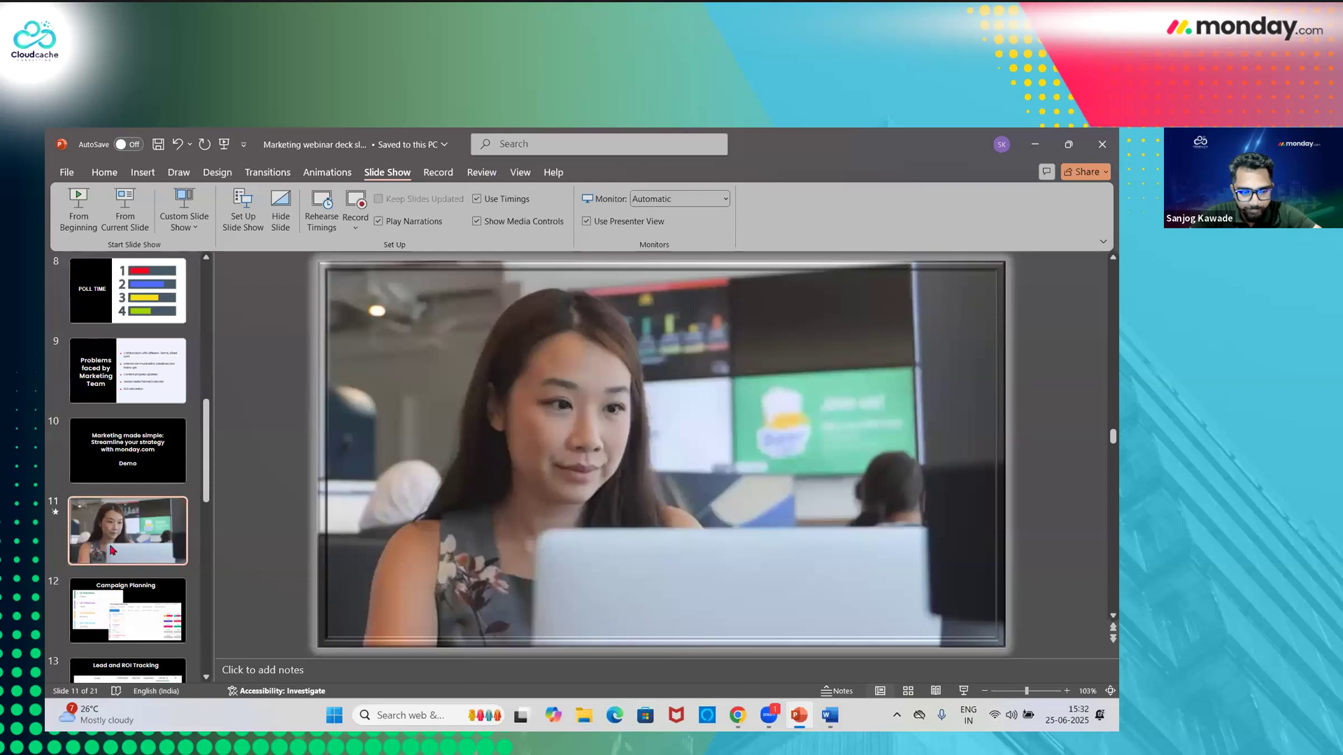
pyautogui.click(129, 608)
pyautogui.moveTo(736, 715)
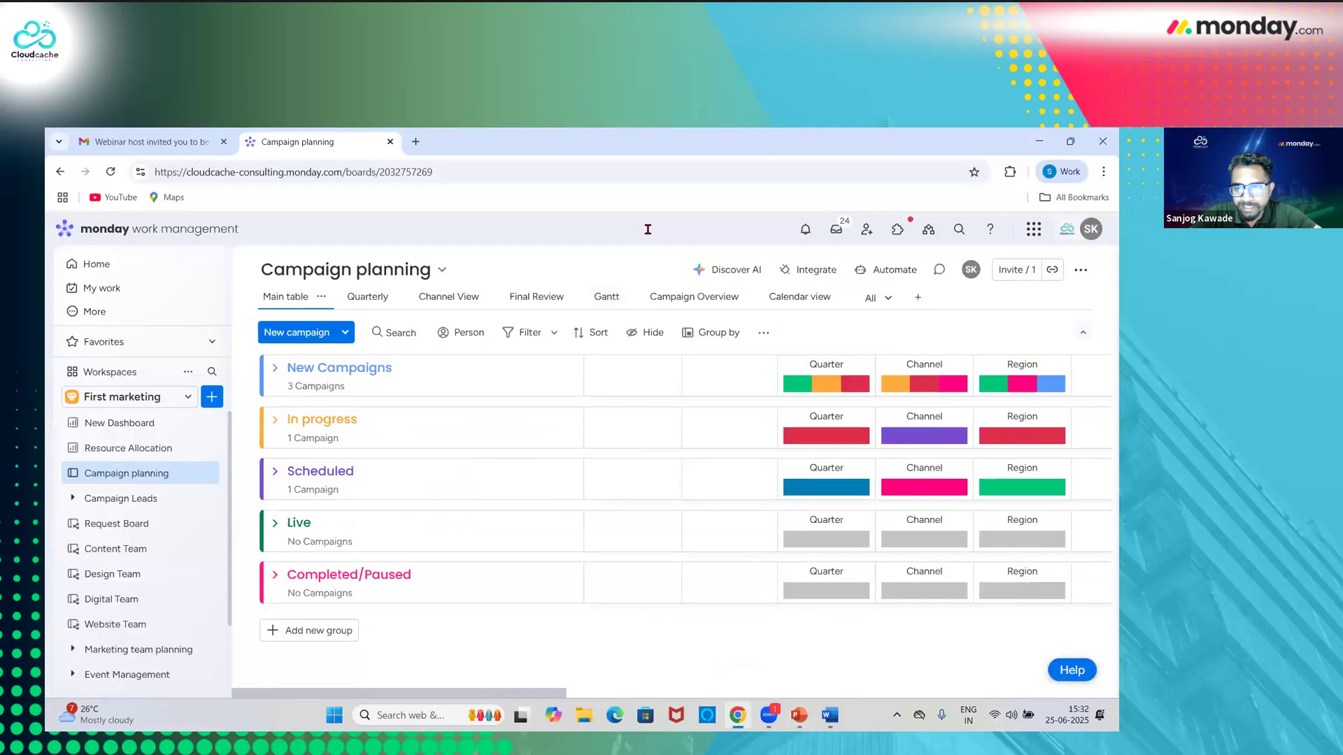
pyautogui.click(690, 178)
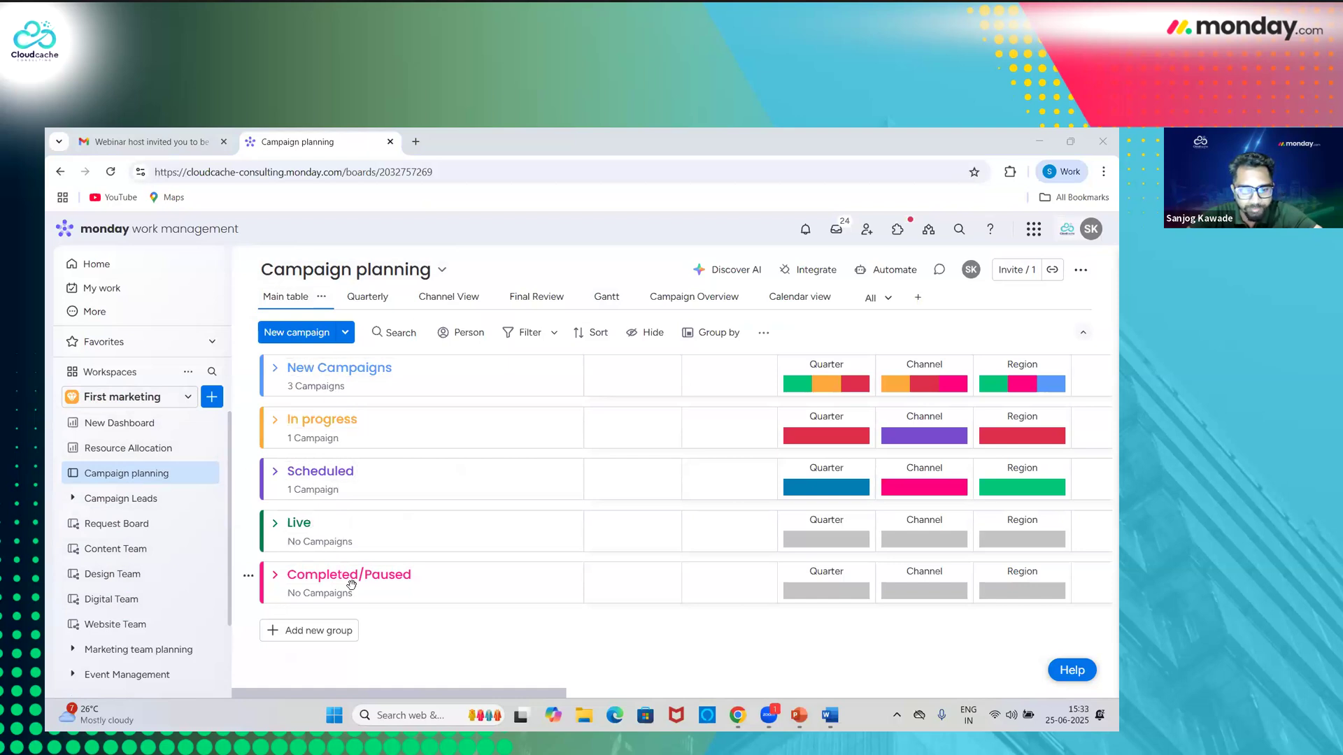
# - Expand the New Campaigns group and review the Channel and Region label choices for the "5 best cycling trails" campaign
pyautogui.click(274, 371)
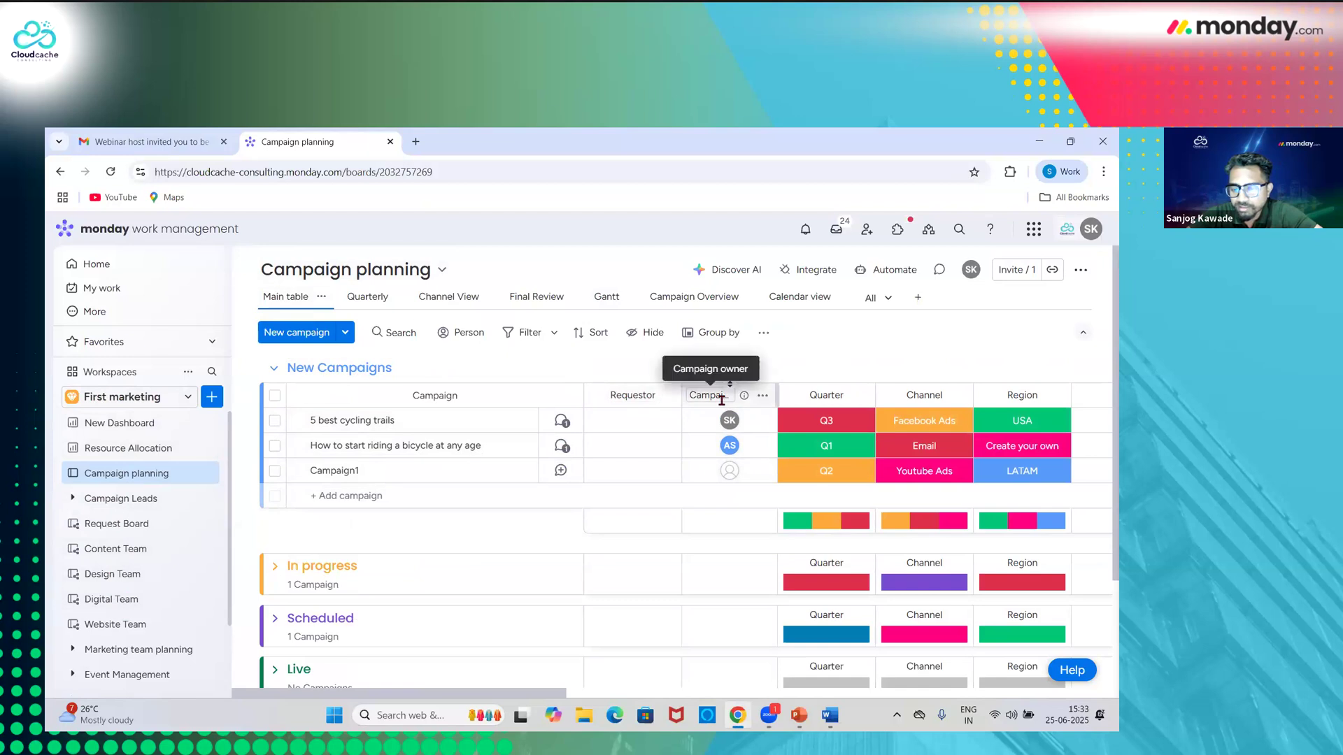
pyautogui.hscroll(1, 722, 404)
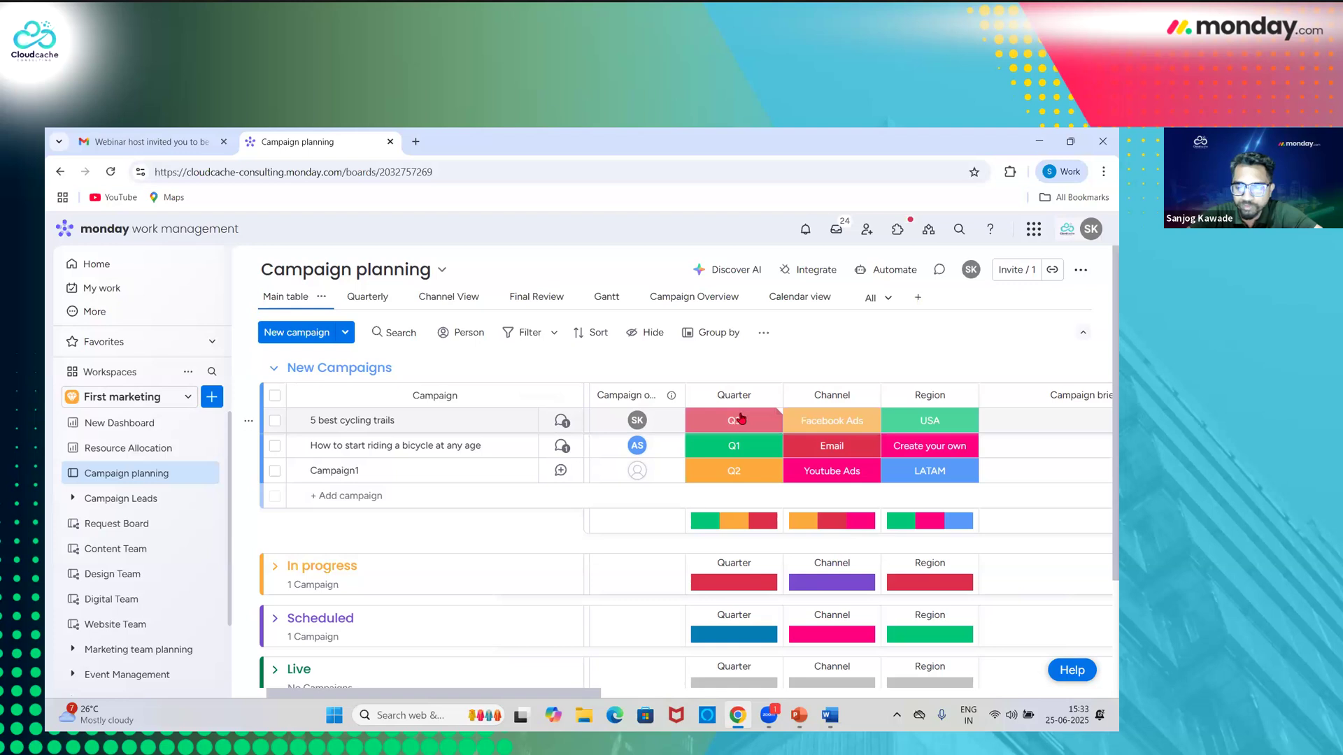
pyautogui.click(825, 423)
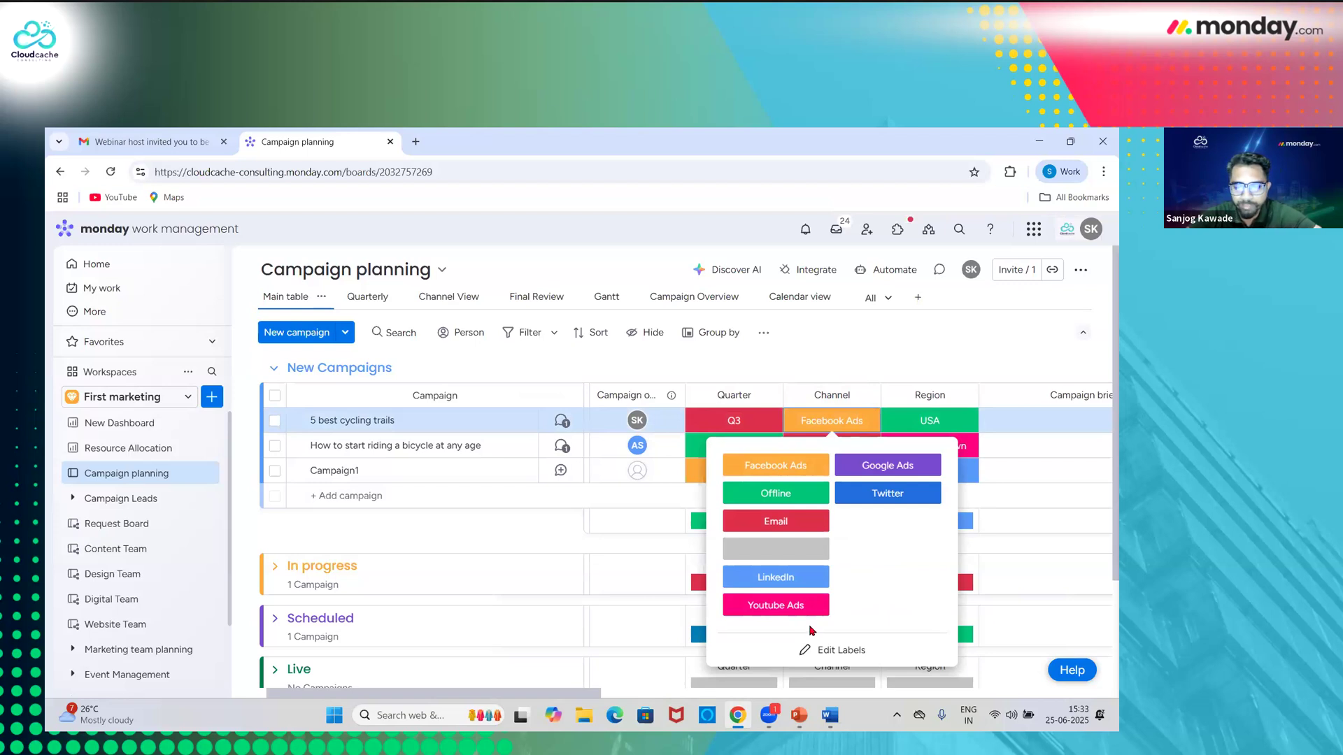
pyautogui.click(935, 423)
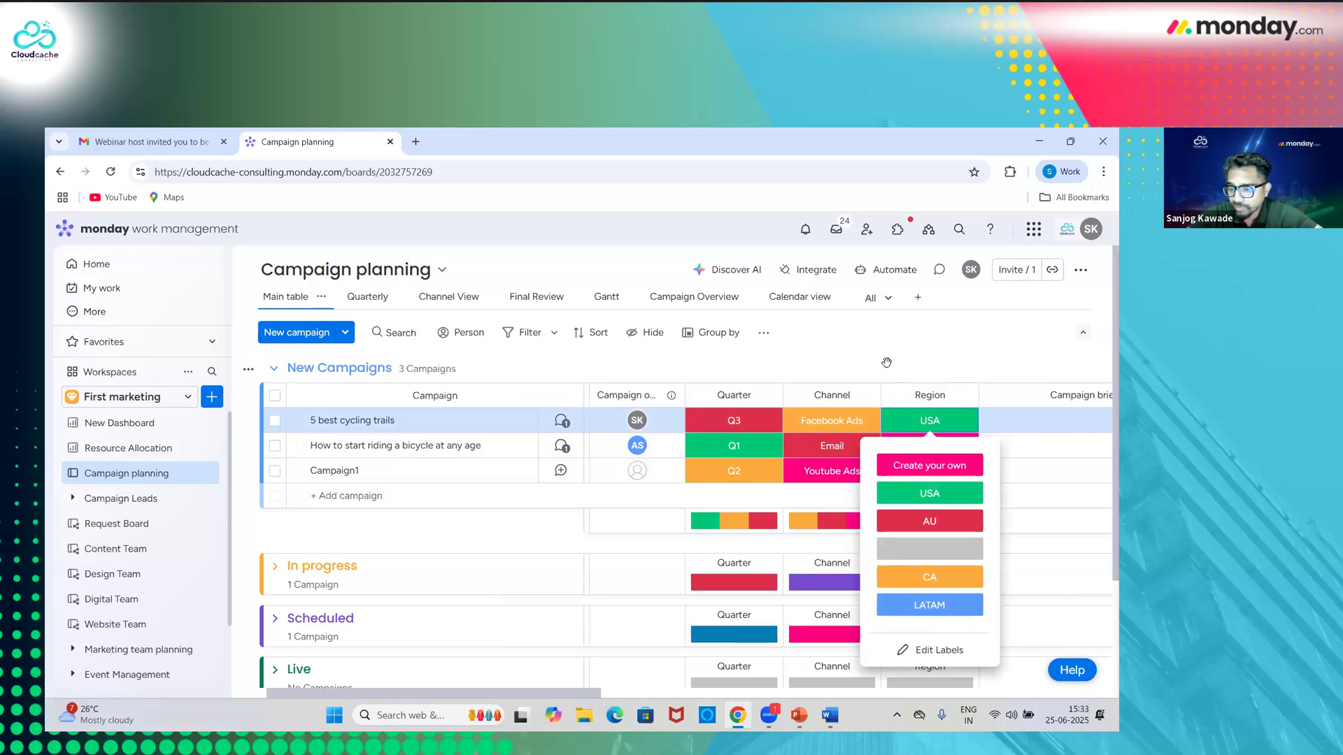
pyautogui.click(928, 357)
# - Examine the brief, timeline, budget, lead value, ROI, leads, audience, goal and status columns of the New Campaigns group
pyautogui.hscroll(3, 1049, 421)
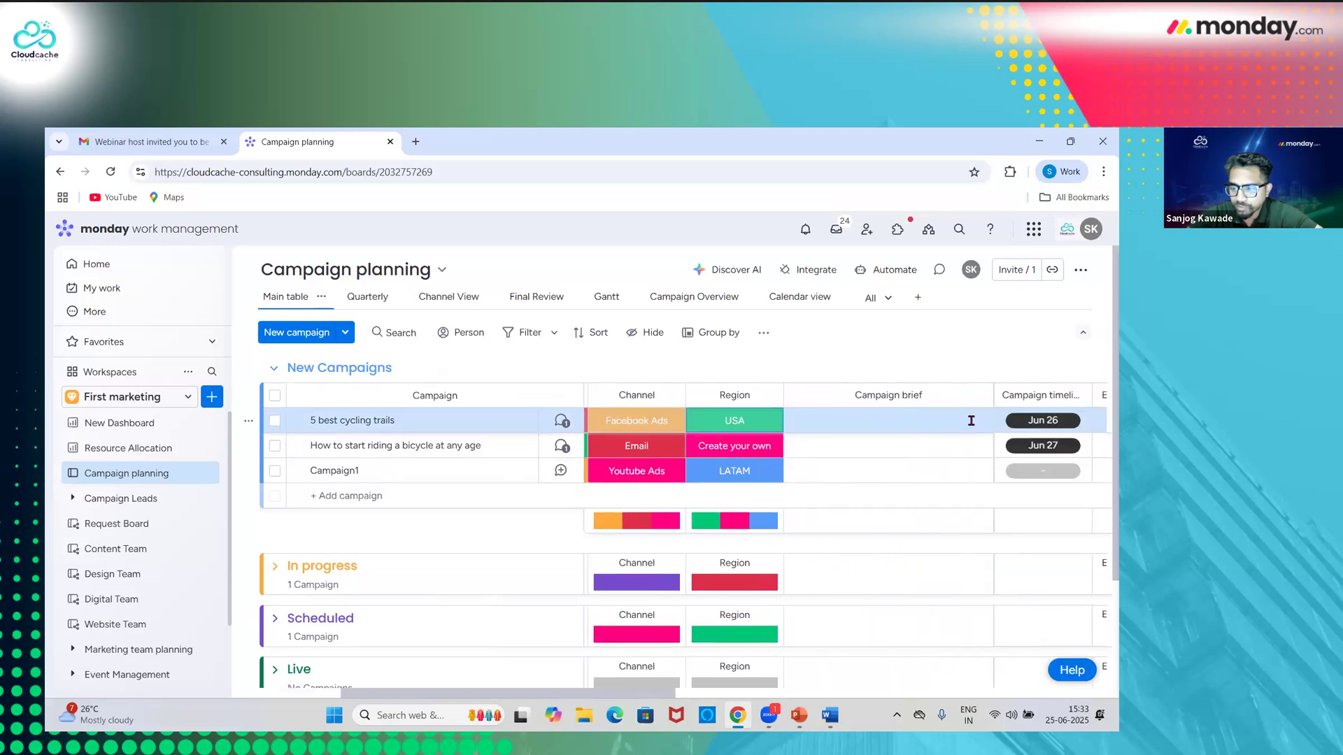
pyautogui.hscroll(3, 1052, 421)
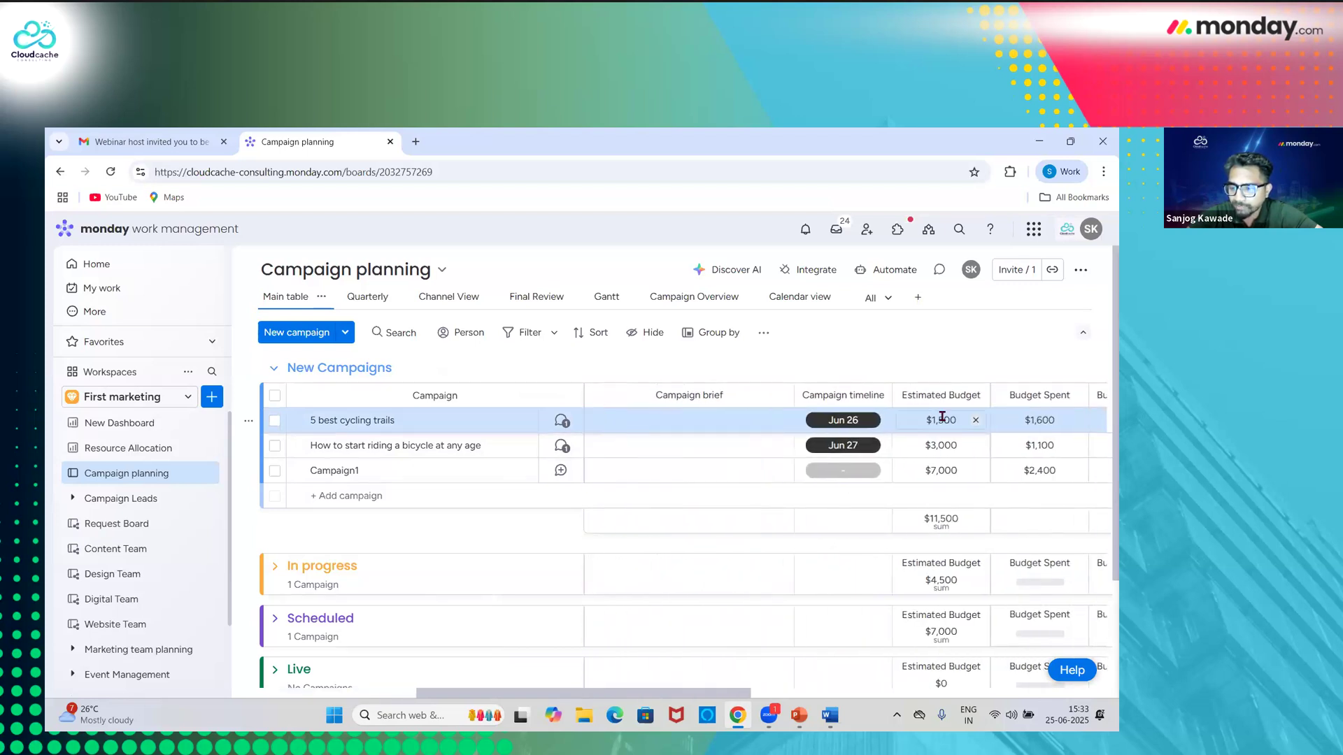
pyautogui.hscroll(2, 943, 421)
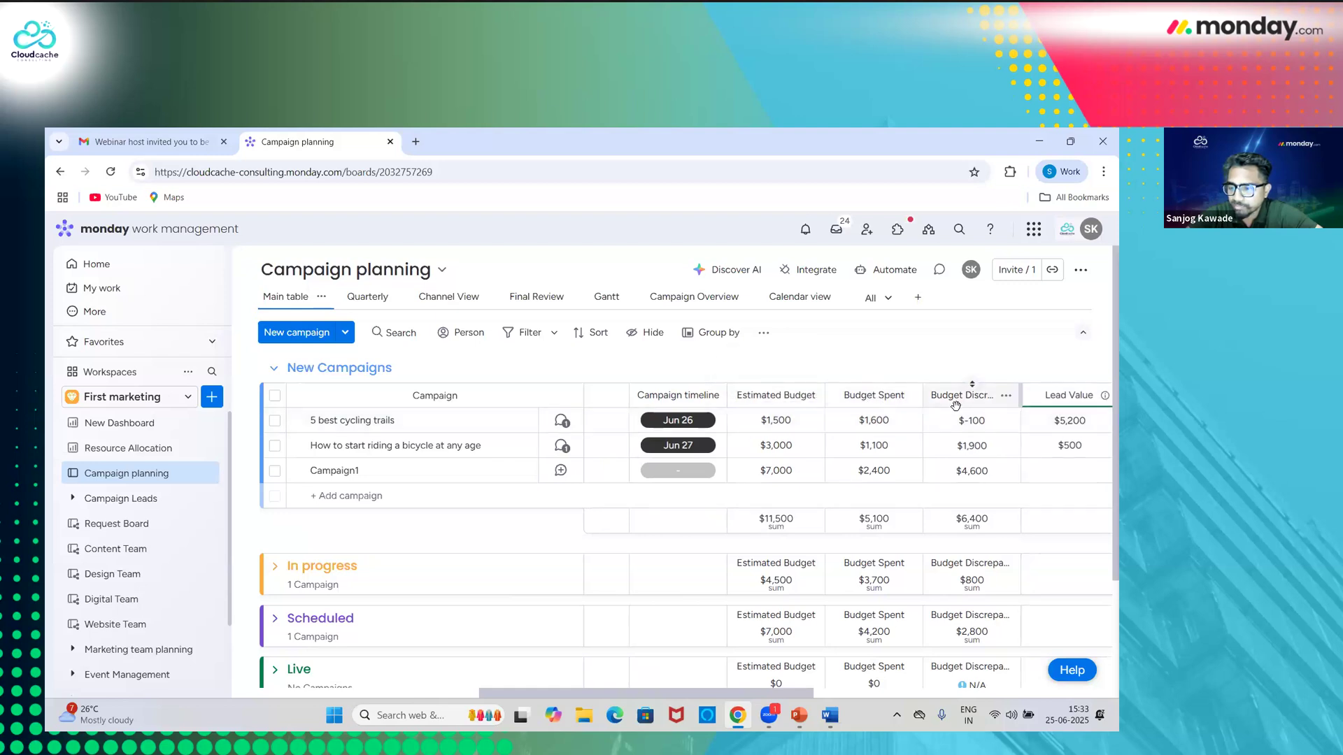
pyautogui.hscroll(1, 955, 406)
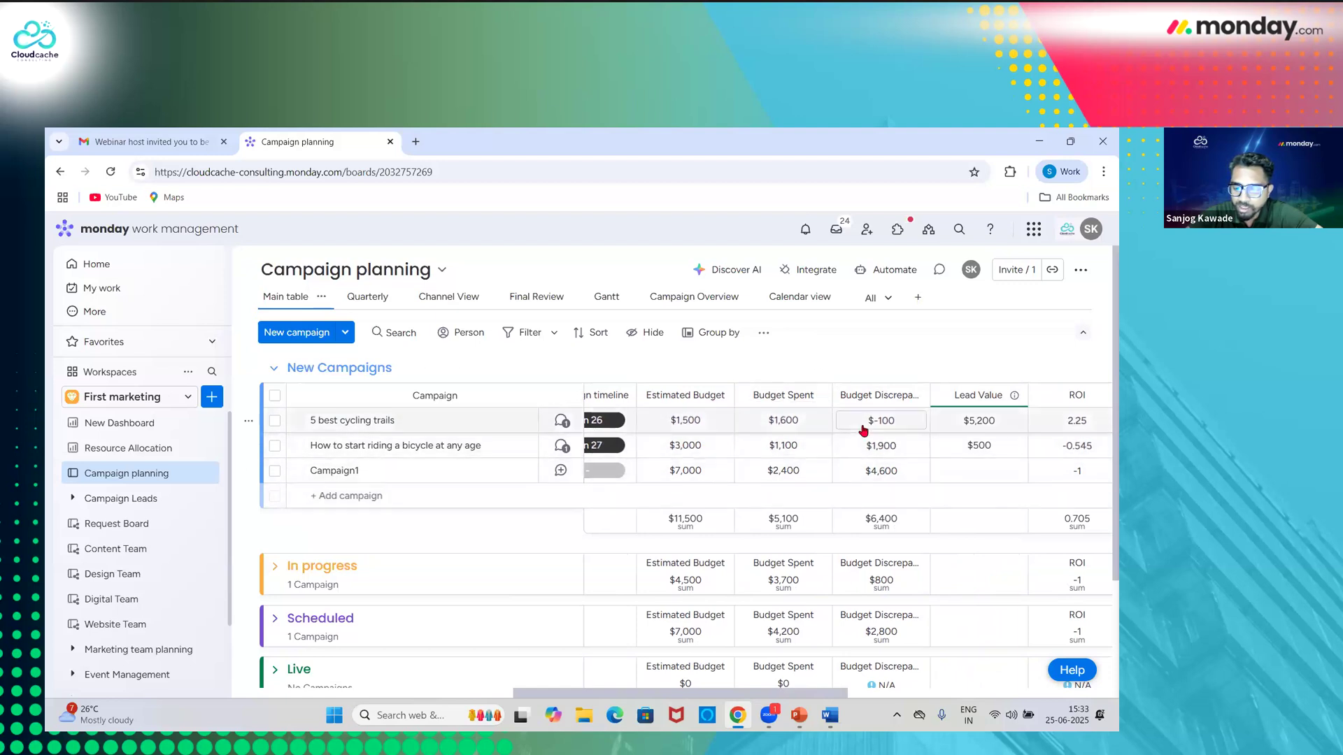
pyautogui.hscroll(1, 926, 428)
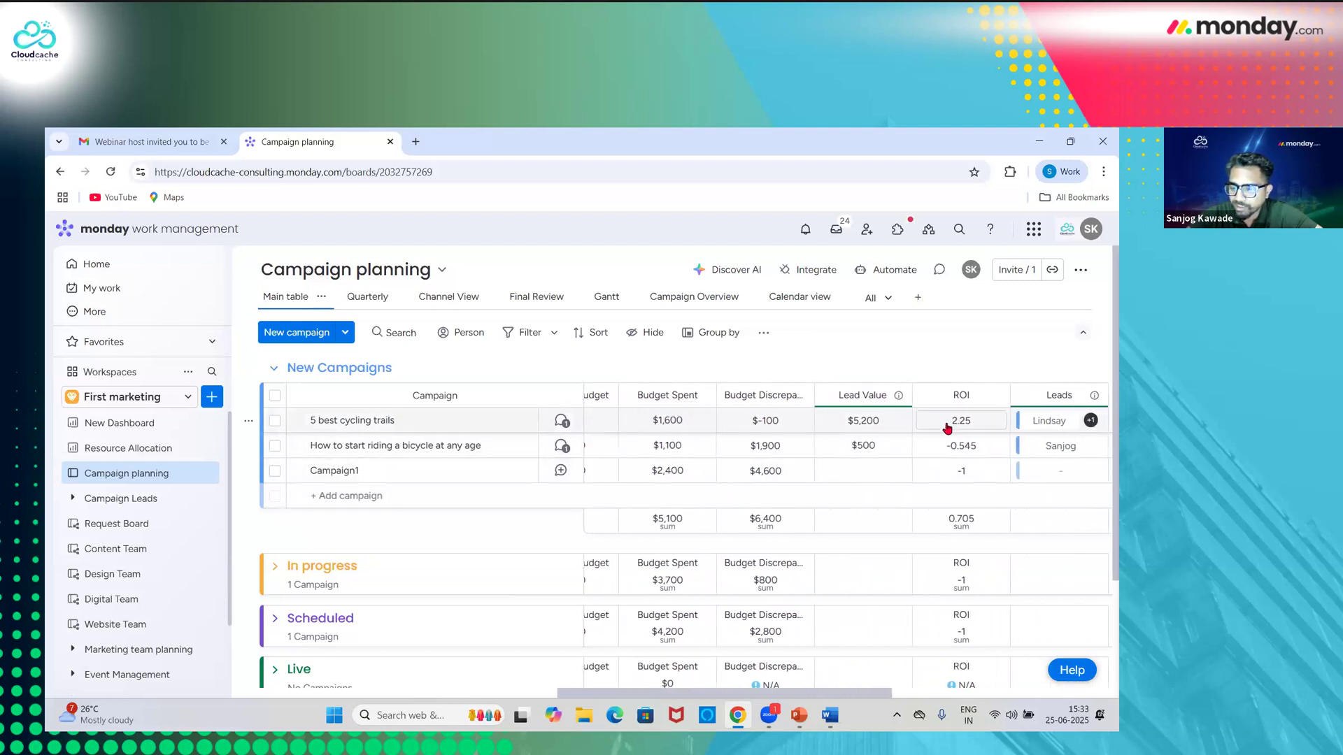
pyautogui.hscroll(3, 947, 428)
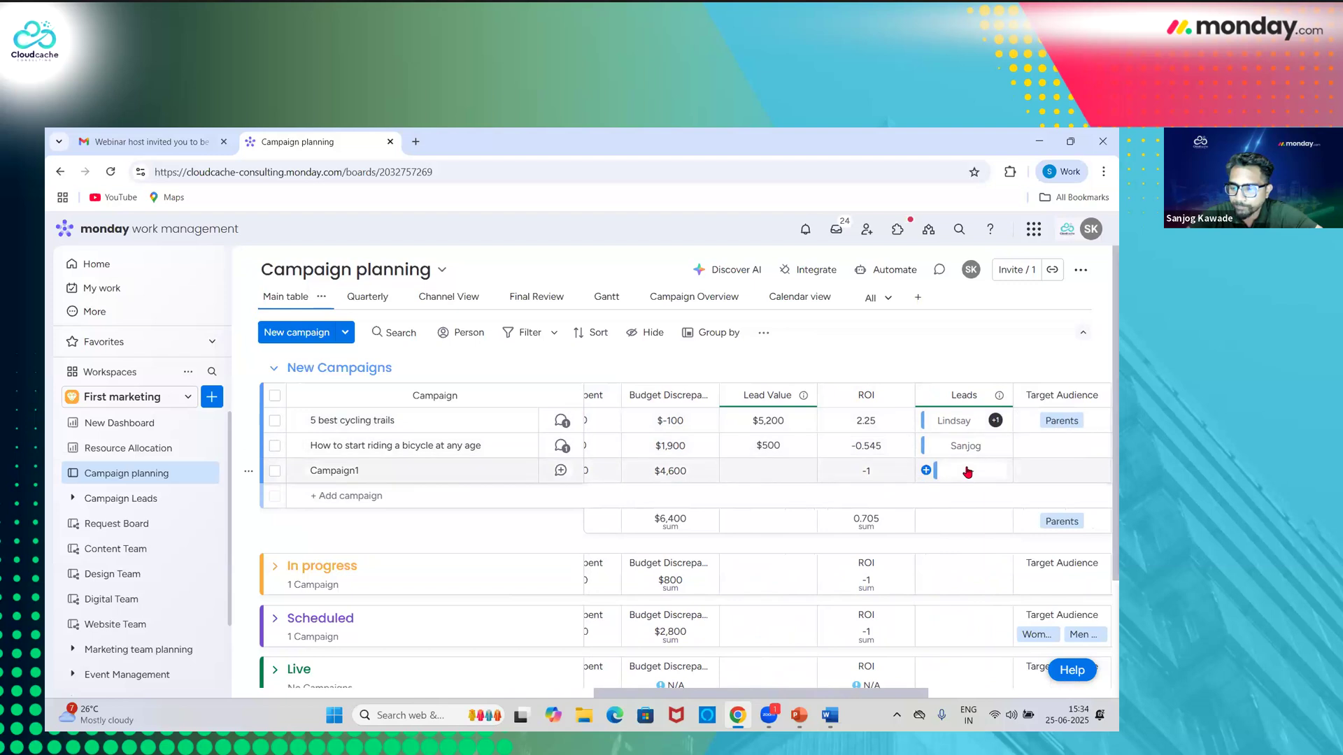
pyautogui.hscroll(2, 967, 472)
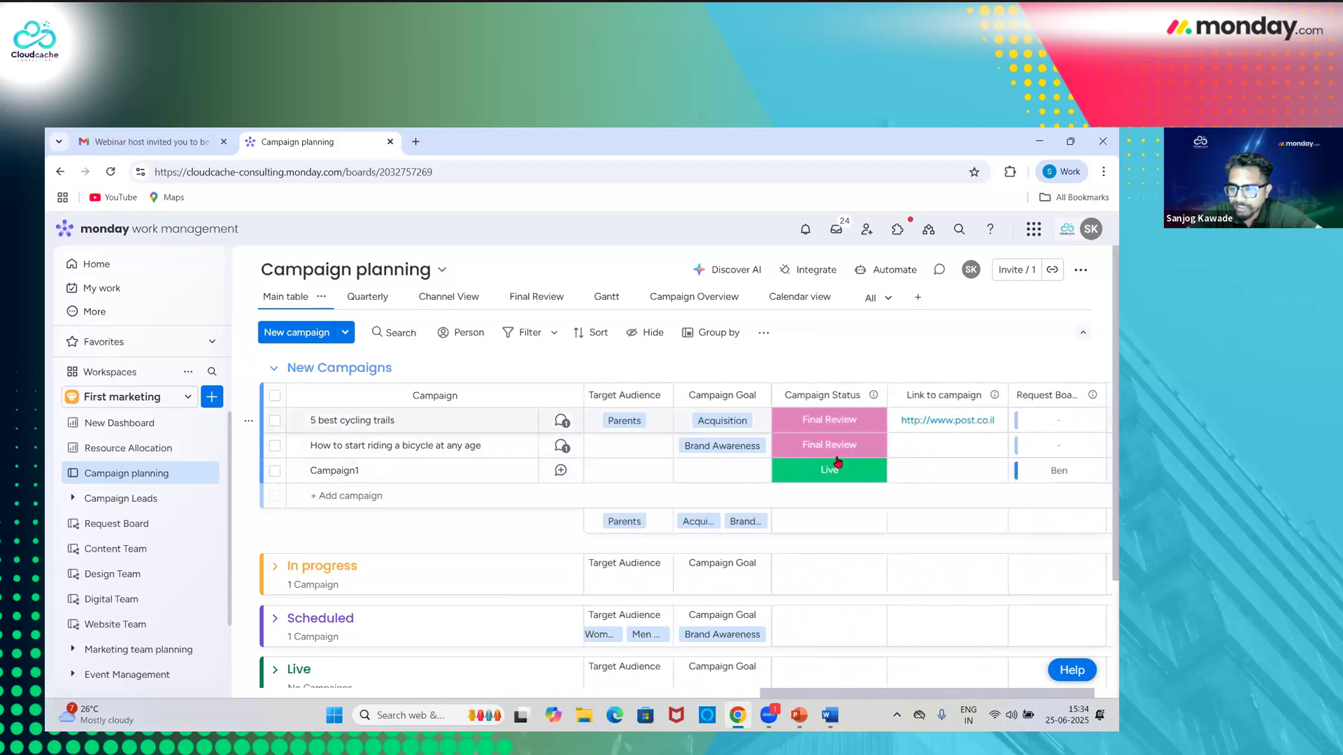
pyautogui.hscroll(-8, 926, 458)
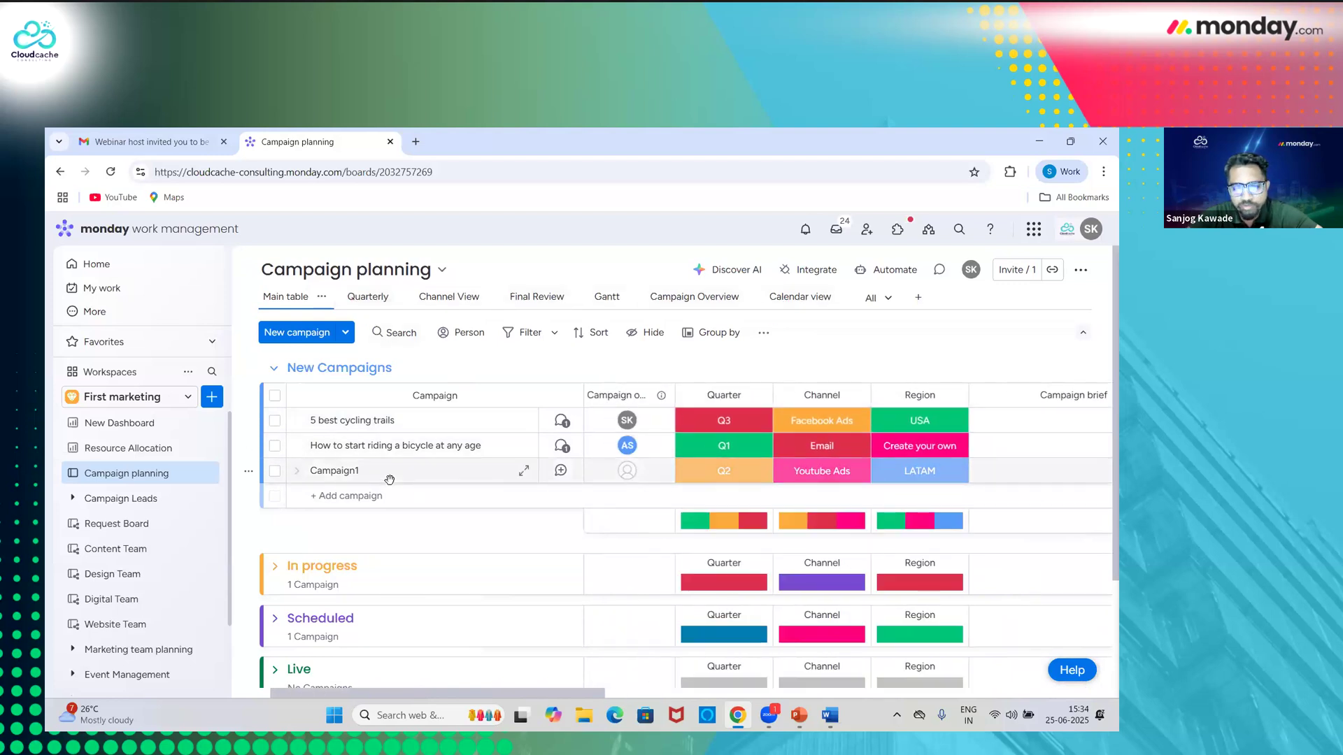
# - Open the board's Quarterly view and collapse all of its quarter groups
pyautogui.click(363, 307)
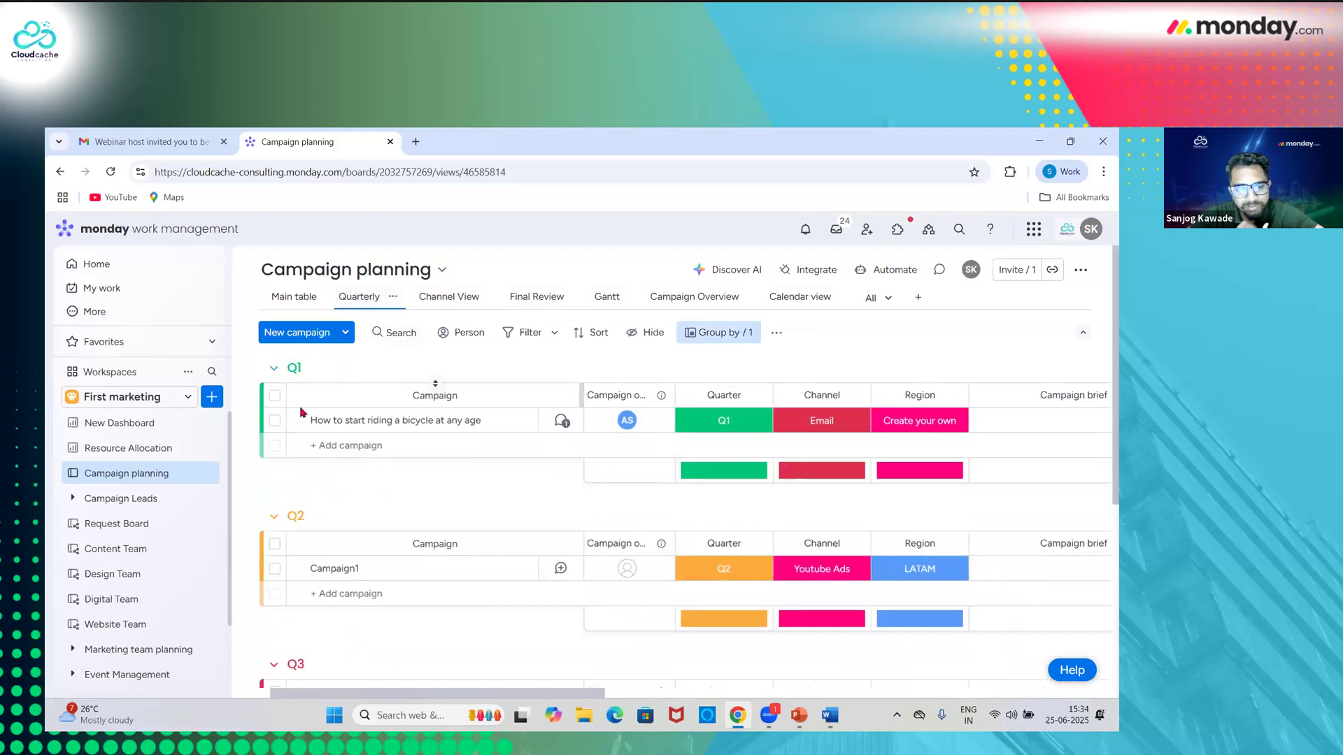
pyautogui.click(249, 370)
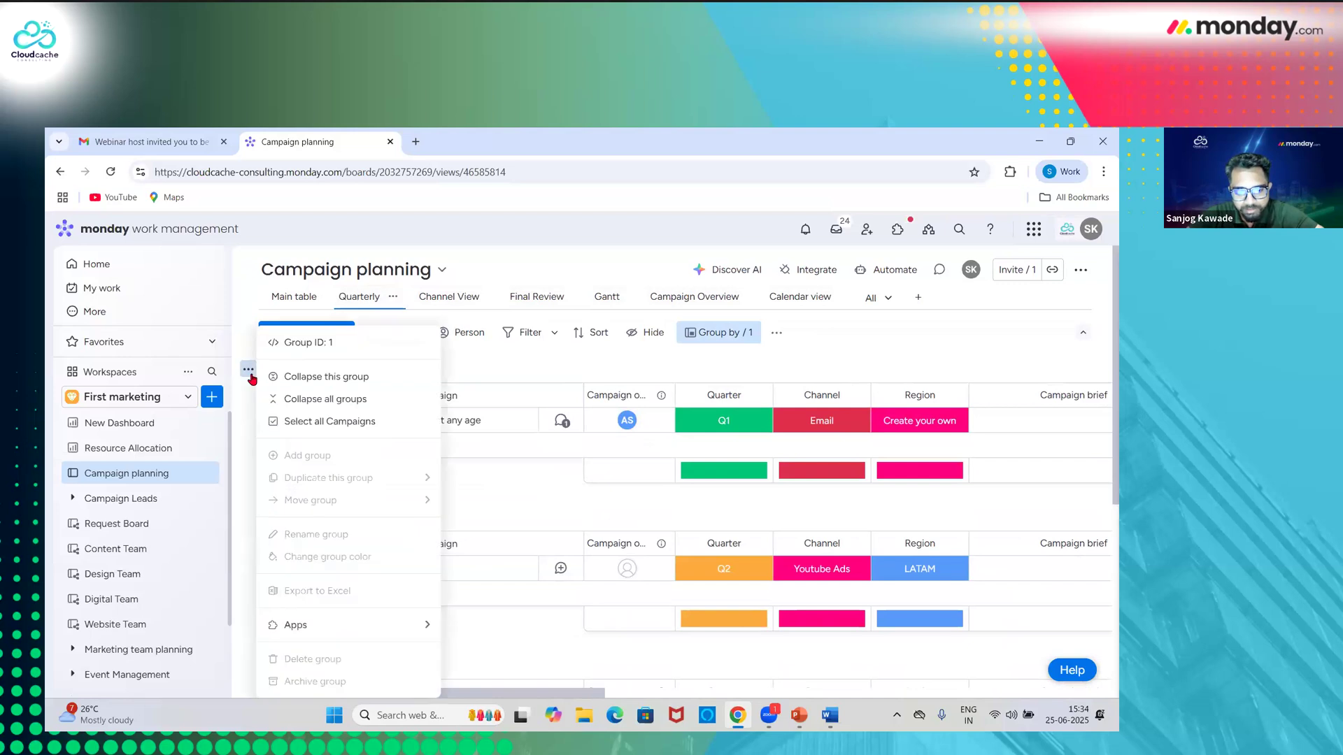
pyautogui.click(327, 400)
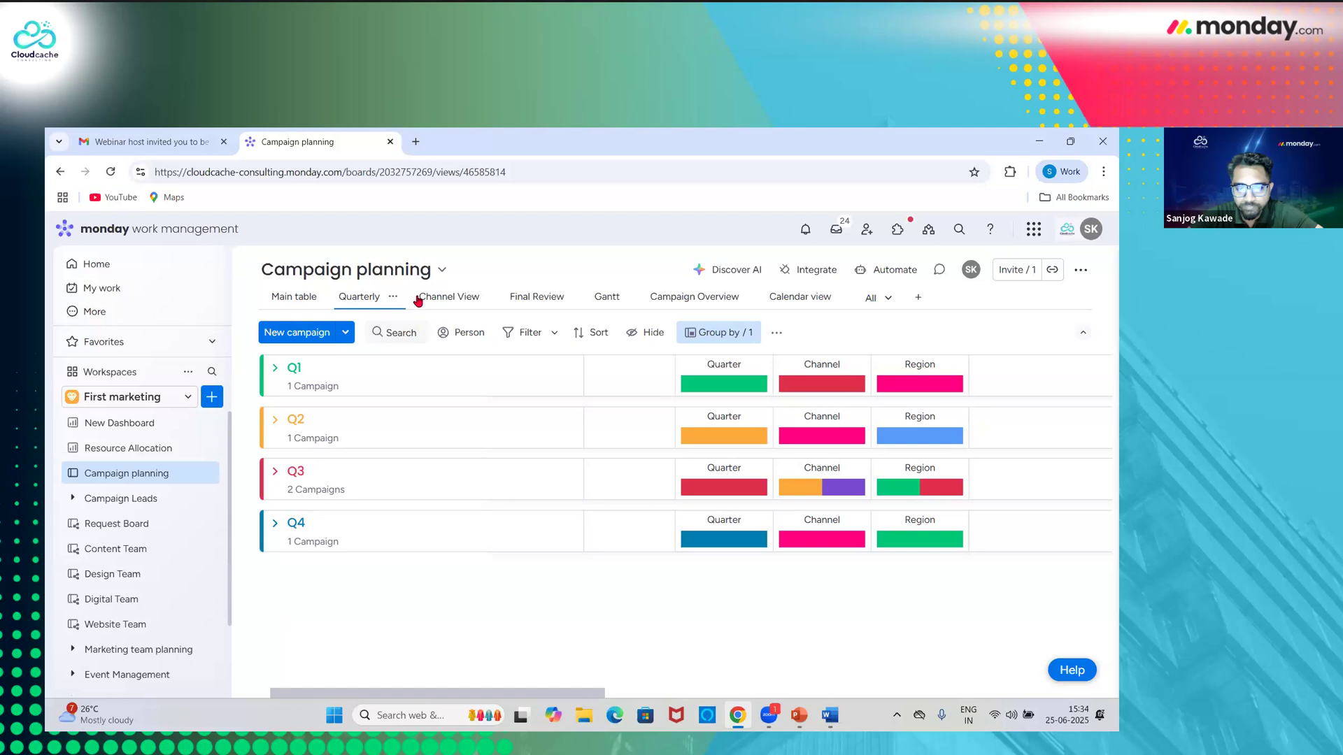
# - Open the board's Channel View, expand all channel groups and collapse them all again
pyautogui.click(445, 299)
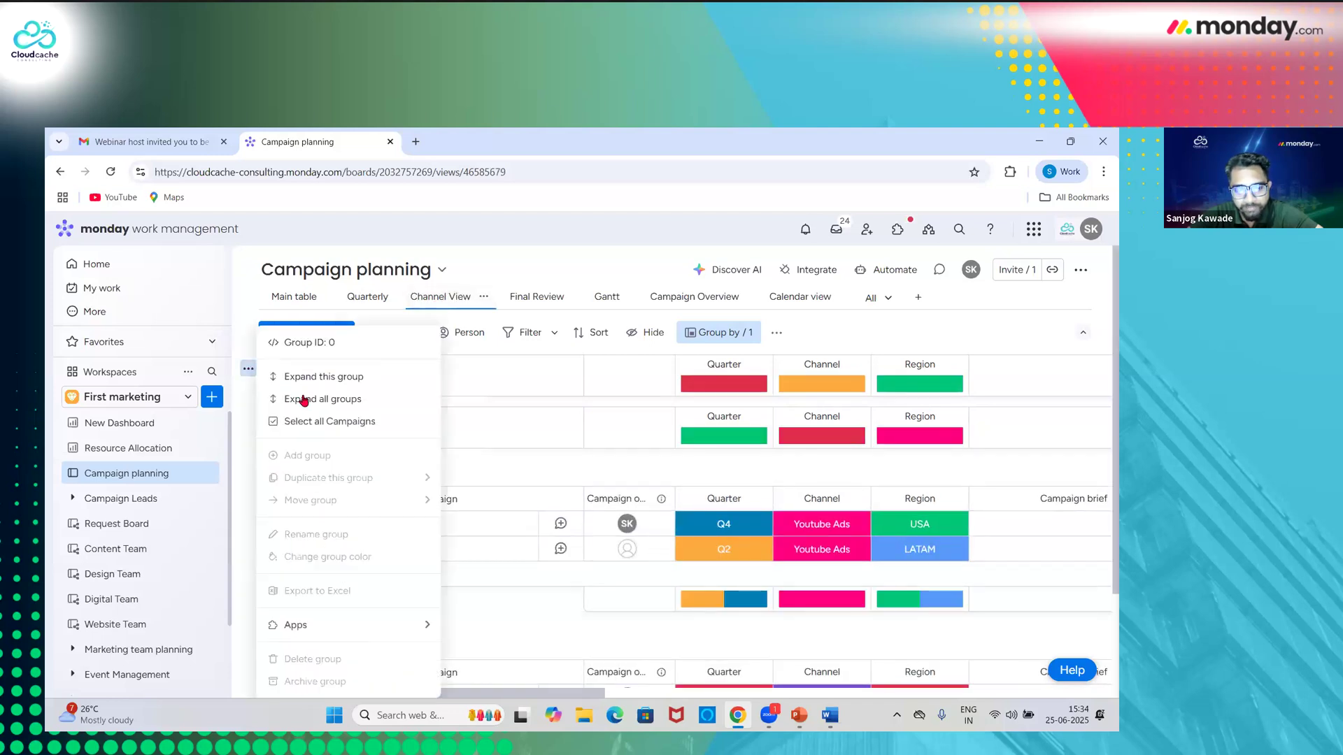
pyautogui.click(305, 401)
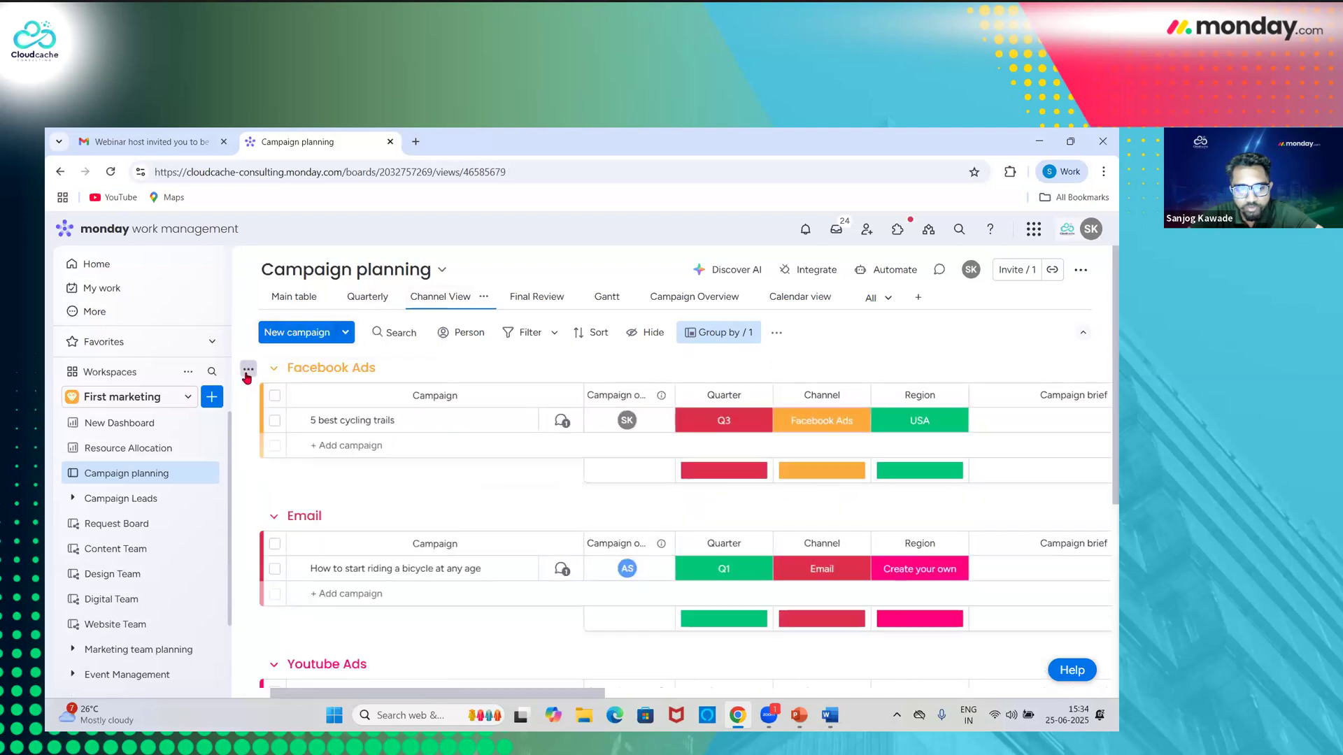
pyautogui.click(248, 372)
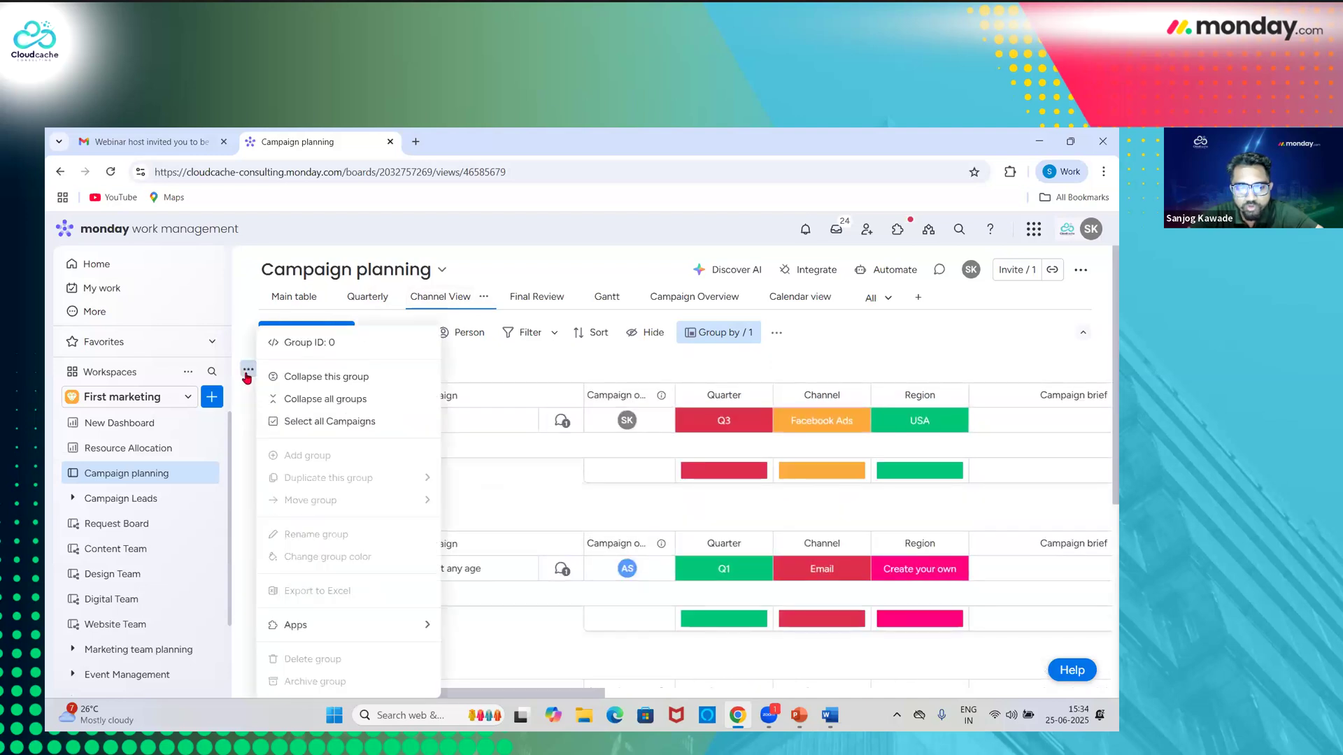
pyautogui.click(312, 397)
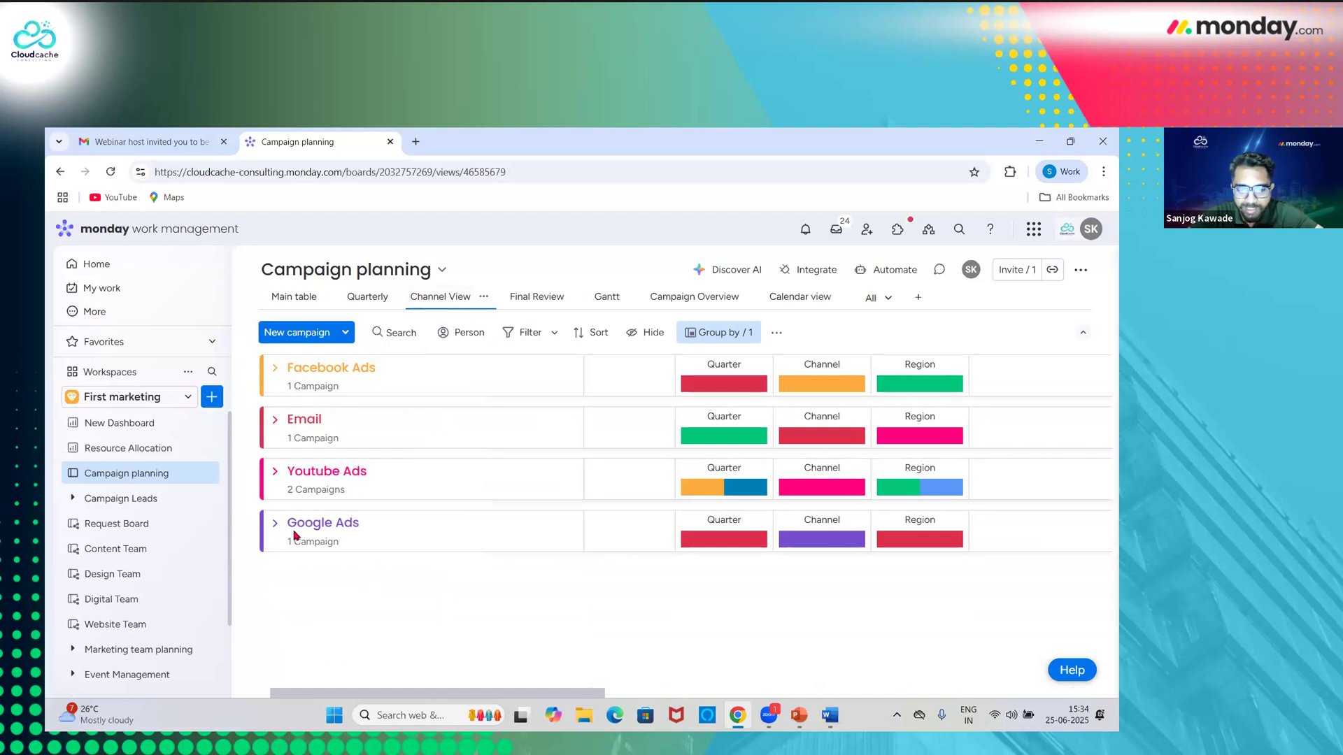
# - Open the board's Final Review cards and its Gantt view to see the campaign timelines
pyautogui.click(524, 303)
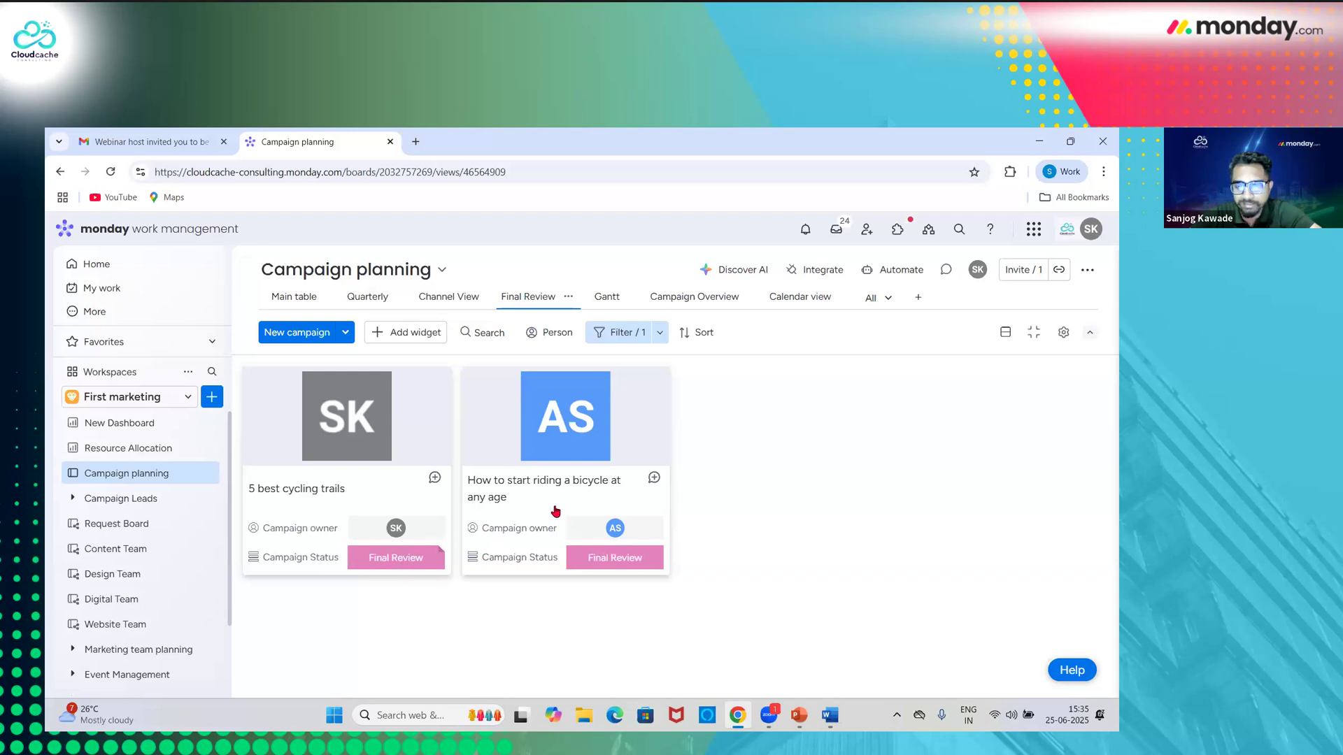
pyautogui.click(600, 303)
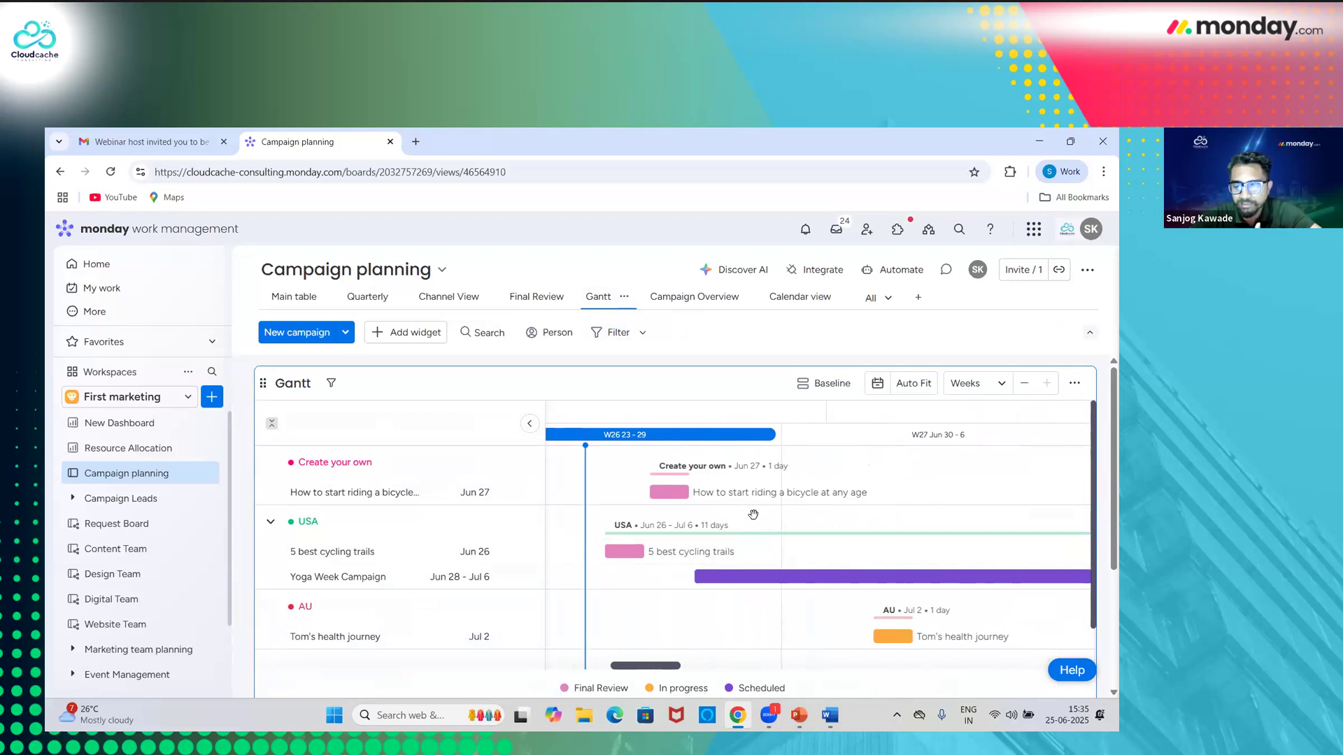
pyautogui.scroll(-1, 760, 619)
pyautogui.scroll(1, 760, 619)
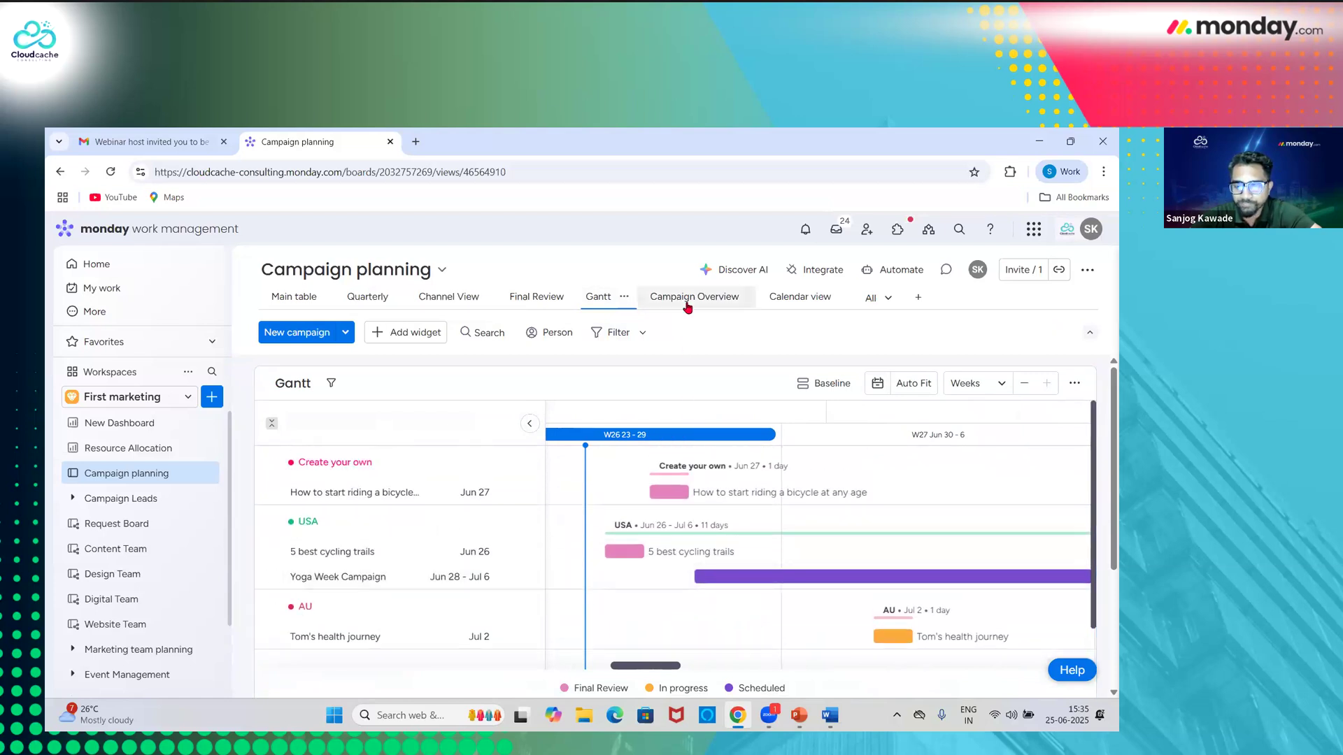
# - Open the Campaign Overview view and review the progress, channel, region, budget per manager and Campaign Gantt widgets
pyautogui.click(688, 301)
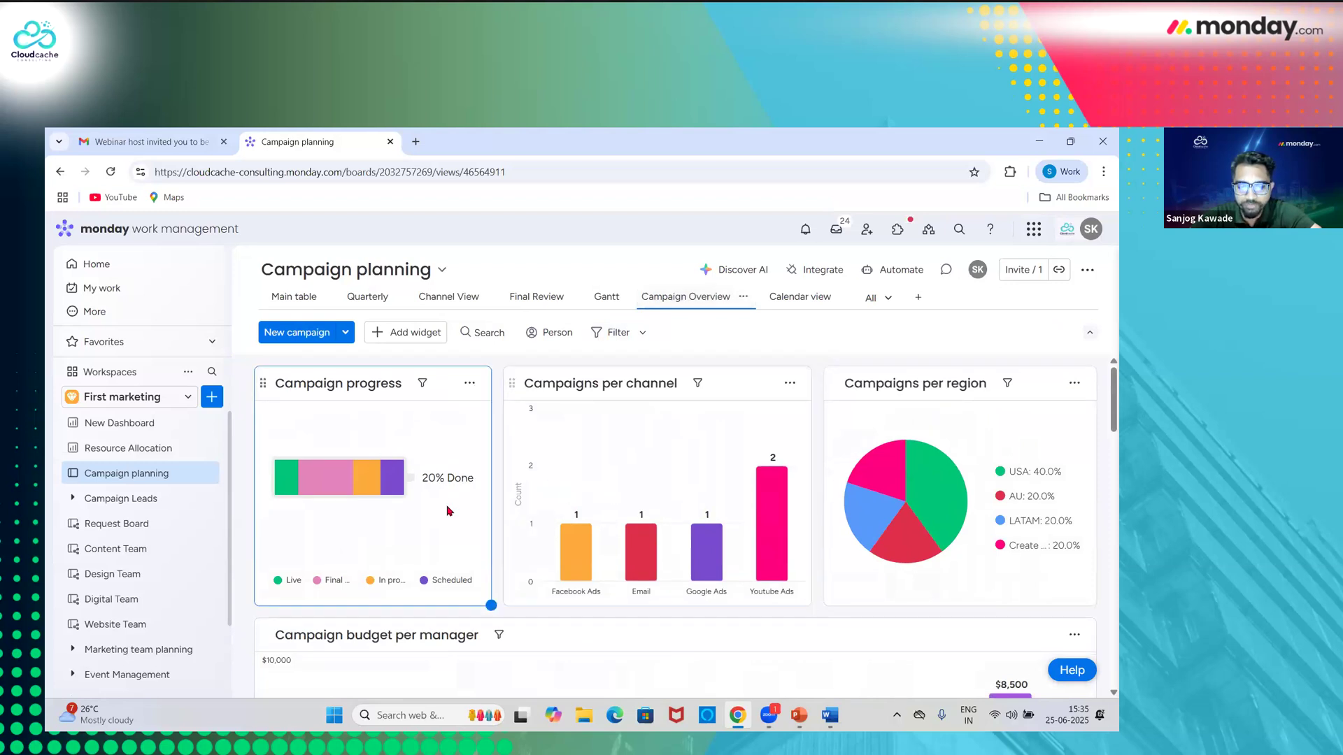
pyautogui.moveTo(720, 535)
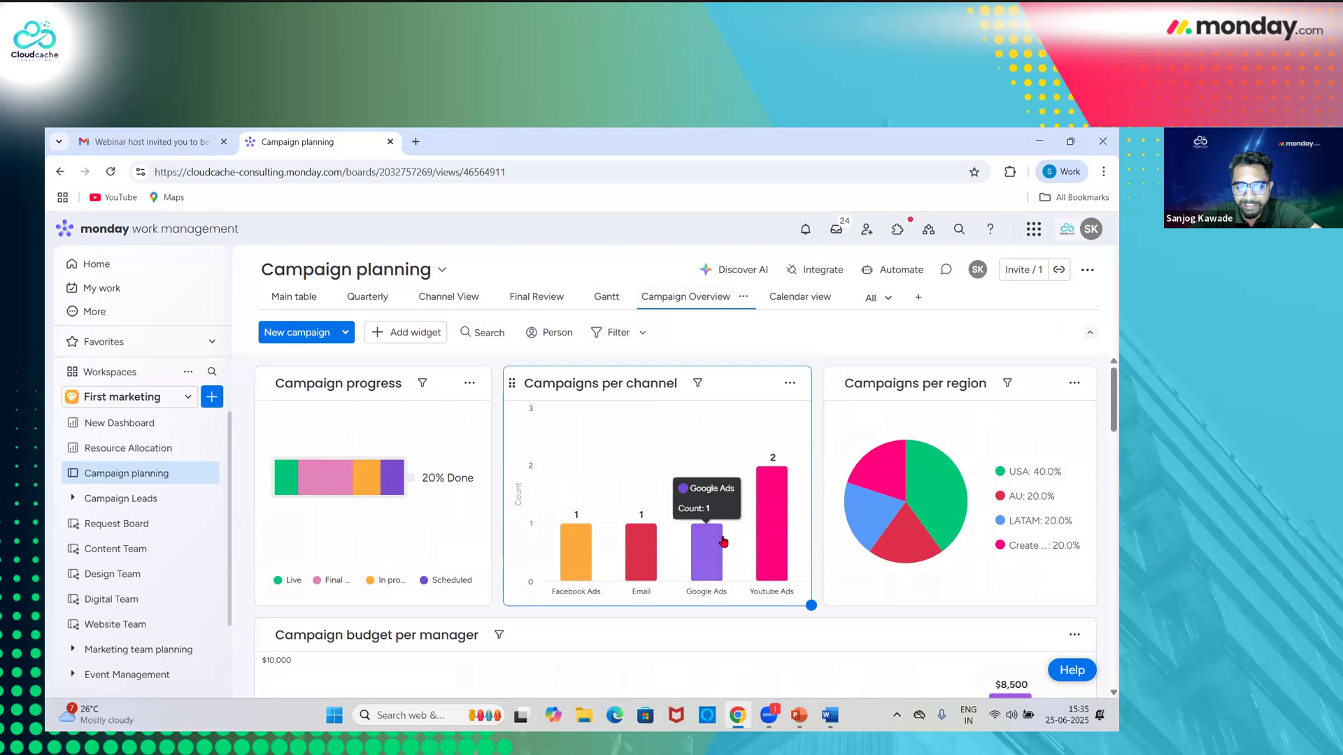
pyautogui.scroll(-1, 723, 538)
pyautogui.scroll(-1, 723, 540)
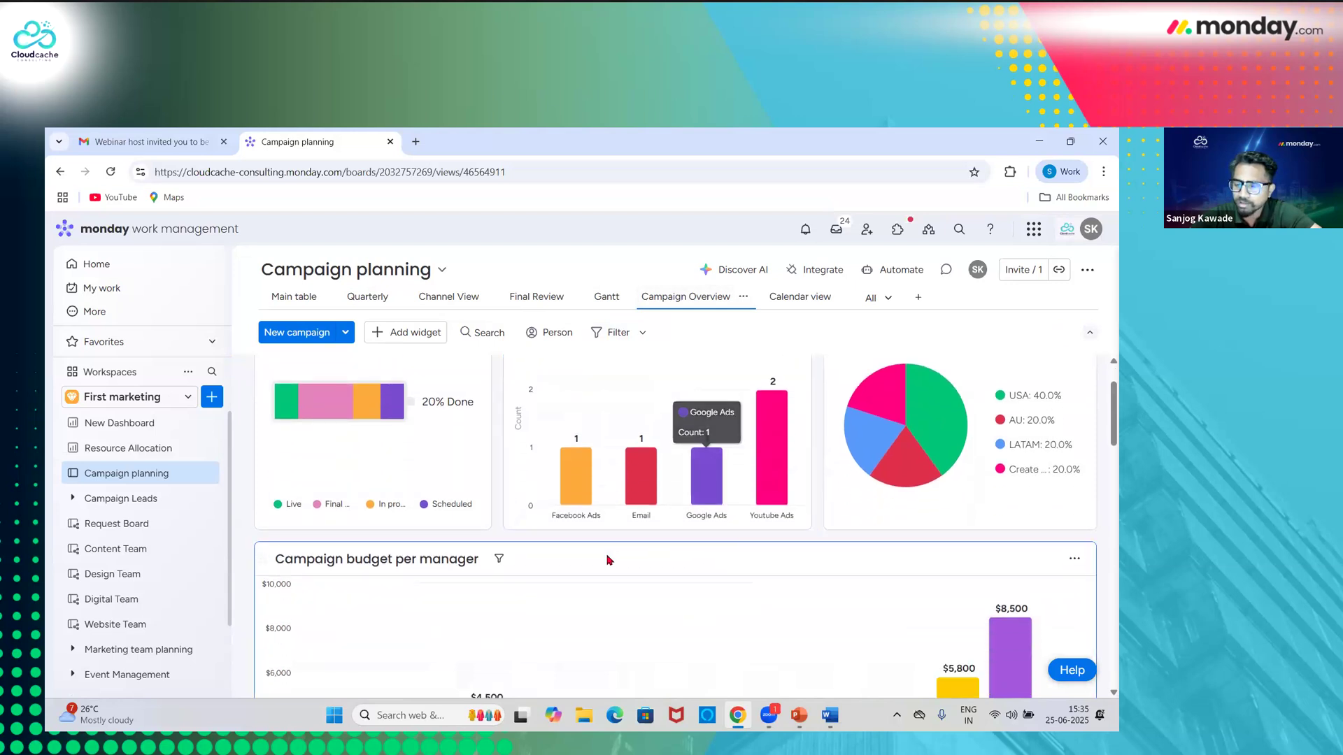
pyautogui.scroll(-4, 611, 561)
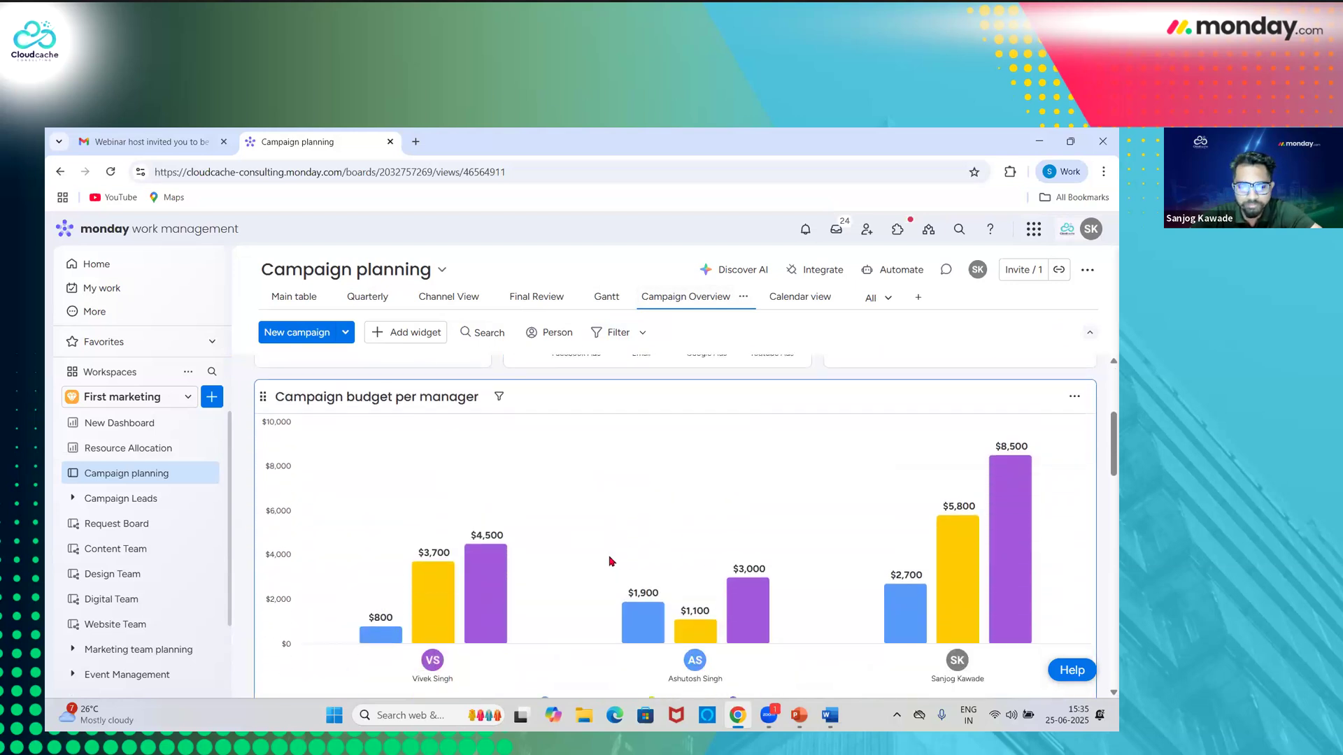
pyautogui.scroll(-3, 611, 561)
pyautogui.scroll(-1, 611, 561)
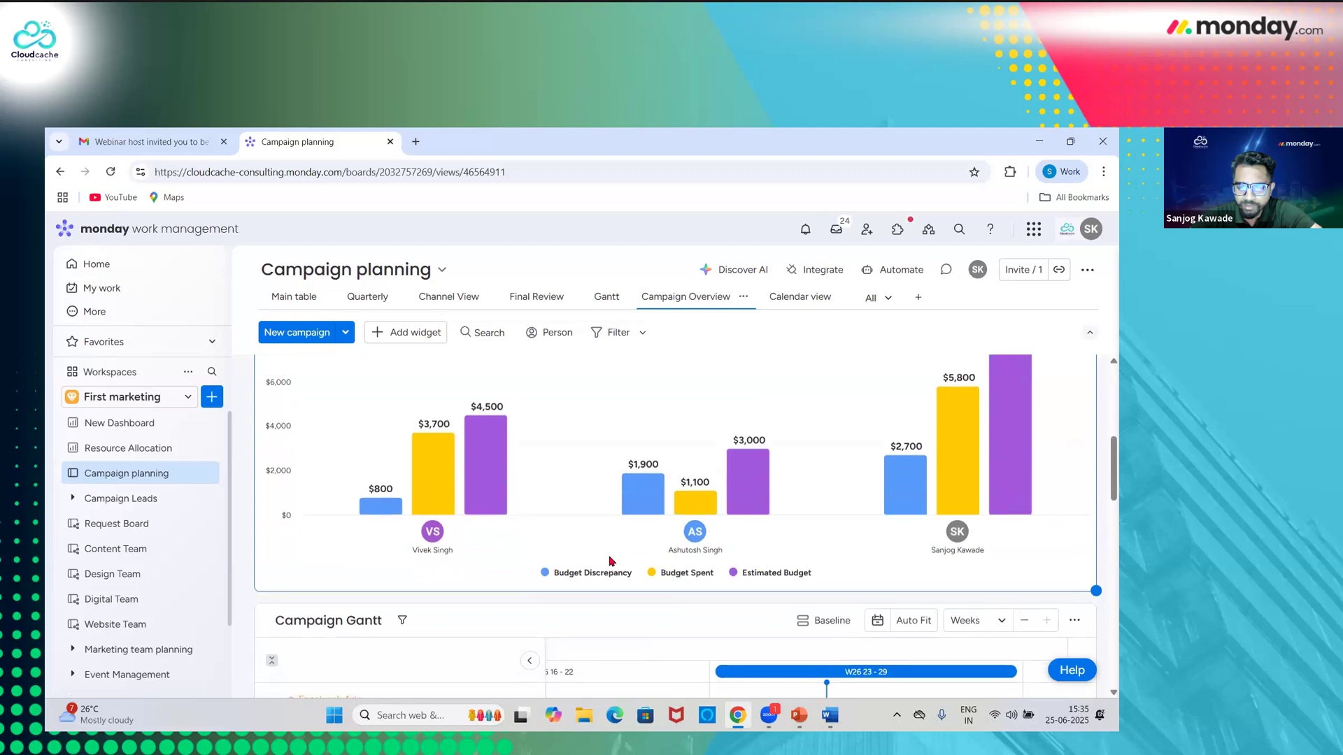
pyautogui.scroll(-3, 610, 561)
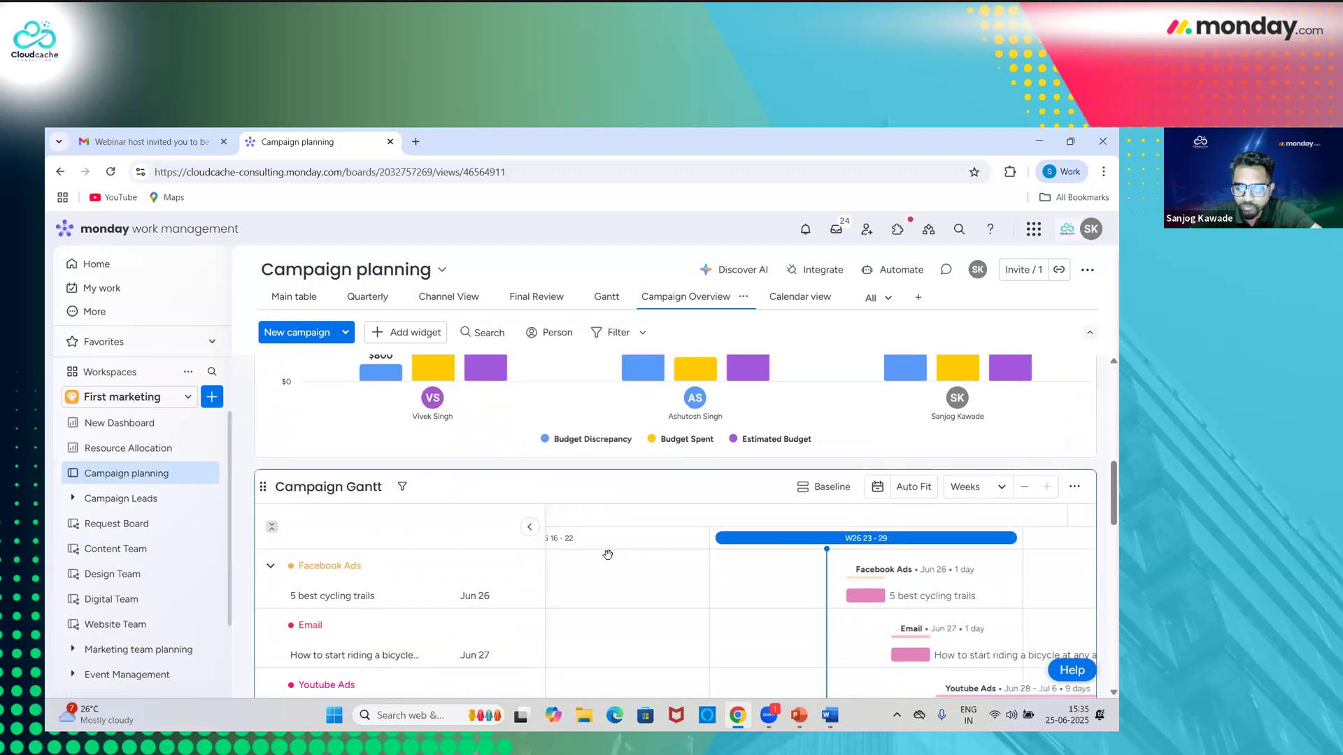
pyautogui.scroll(-6, 652, 469)
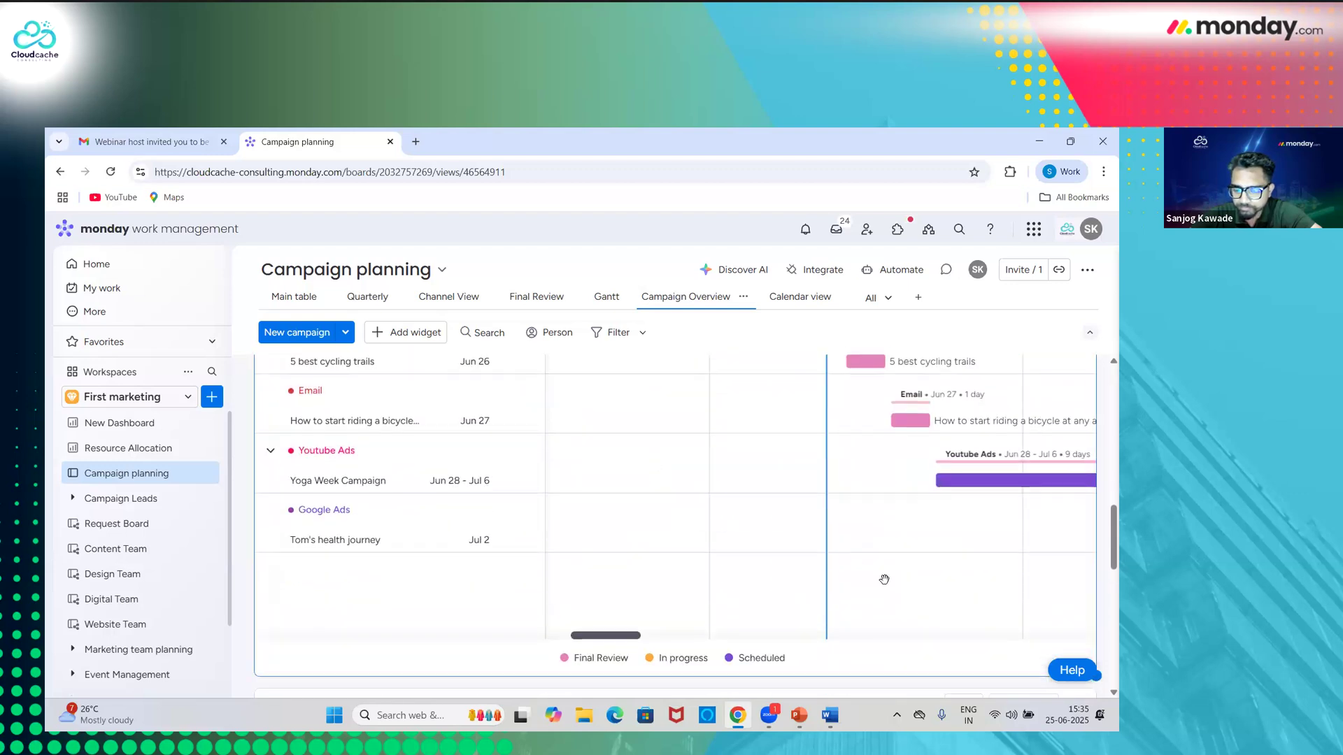
# - Examine the Resource Allocation widget's weekly workload per team member, checking earlier months and returning to June and July 2025
pyautogui.scroll(-8, 1102, 632)
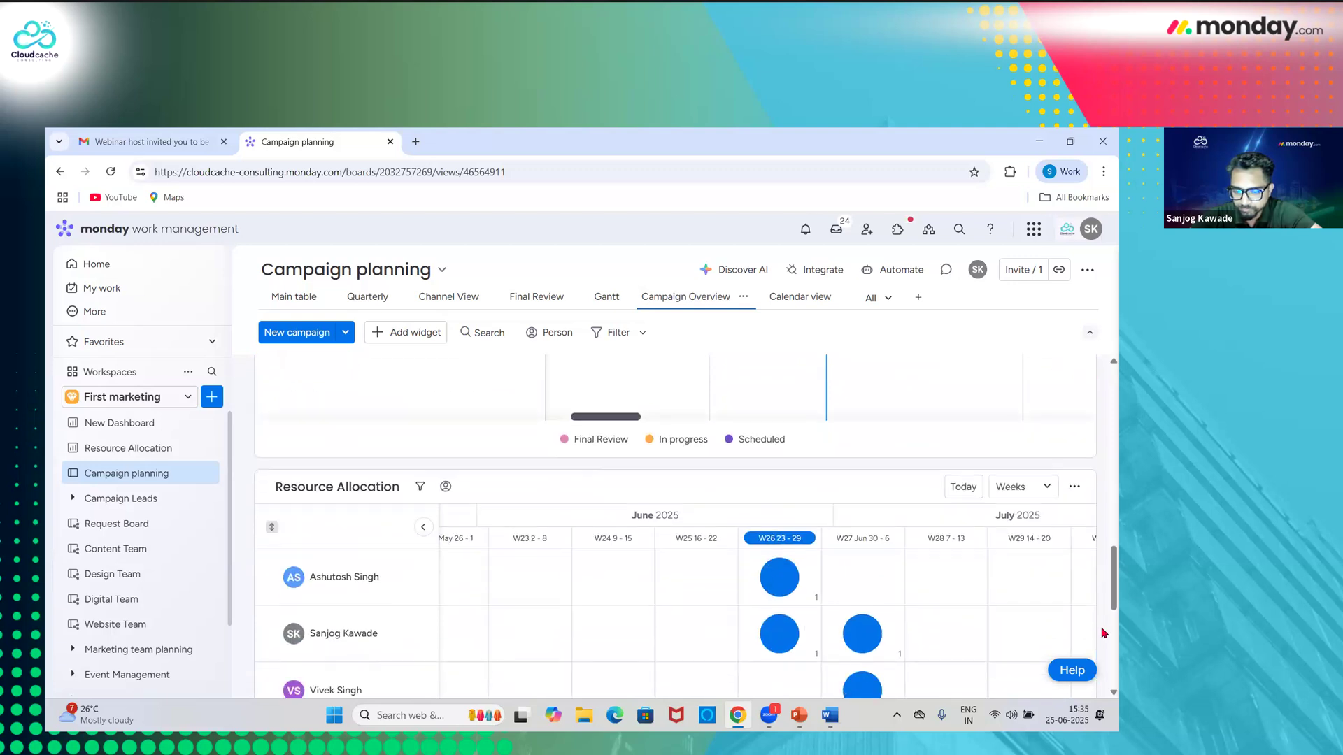
pyautogui.scroll(-1, 1103, 631)
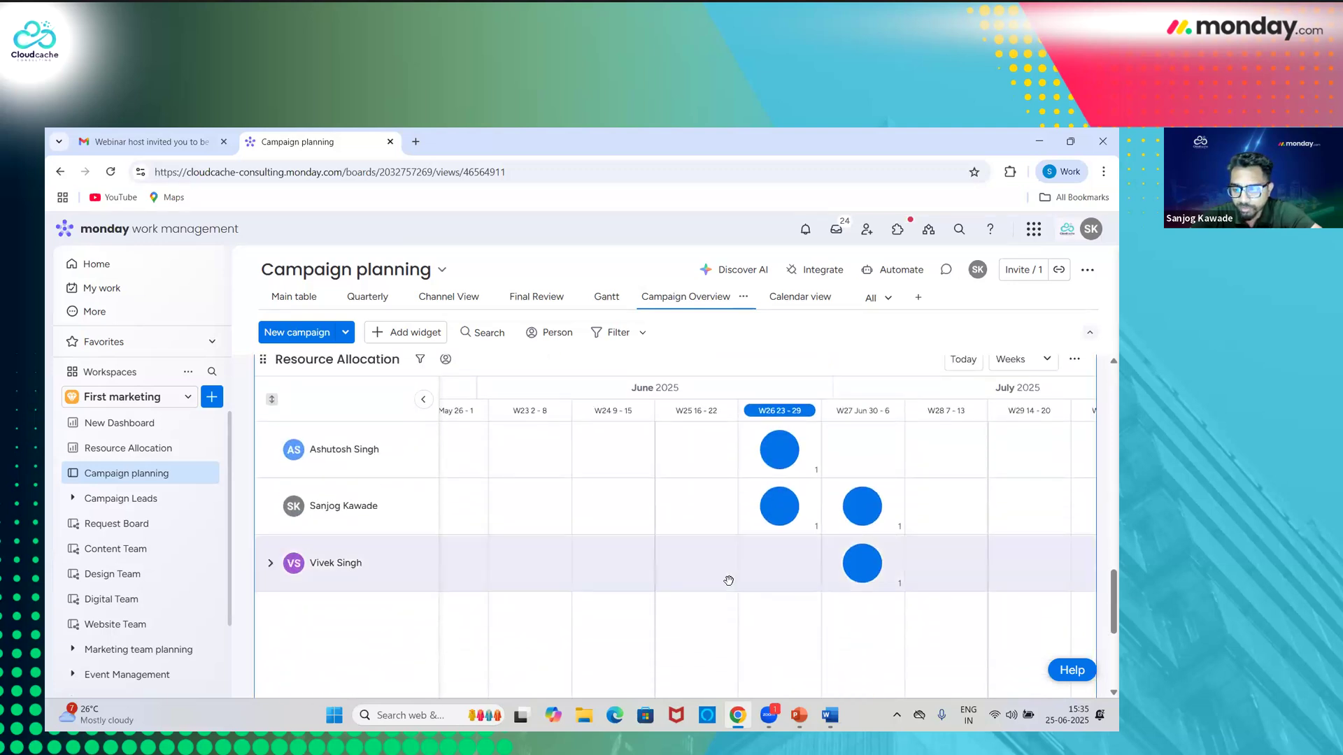
pyautogui.hscroll(-3, 729, 580)
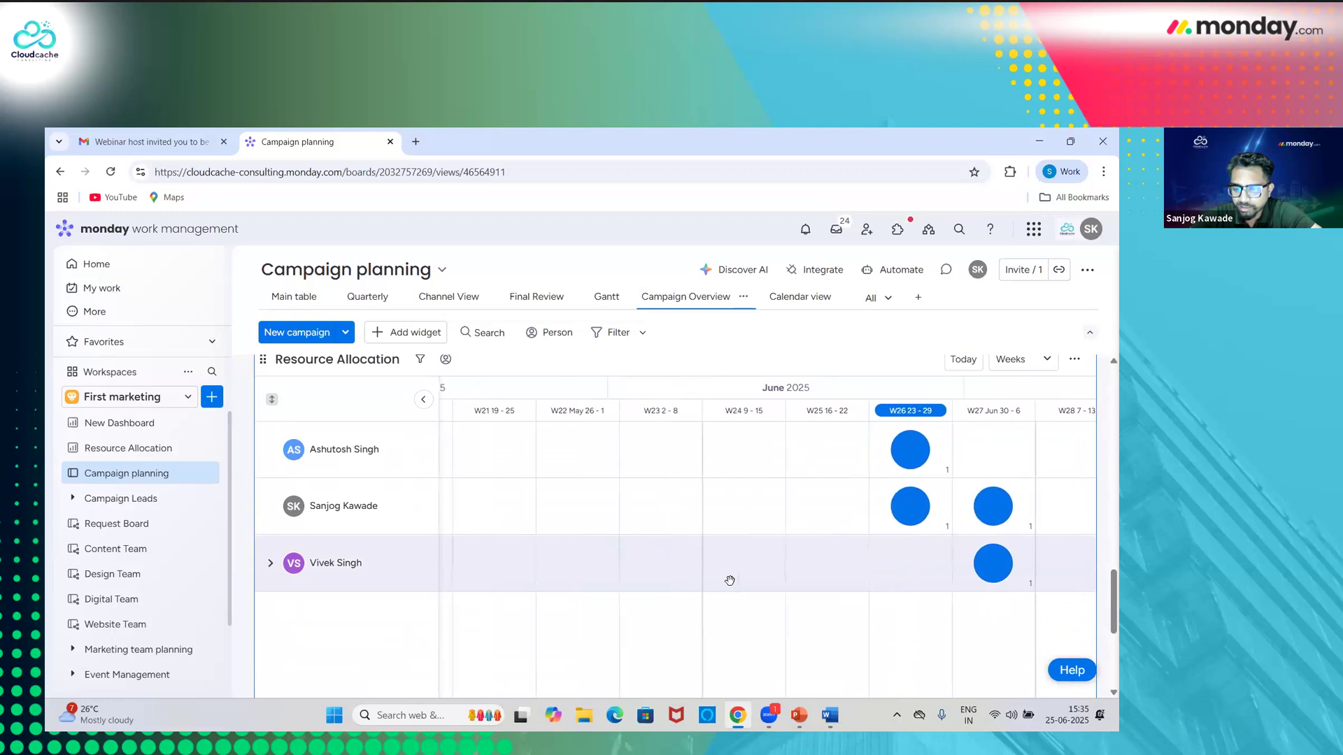
pyautogui.click(910, 450)
pyautogui.click(909, 549)
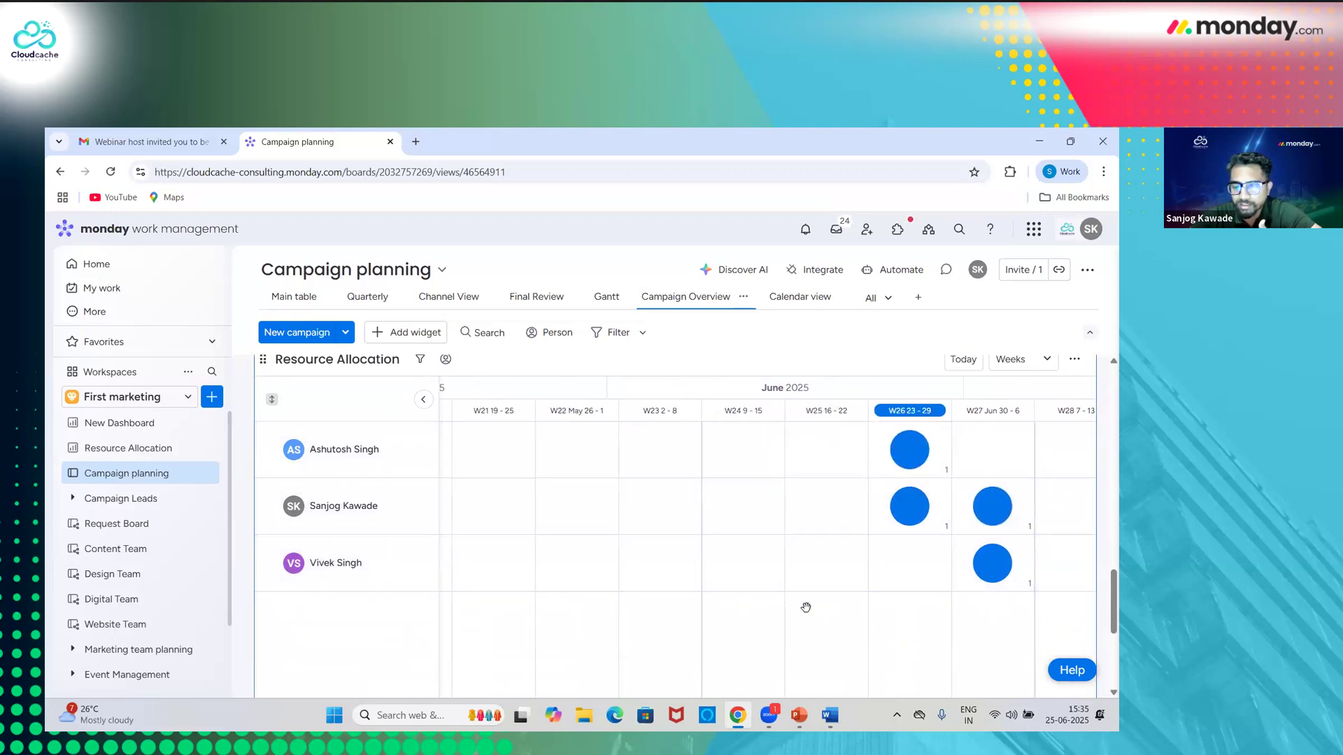
pyautogui.hscroll(-10, 806, 607)
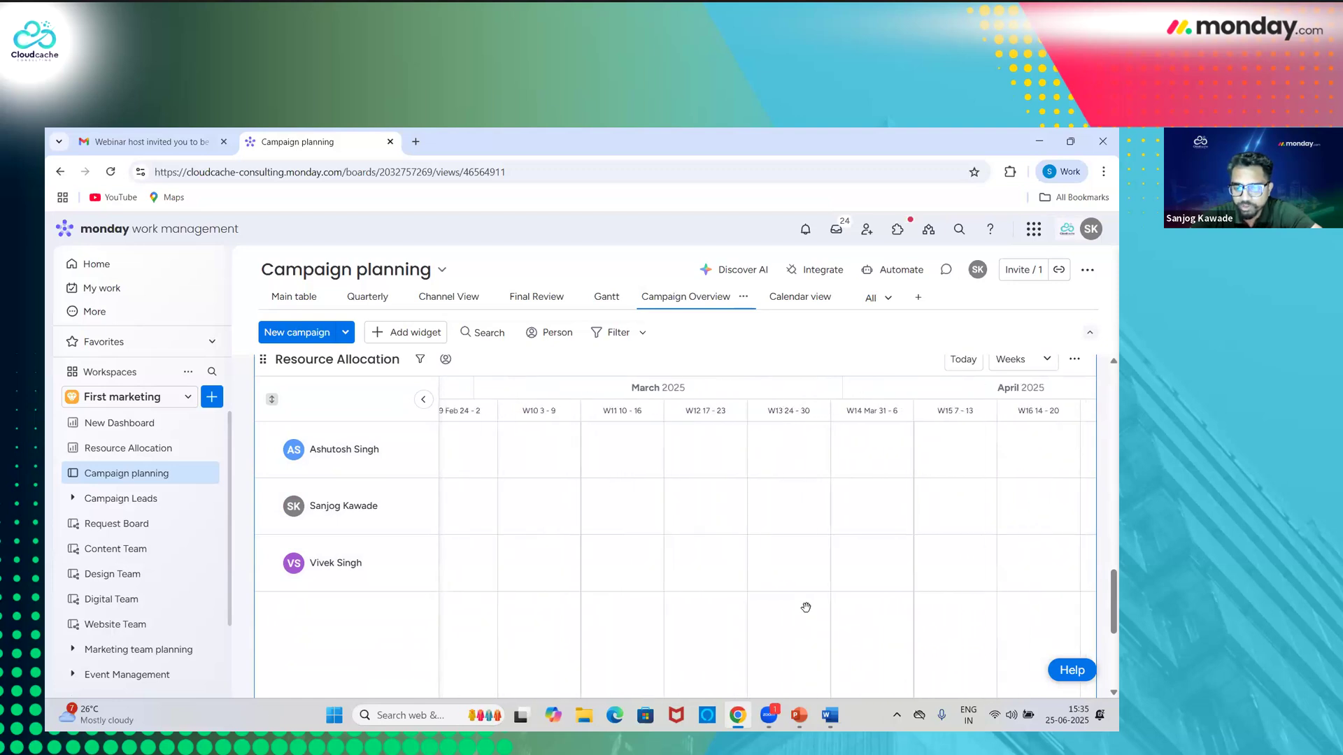
pyautogui.hscroll(10, 805, 607)
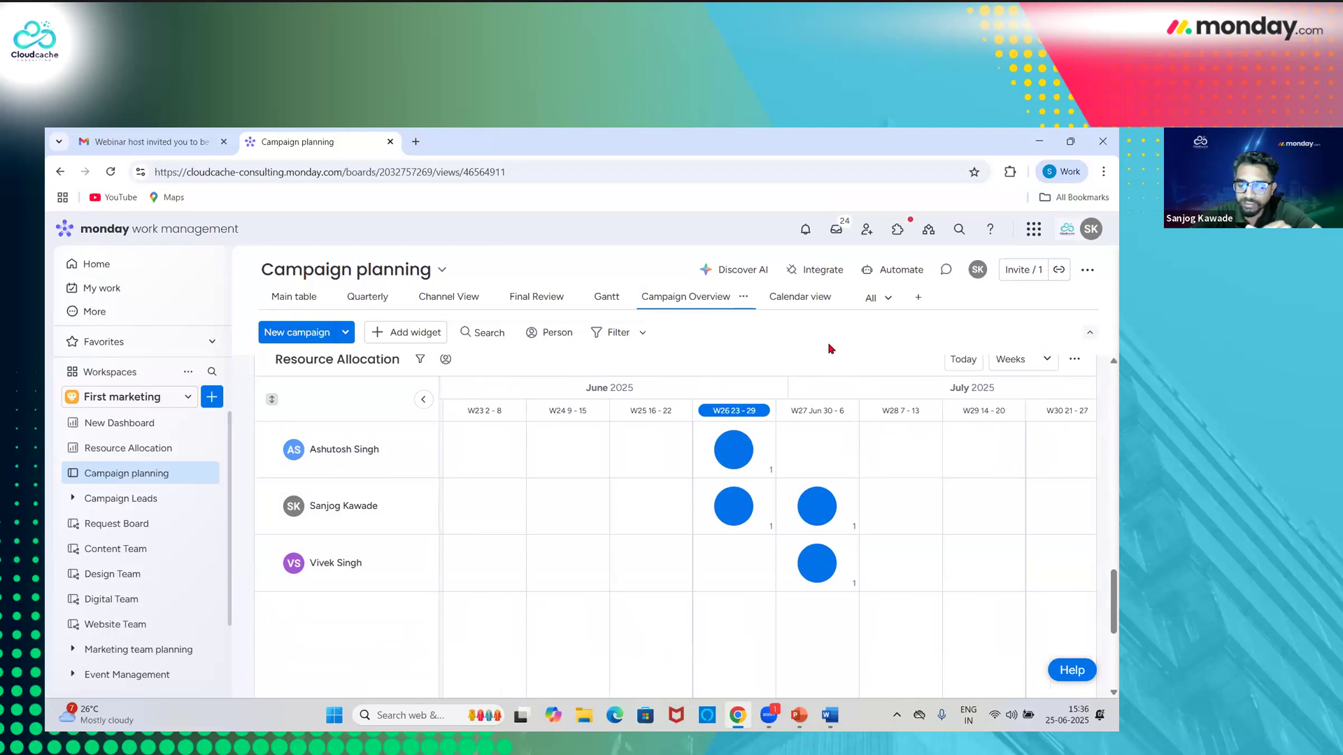
# - Open the board's Calendar view, set its scale to Week and advance to the week of Jun 30th - Jul 6th, 2025
pyautogui.click(801, 299)
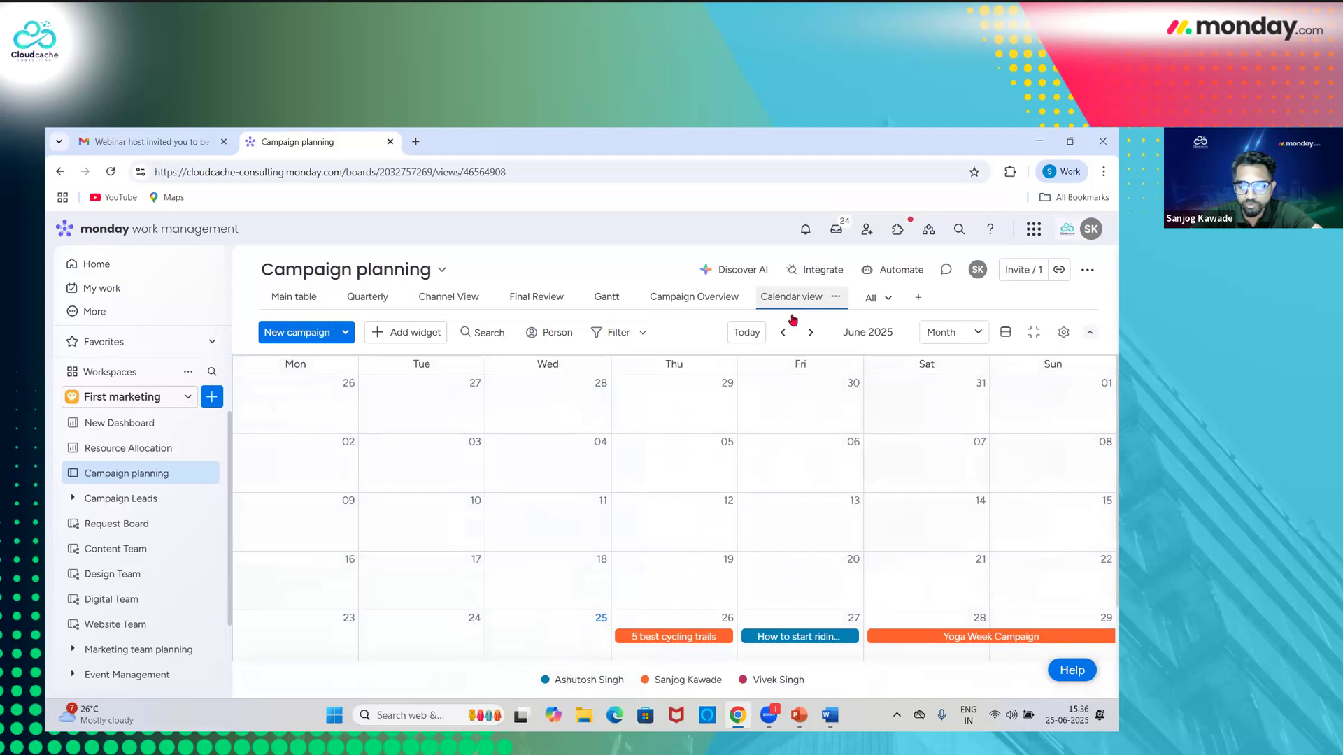
pyautogui.scroll(-1, 771, 494)
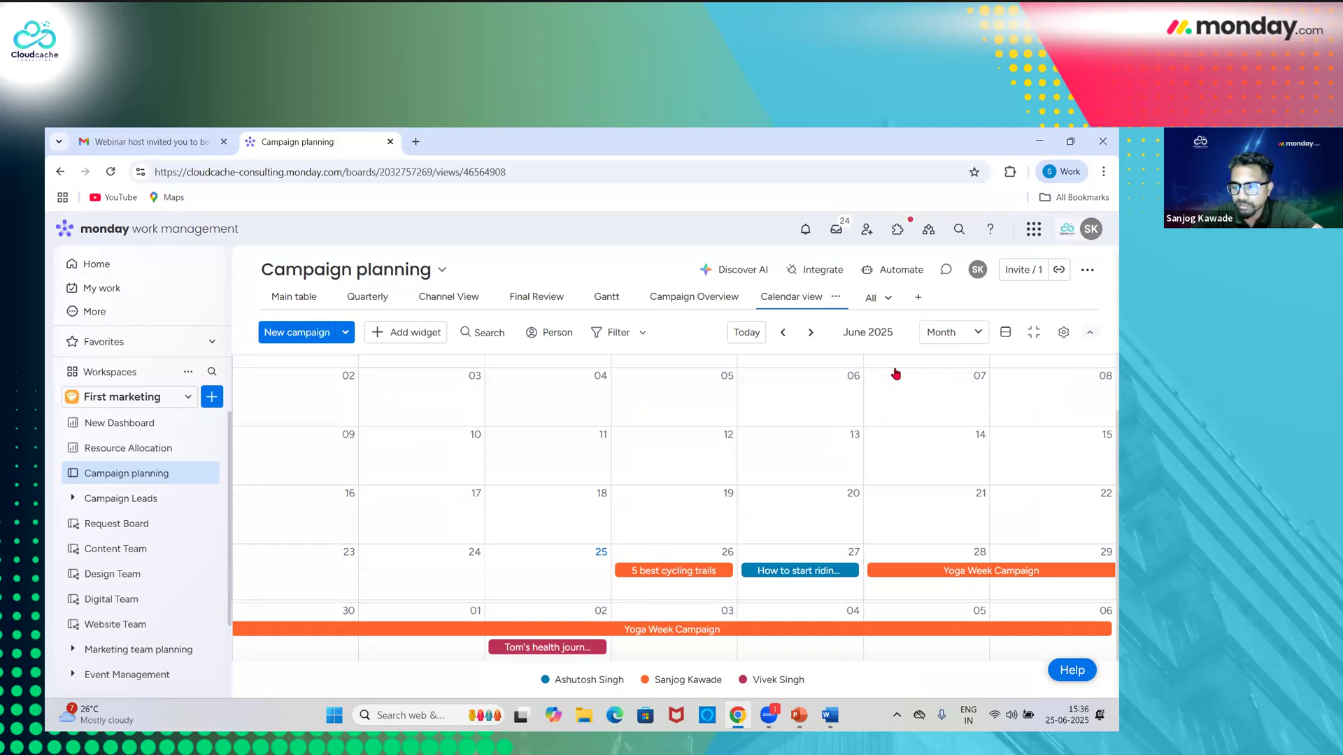
pyautogui.click(964, 342)
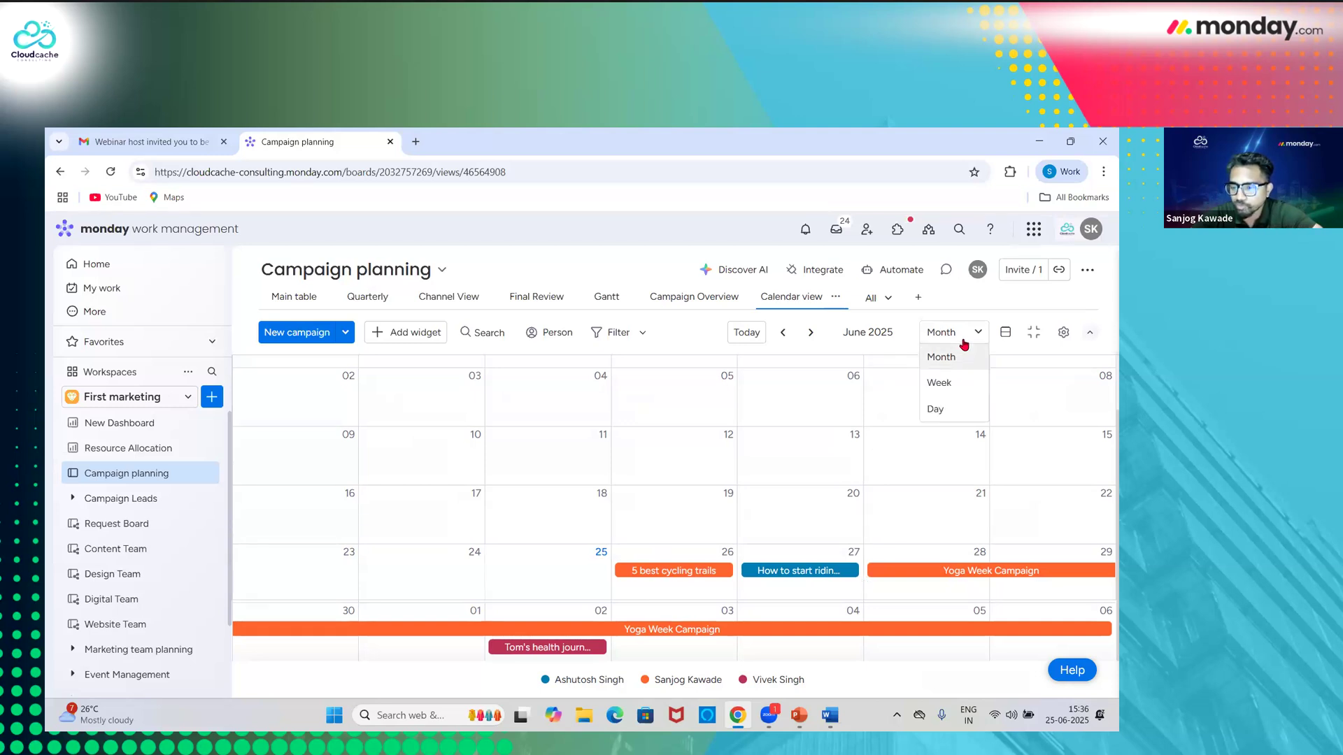
pyautogui.click(961, 384)
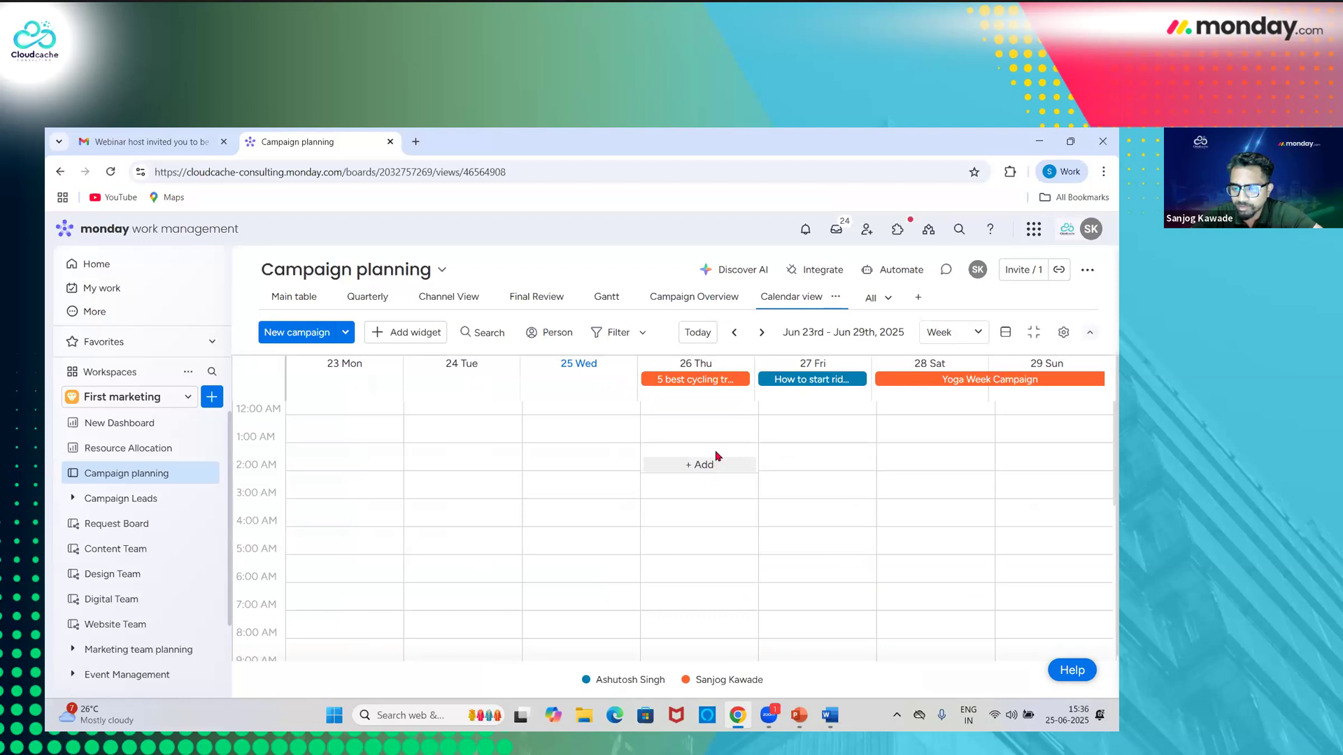
pyautogui.click(762, 333)
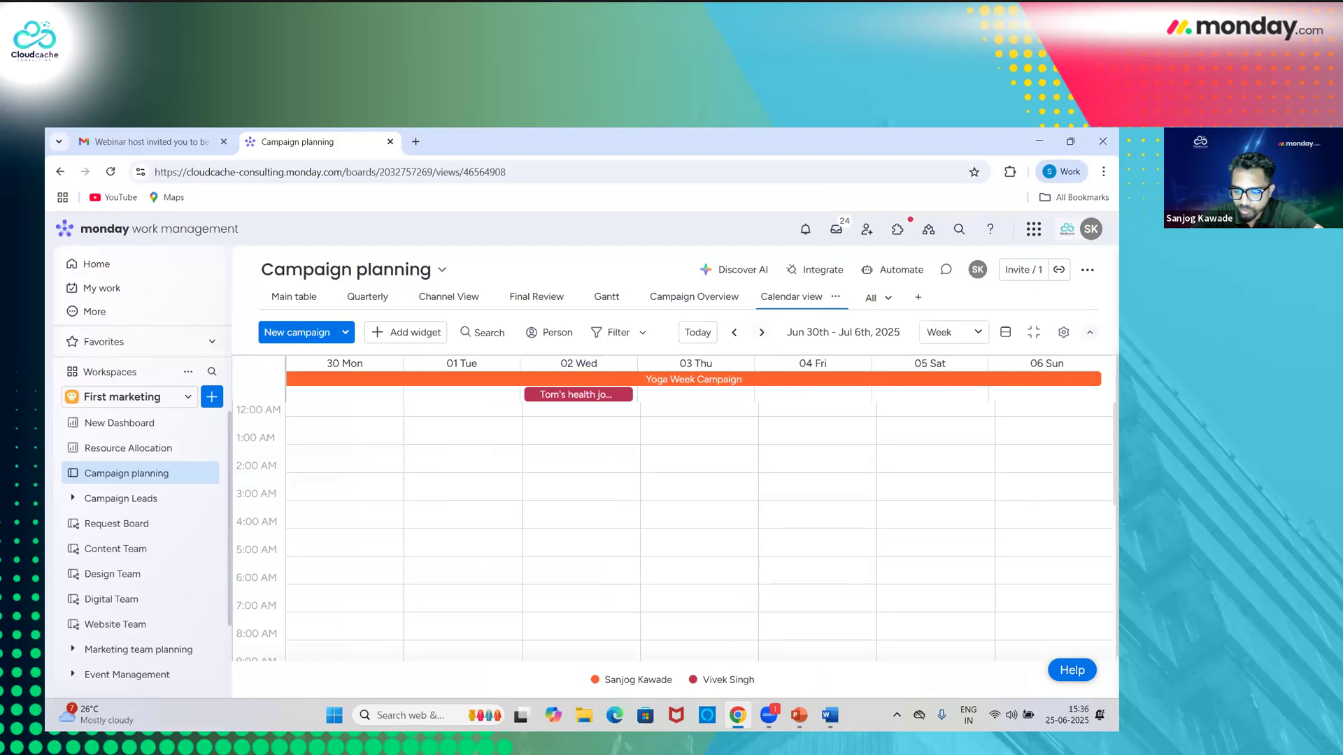
pyautogui.moveTo(799, 715)
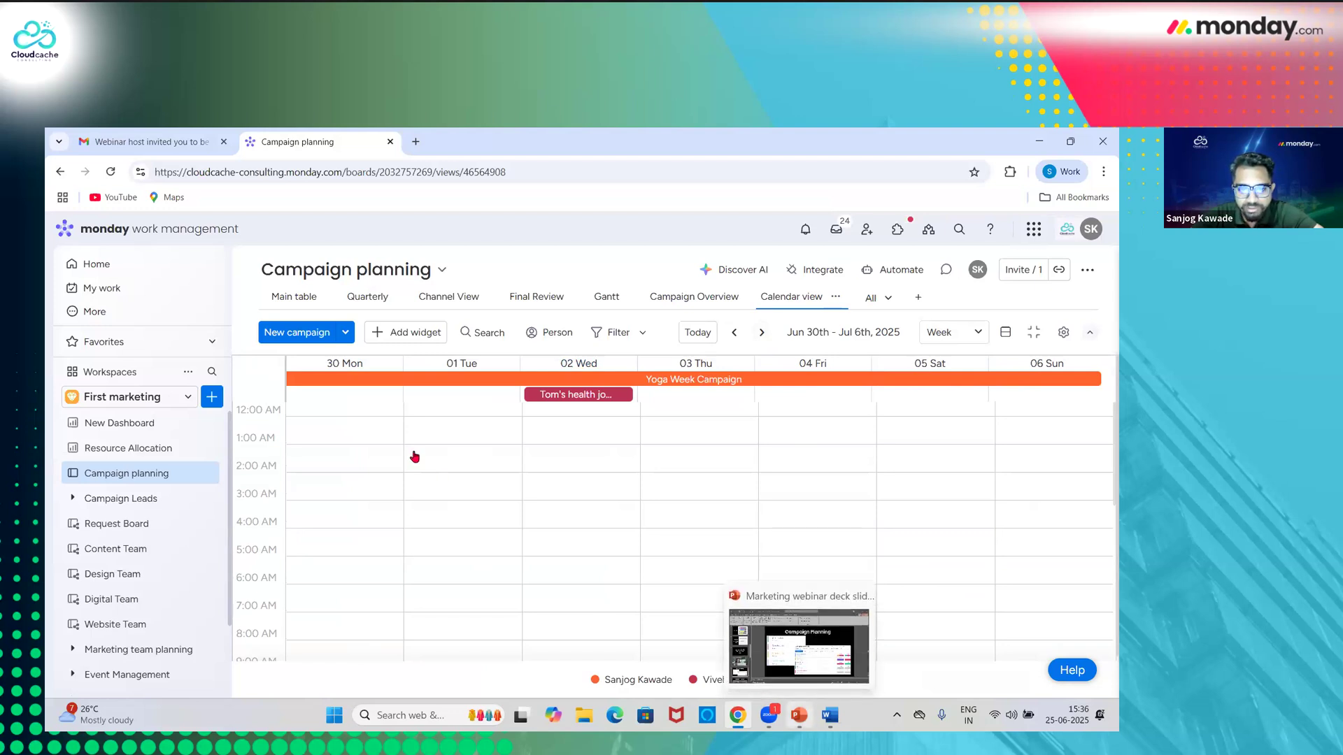
# - Add a Form view to the Campaign planning board and review its fields from Name to Link to campaign
pyautogui.click(888, 301)
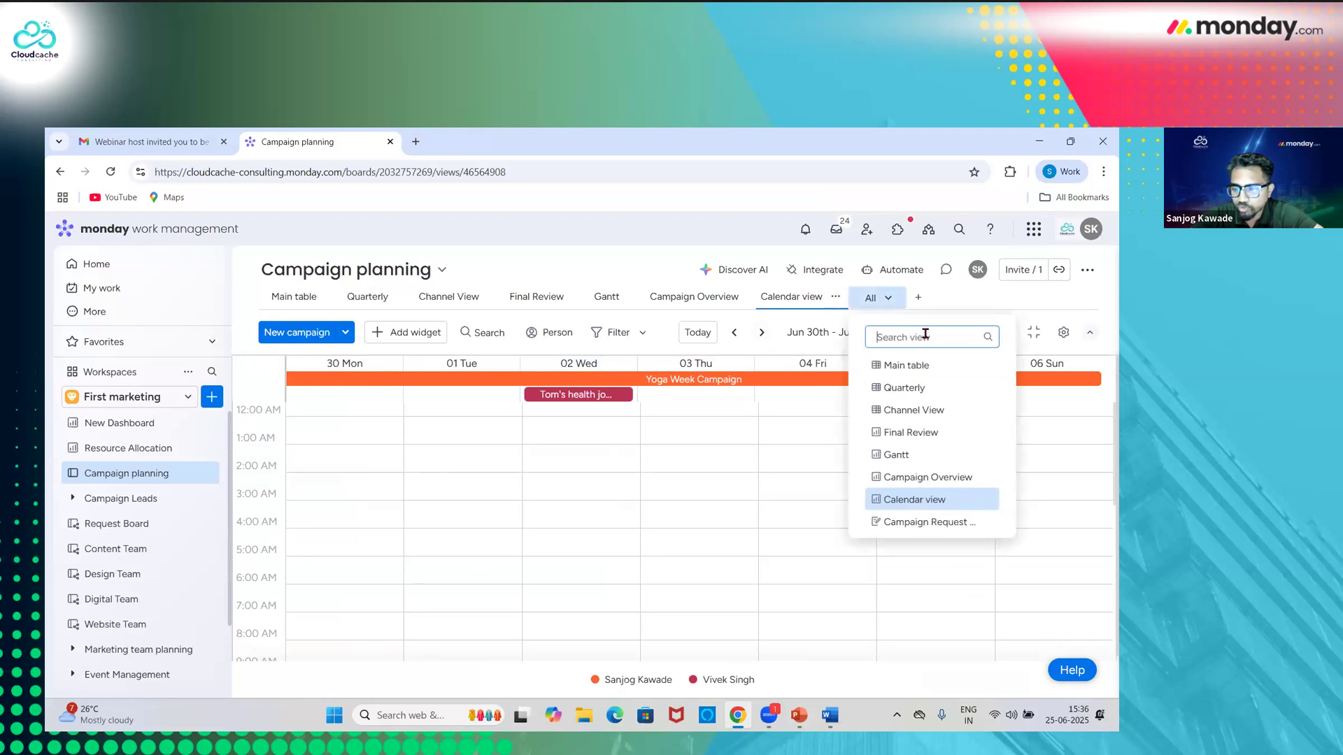
pyautogui.click(916, 300)
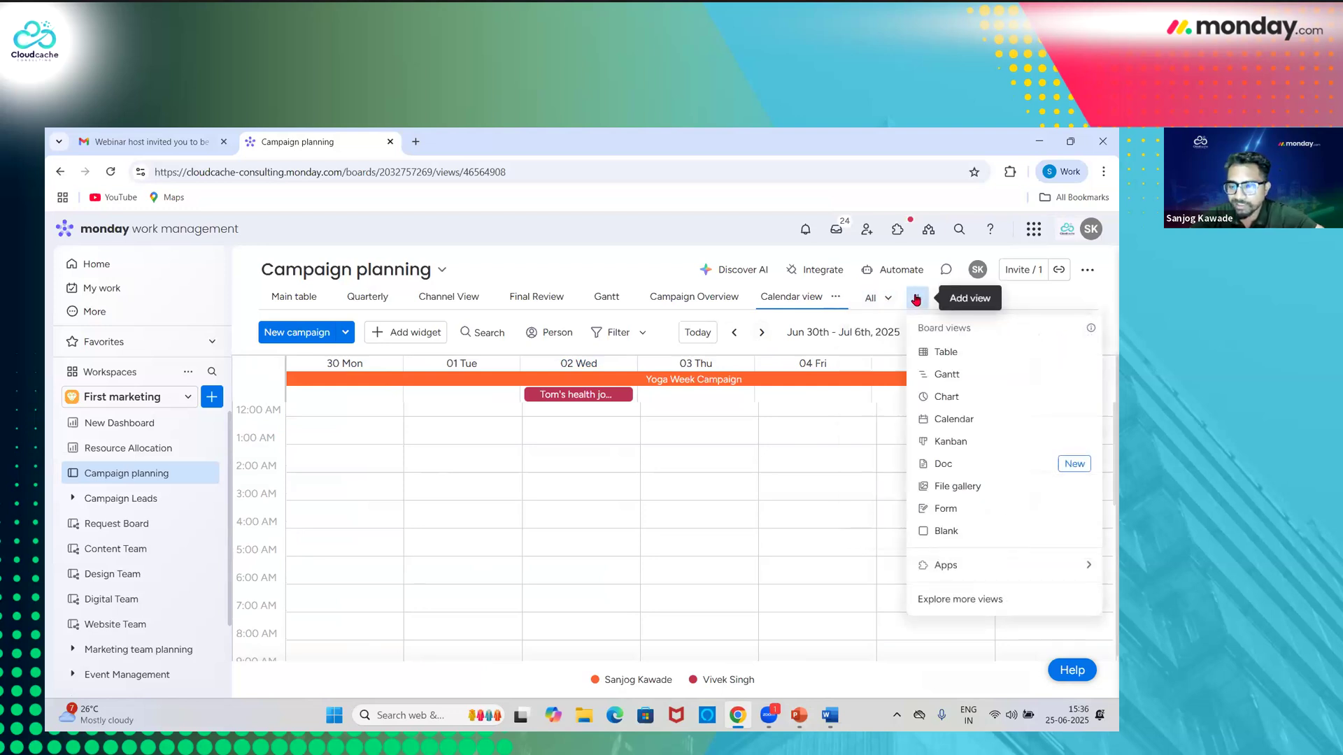
pyautogui.click(951, 518)
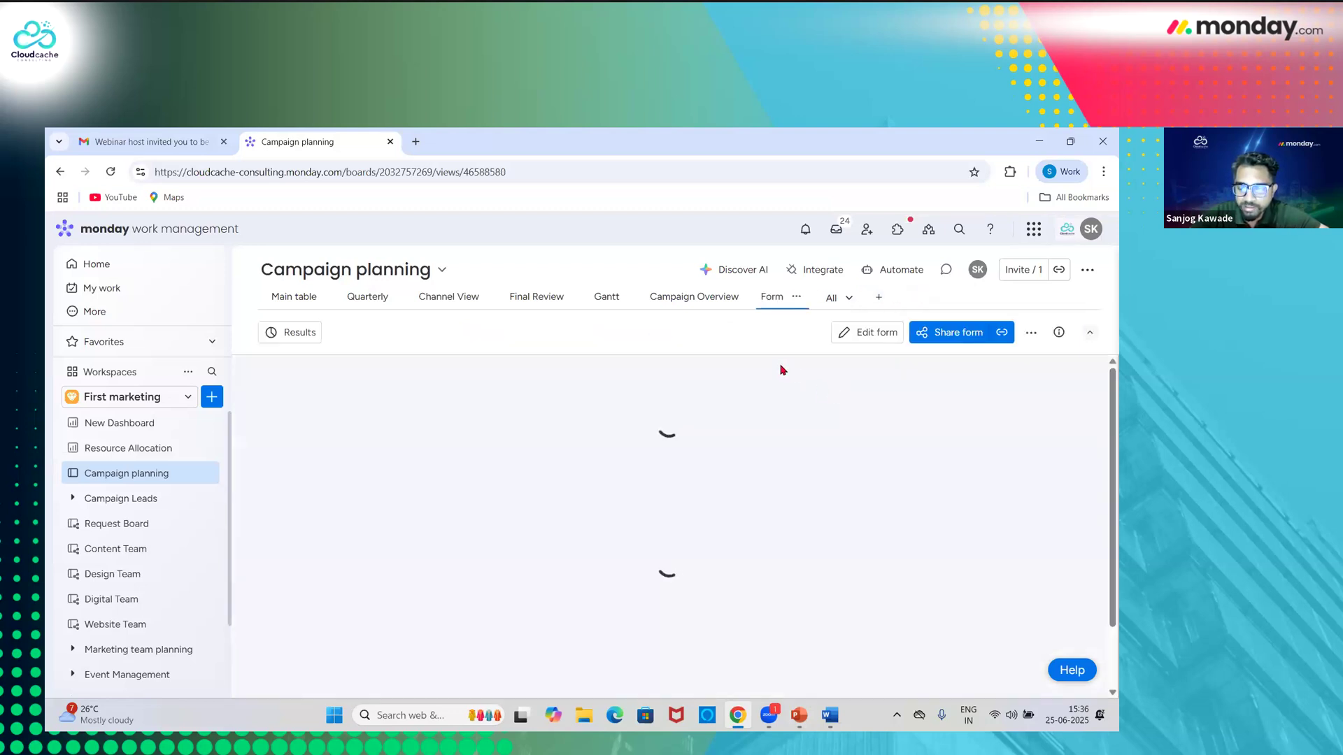
pyautogui.scroll(-3, 730, 464)
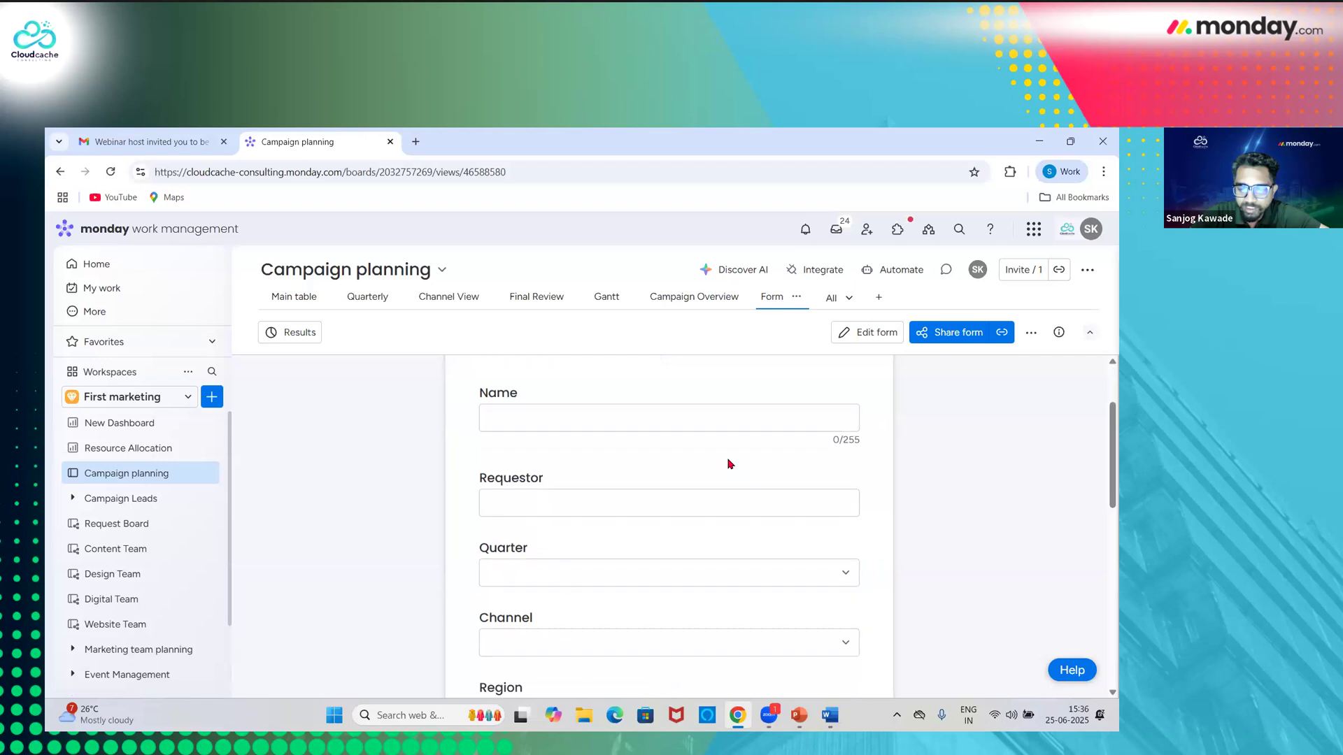
pyautogui.scroll(-3, 729, 464)
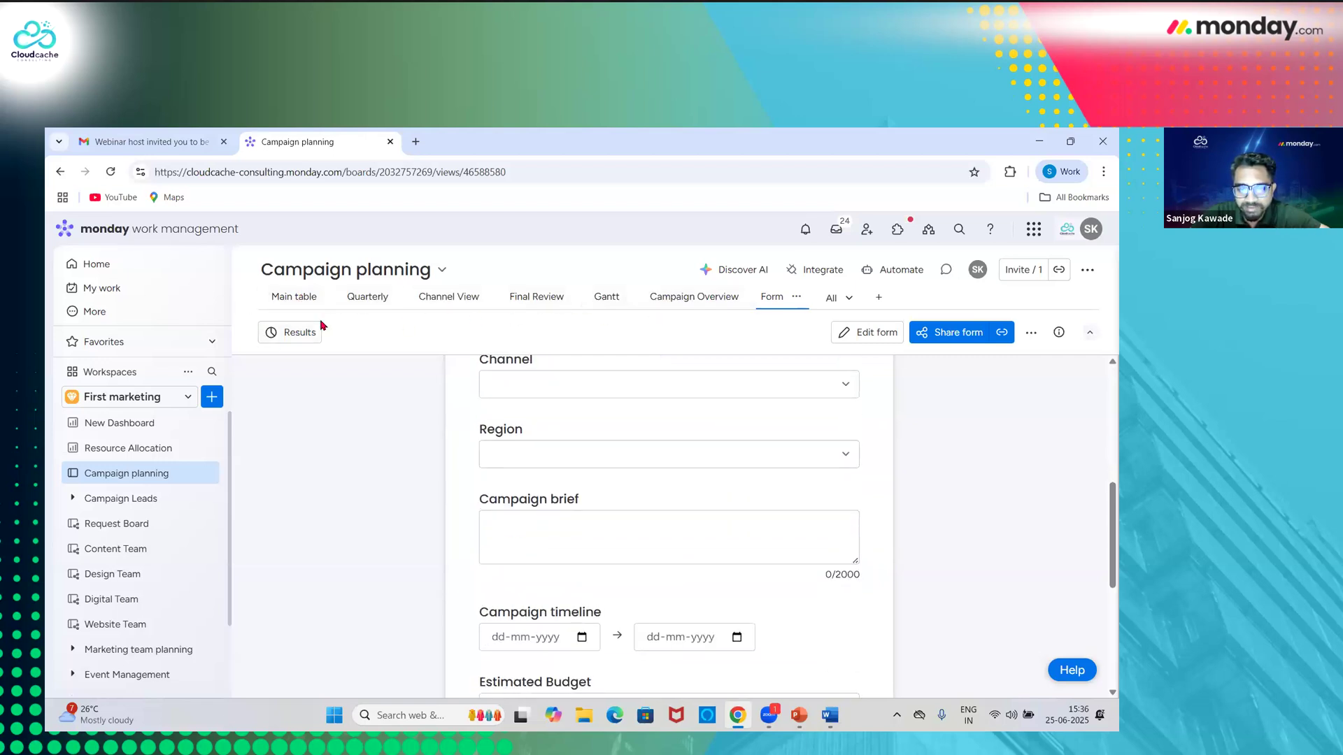
pyautogui.scroll(-5, 605, 535)
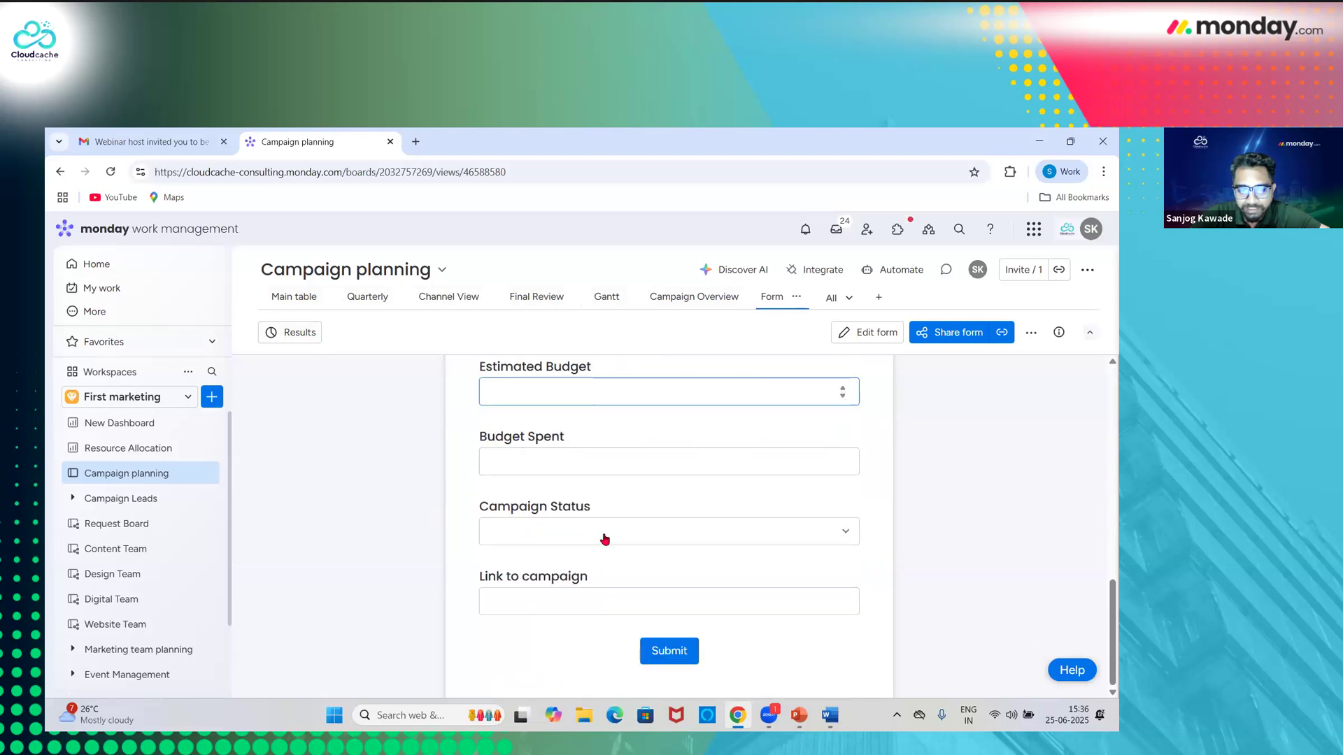
pyautogui.scroll(10, 604, 535)
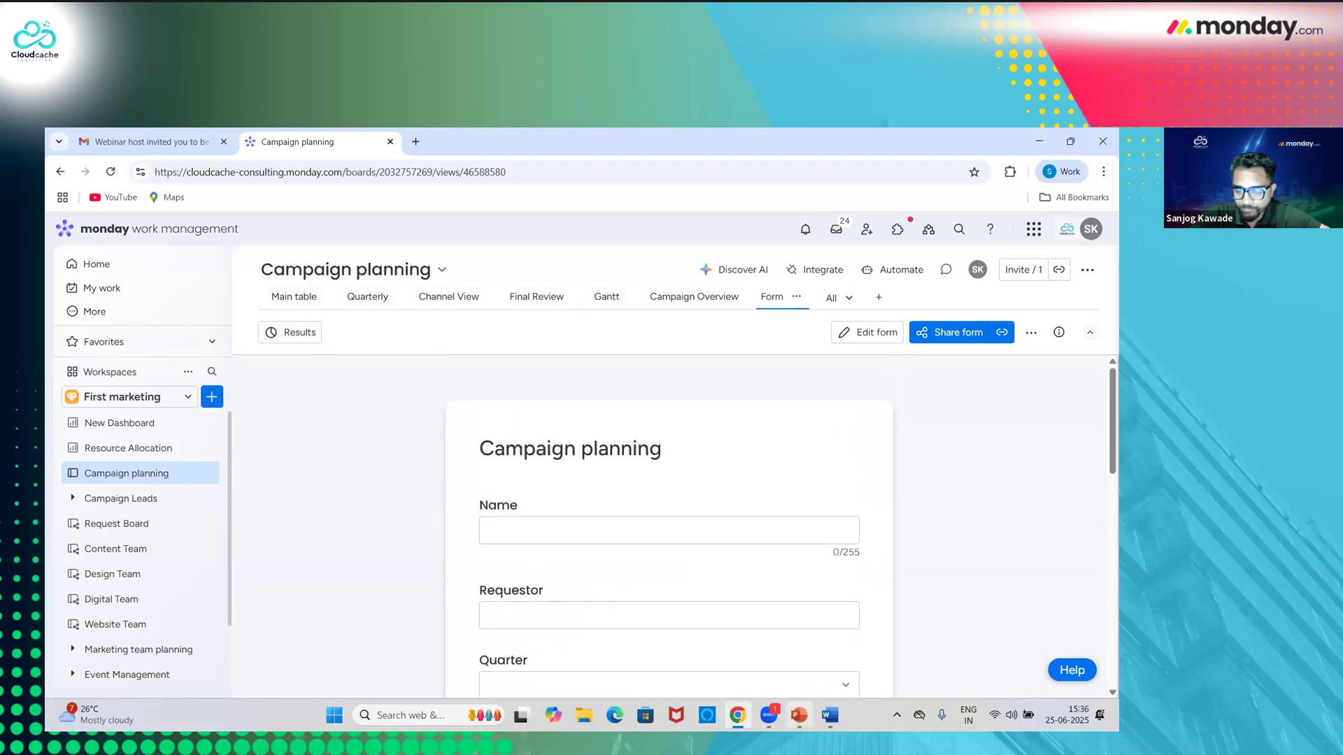
# - Switch to the PowerPoint webinar deck and show slide 13, Lead and ROI Tracking
pyautogui.click(799, 715)
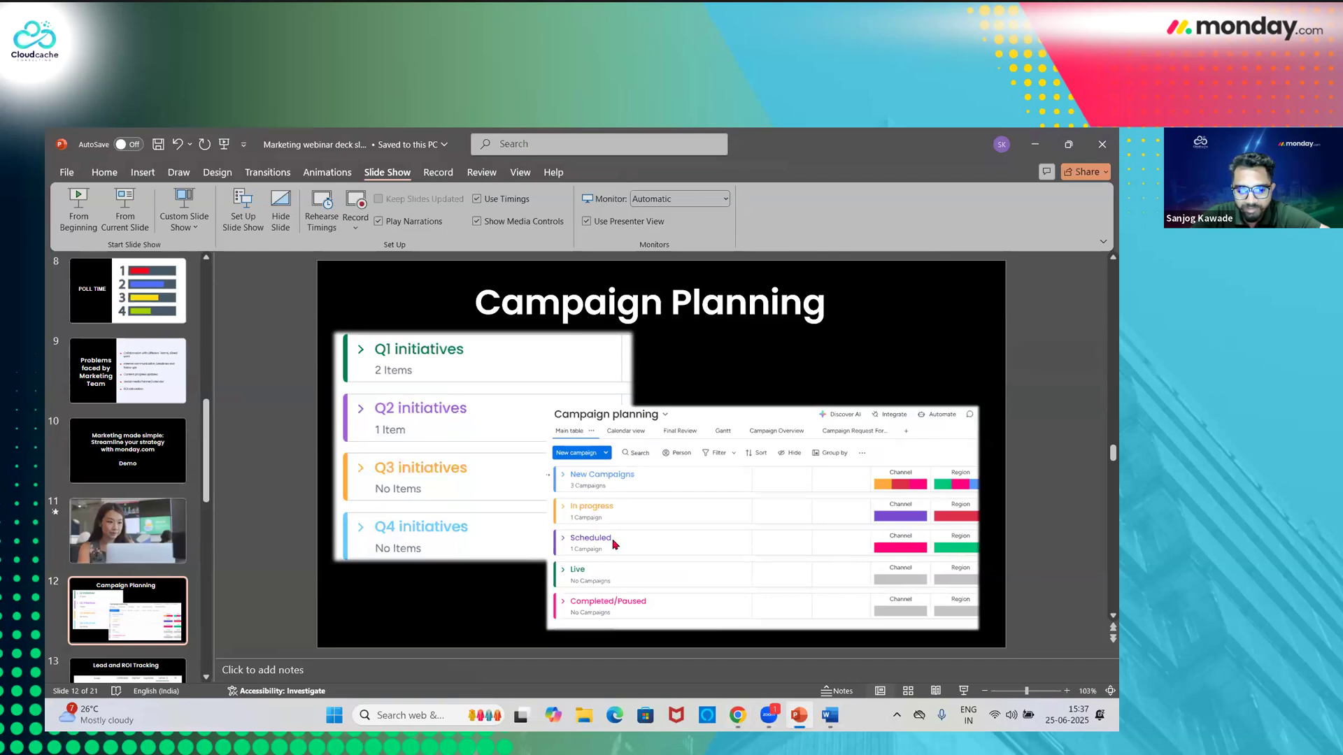
pyautogui.scroll(-1, 126, 629)
pyautogui.click(124, 626)
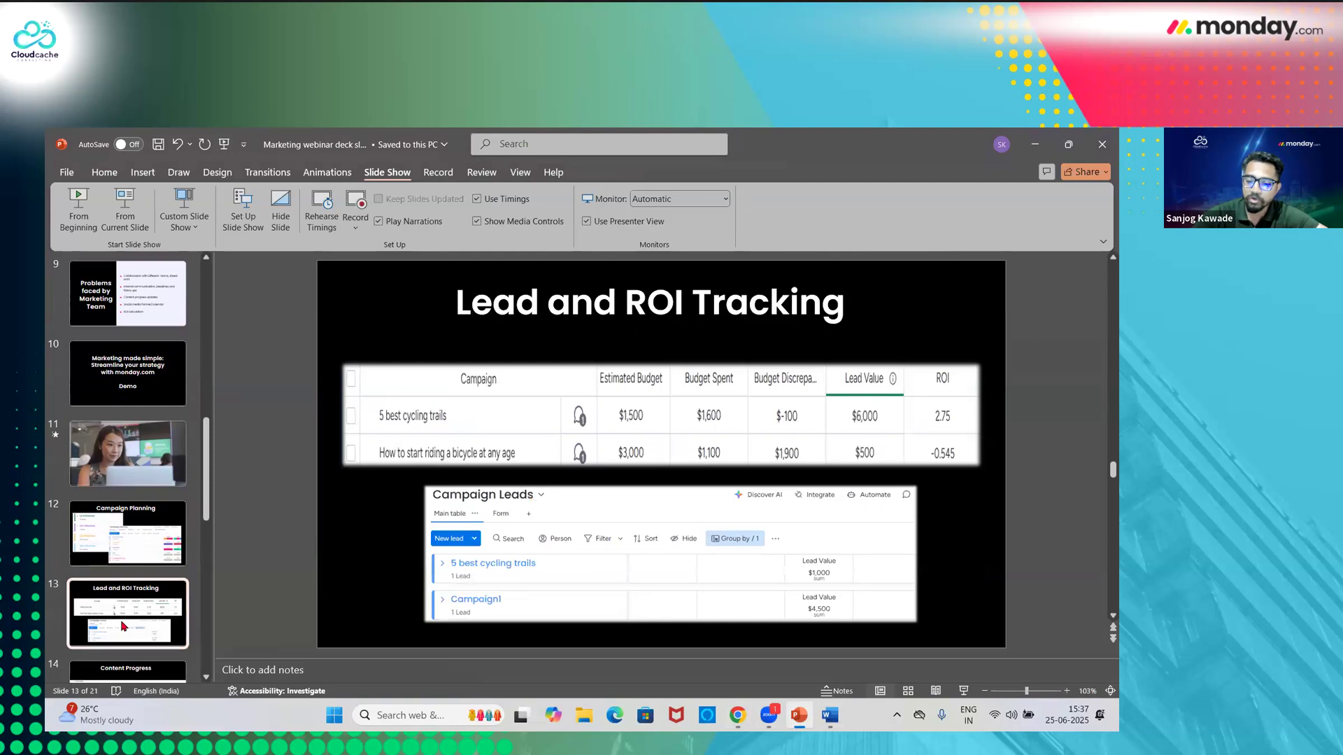
# - Switch to Chrome and review the Campaign planning board's main table columns, from Quarter to Campaign timeline
pyautogui.click(737, 715)
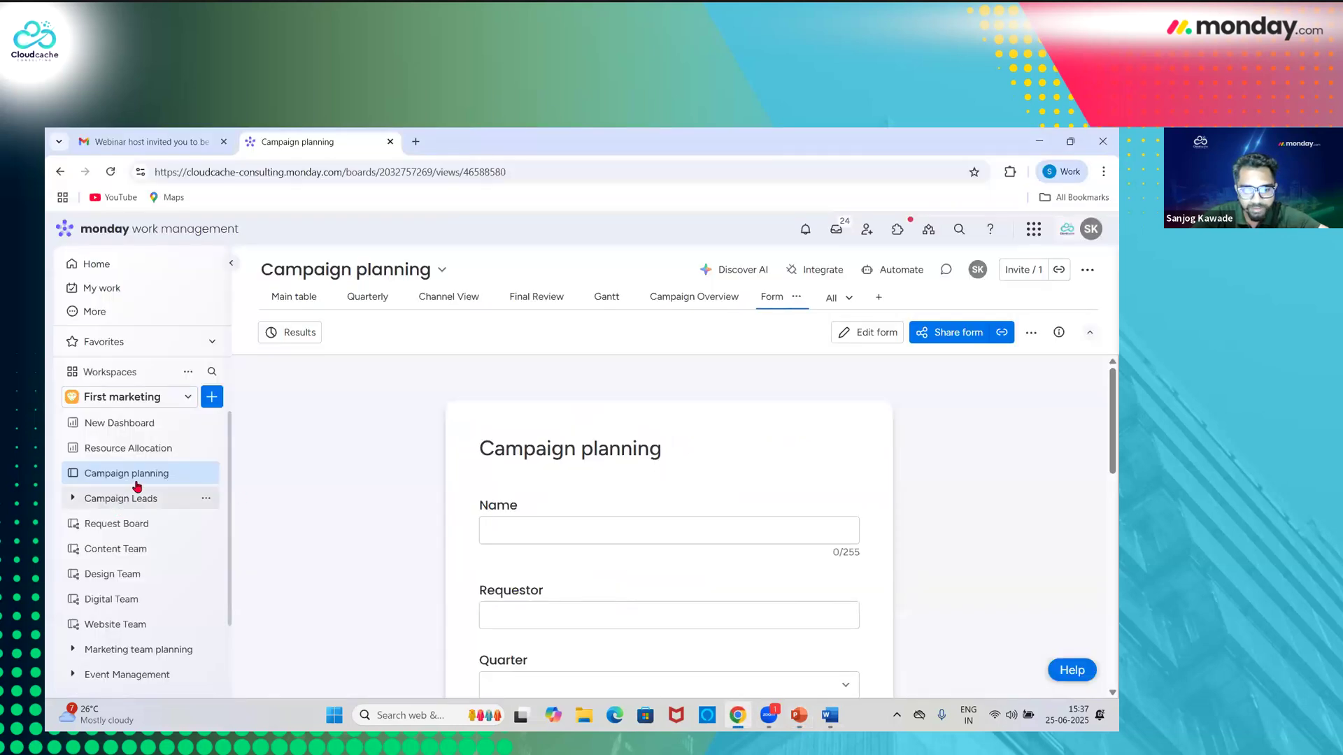
pyautogui.click(274, 301)
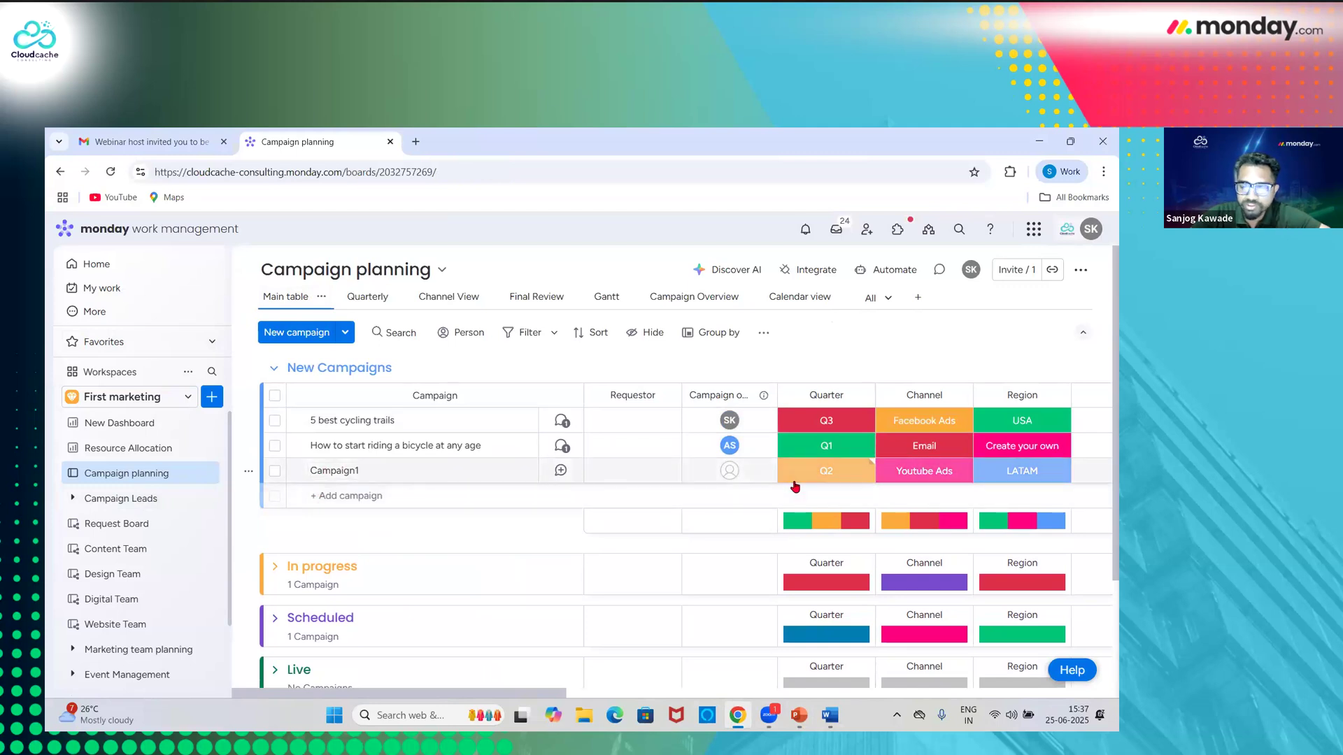
pyautogui.hscroll(3, 795, 487)
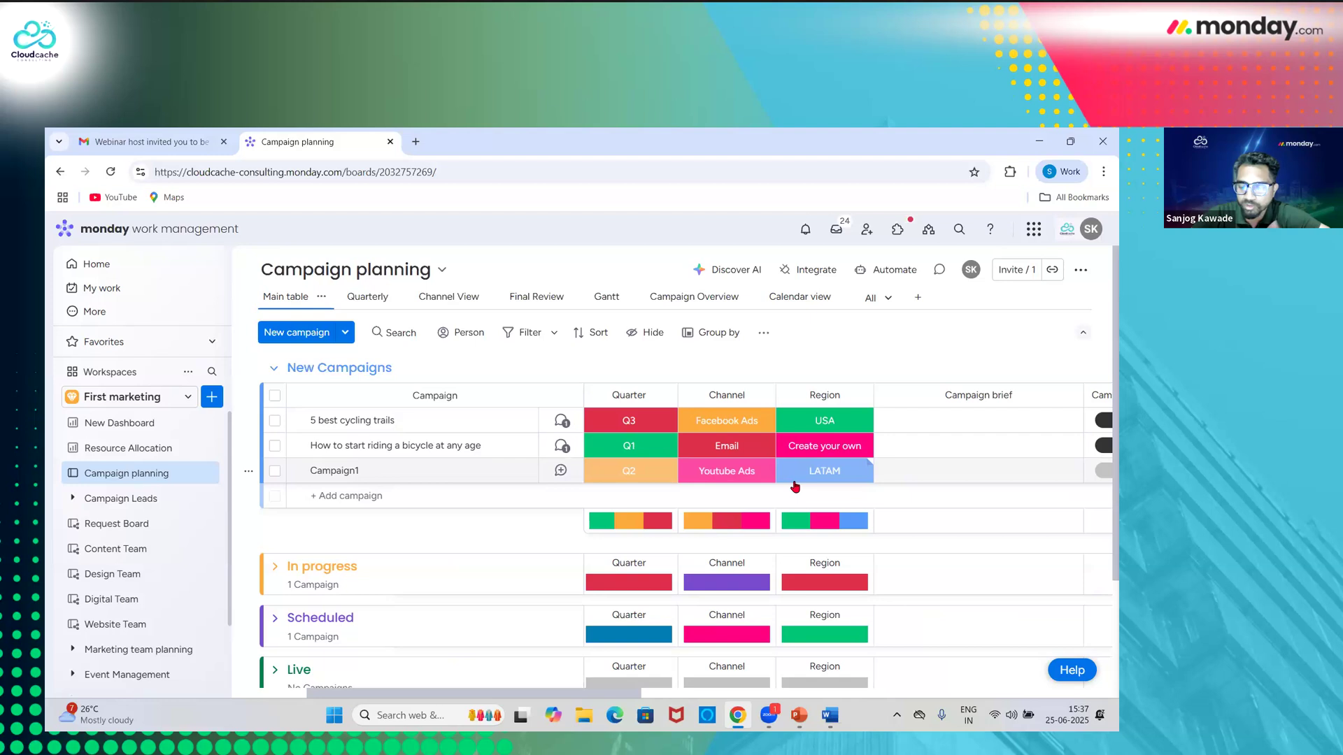
pyautogui.hscroll(2, 795, 487)
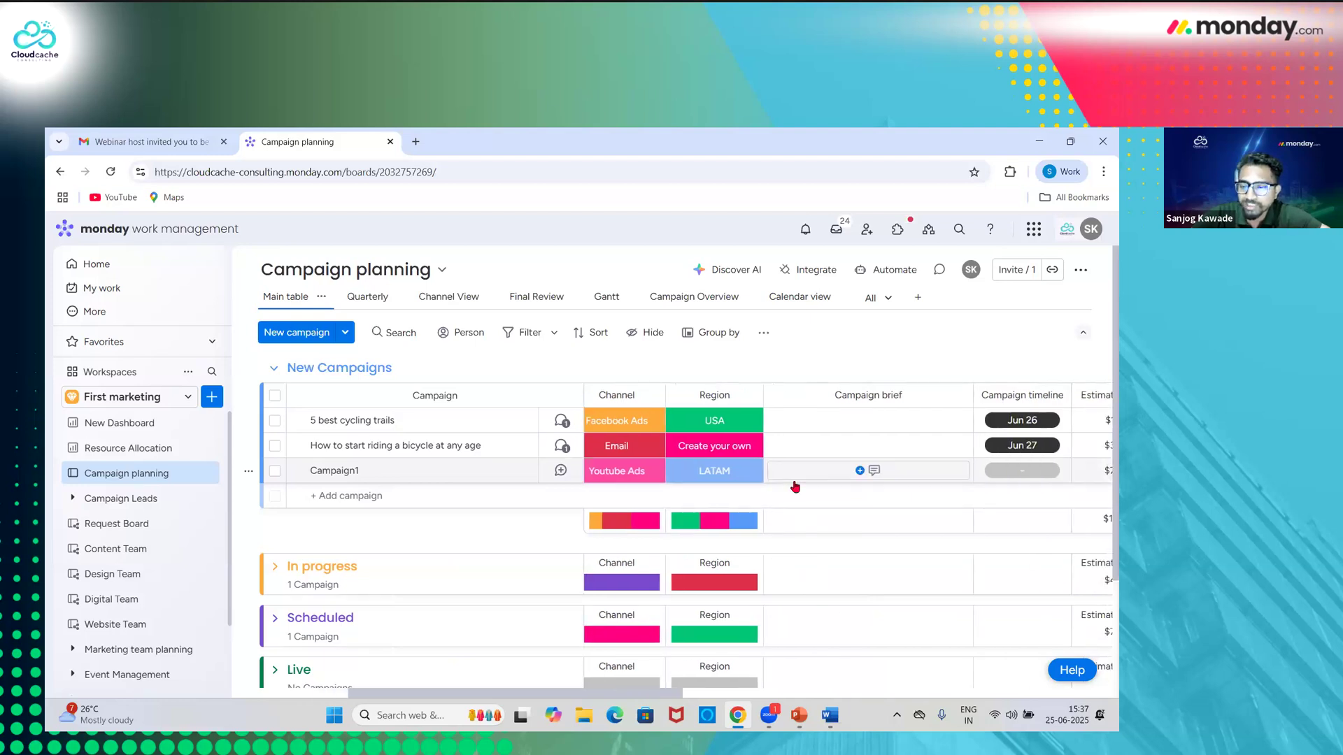
pyautogui.hscroll(-5, 795, 482)
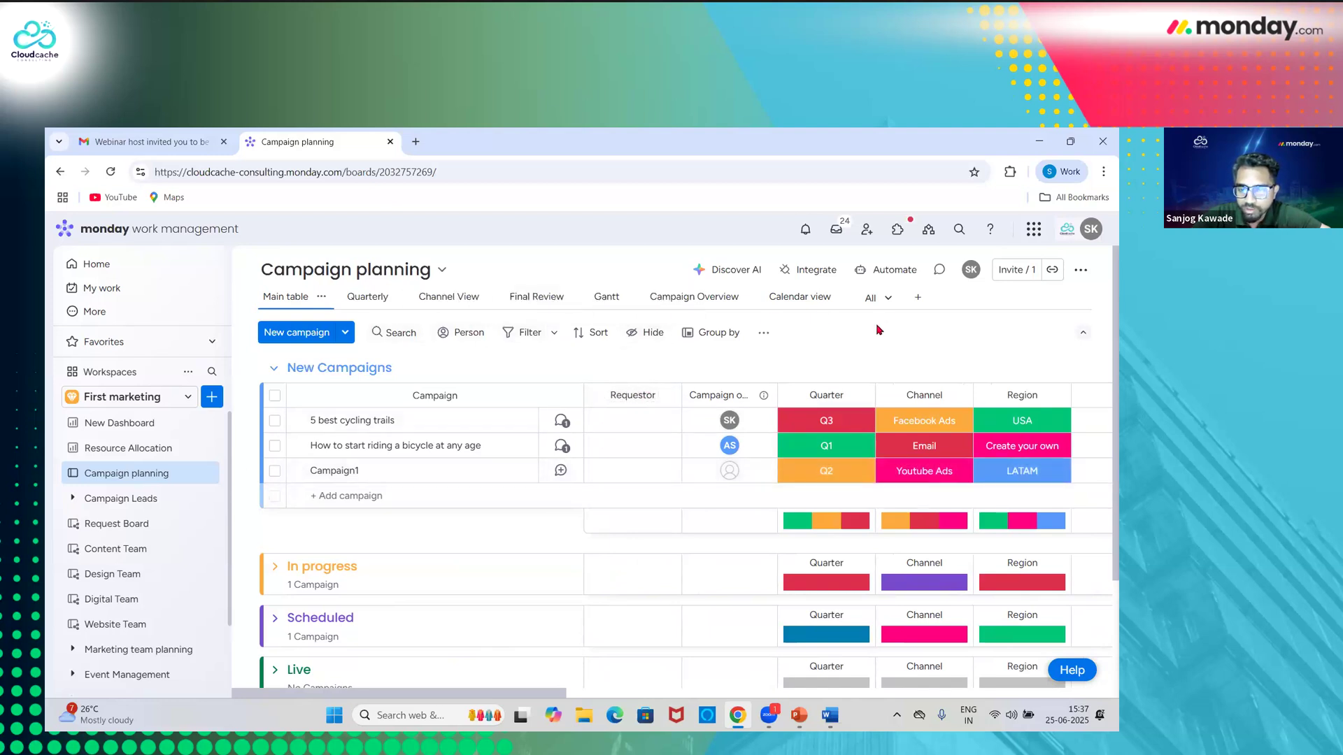
# - Open the Campaign Leads board and examine its Form view's fields from Name to Lead Value
pyautogui.click(138, 500)
pyautogui.click(139, 526)
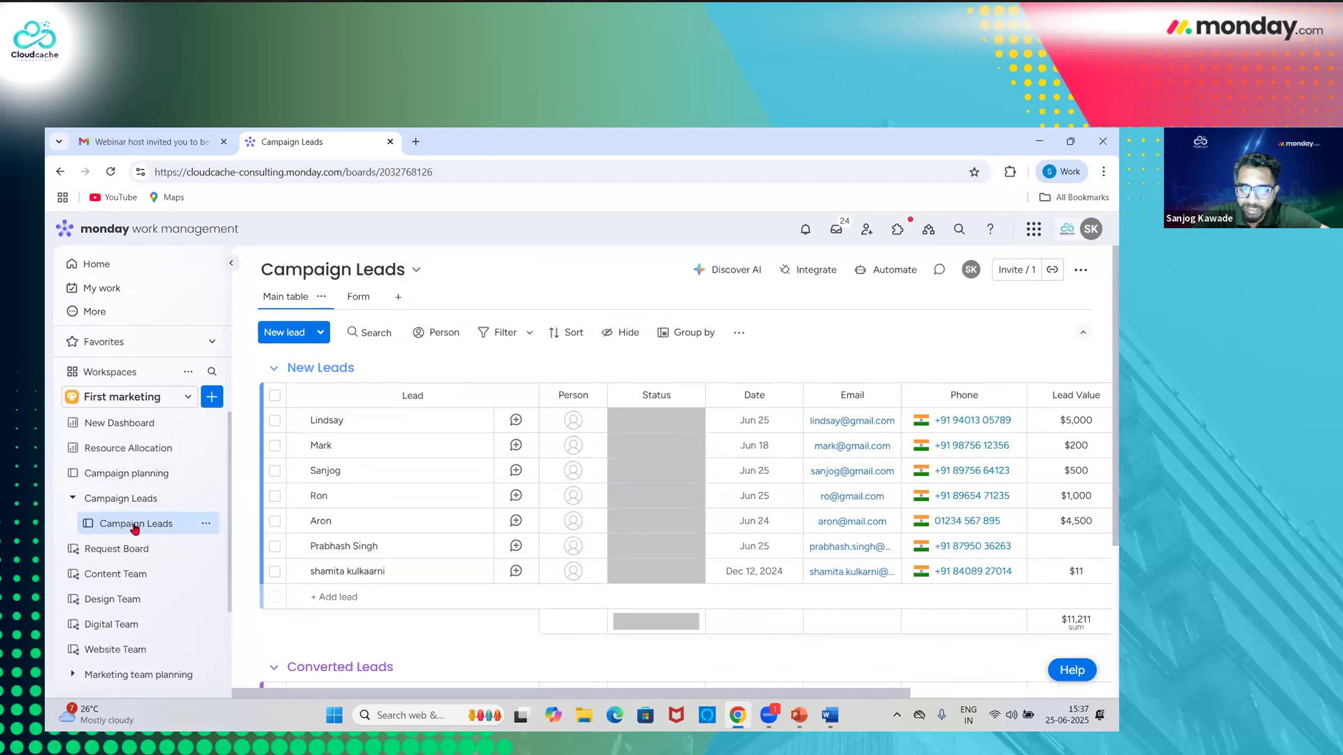
pyautogui.click(358, 299)
pyautogui.scroll(-4, 606, 505)
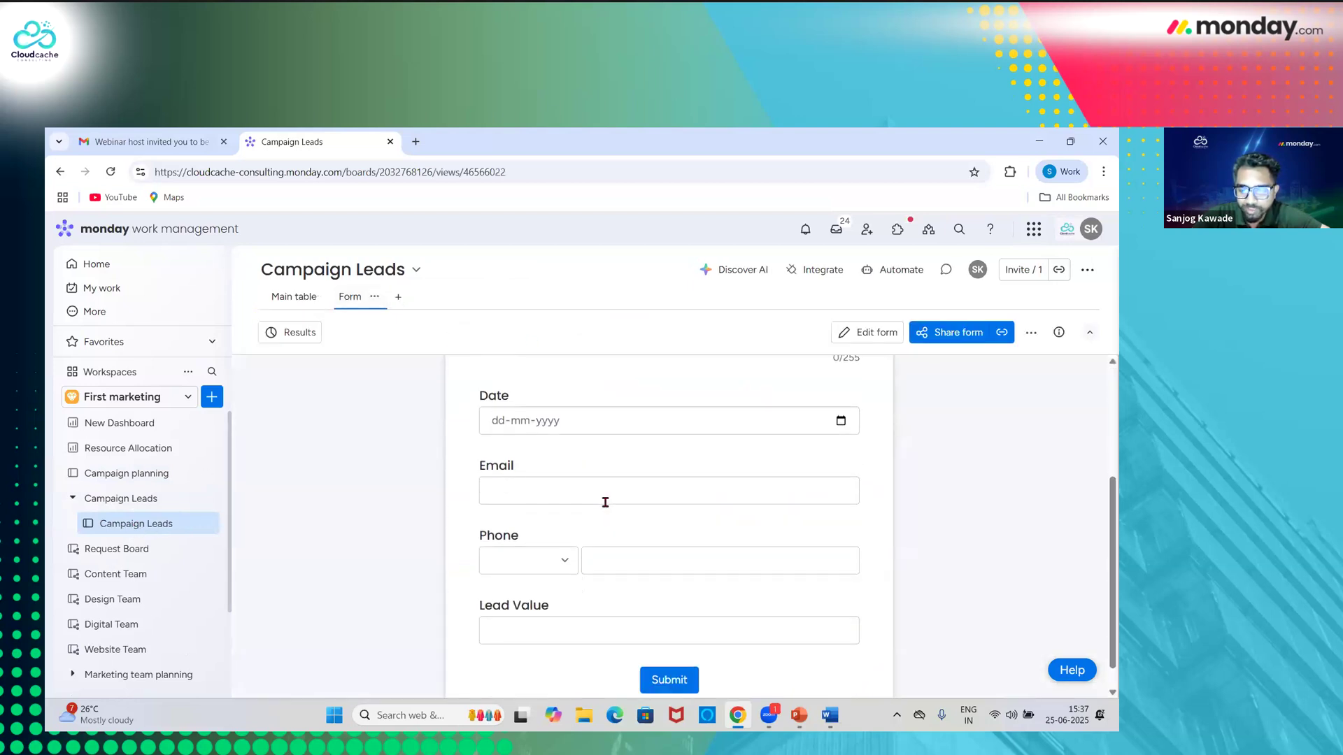
pyautogui.scroll(4, 609, 504)
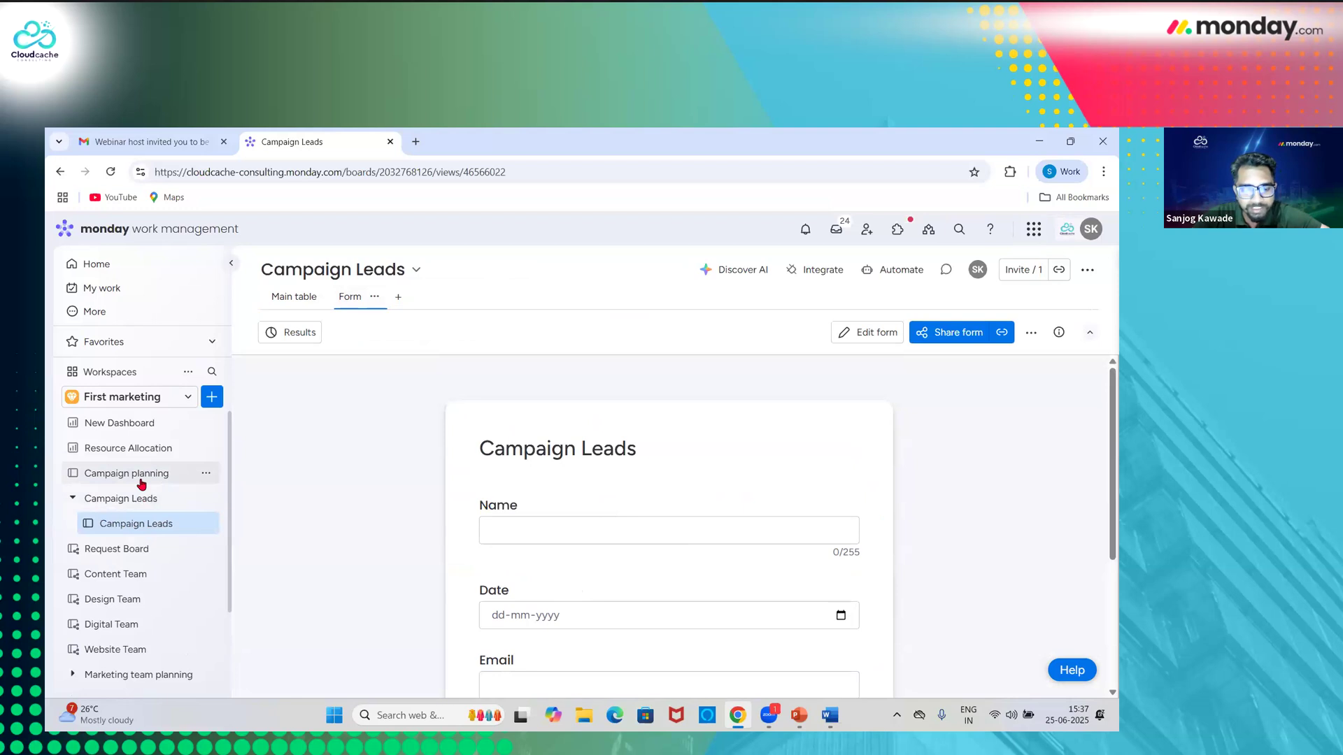
# - Revisit the Campaign planning board, then display the Campaign Leads board's main table
pyautogui.click(142, 483)
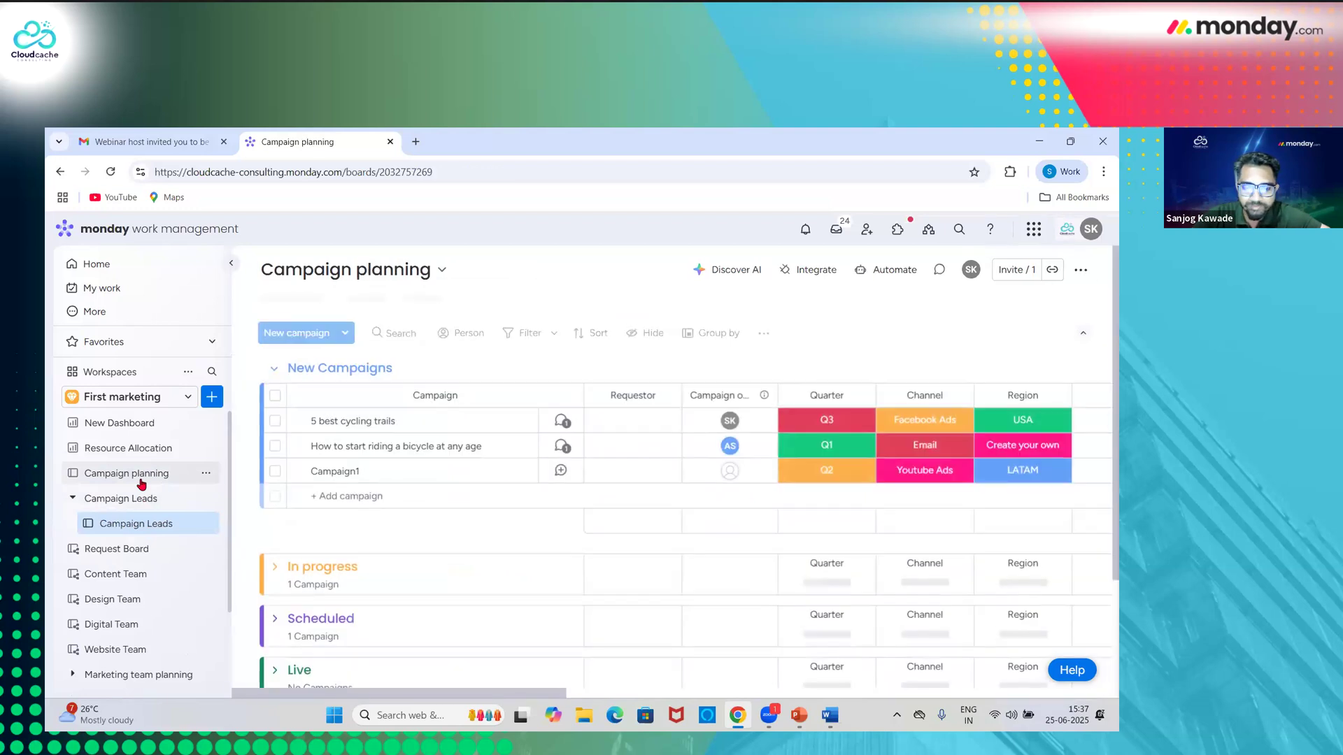
pyautogui.click(138, 524)
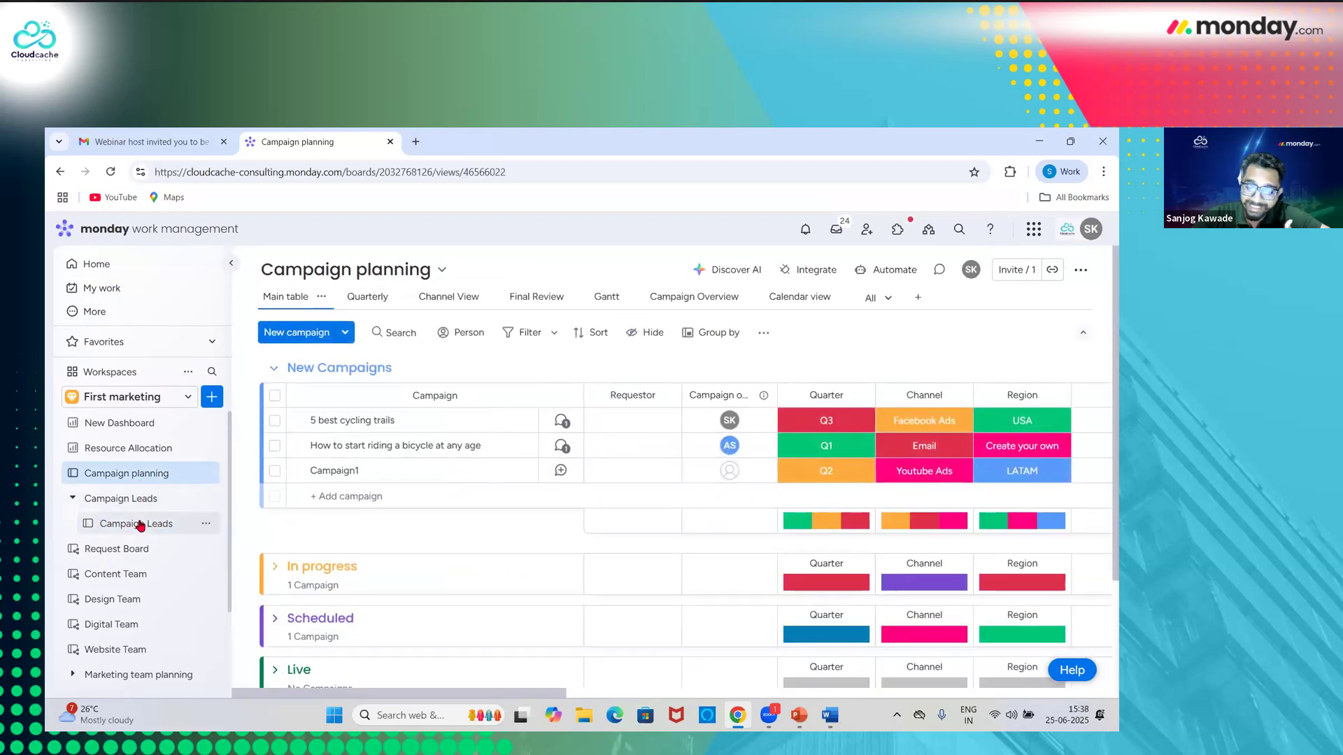
pyautogui.click(294, 297)
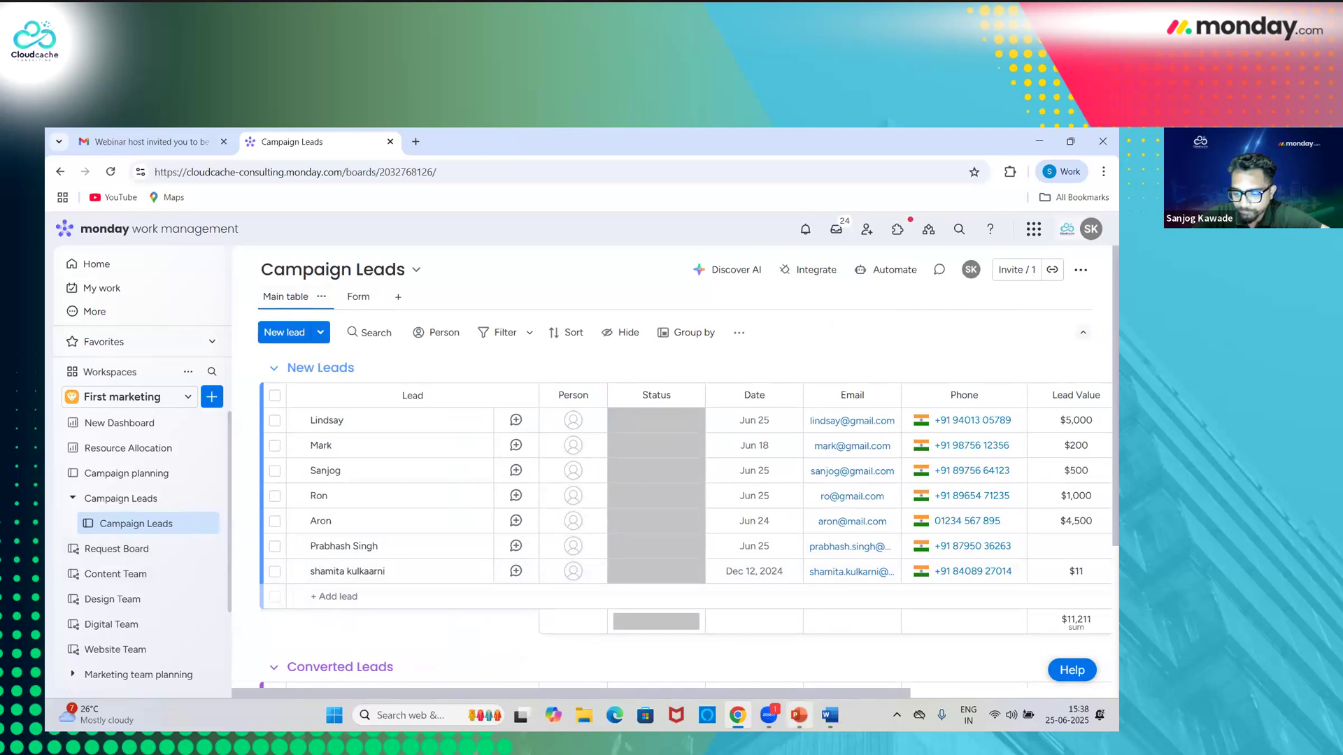
# - Copy the lead form link for the 5 best cycling trails campaign from the Word document and open it in a new Chrome tab
pyautogui.moveTo(799, 715)
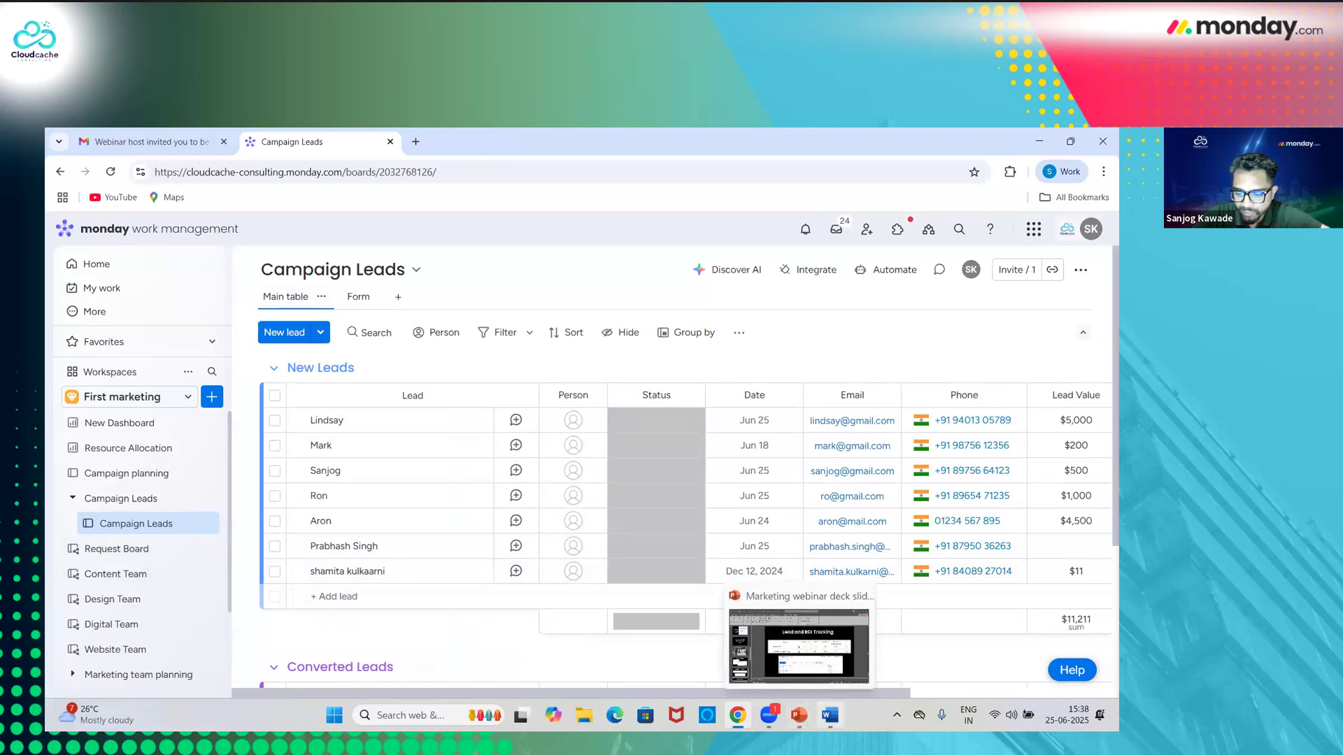
pyautogui.click(829, 715)
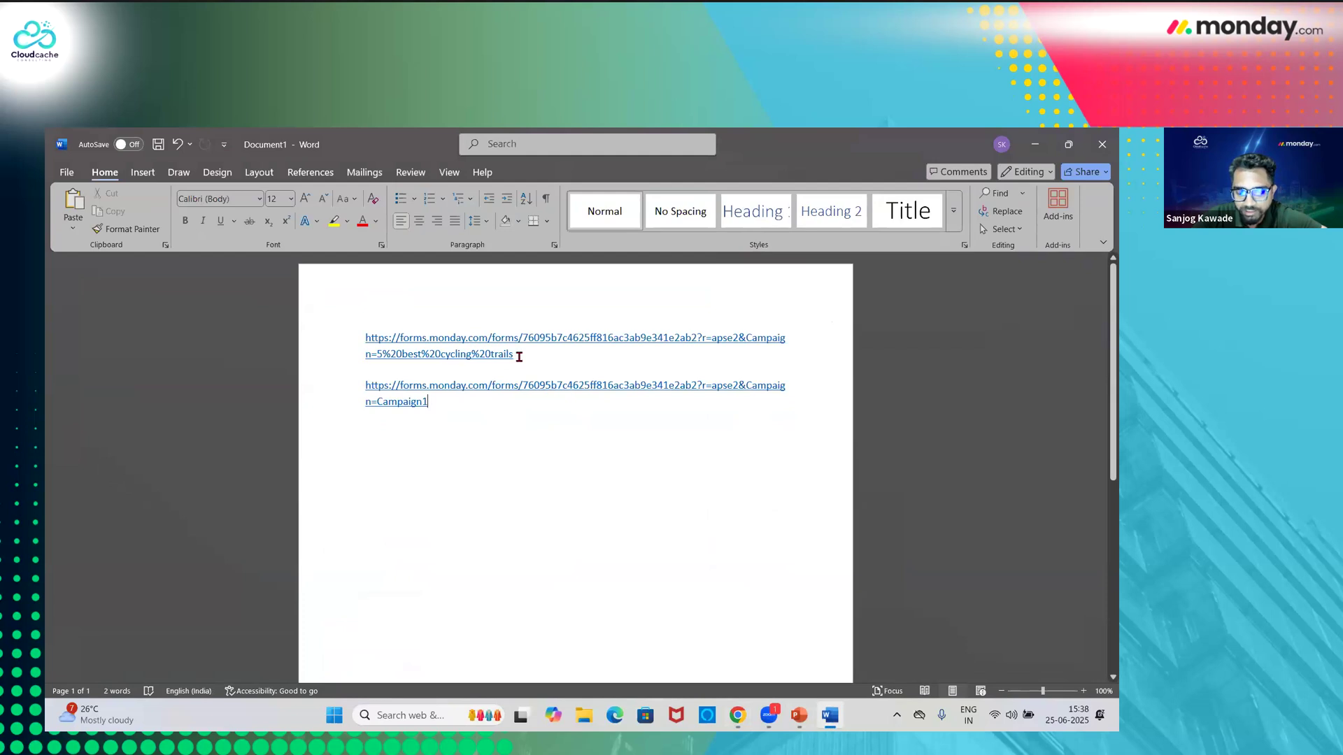
pyautogui.moveTo(523, 356); pyautogui.dragTo(362, 337)
pyautogui.hotkey('ctrl', 'c')
pyautogui.click(737, 715)
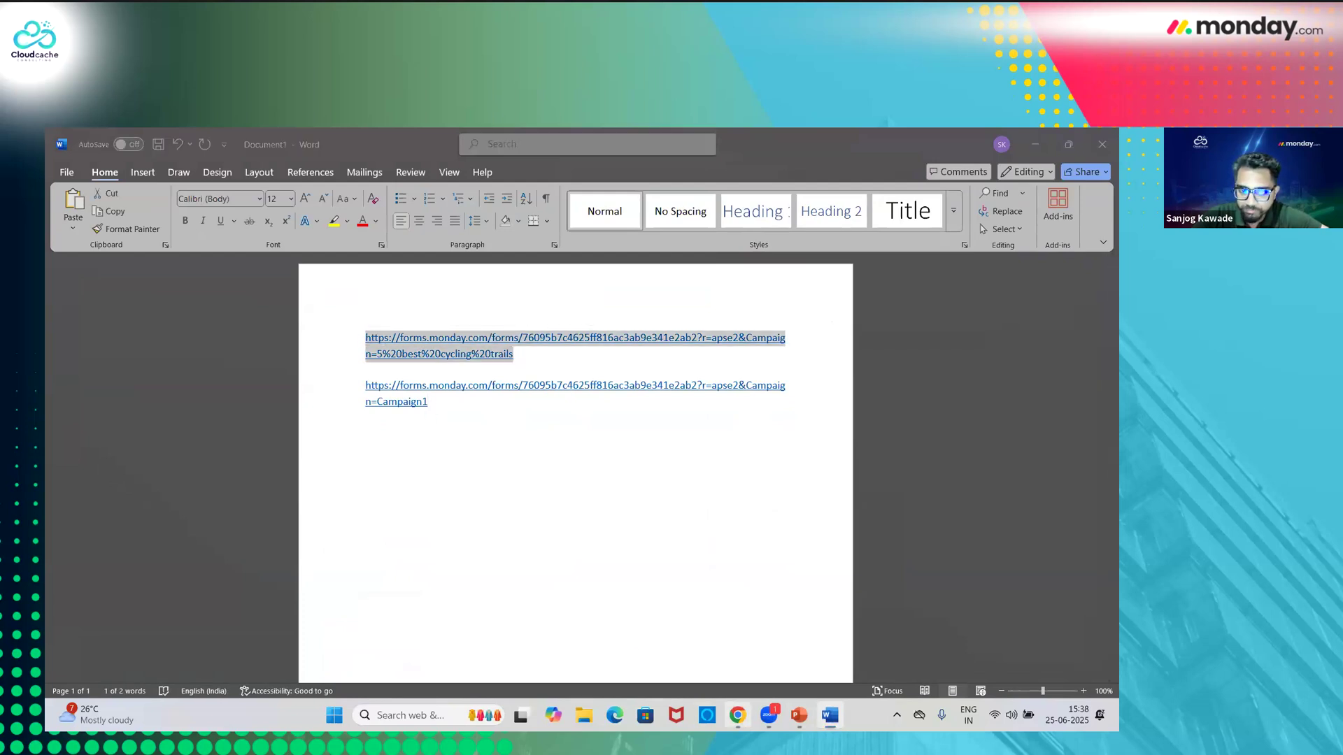
pyautogui.click(348, 298)
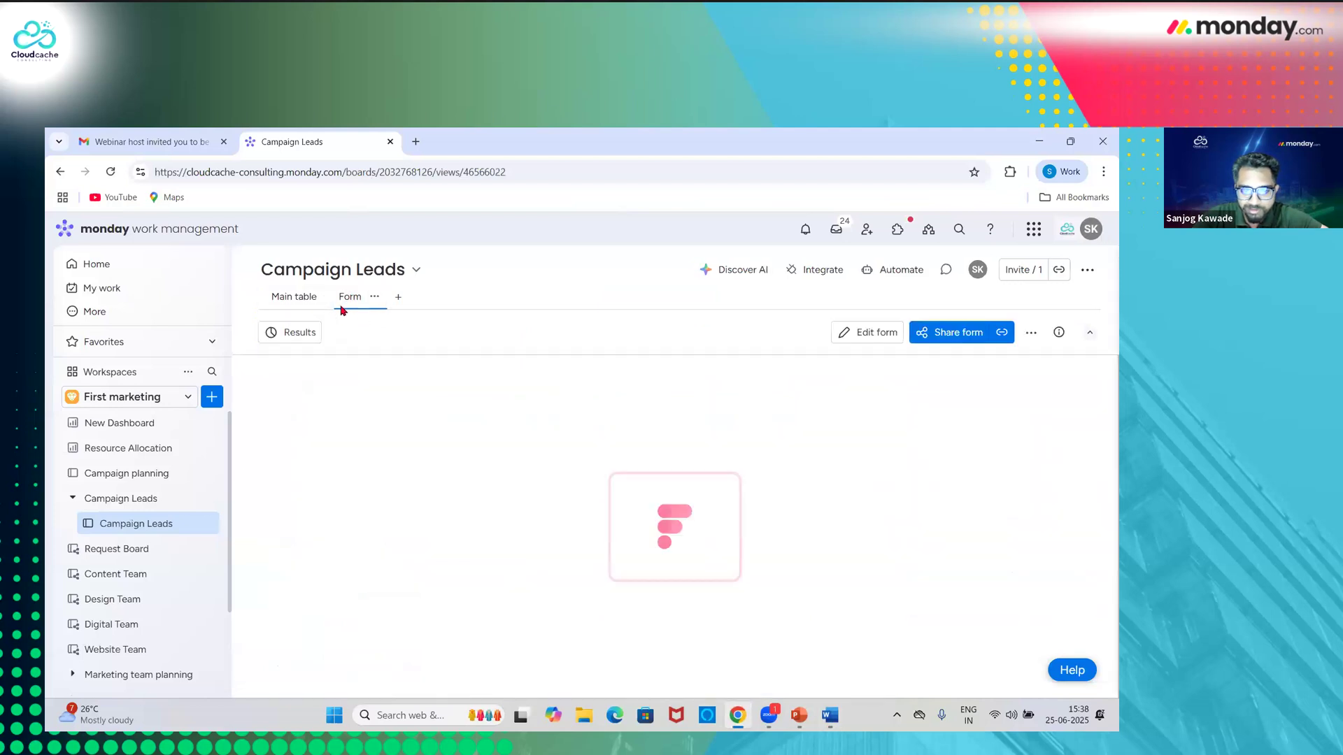
pyautogui.click(295, 298)
pyautogui.hotkey('ctrl', 't')
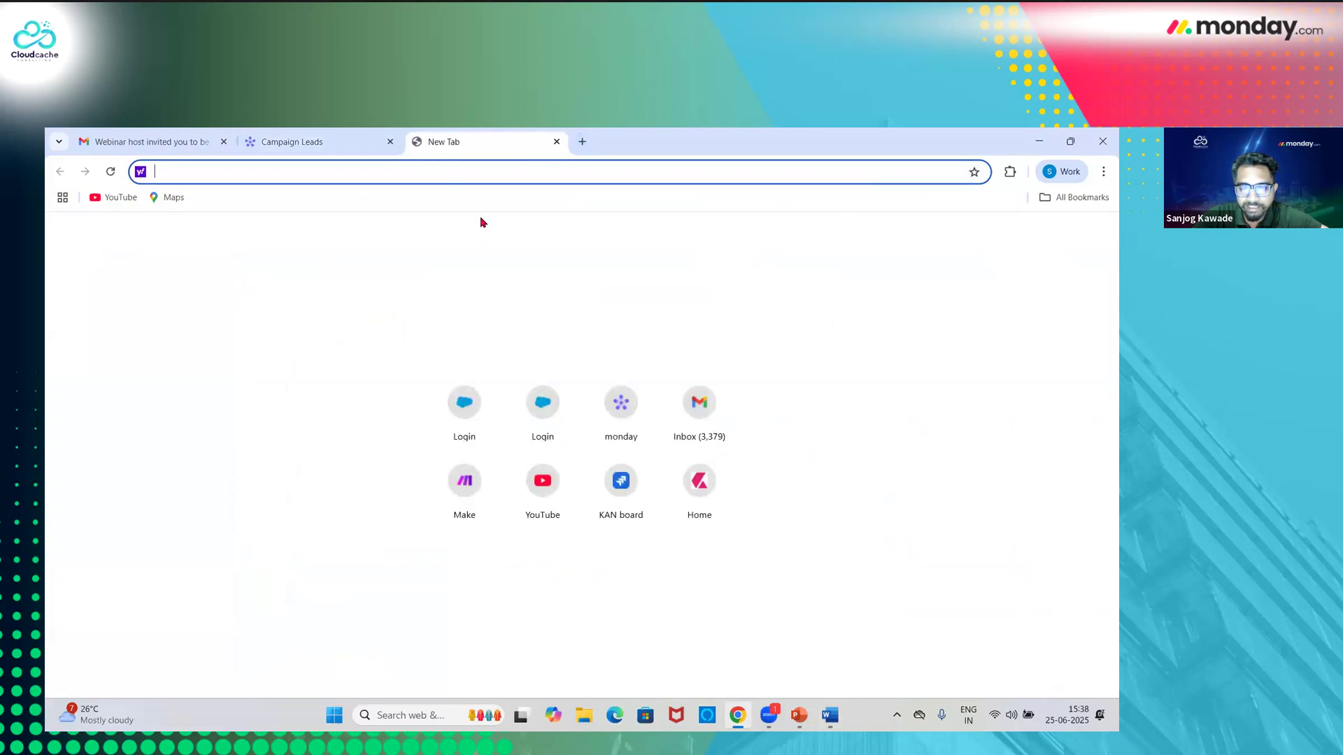
pyautogui.hotkey('ctrl', 'v')
pyautogui.press('Return')
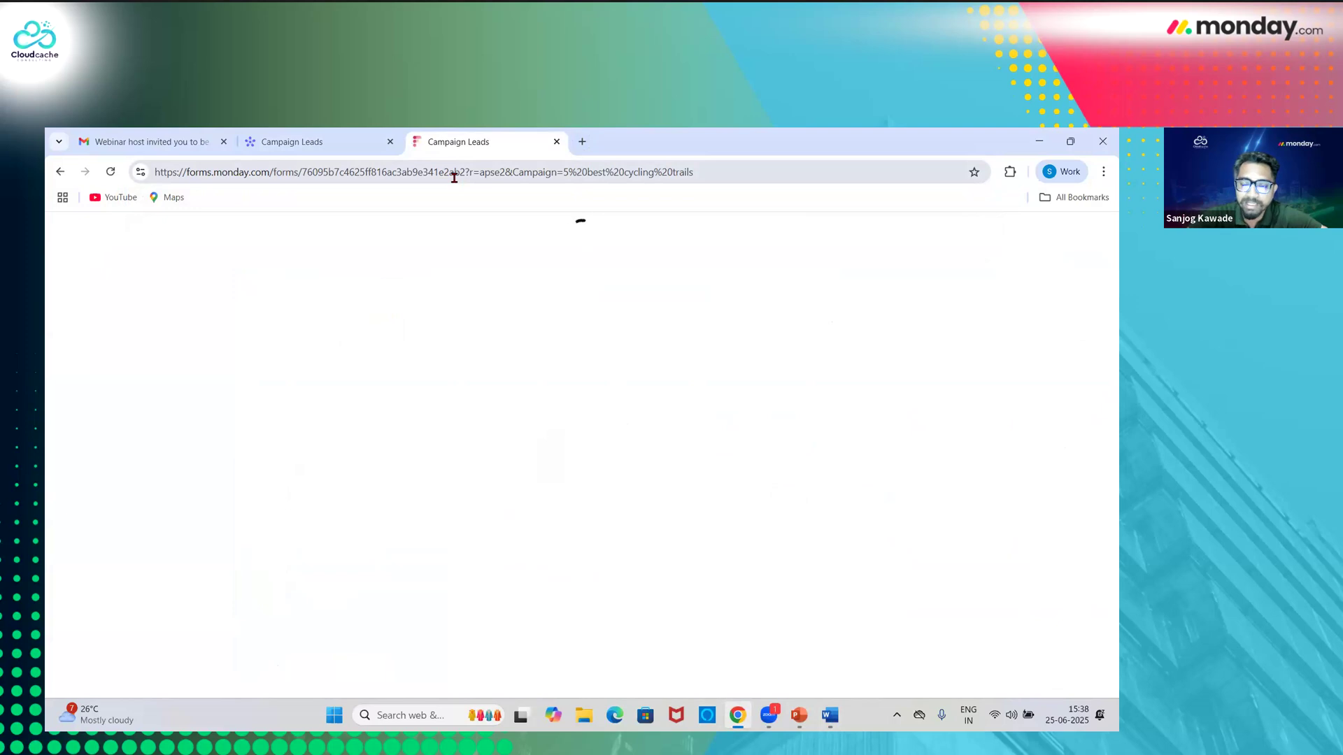
# - Submit the form with name Lead 1 and lead value 2000, and check the new lead's Campaign column on the Campaign Leads board
pyautogui.click(510, 387)
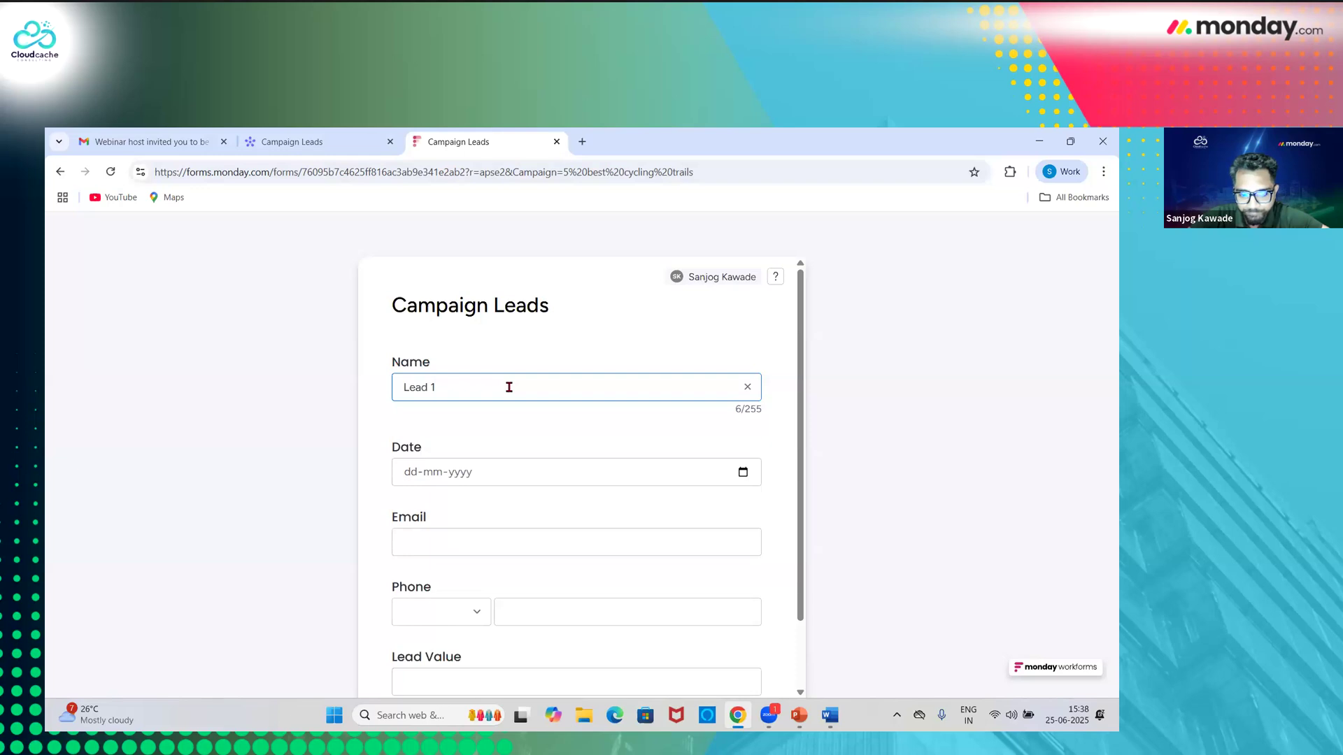
pyautogui.scroll(-1, 490, 413)
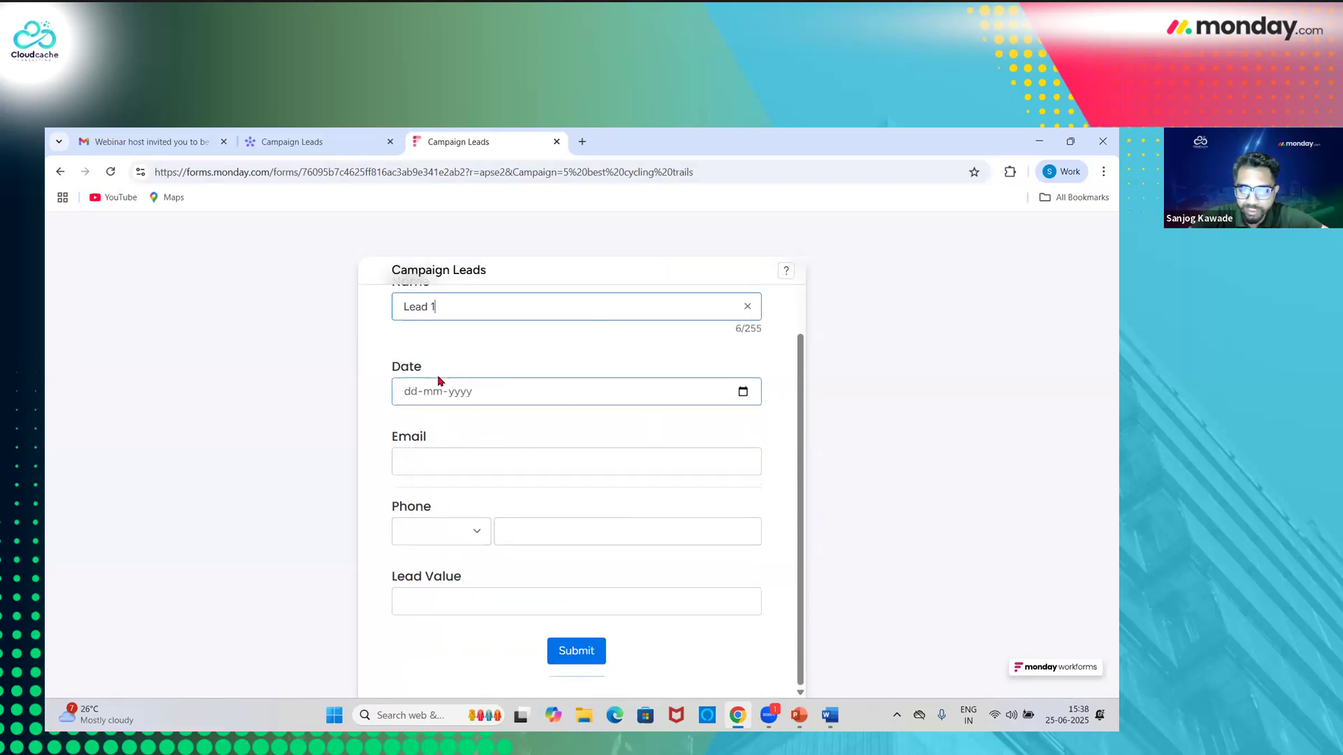
pyautogui.click(445, 452)
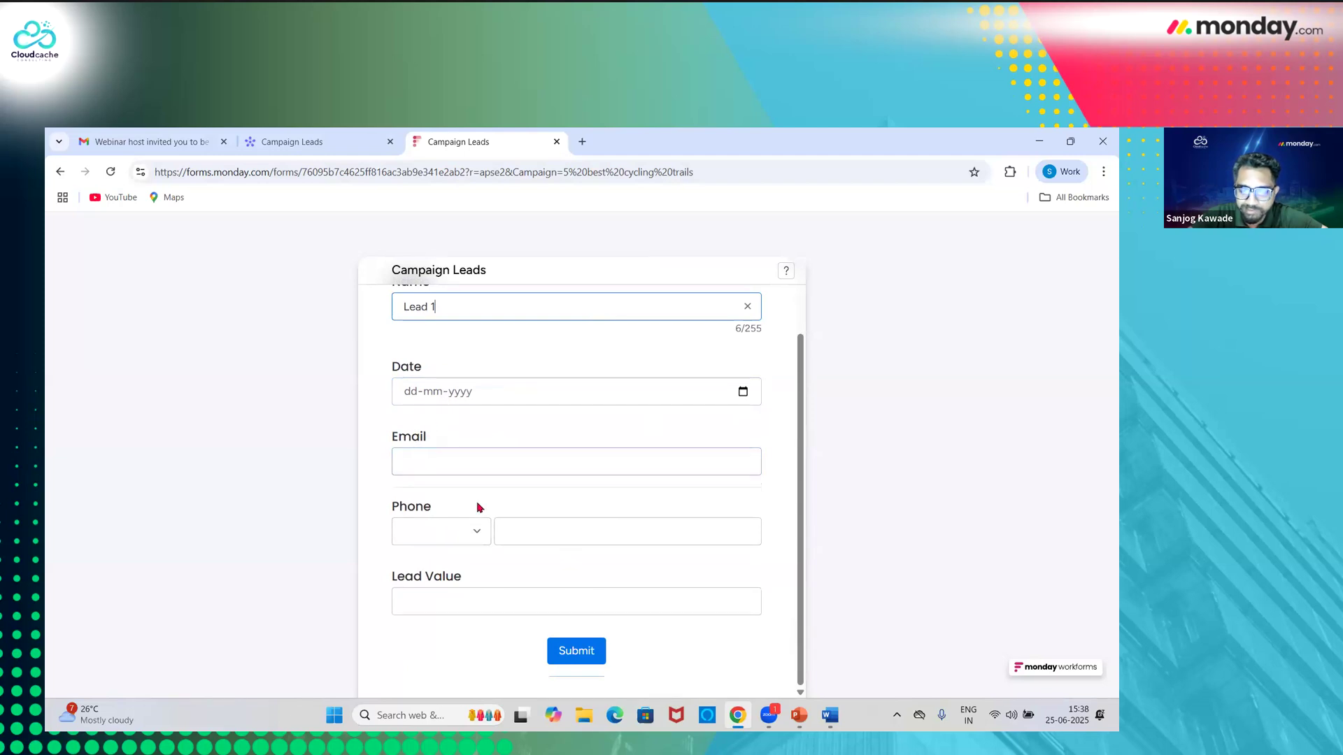
pyautogui.click(463, 603)
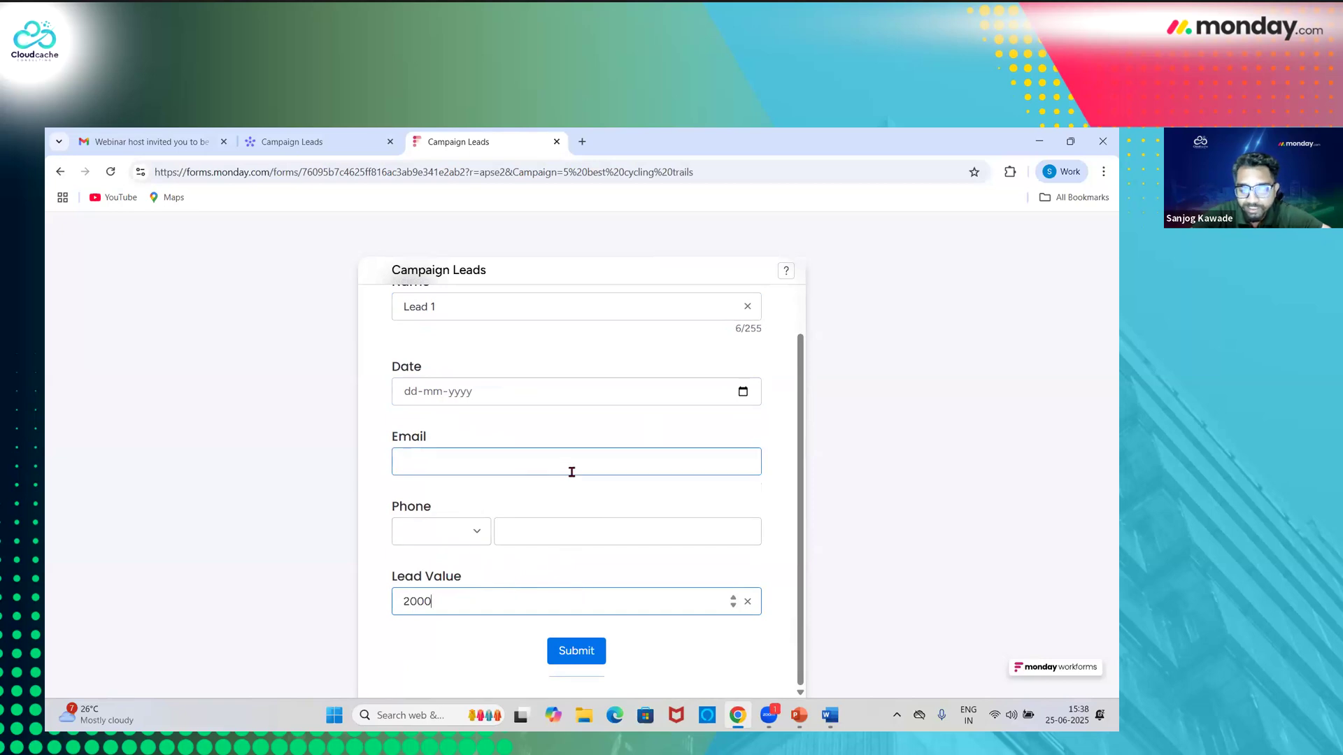
pyautogui.scroll(2, 571, 472)
pyautogui.scroll(-2, 581, 560)
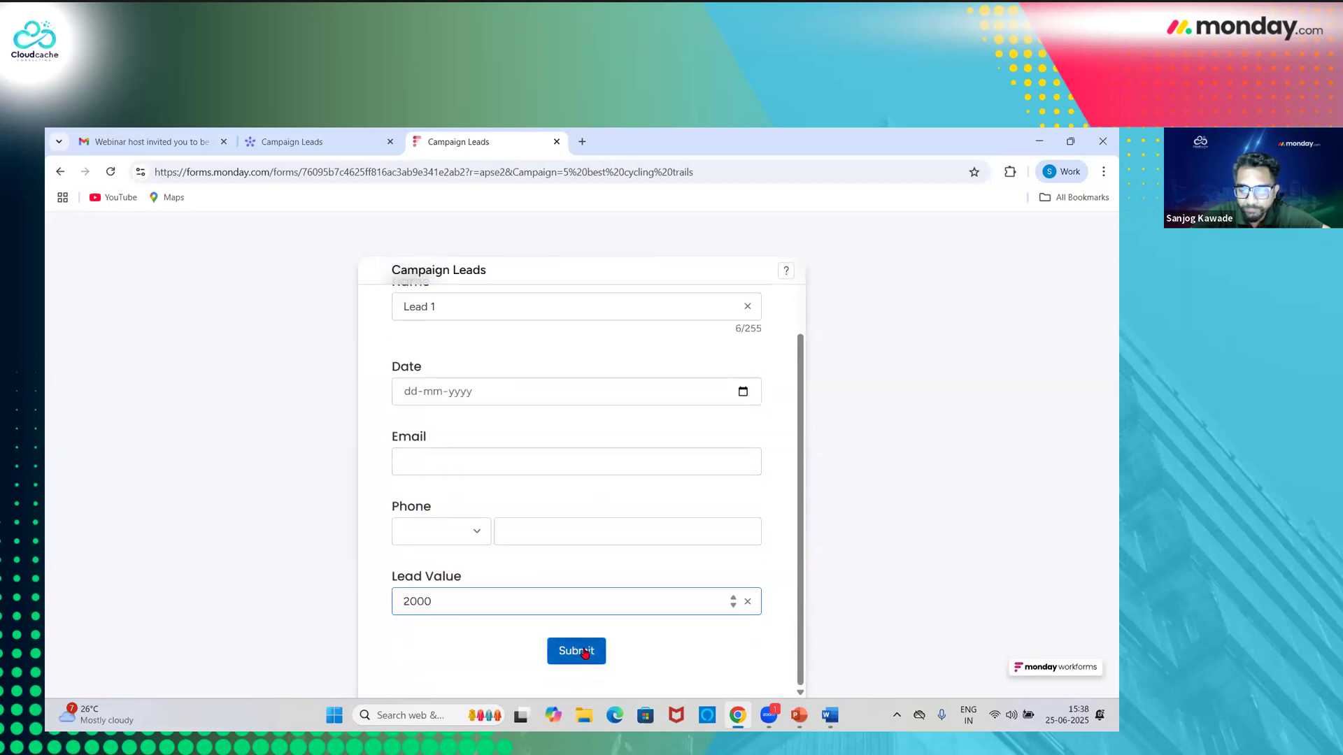
pyautogui.click(584, 654)
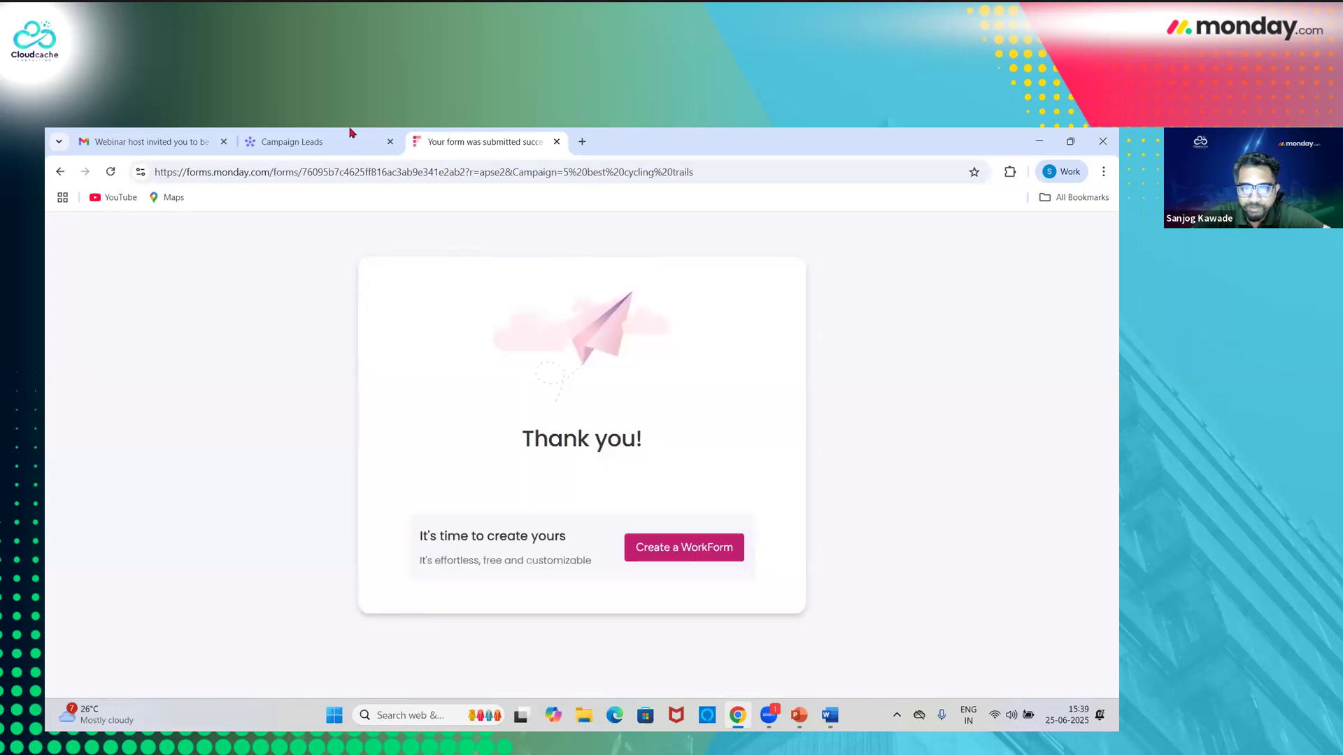
pyautogui.click(314, 141)
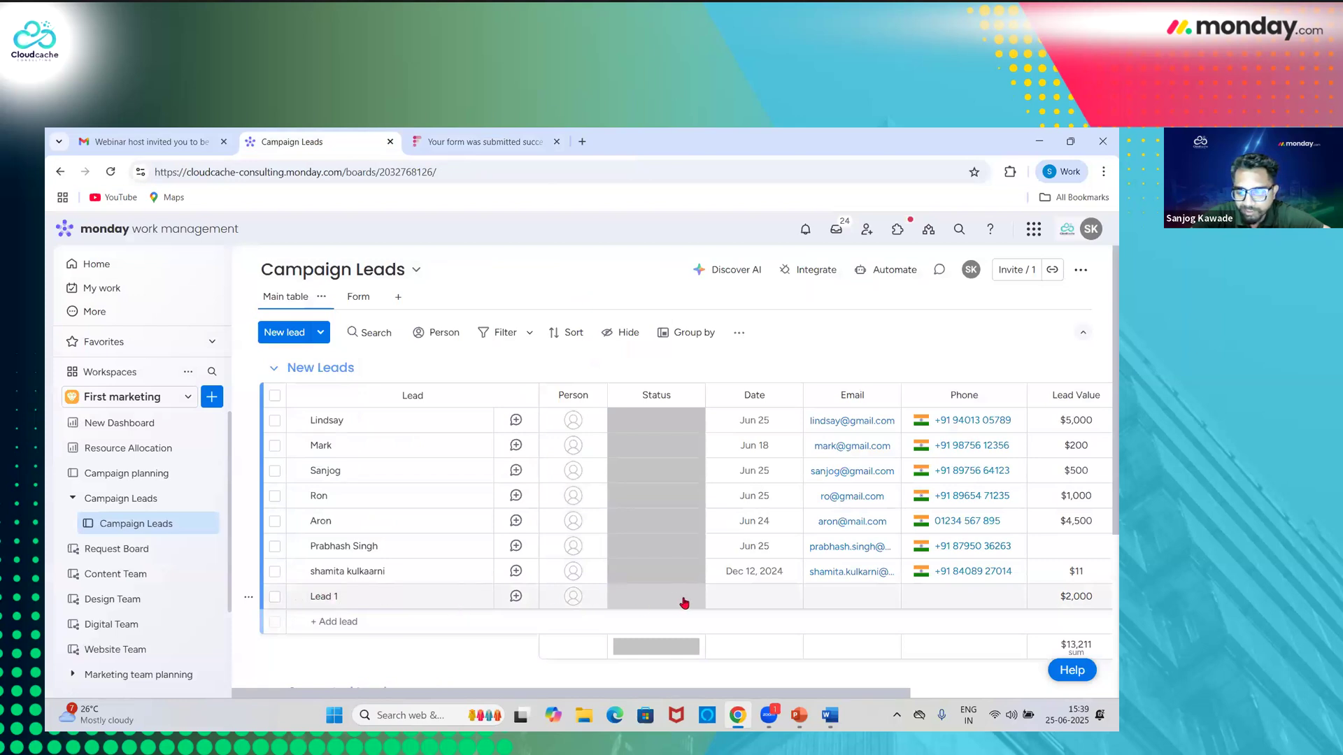
pyautogui.hscroll(4, 684, 603)
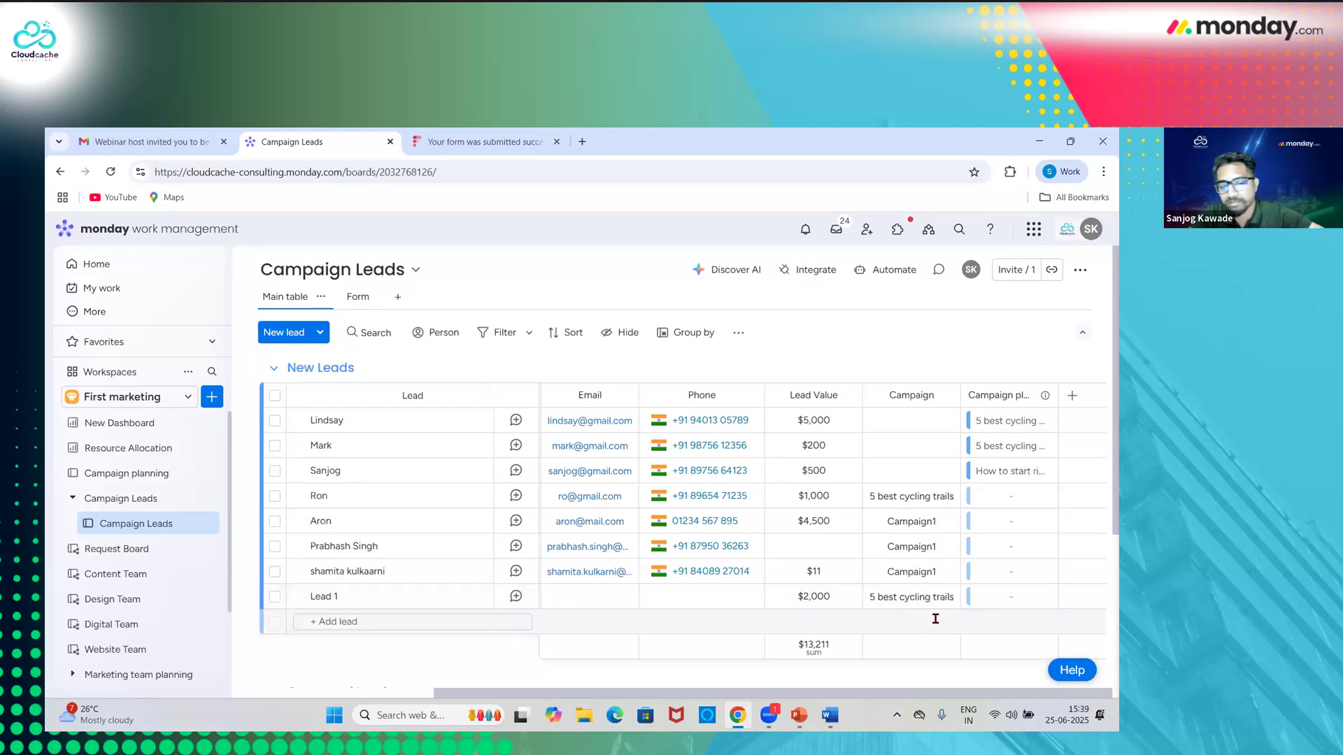
# - Copy the Campaign1 form link from the Word document and open it in a new Chrome tab, closing the submitted form's tab
pyautogui.click(831, 715)
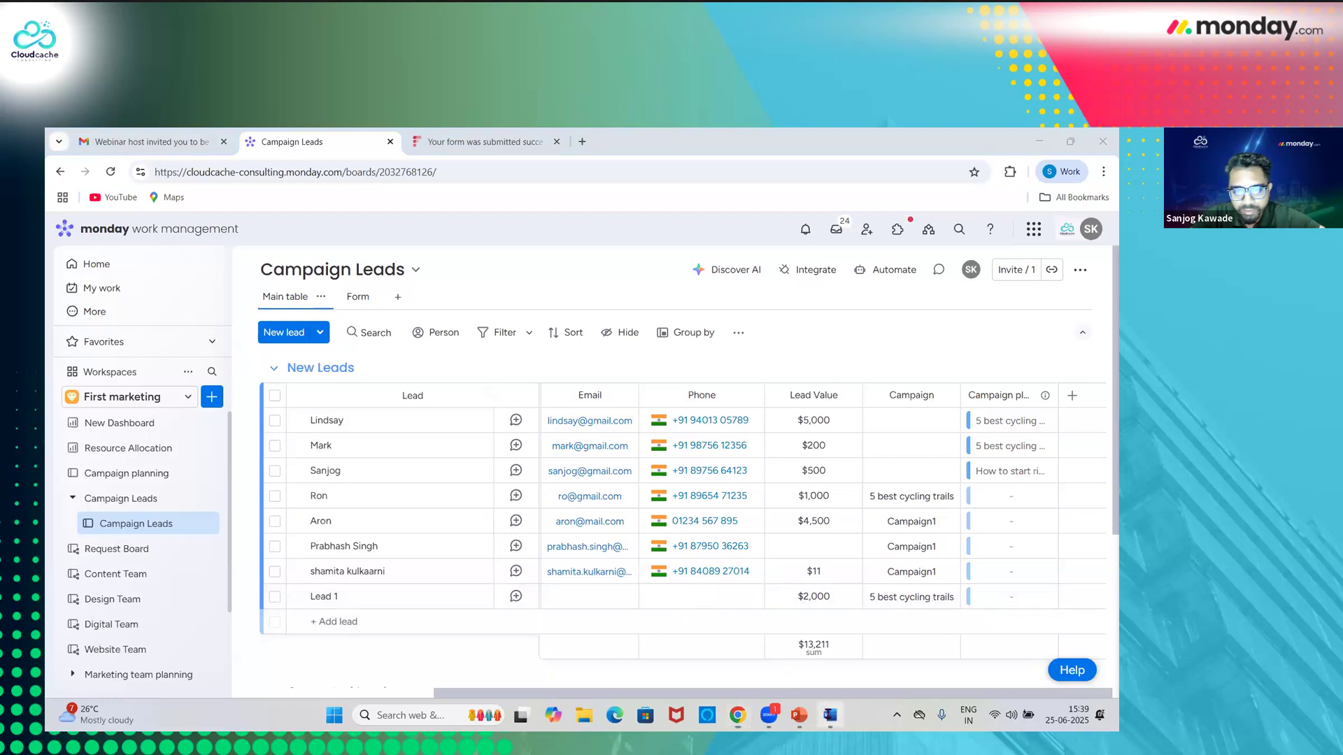
pyautogui.moveTo(471, 399); pyautogui.dragTo(363, 384)
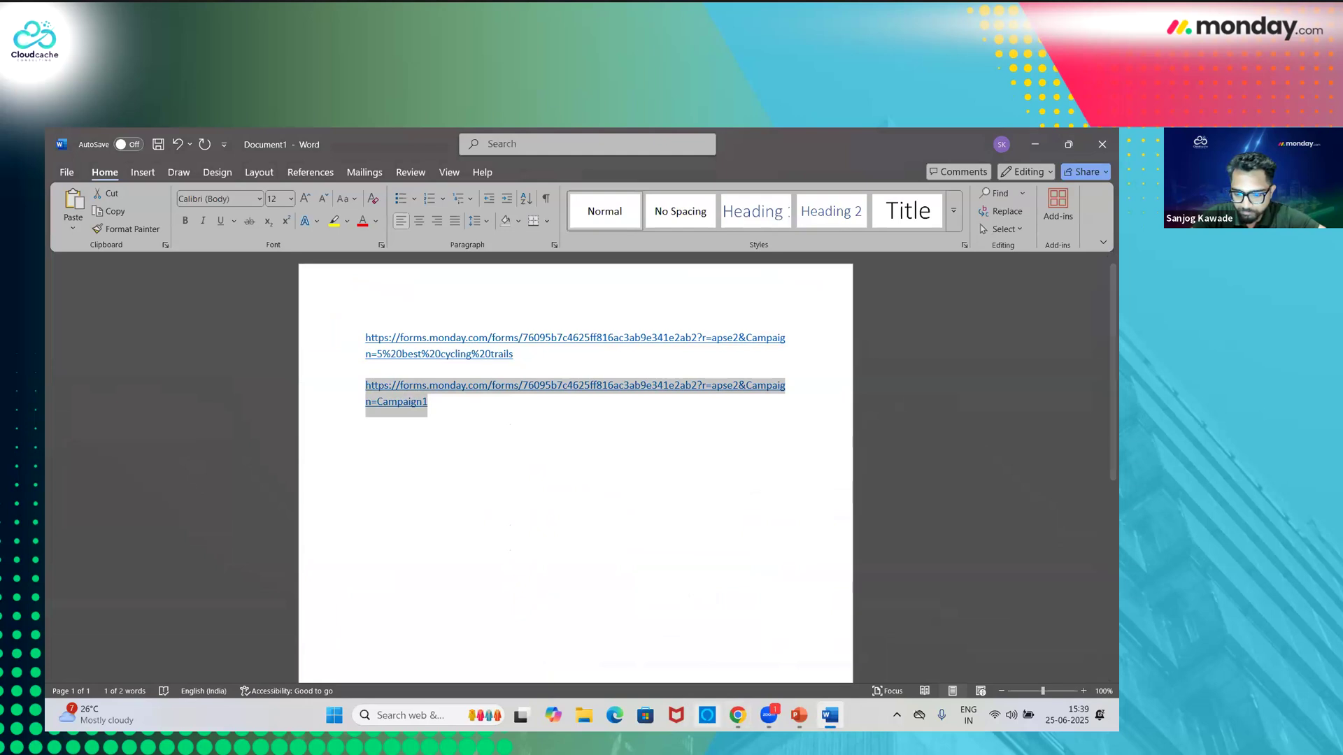
pyautogui.click(737, 715)
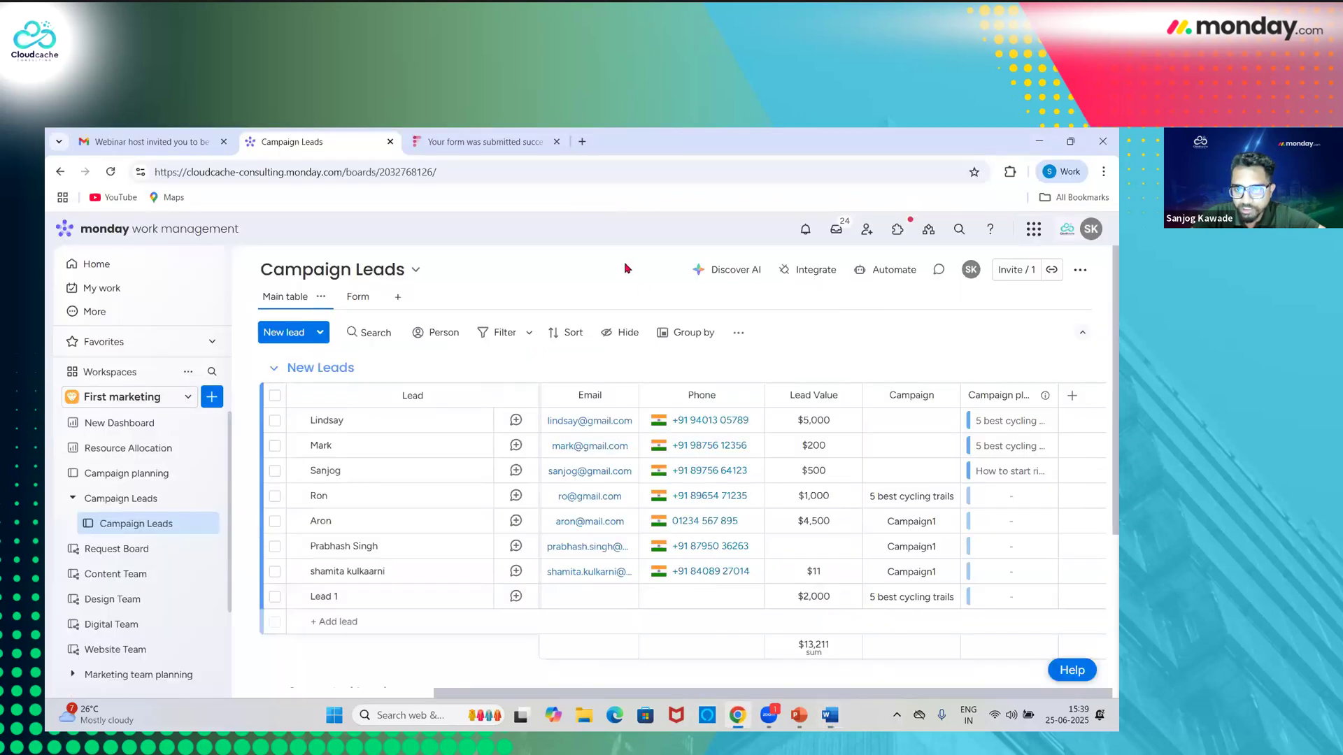
pyautogui.click(556, 141)
pyautogui.click(416, 140)
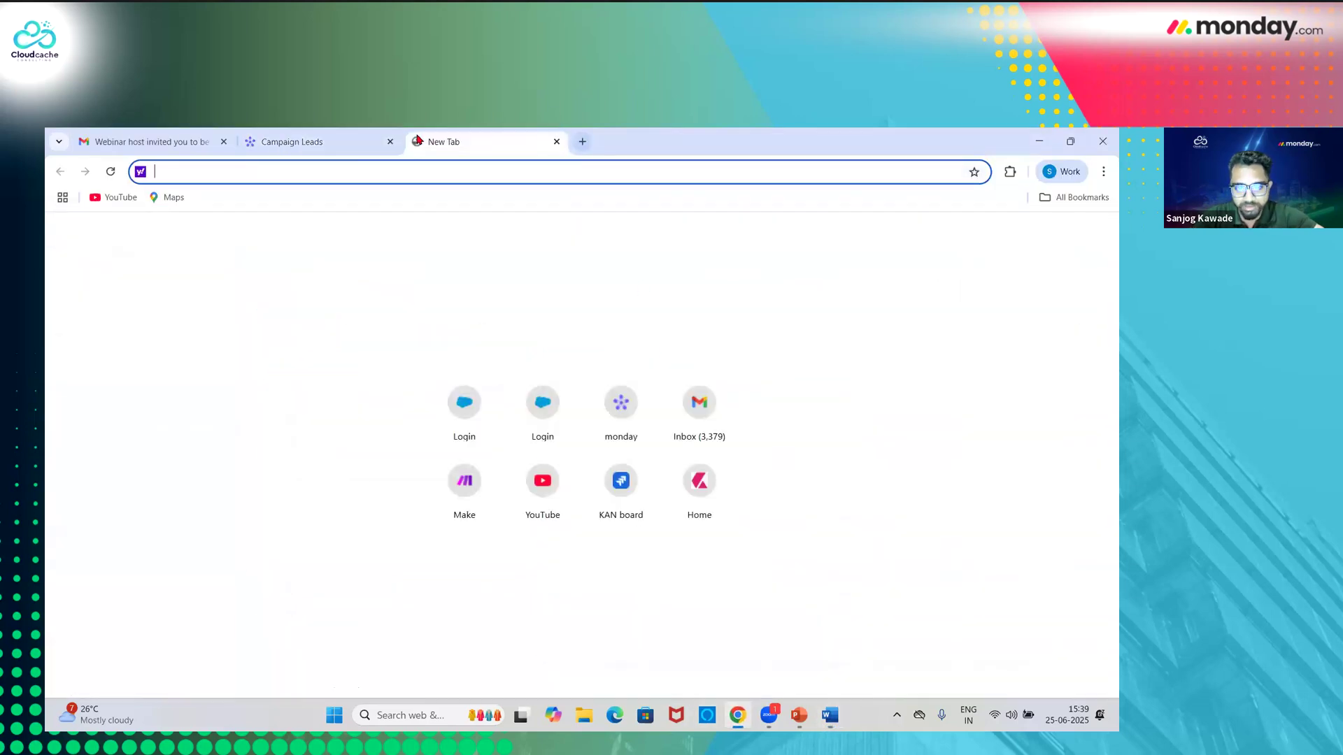
pyautogui.hotkey('ctrl', 'v')
pyautogui.press('Return')
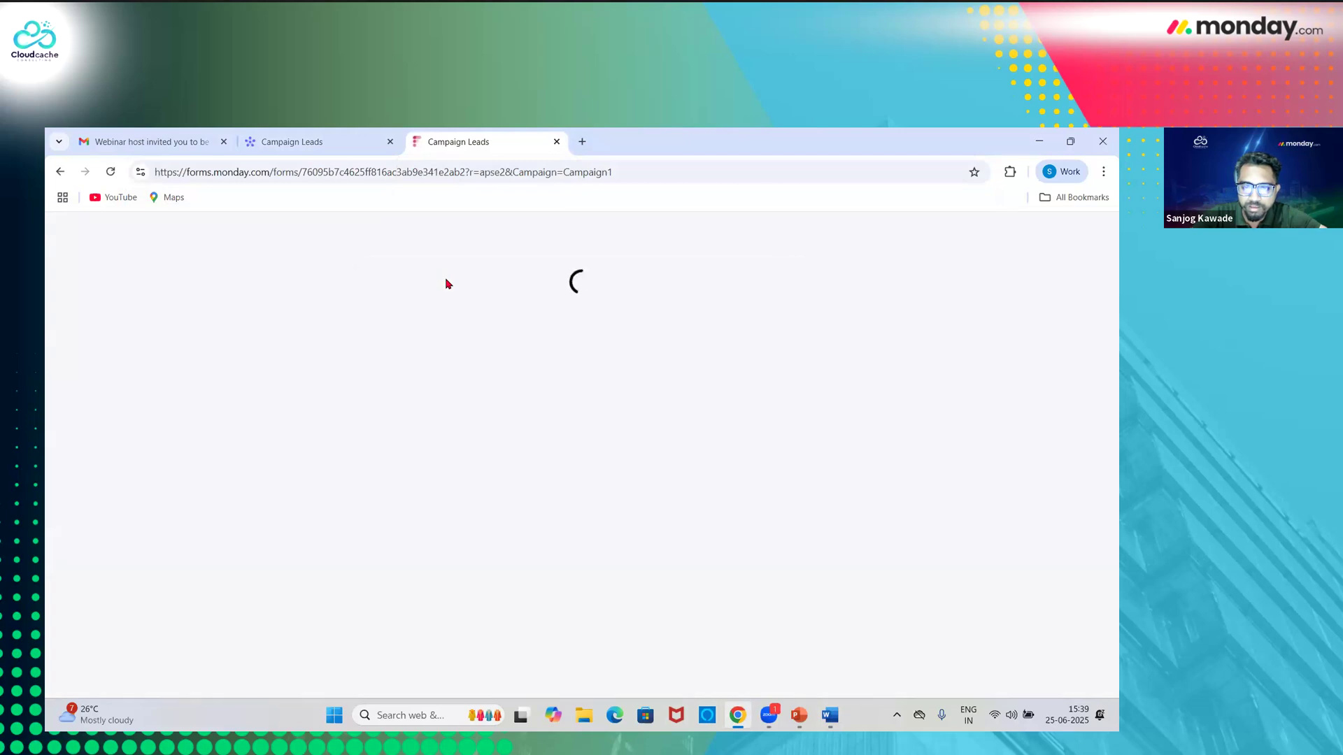
# - Fill in the Campaign1 lead form with name Lead 2 and lead value 400, and submit it
pyautogui.click(483, 383)
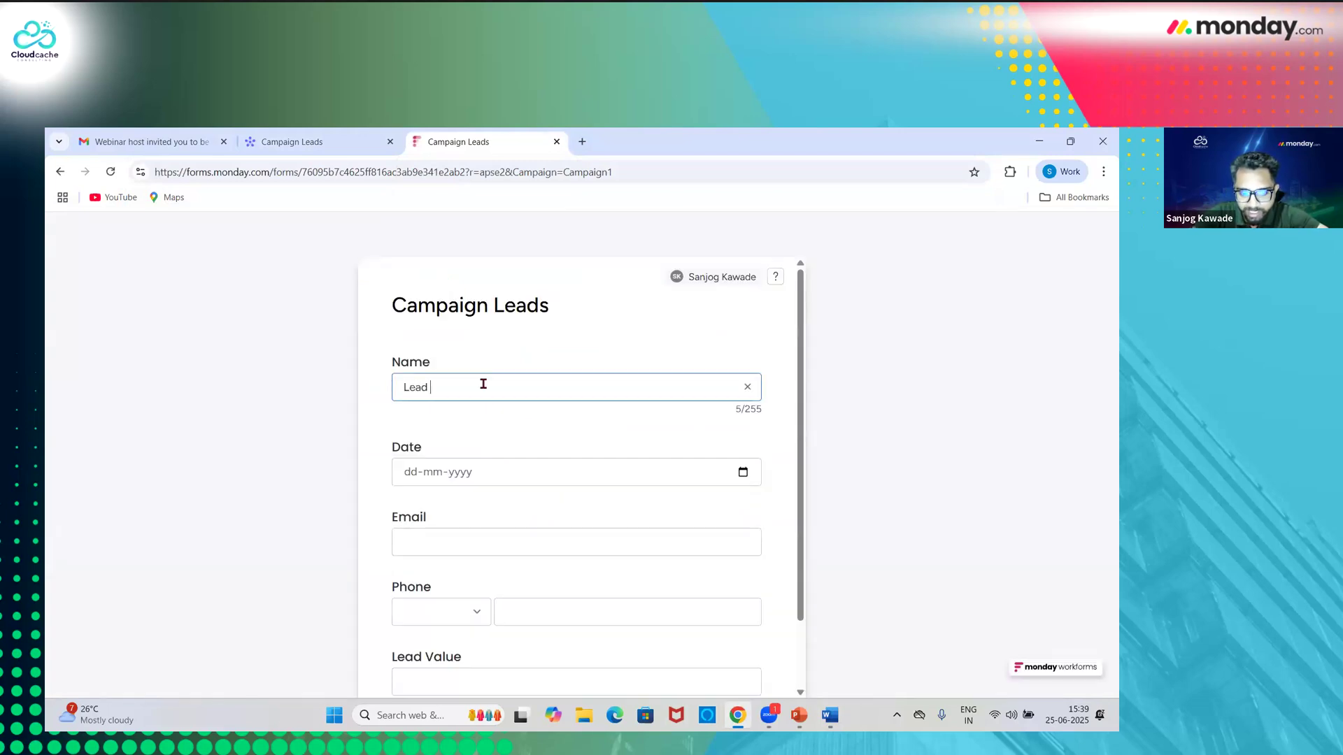
pyautogui.write('Lead 2')
pyautogui.scroll(-1, 484, 441)
pyautogui.click(485, 594)
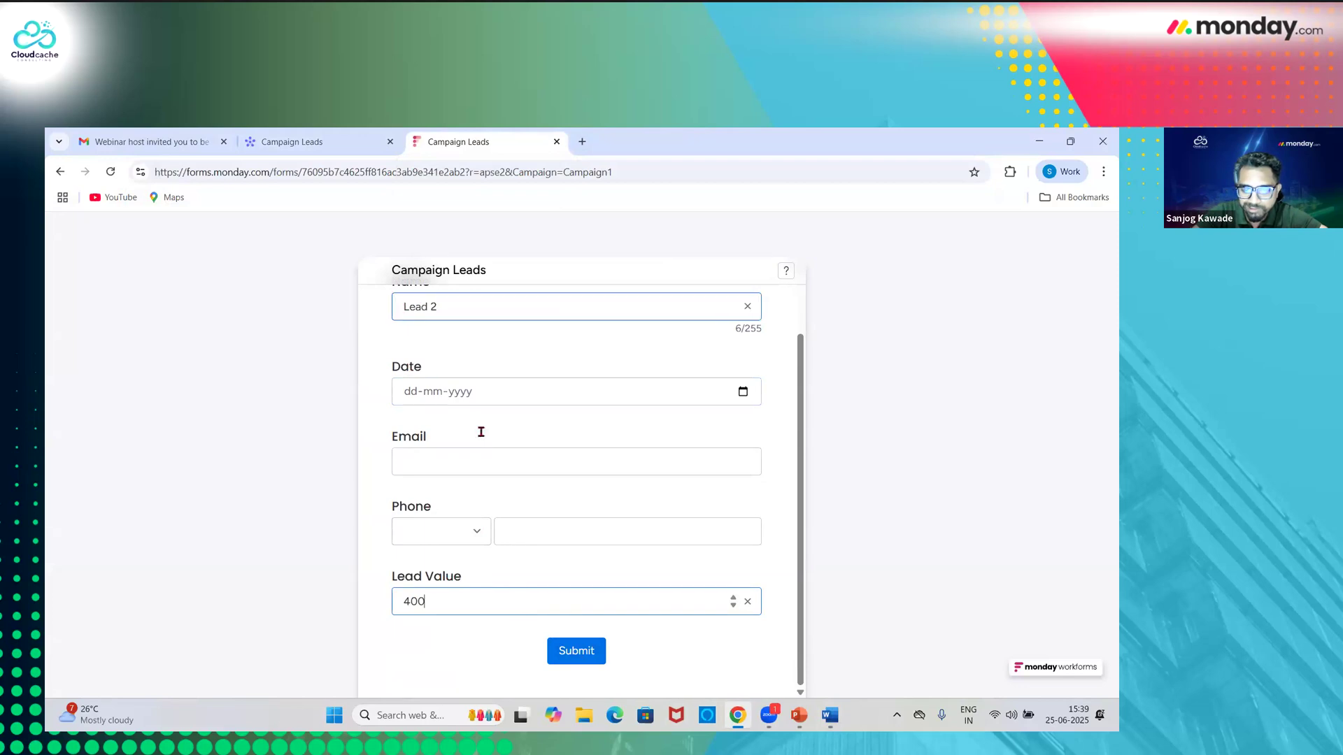
pyautogui.click(577, 653)
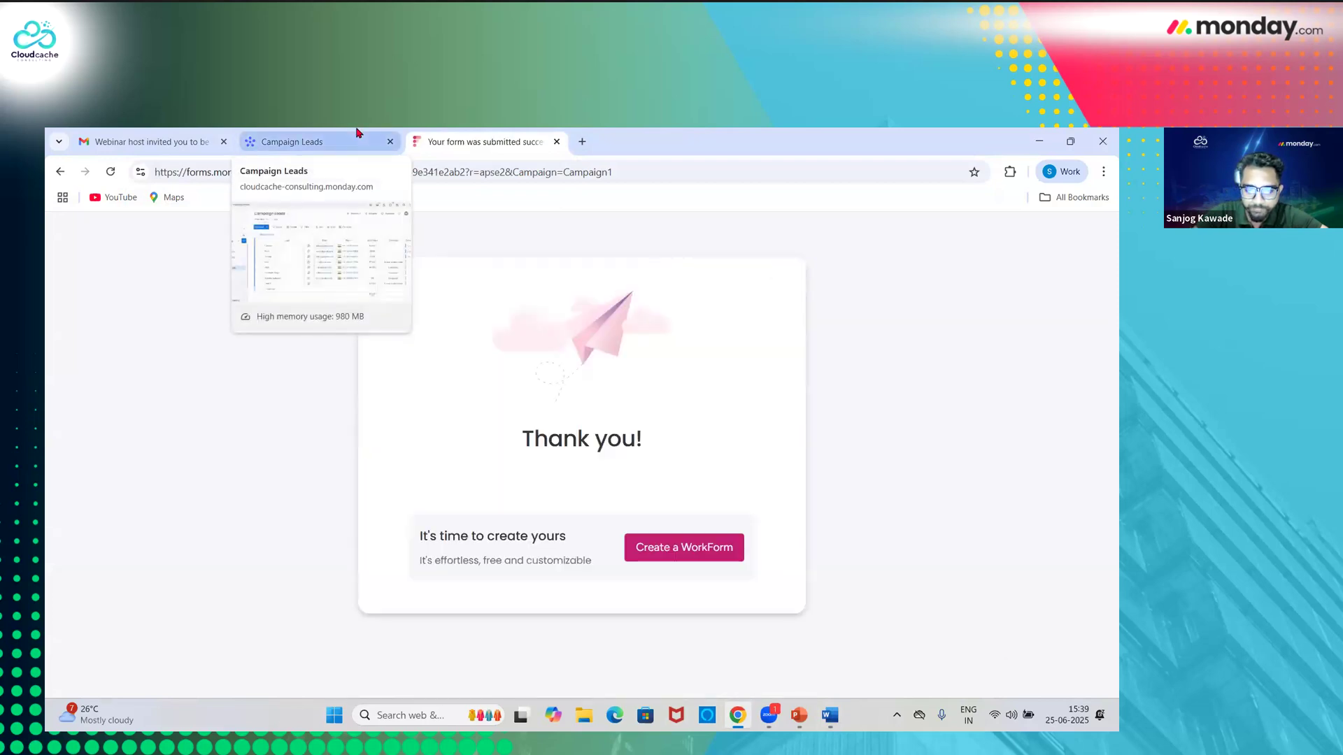
# - Return to the Campaign Leads board and widen the Campaign planning column to fit its full heading
pyautogui.click(357, 132)
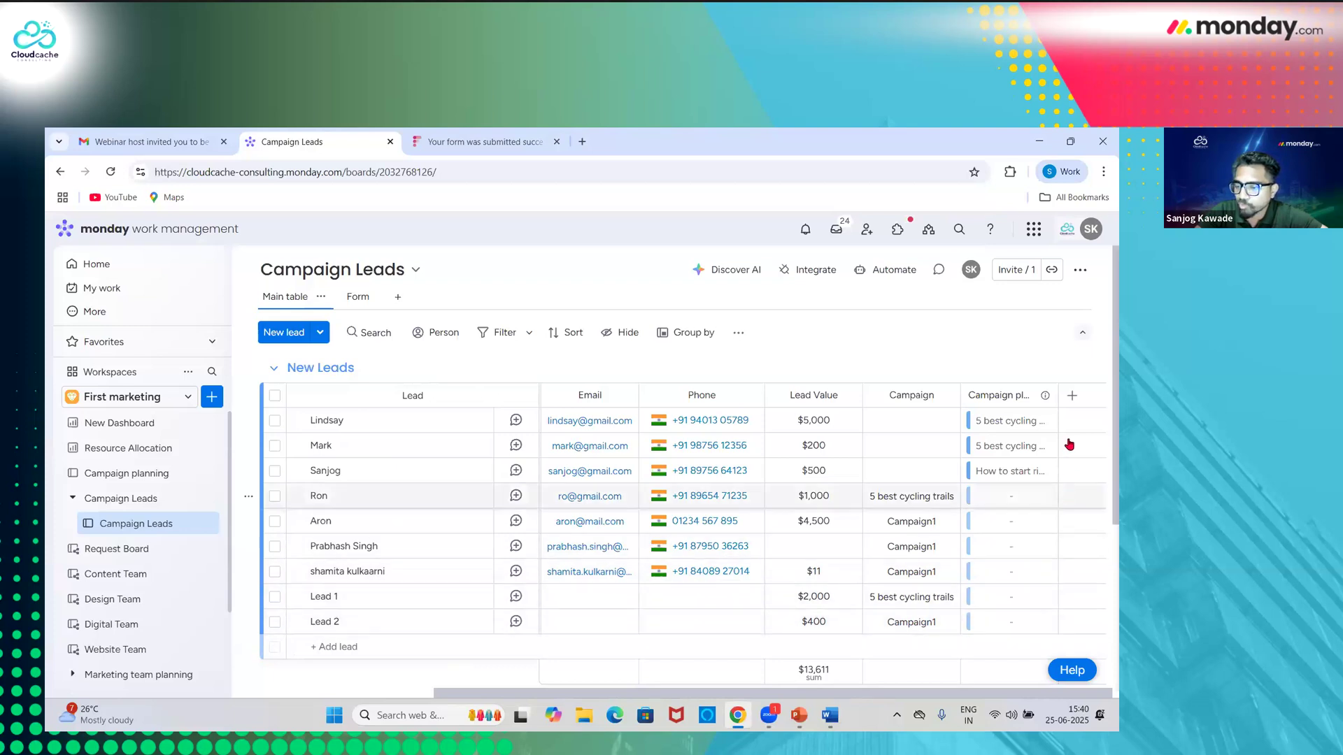
pyautogui.moveTo(1057, 402); pyautogui.dragTo(1109, 397)
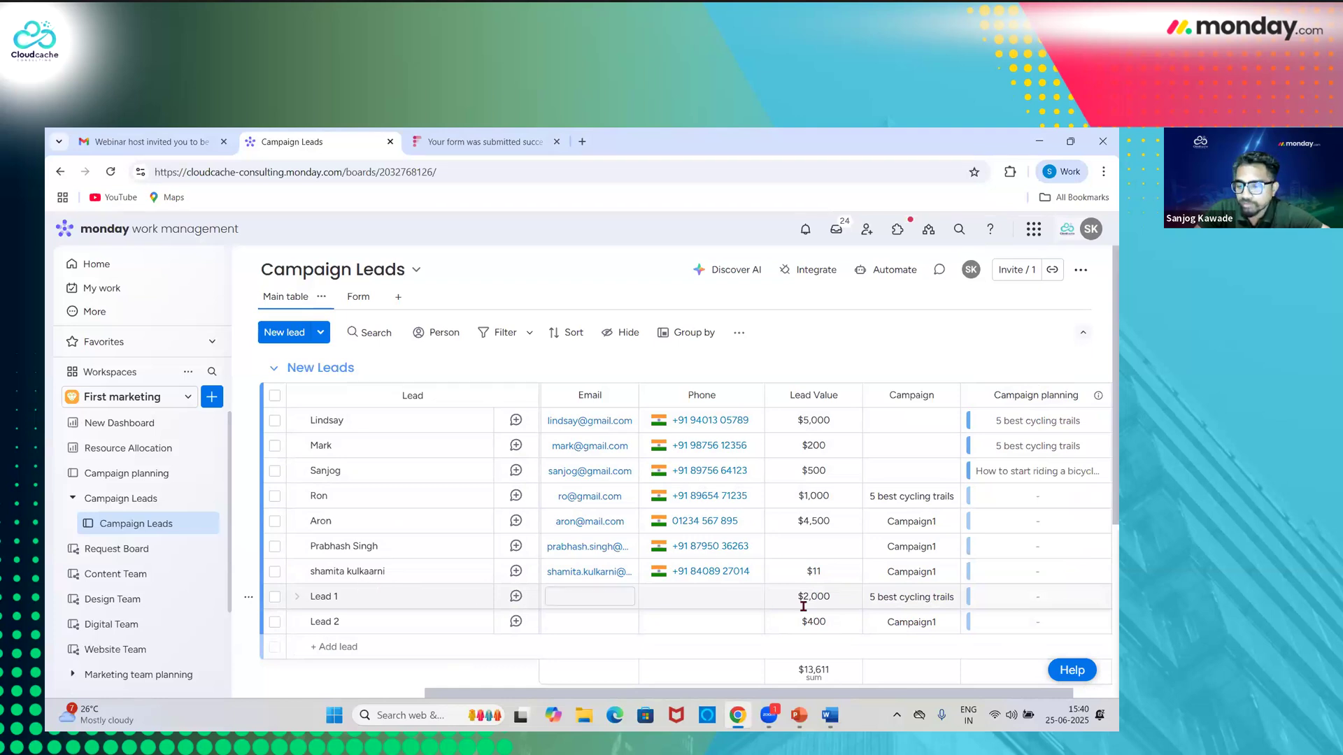
# - Link Lead 1 to the 5 best cycling trails campaign in its Campaign planning column
pyautogui.click(1025, 602)
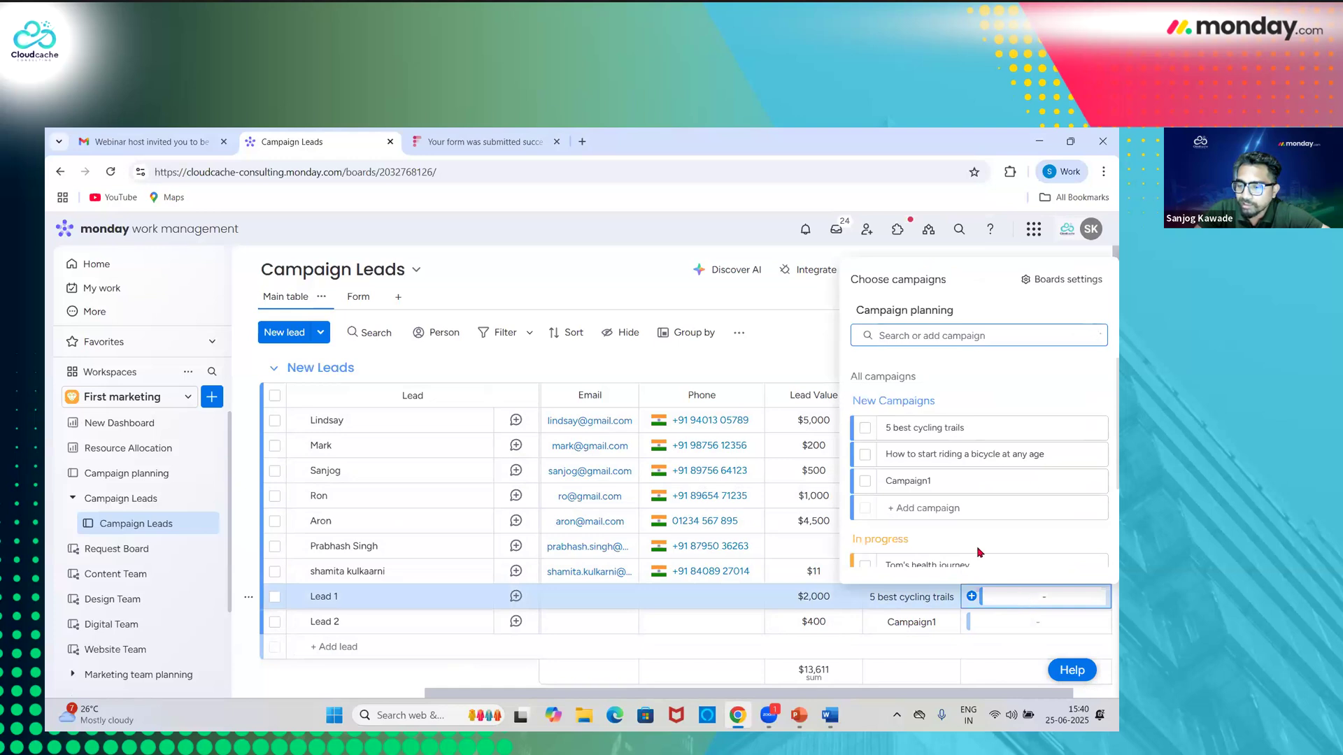
pyautogui.click(866, 429)
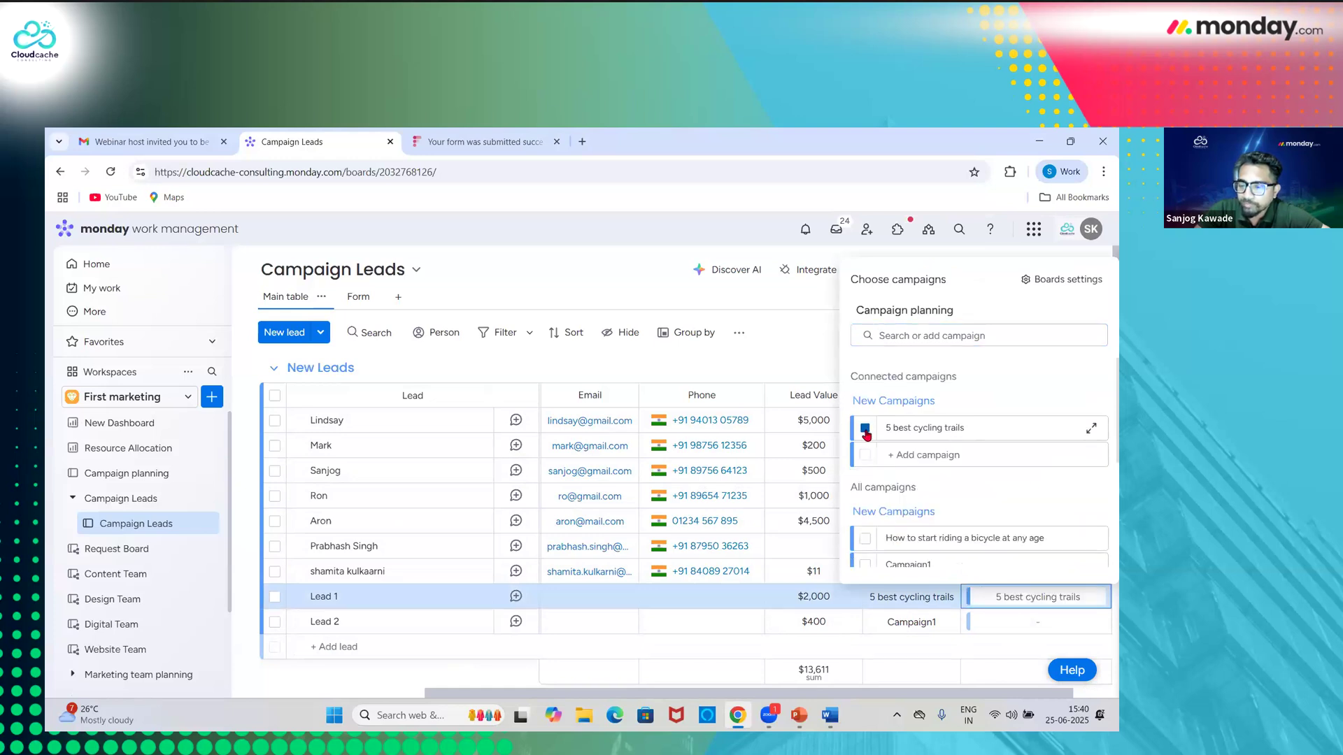
pyautogui.click(803, 360)
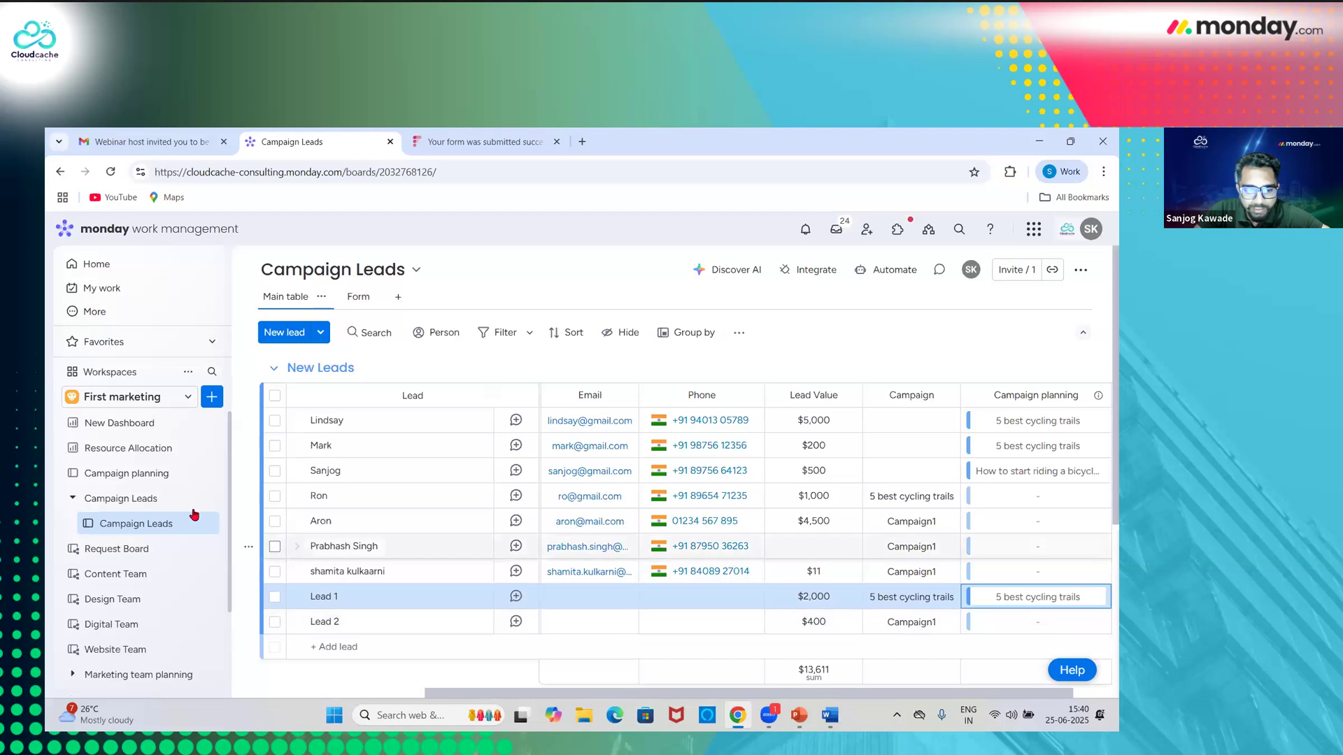
# - Open the Campaign planning board and check the Lead Value, ROI and Leads columns of the new campaigns
pyautogui.click(133, 474)
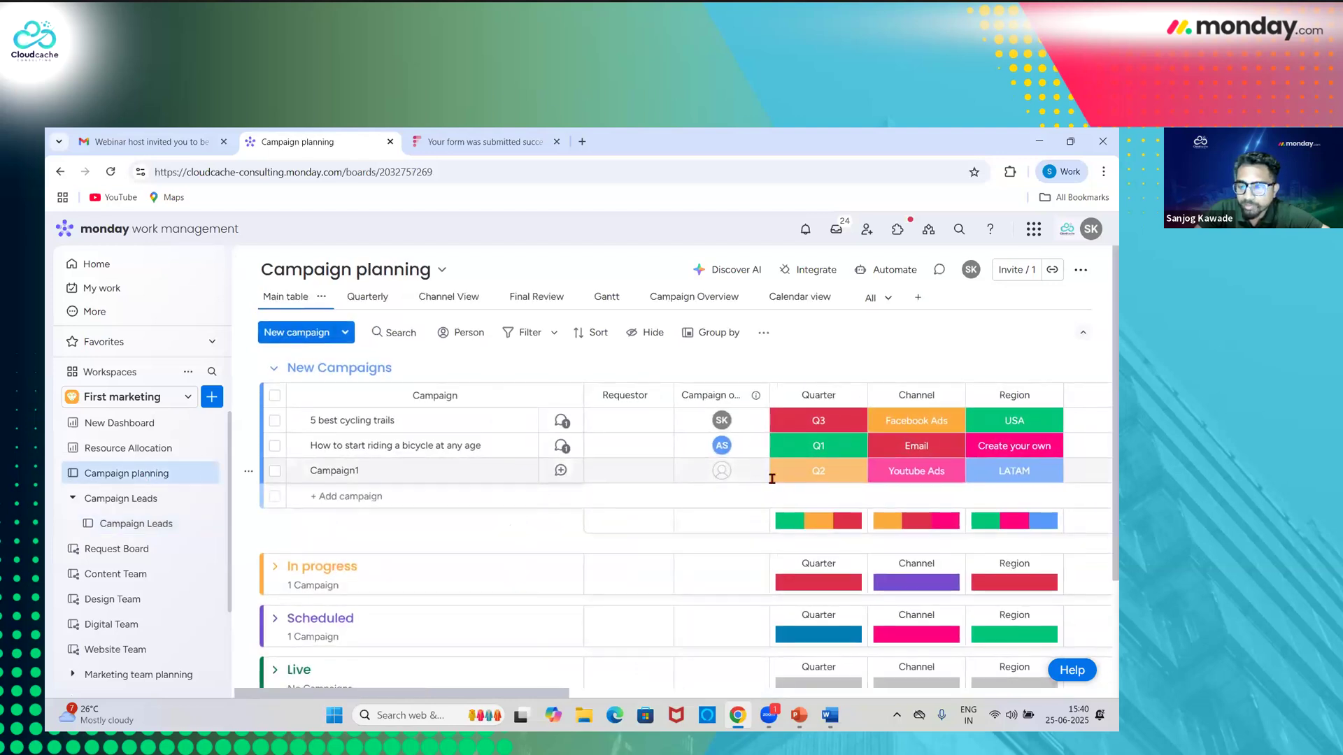
pyautogui.hscroll(10, 772, 483)
pyautogui.hscroll(5, 772, 482)
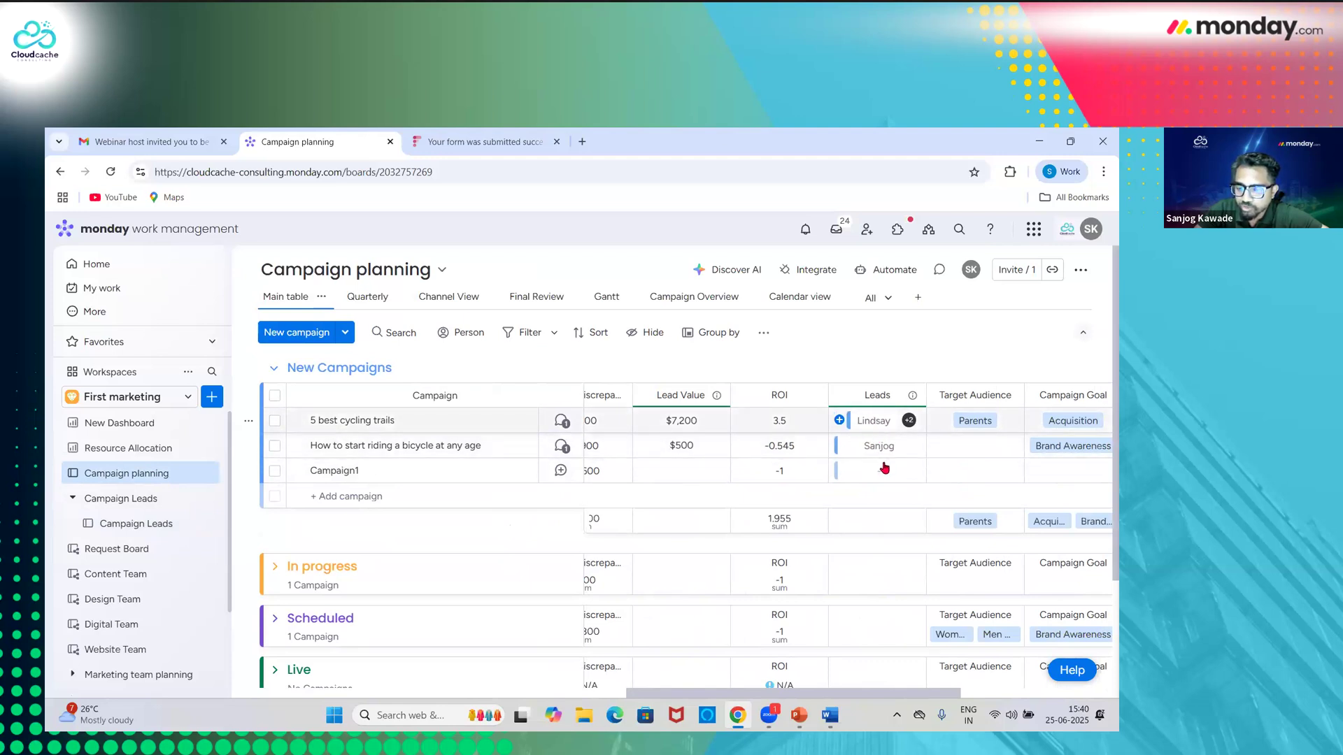
pyautogui.click(341, 472)
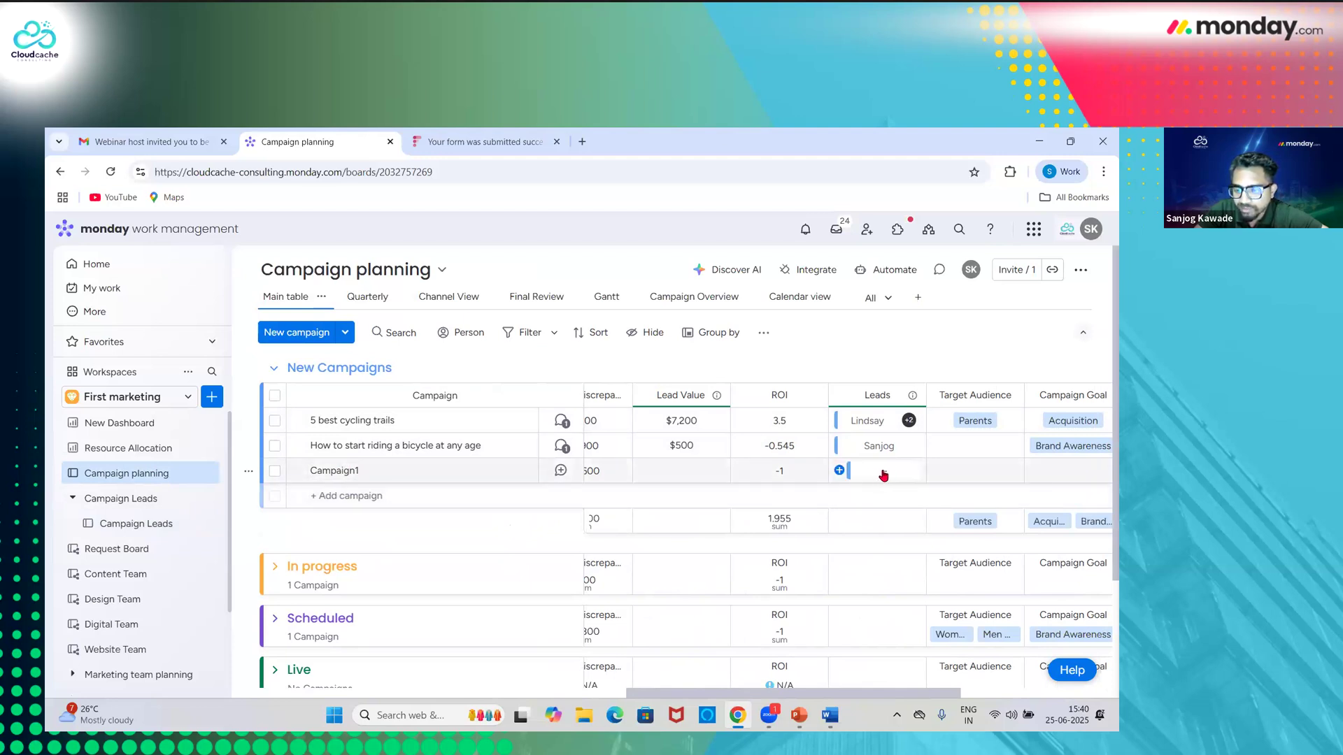
pyautogui.hscroll(-2, 855, 476)
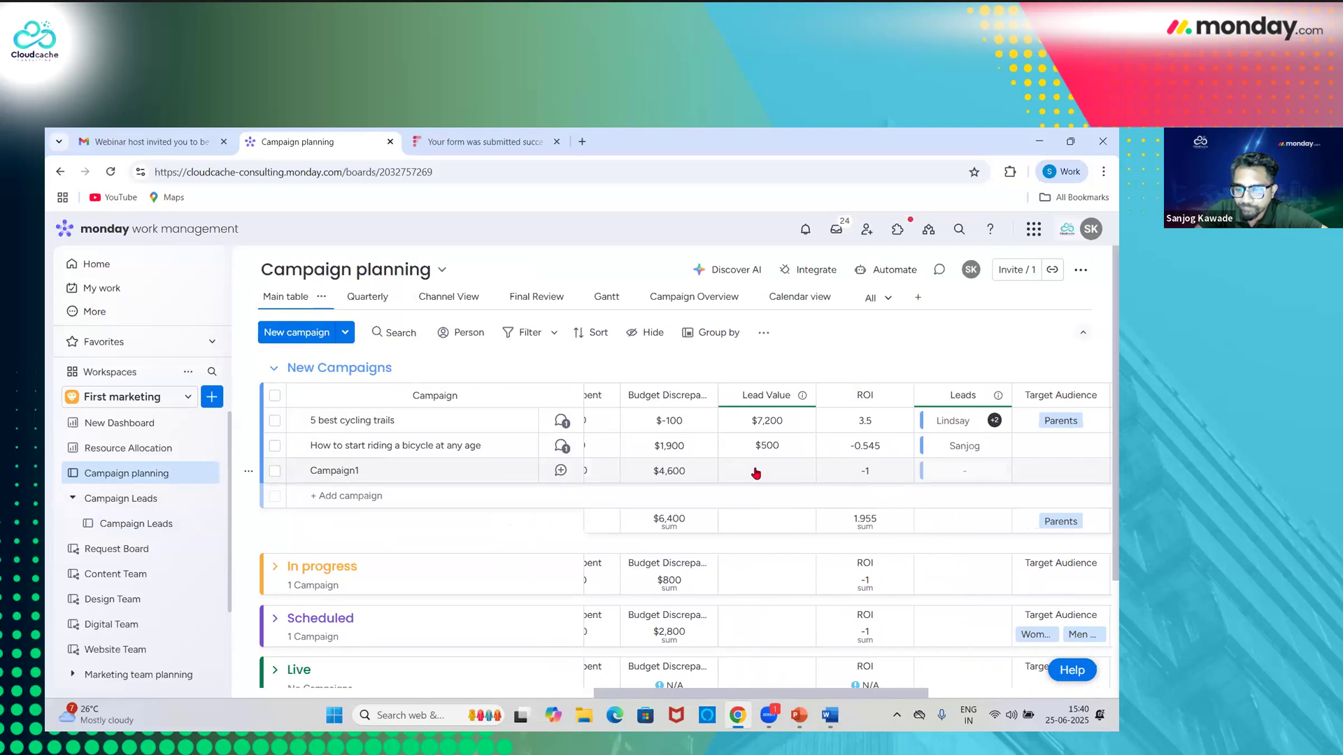
pyautogui.hscroll(-1, 756, 473)
# - Return to the Campaign Leads board and link Lead 2 to Campaign1 in its Campaign planning column
pyautogui.click(135, 526)
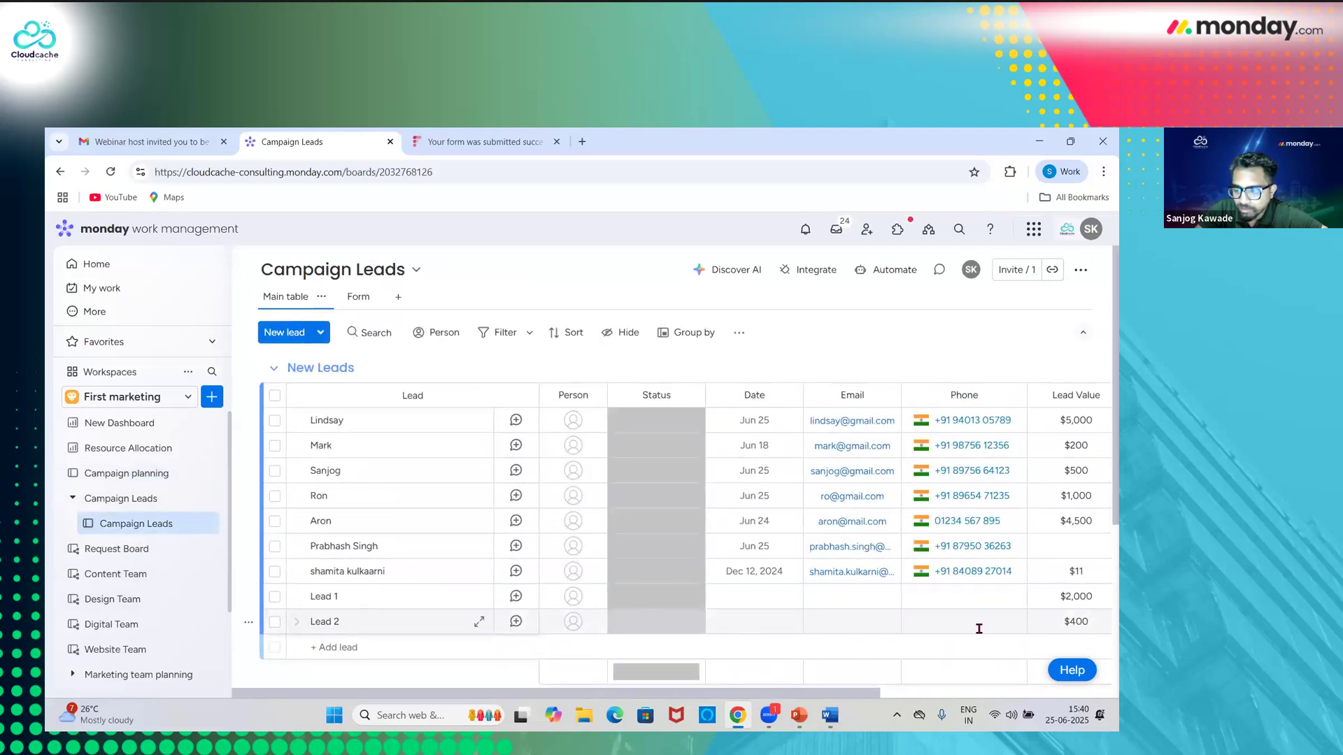
pyautogui.hscroll(3, 975, 623)
pyautogui.click(910, 622)
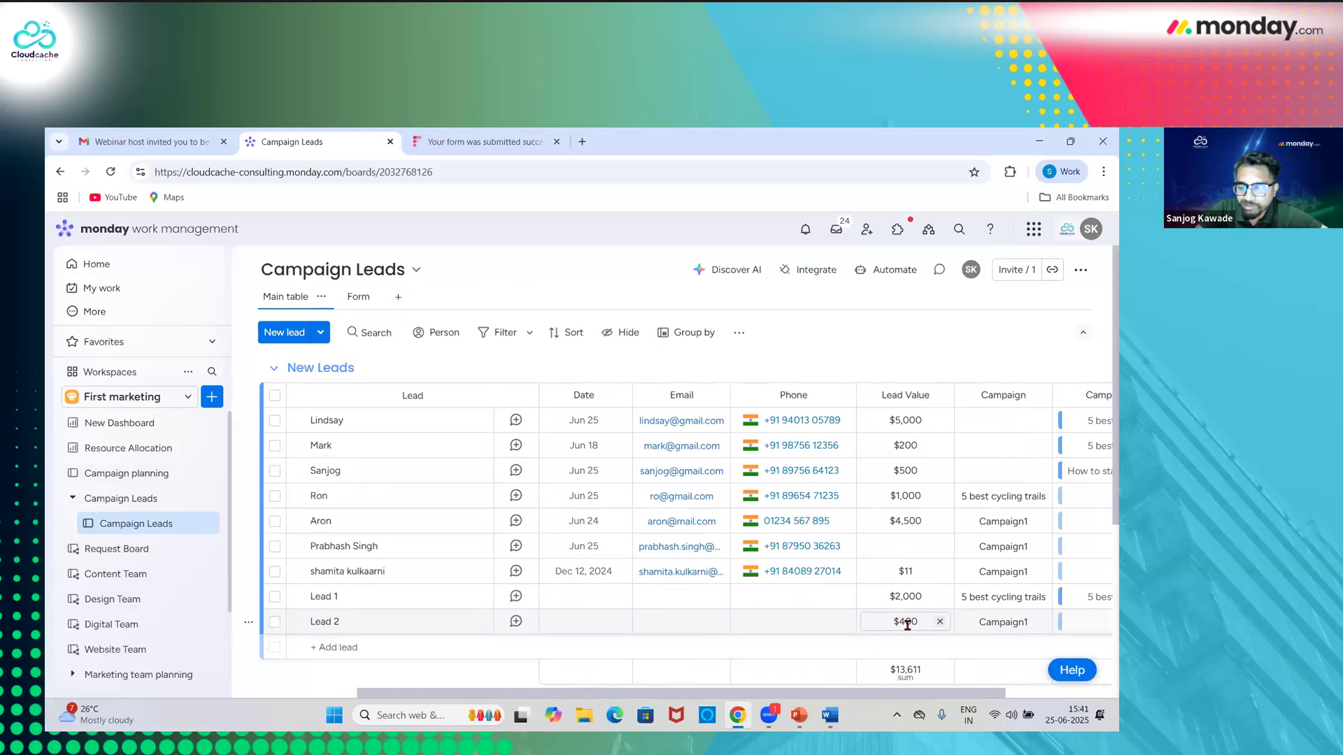
pyautogui.hscroll(4, 908, 625)
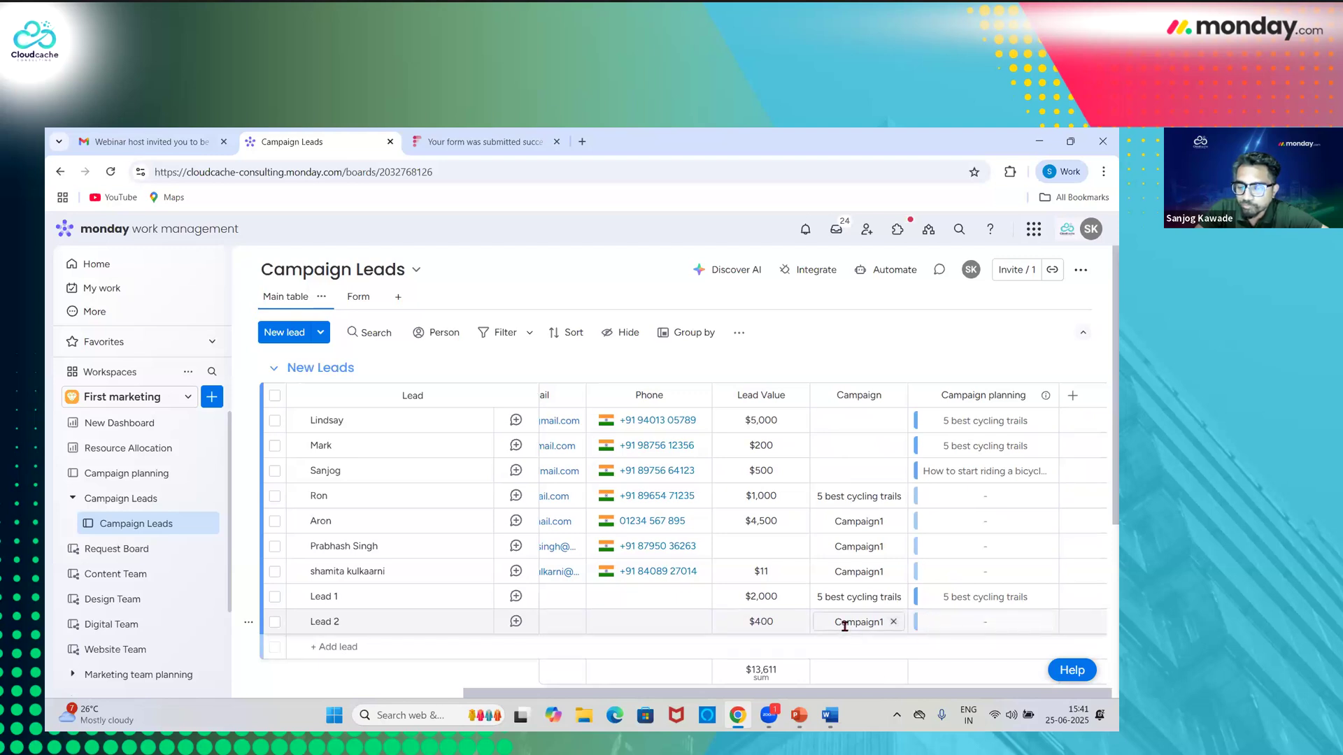
pyautogui.click(989, 629)
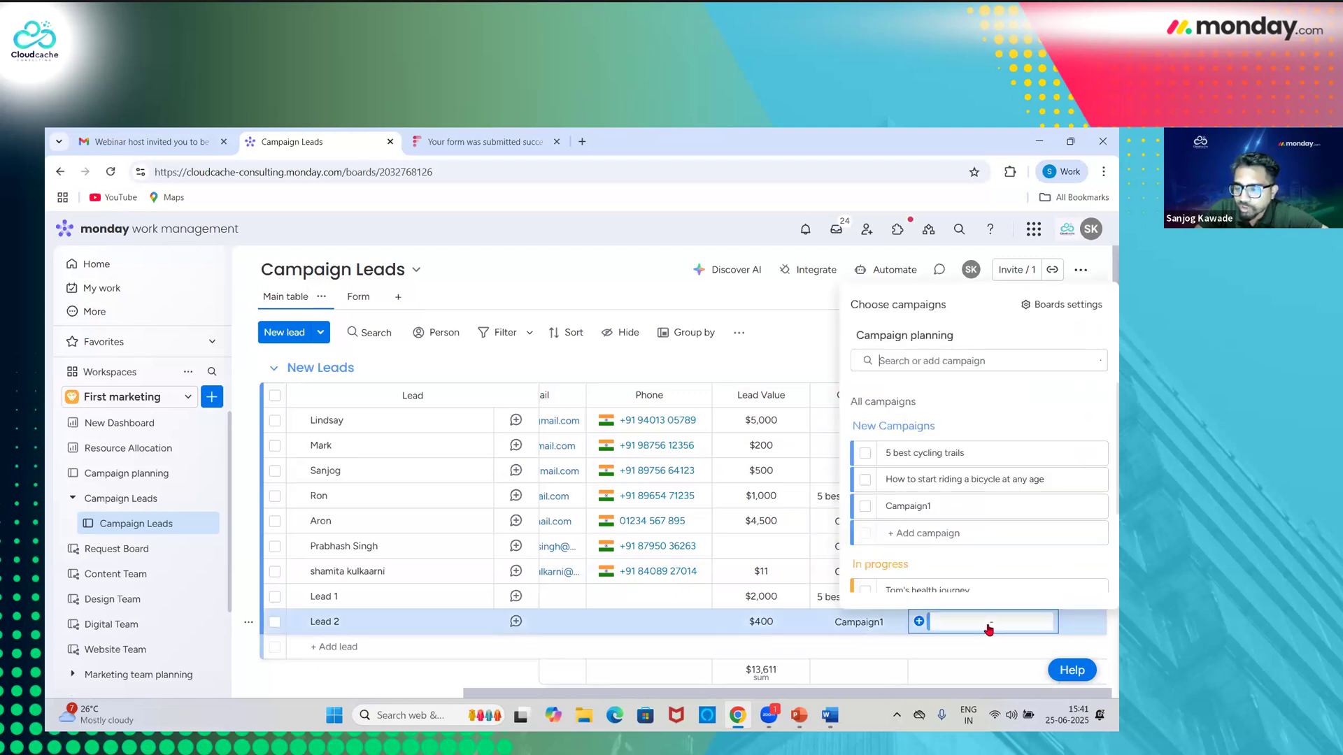
pyautogui.click(866, 506)
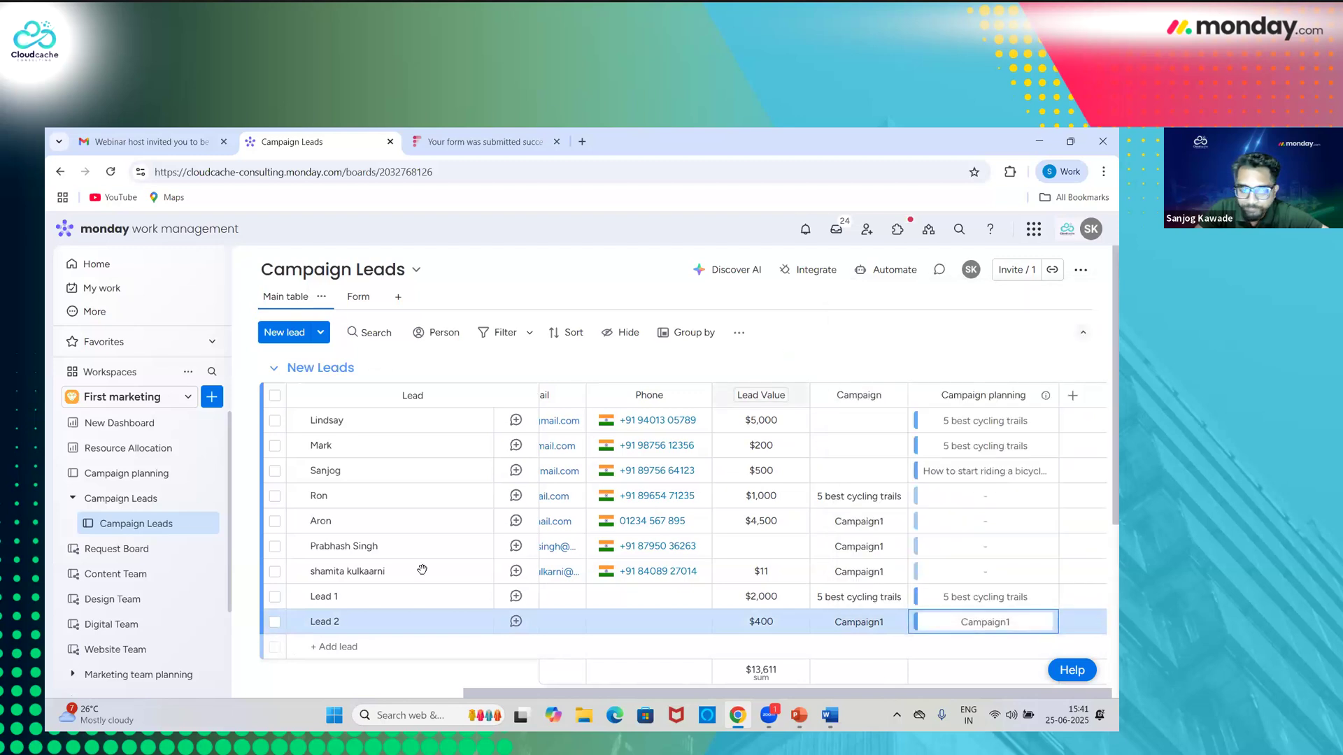
# - Check Campaign1's budget spent, lead value, ROI and linked leads on the Campaign planning board
pyautogui.click(146, 480)
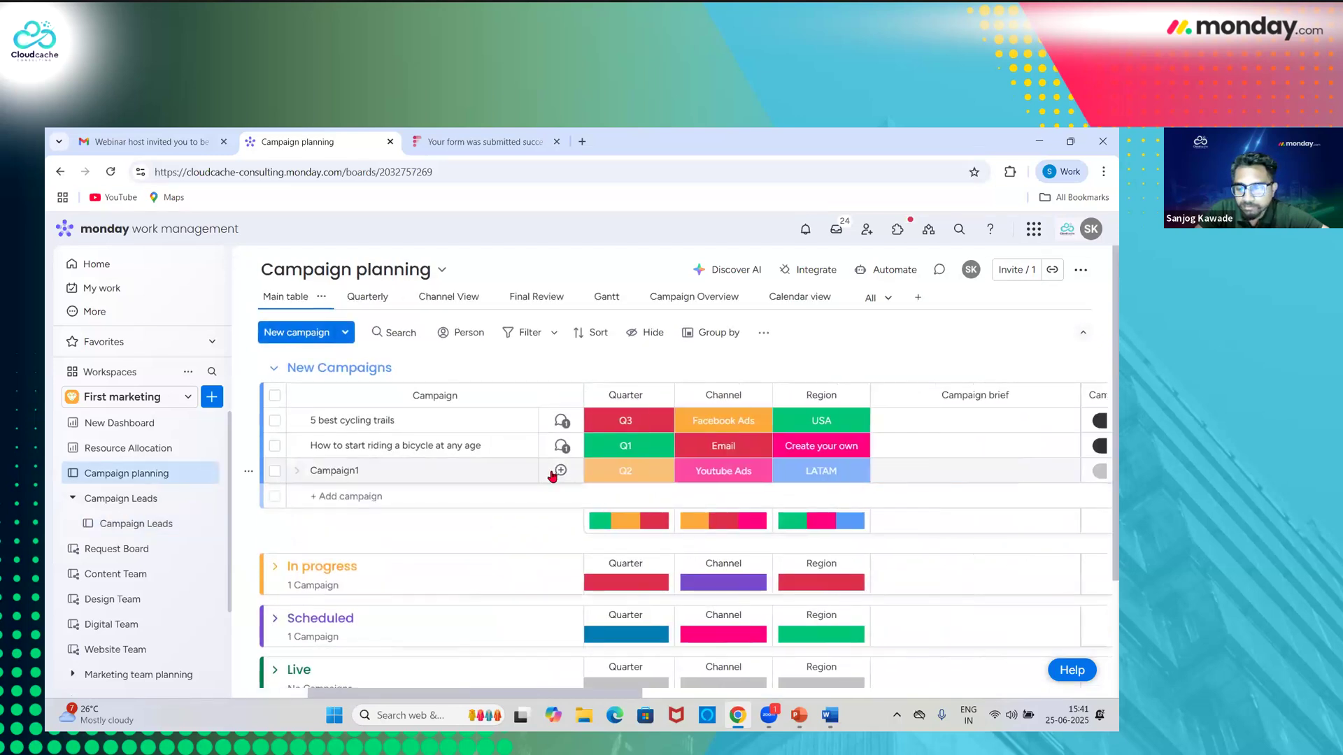
pyautogui.hscroll(10, 552, 475)
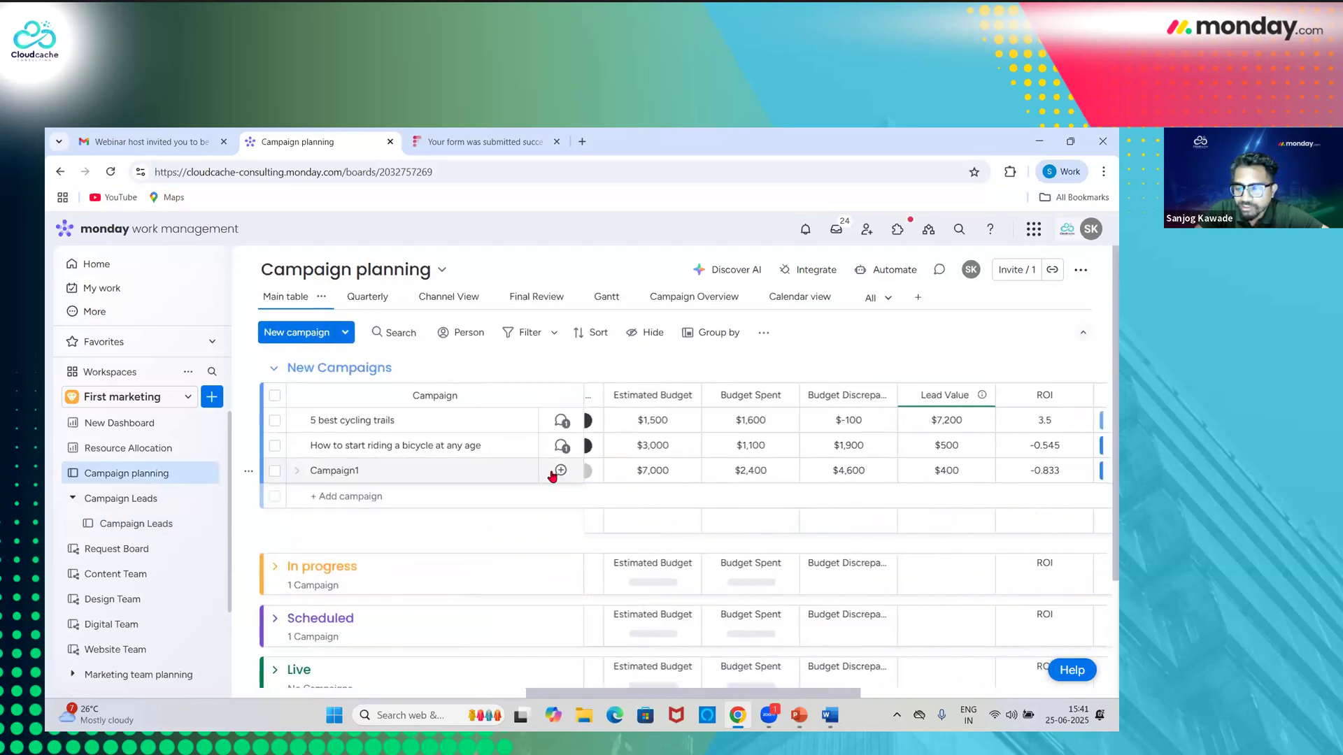
pyautogui.hscroll(-1, 556, 475)
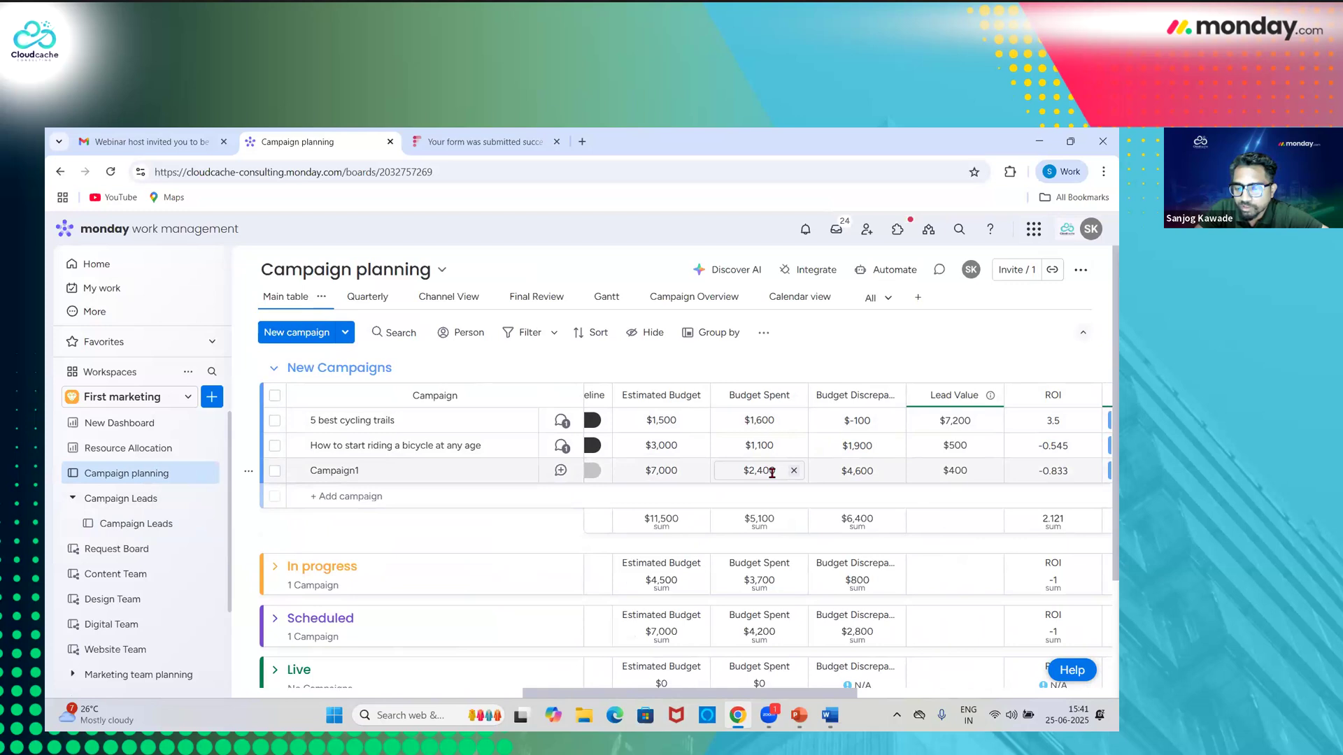
pyautogui.hscroll(2, 772, 473)
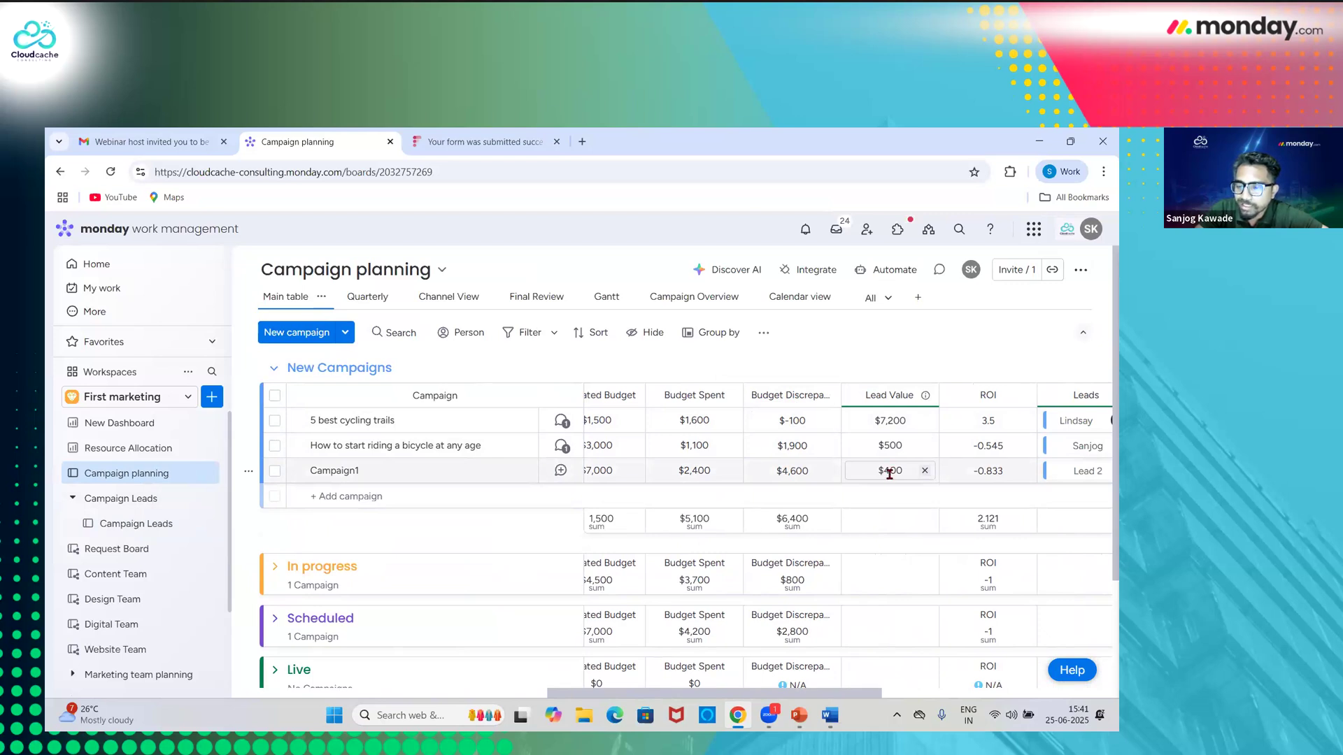
pyautogui.hscroll(1, 889, 474)
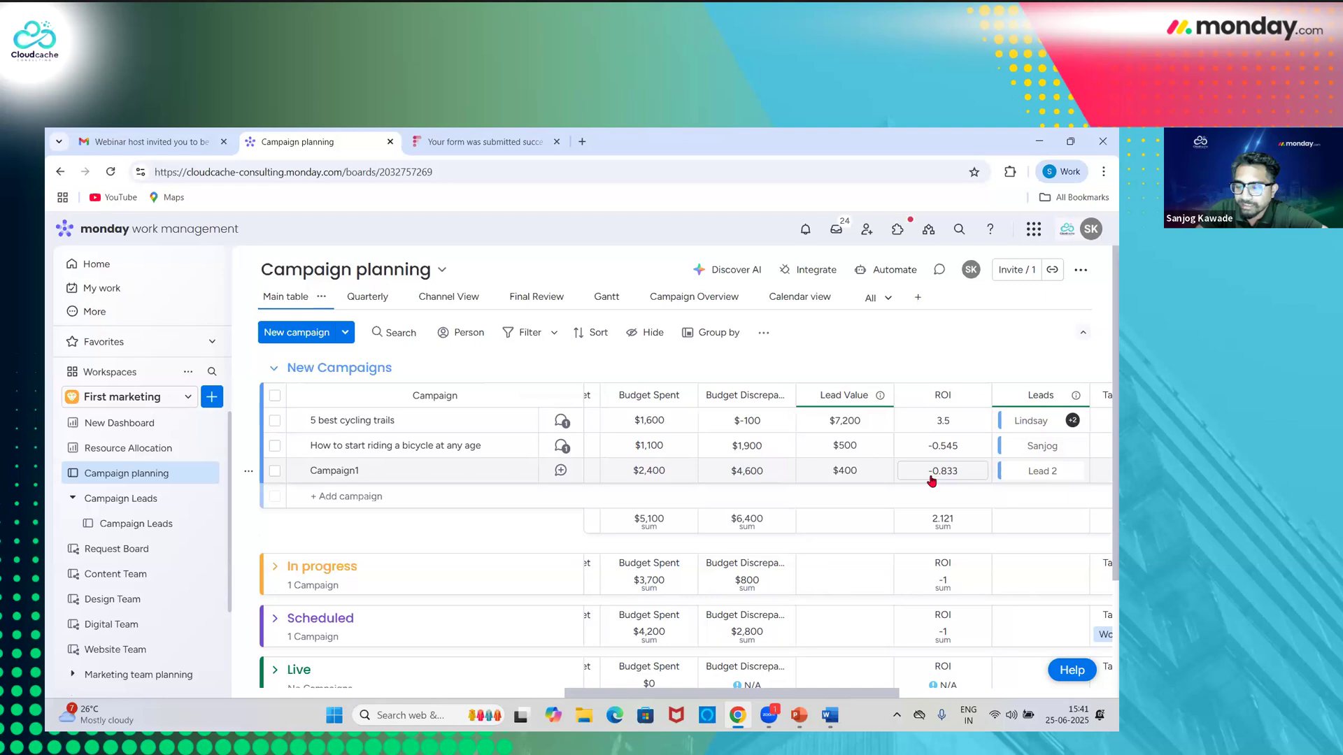
# - On the Campaign Leads board, link the $4,500 lead to Campaign1 in its Campaign planning column
pyautogui.click(155, 524)
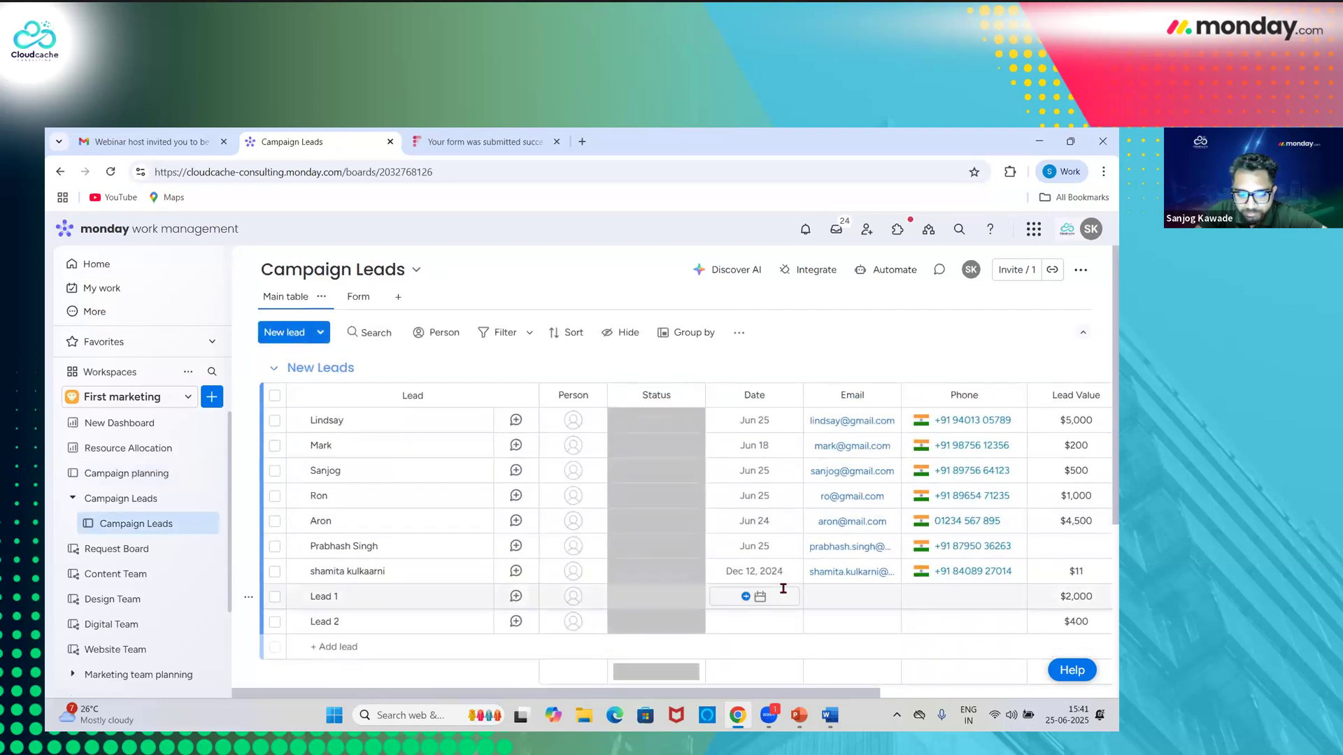
pyautogui.hscroll(5, 783, 589)
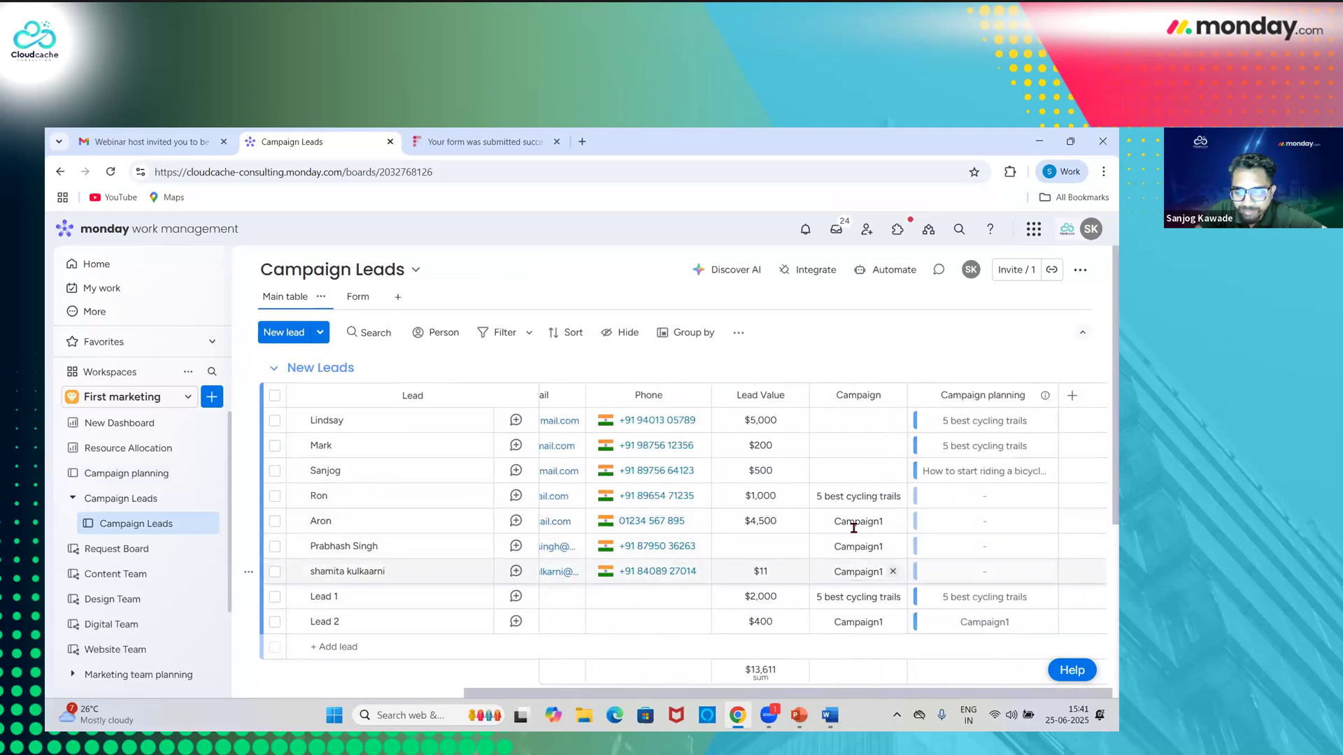
pyautogui.click(971, 525)
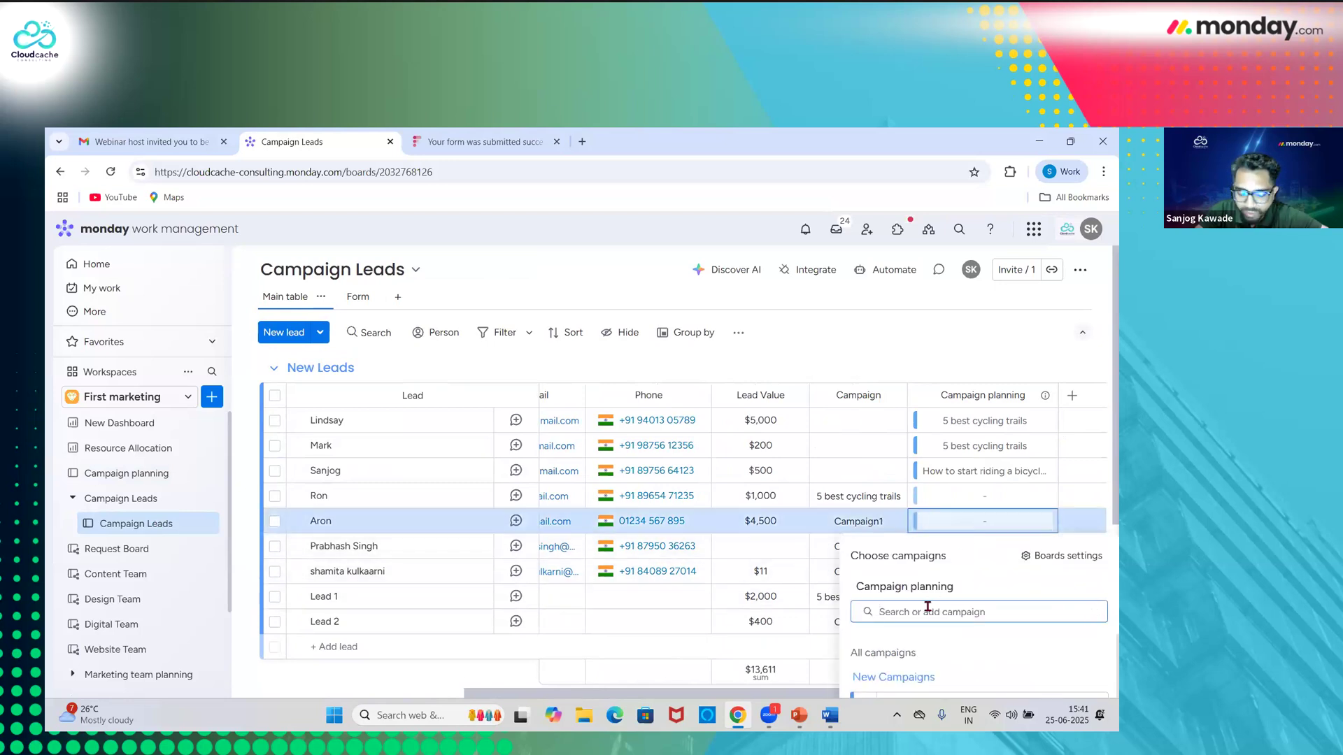
pyautogui.write('campa')
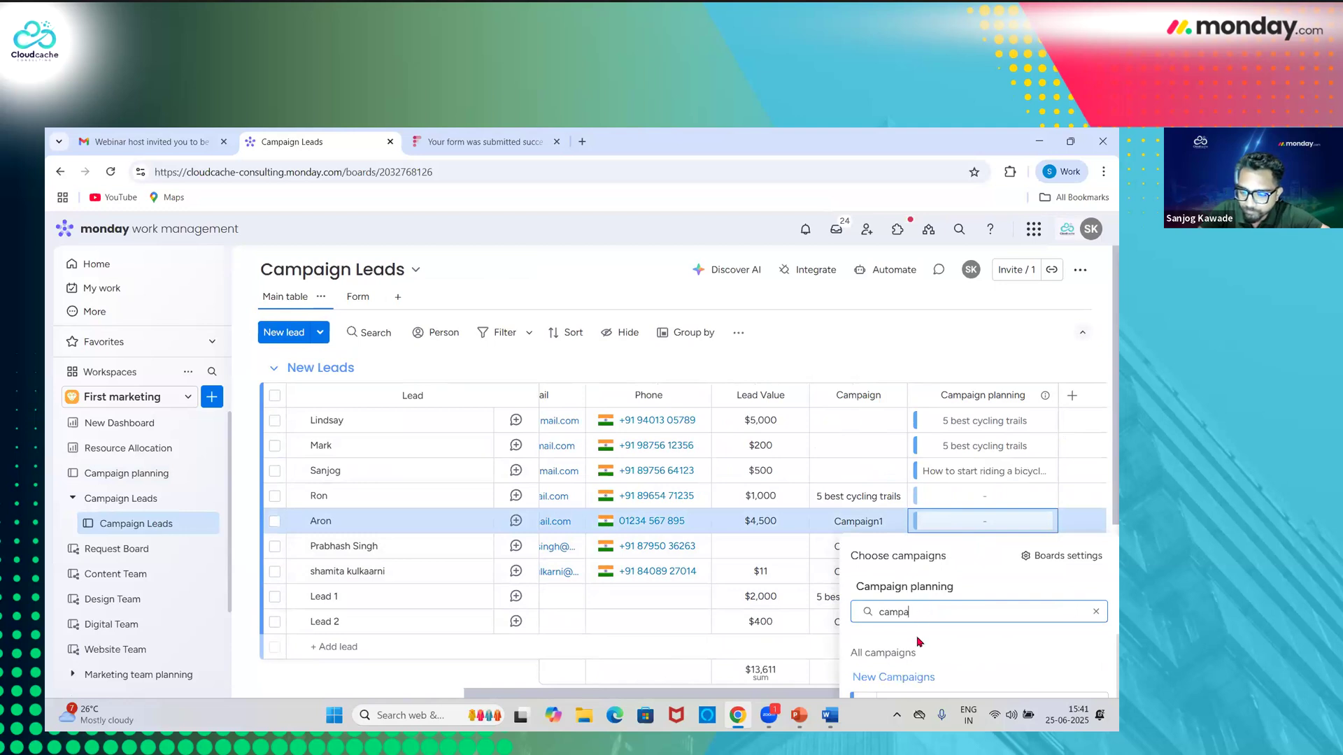
pyautogui.rightClick(919, 642)
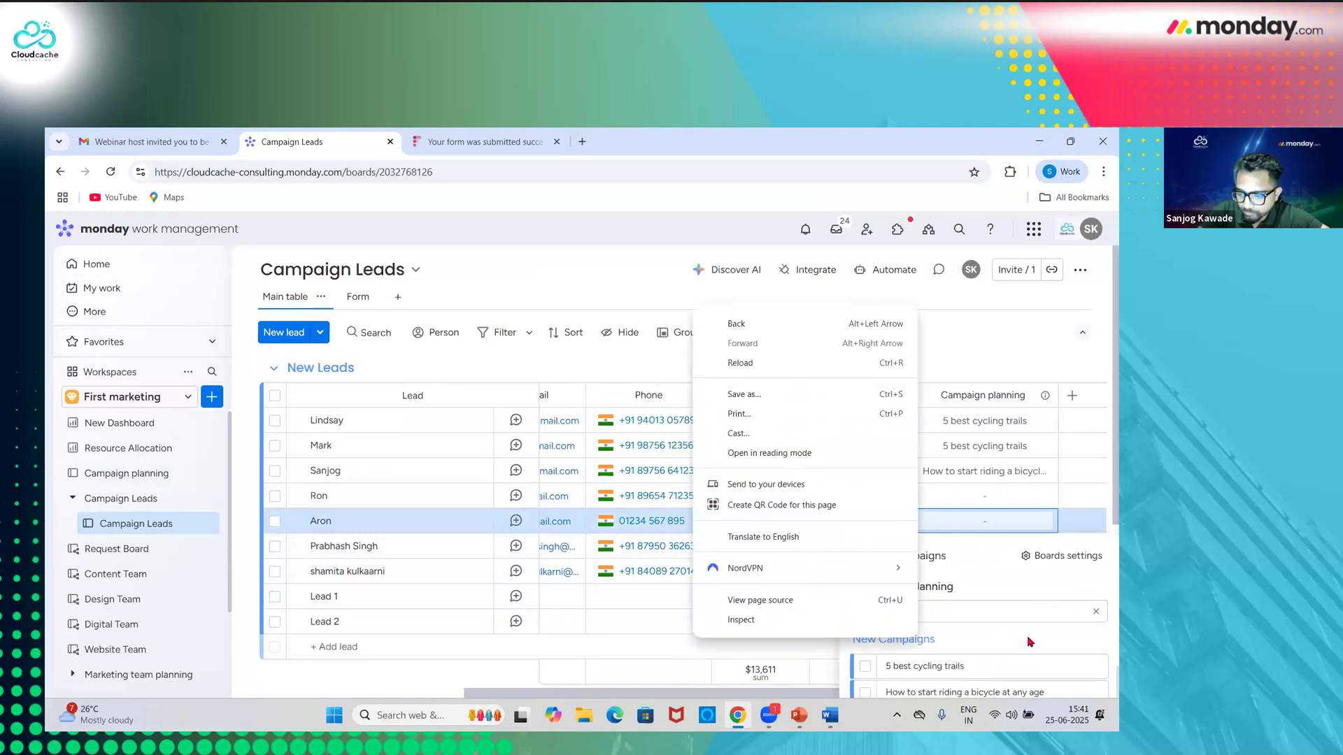
pyautogui.scroll(-1, 947, 631)
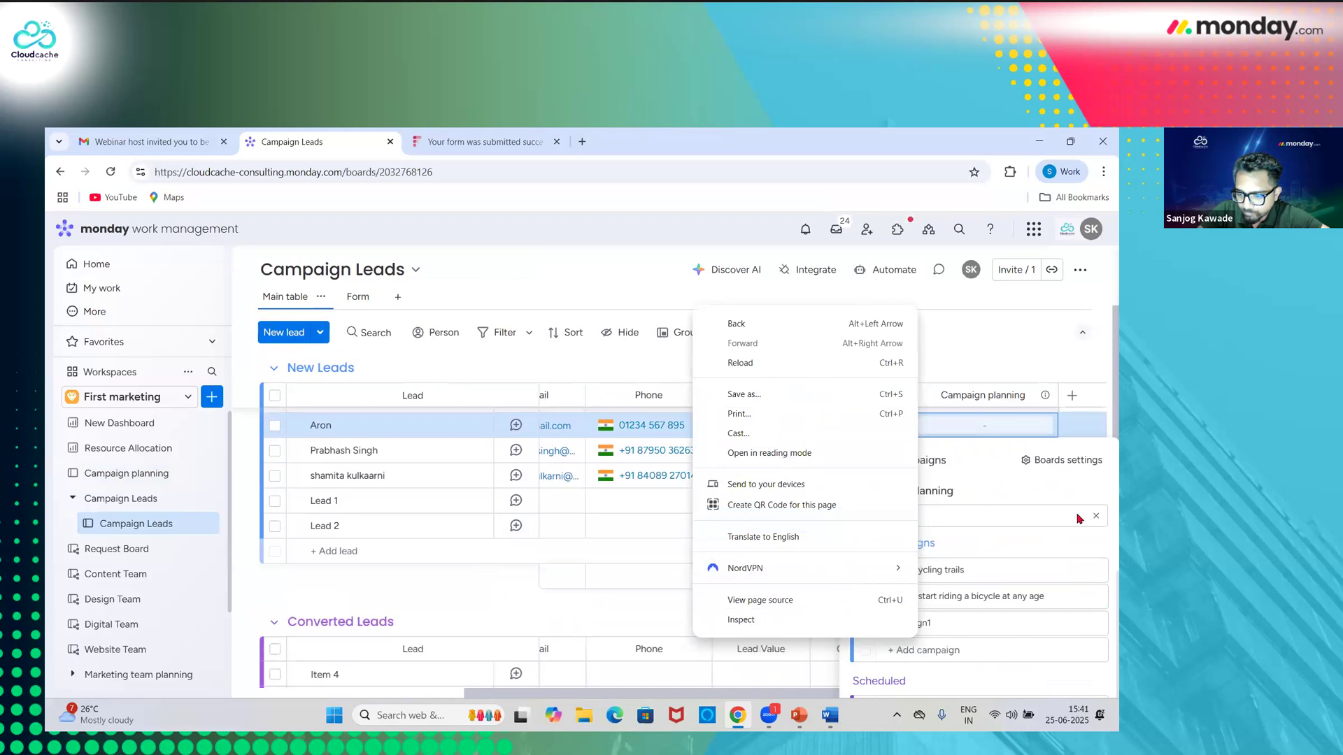
pyautogui.click(947, 632)
pyautogui.click(867, 627)
pyautogui.click(798, 354)
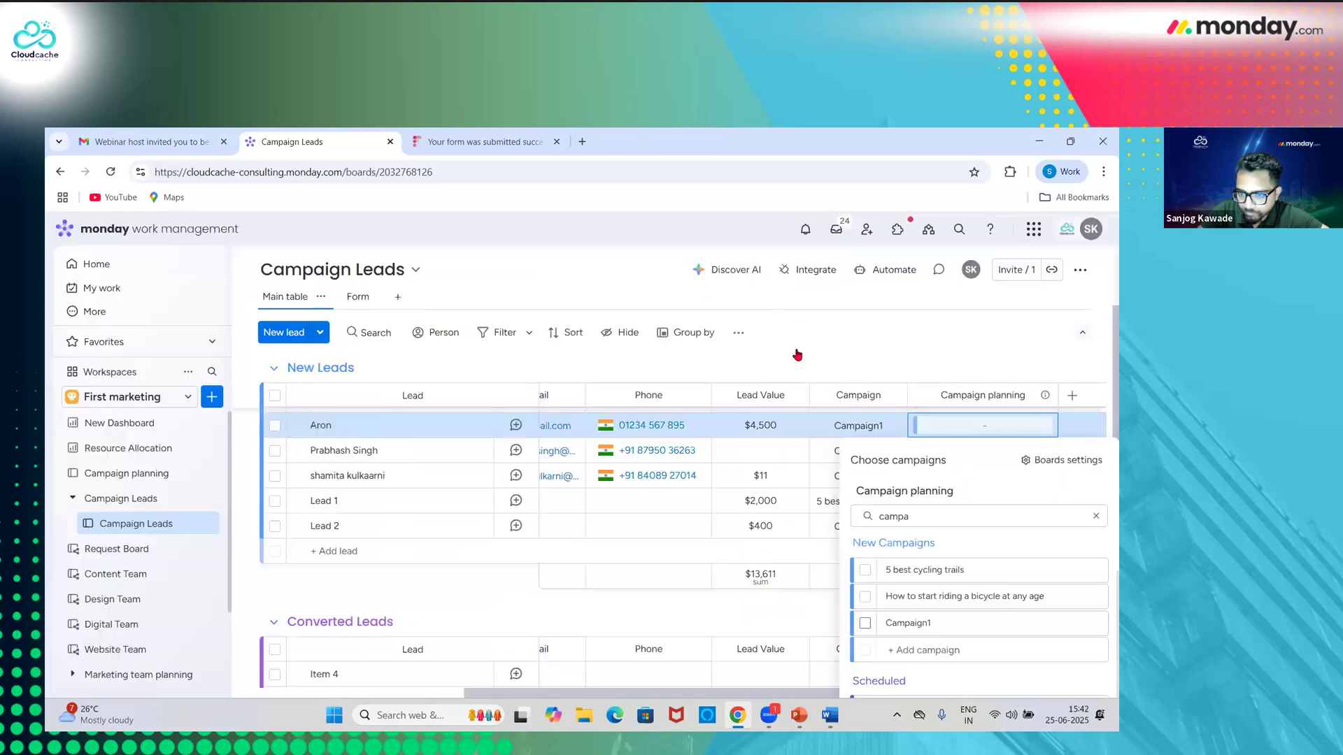
pyautogui.click(866, 623)
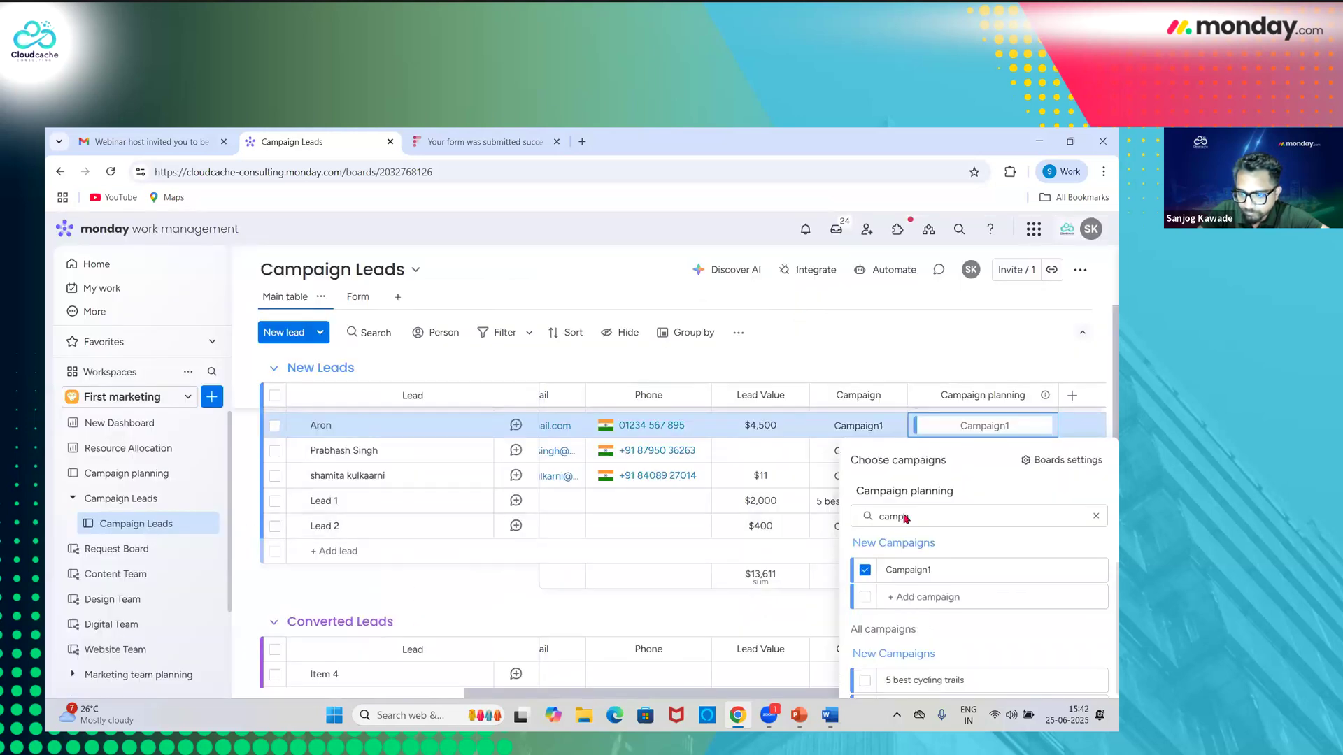
pyautogui.click(927, 359)
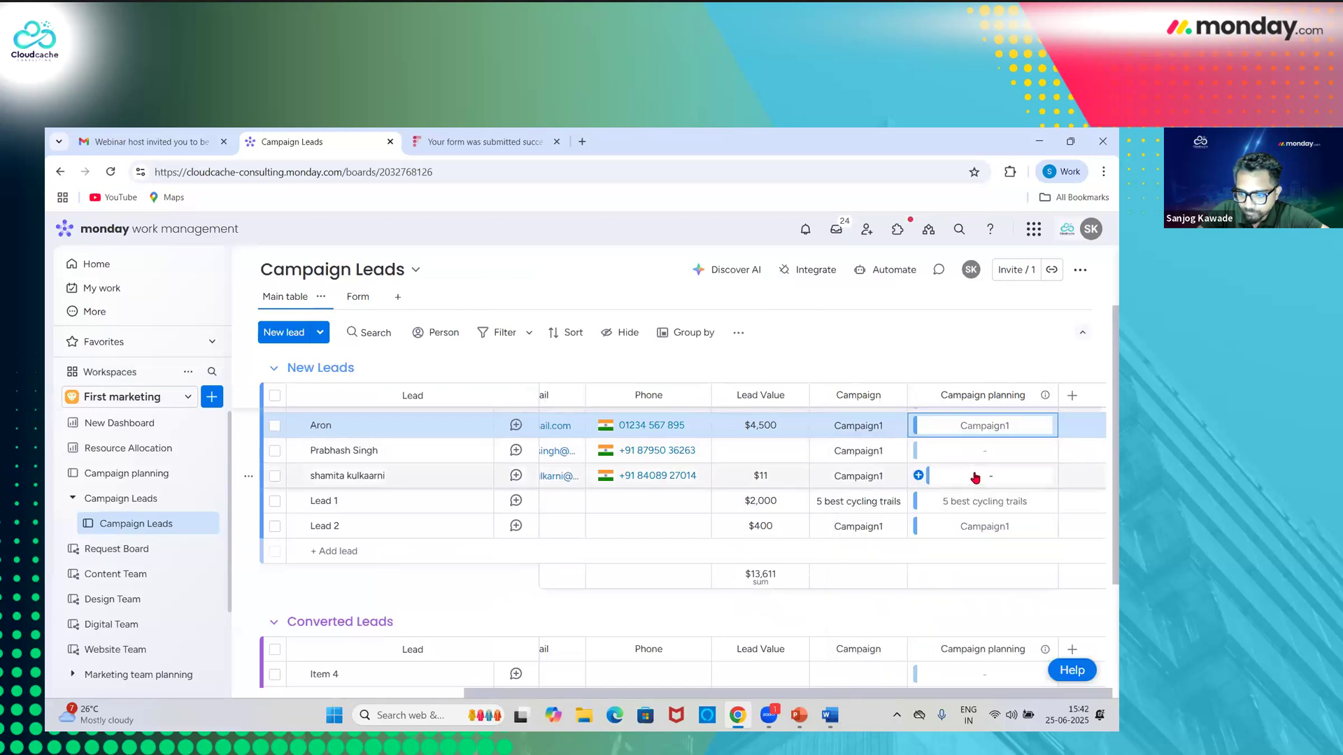
# - Go back to the Campaign planning board and compare Campaign1's budget figures with its updated lead value and ROI
pyautogui.click(134, 479)
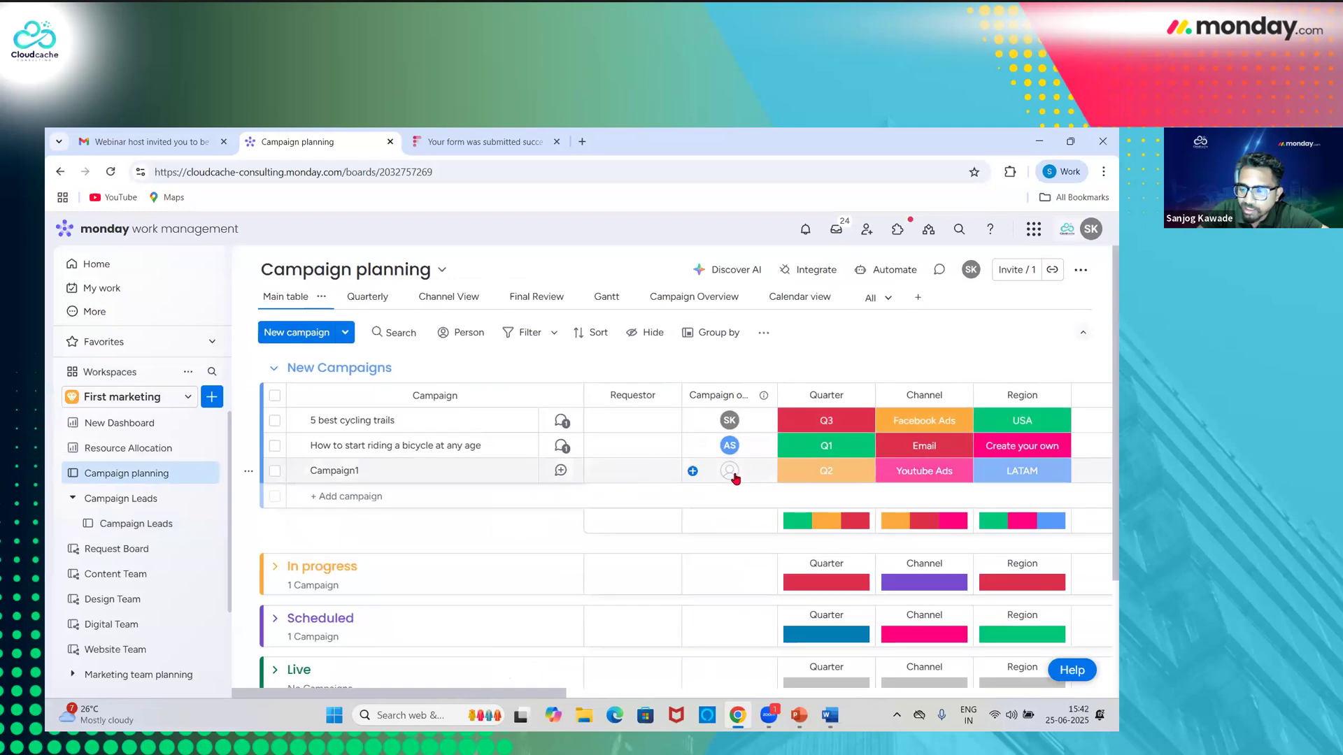
pyautogui.hscroll(10, 735, 479)
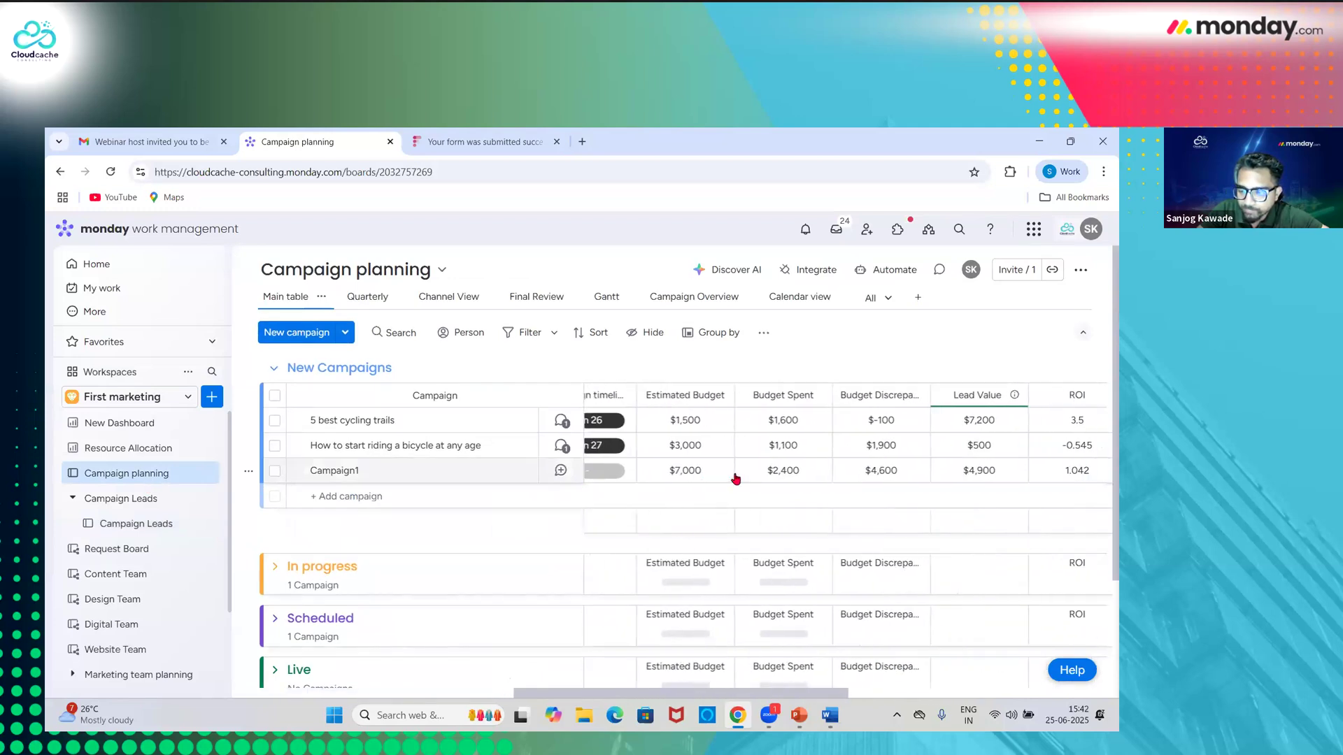
pyautogui.hscroll(3, 736, 479)
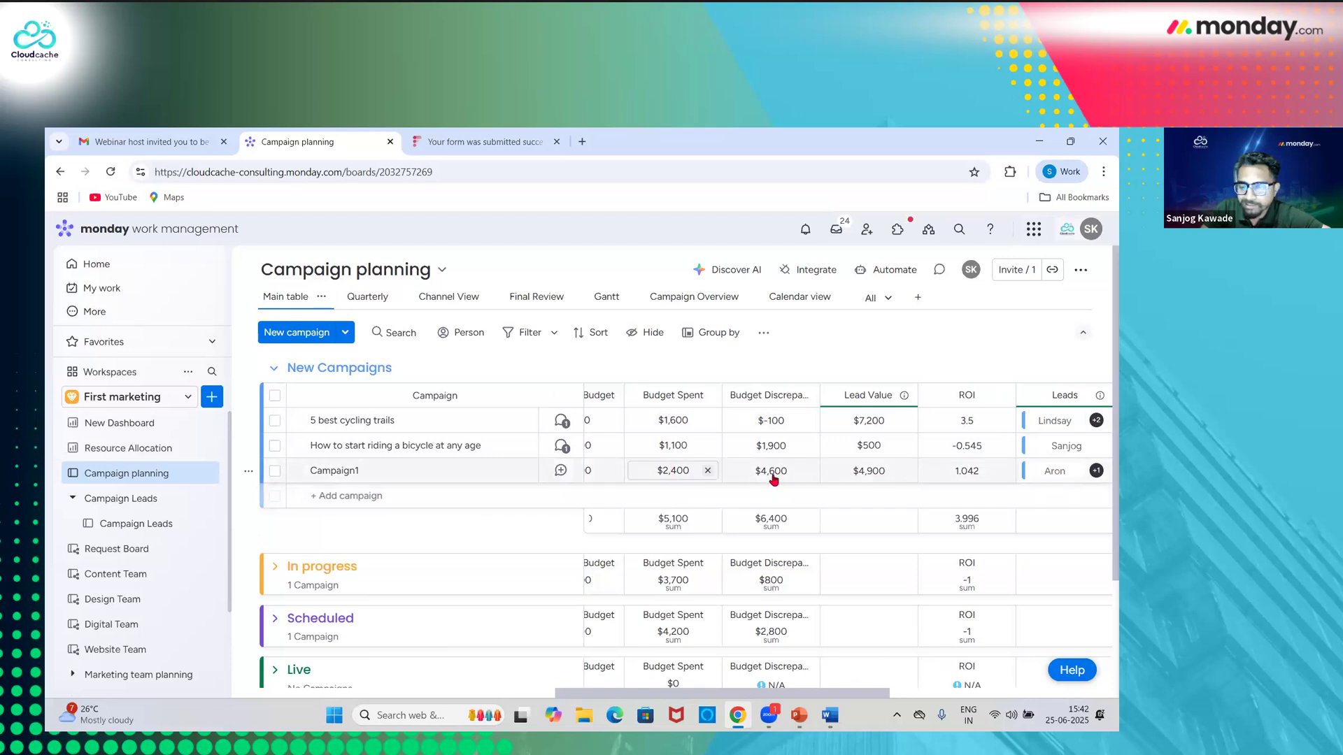
pyautogui.hscroll(-2, 773, 476)
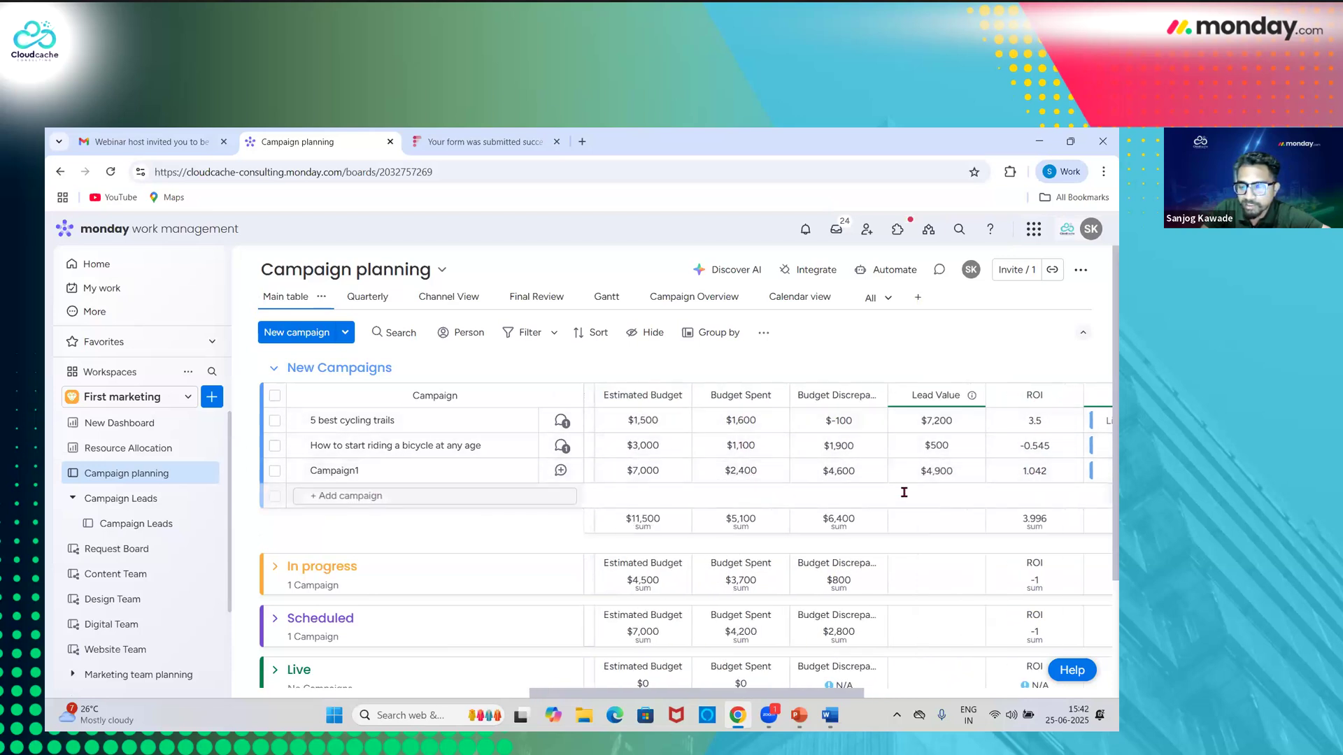
pyautogui.hscroll(1, 924, 476)
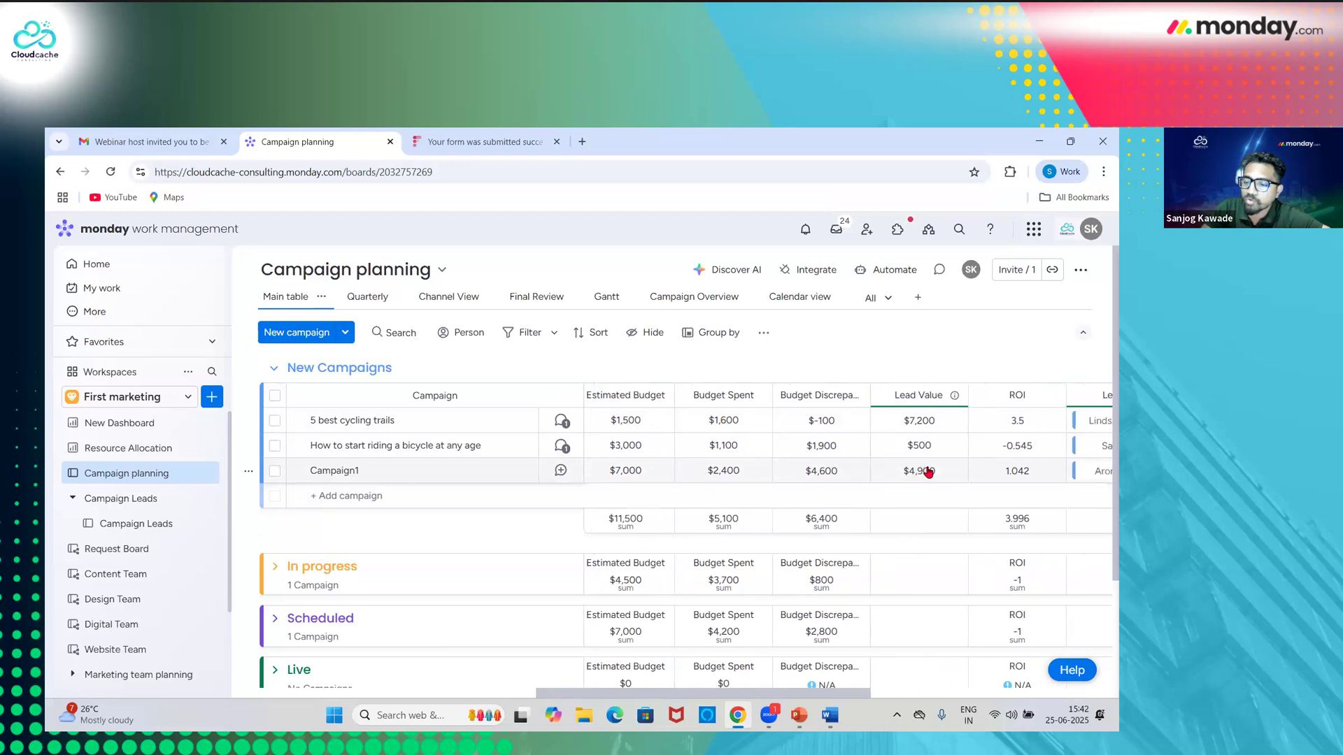
pyautogui.hscroll(2, 928, 473)
pyautogui.hscroll(-3, 928, 473)
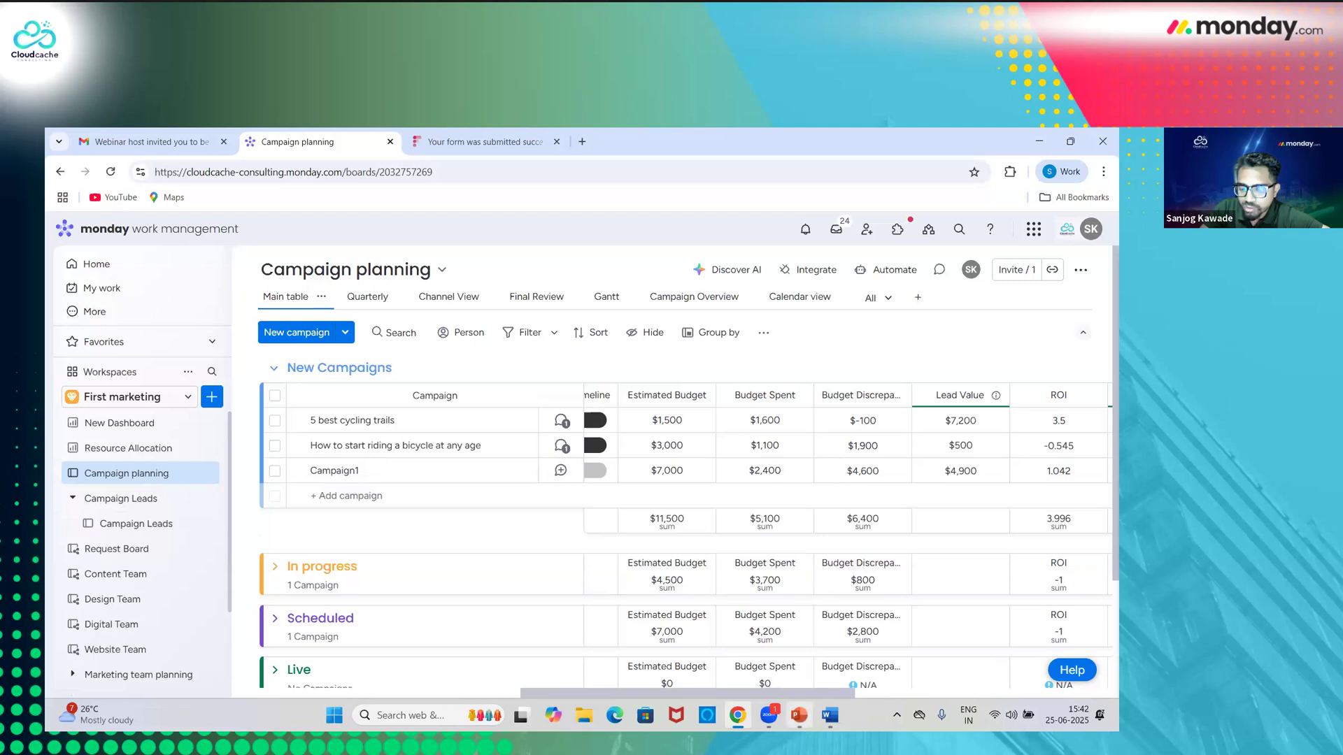
# - Switch to the PowerPoint deck, show the Lead and ROI Tracking and Content Progress slides, and return to the Campaign planning board in Chrome
pyautogui.moveTo(800, 715)
pyautogui.click(799, 647)
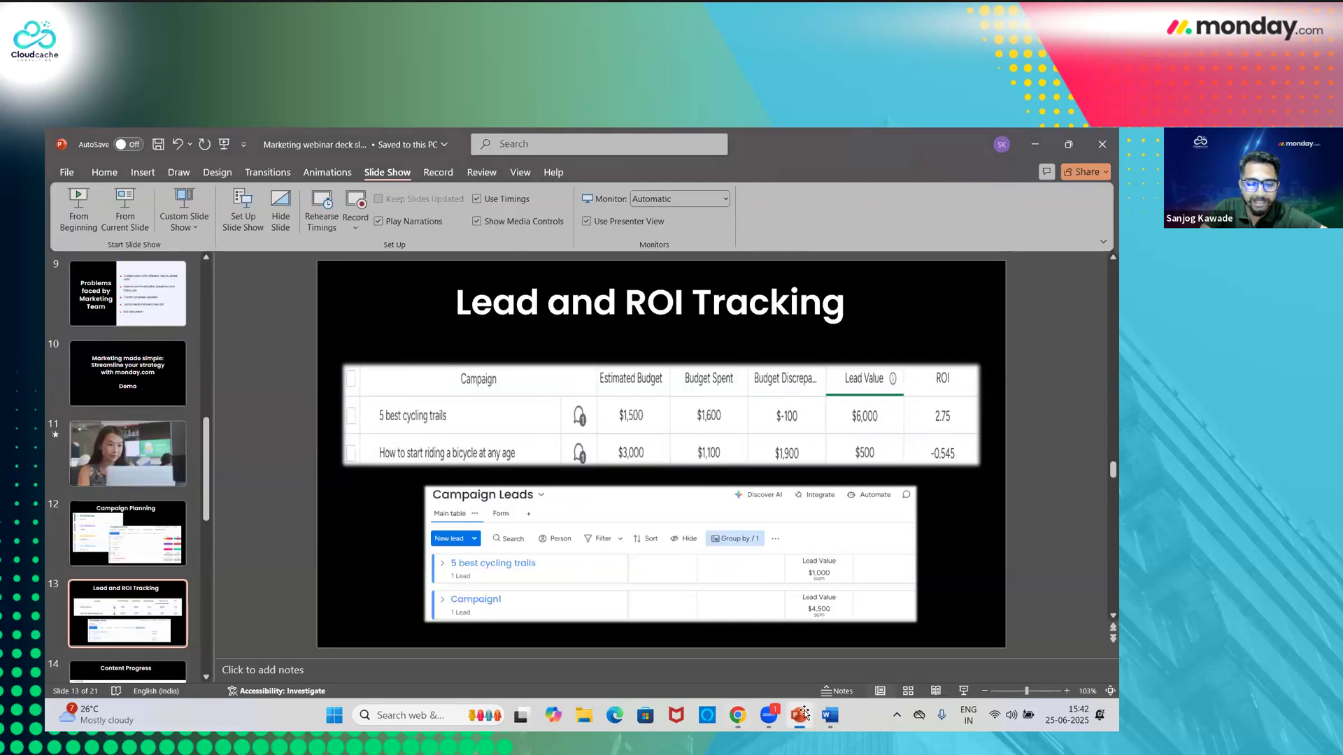
pyautogui.scroll(-1, 143, 602)
pyautogui.click(142, 606)
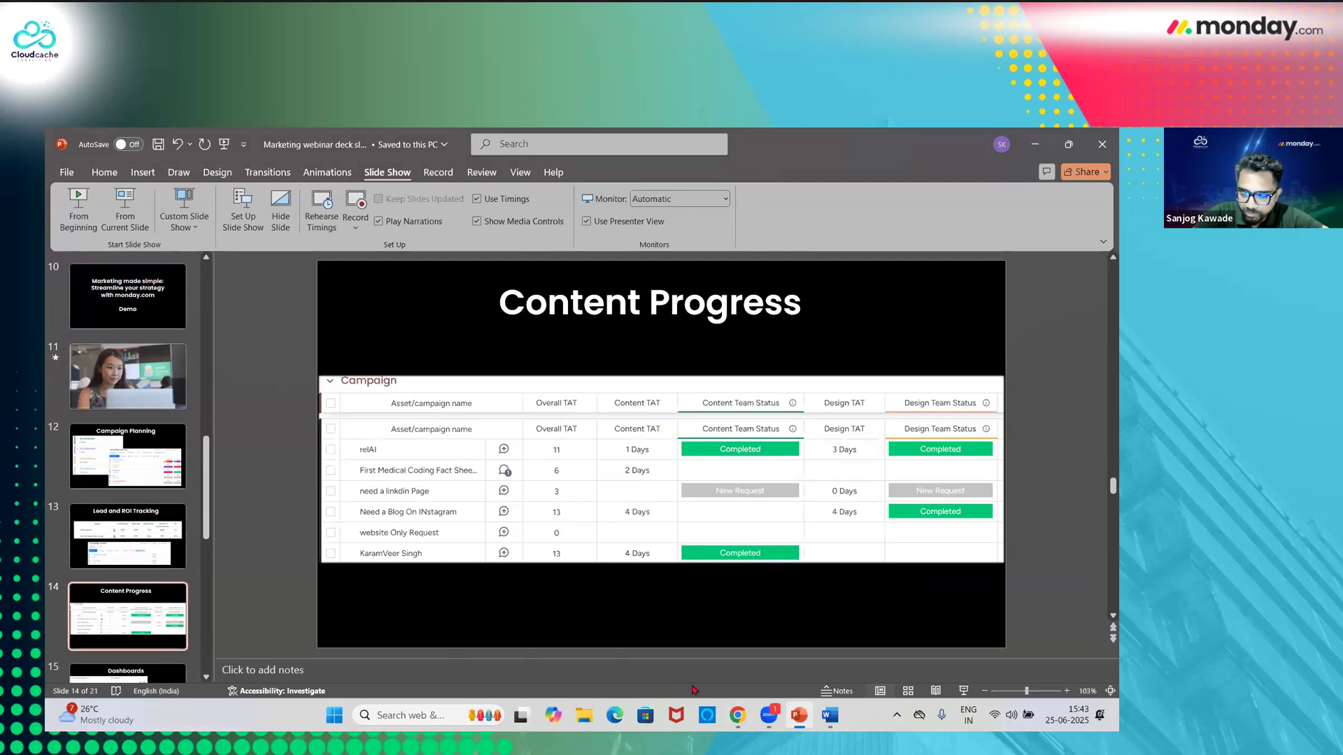
pyautogui.click(737, 715)
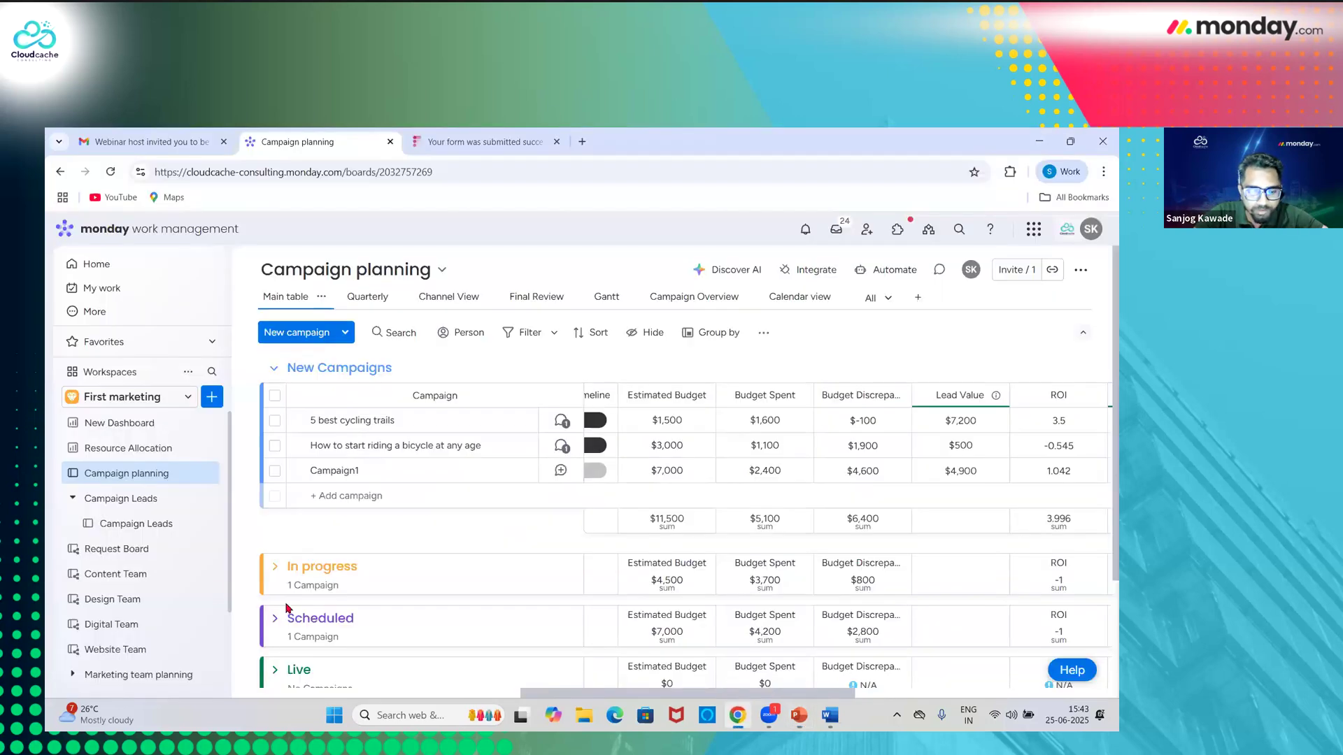
# - Leave the Campaign planning board and open the request form of the Request Board
pyautogui.scroll(-2, 133, 559)
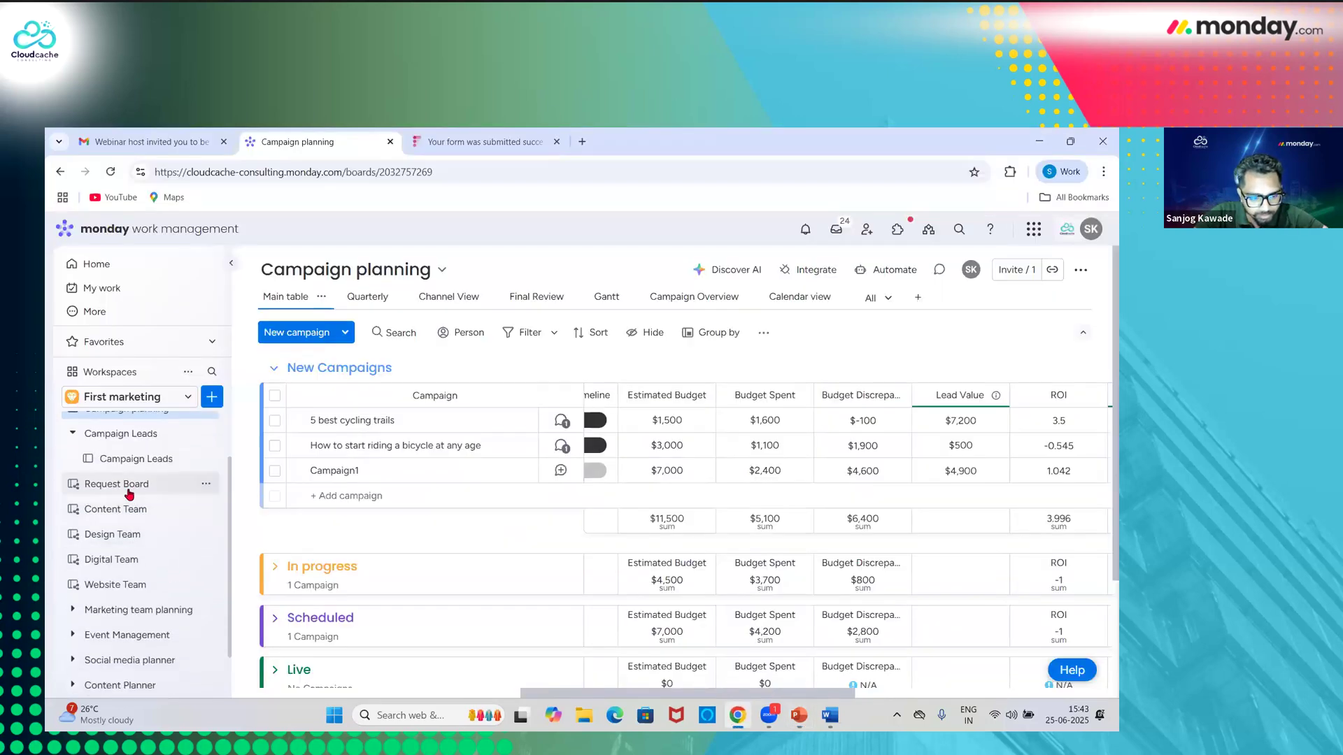
pyautogui.scroll(1, 130, 494)
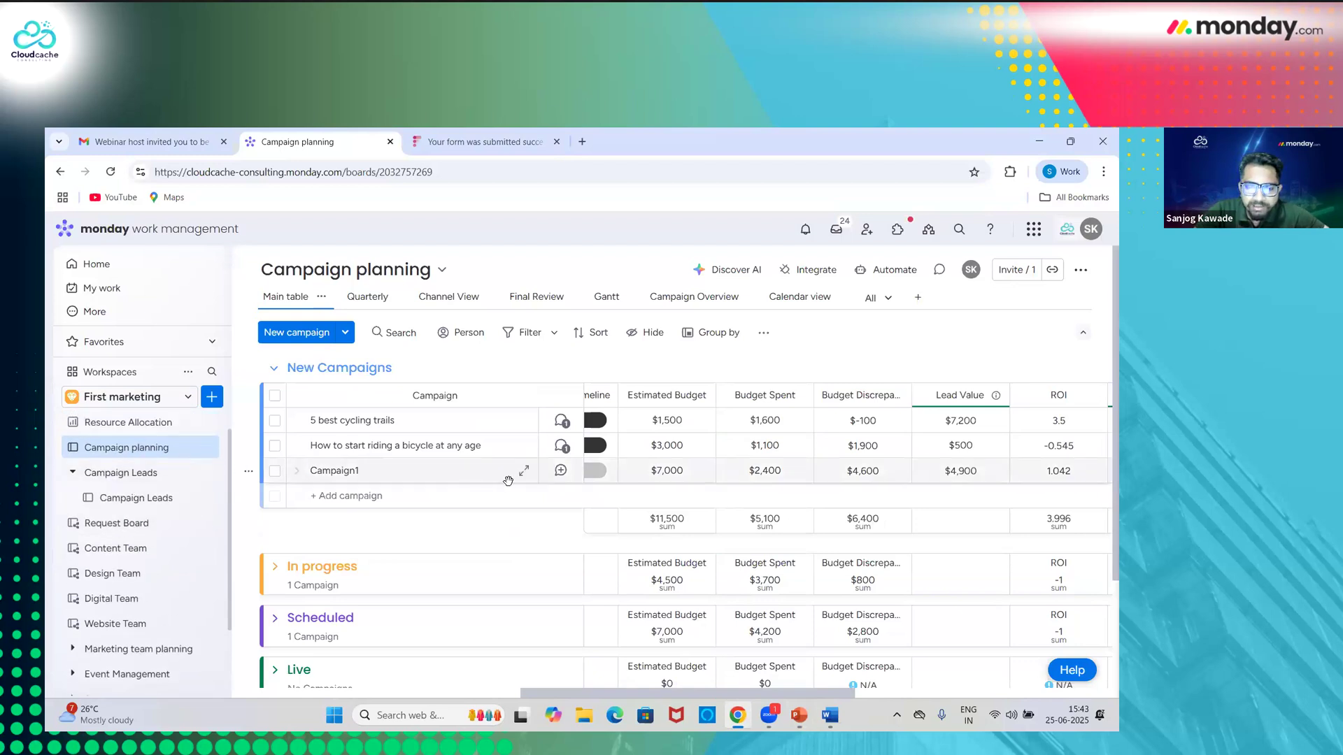
pyautogui.hscroll(10, 708, 480)
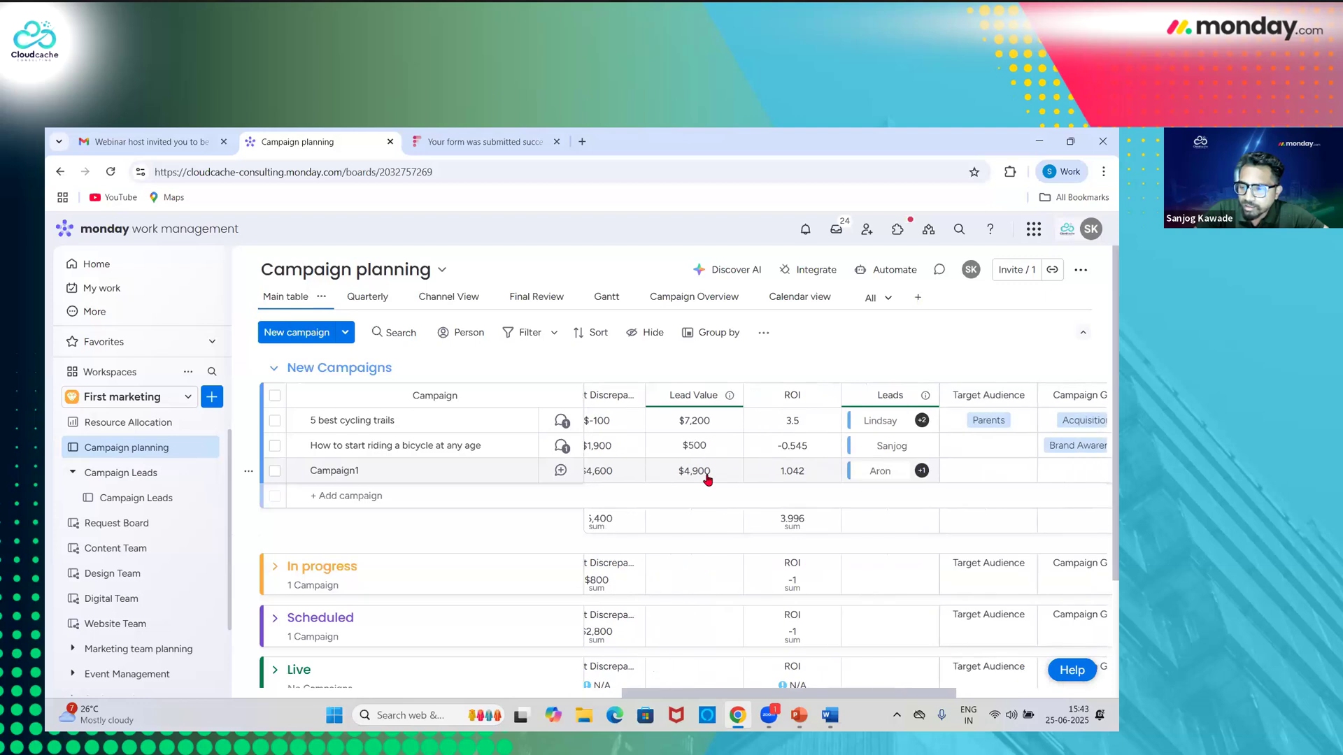
pyautogui.click(119, 526)
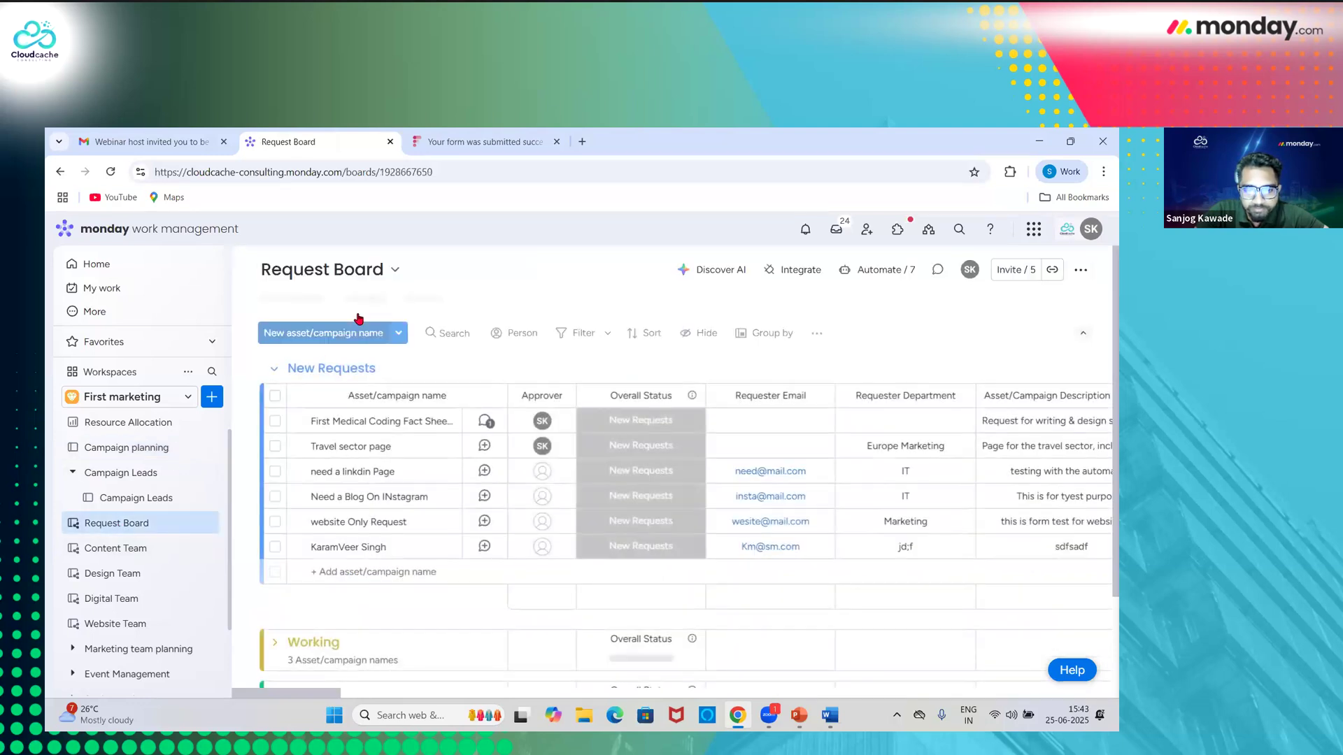
pyautogui.click(365, 298)
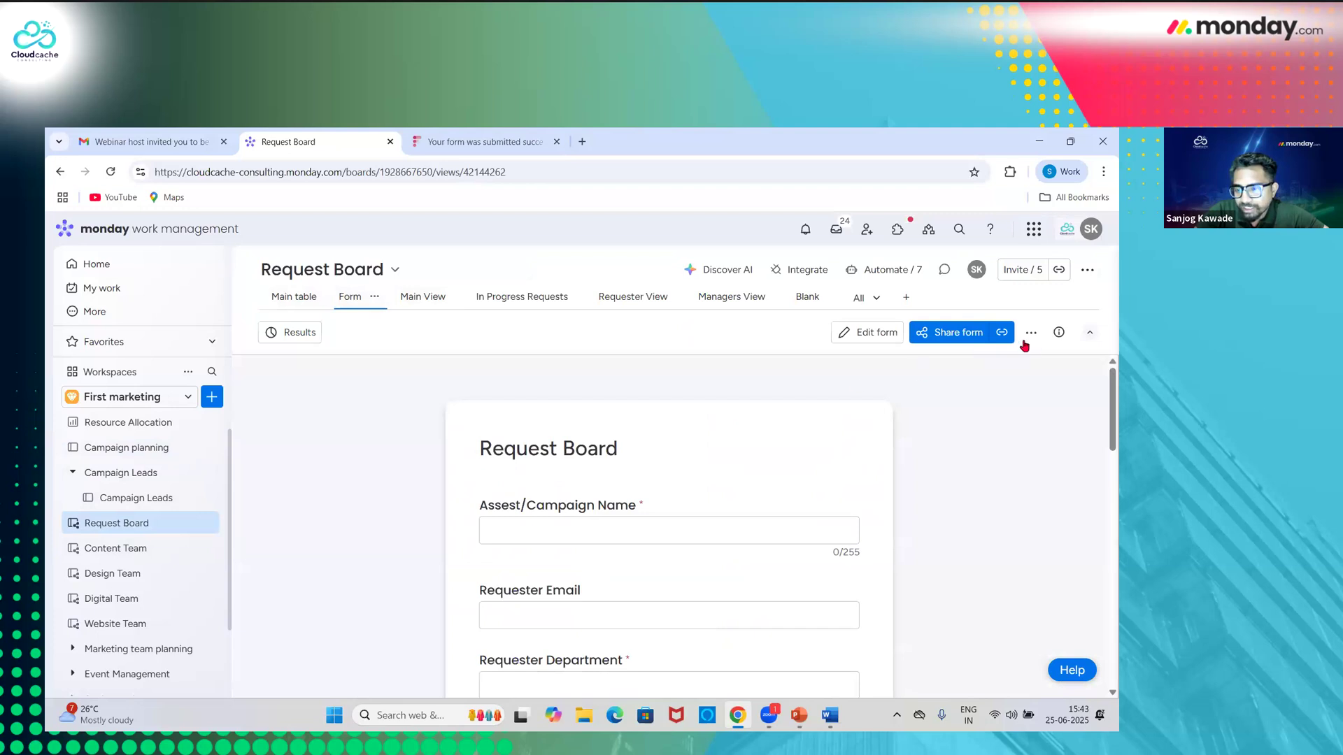
# - Examine the request form's sharing settings and its other sharing options, then close the sharing dialog
pyautogui.click(978, 336)
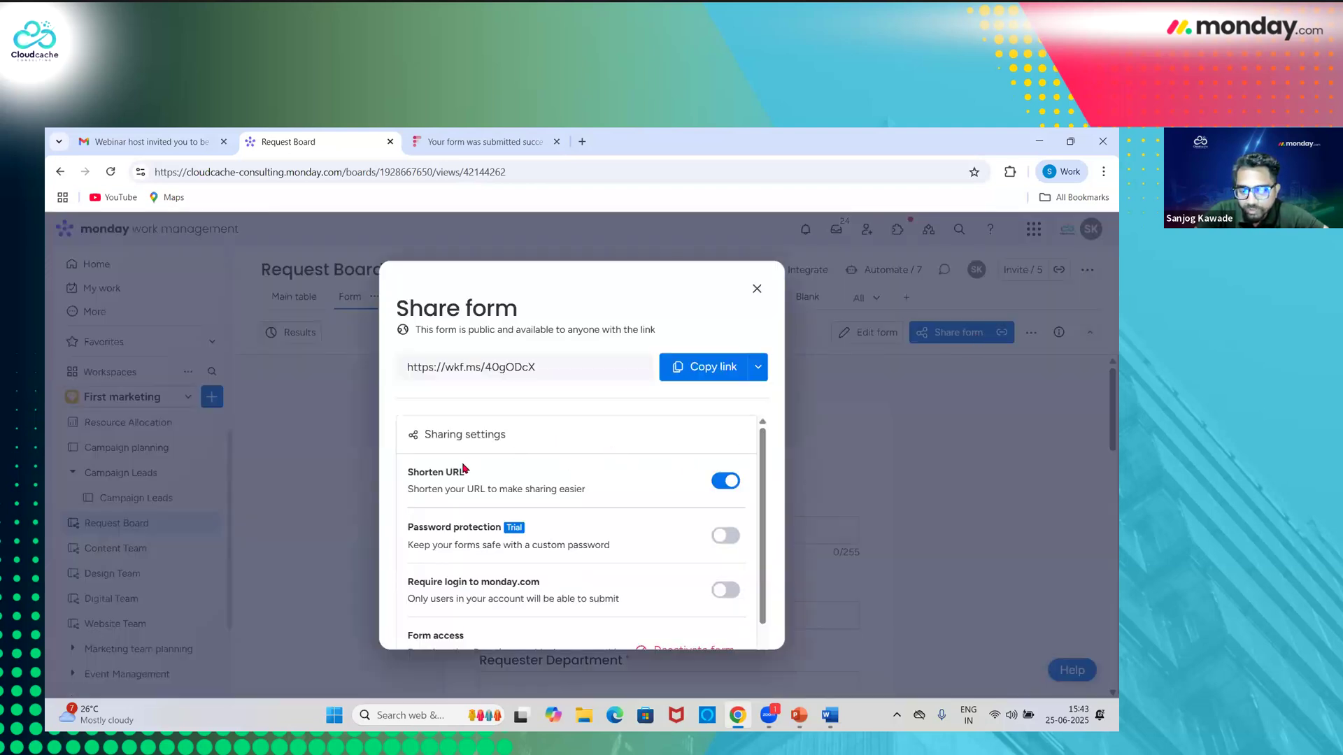
pyautogui.scroll(-1, 514, 484)
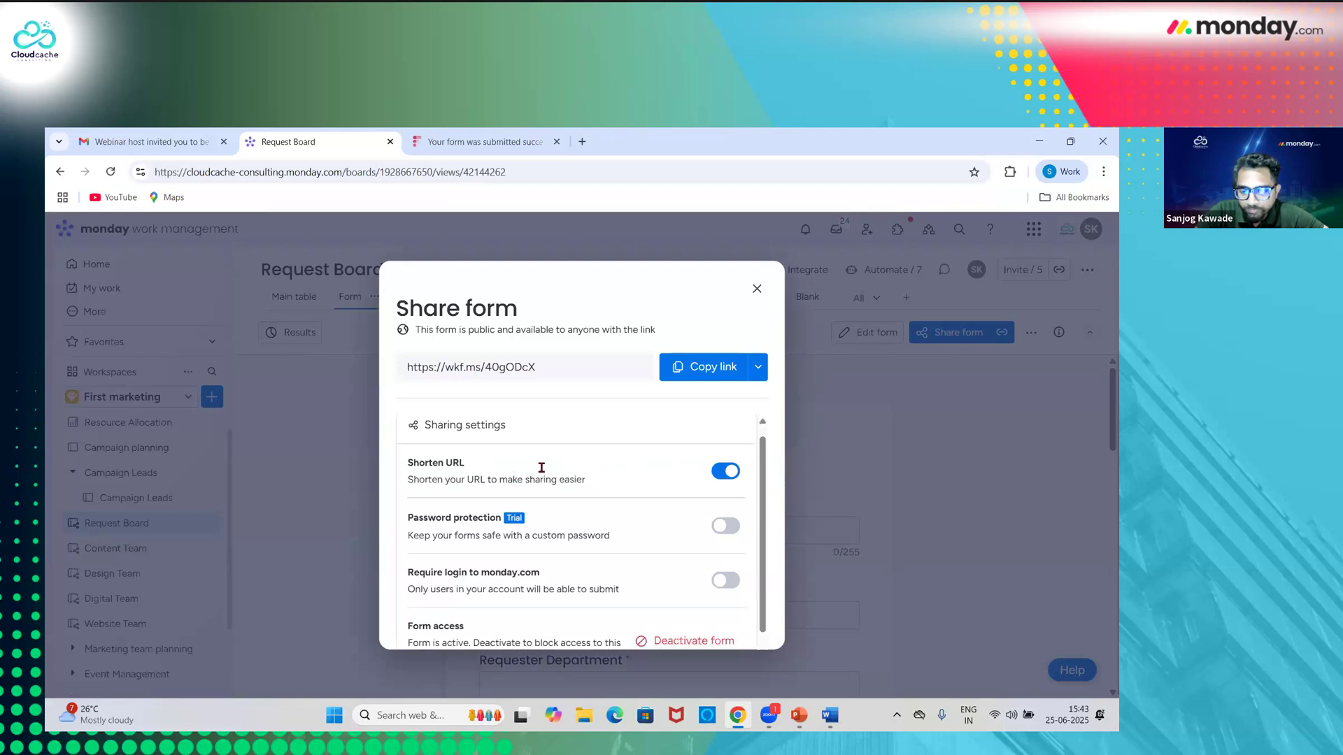
pyautogui.click(757, 367)
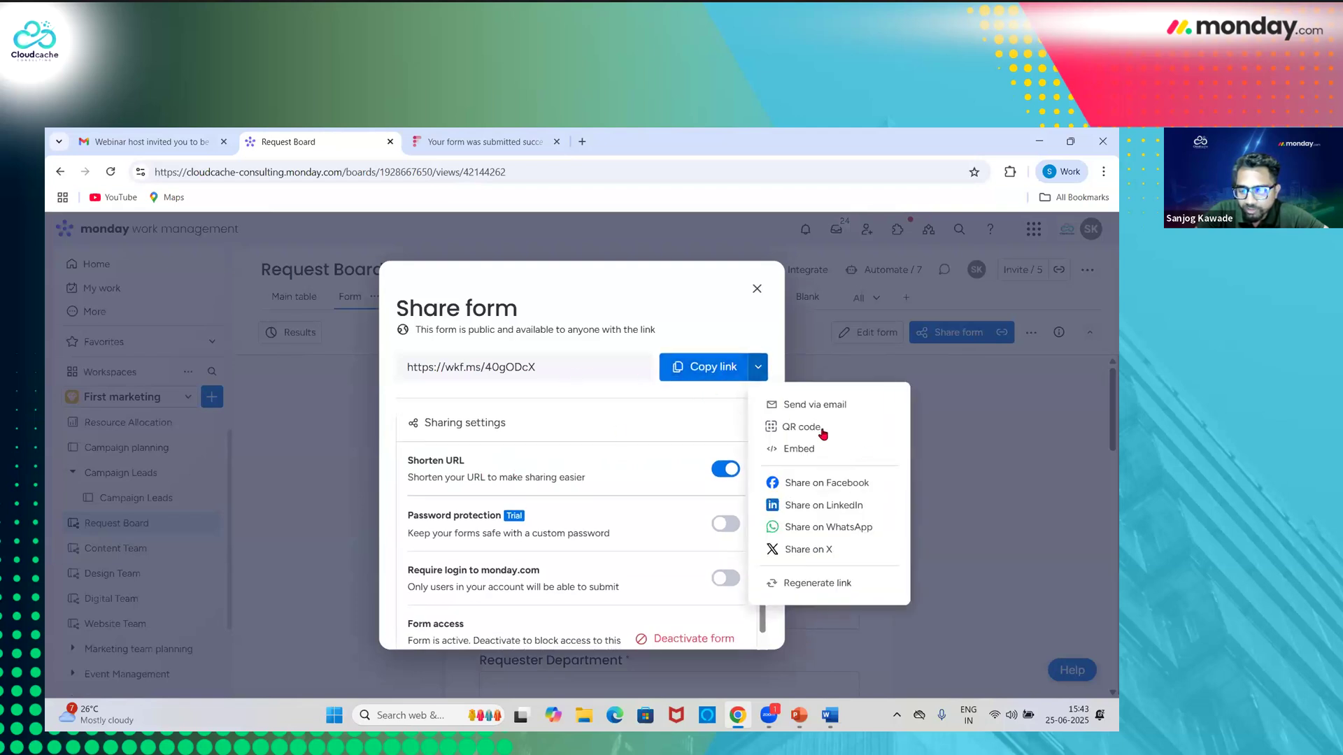
pyautogui.click(972, 458)
# - In the request form, mark the Content Team and the Design Team as involved
pyautogui.scroll(-1, 554, 535)
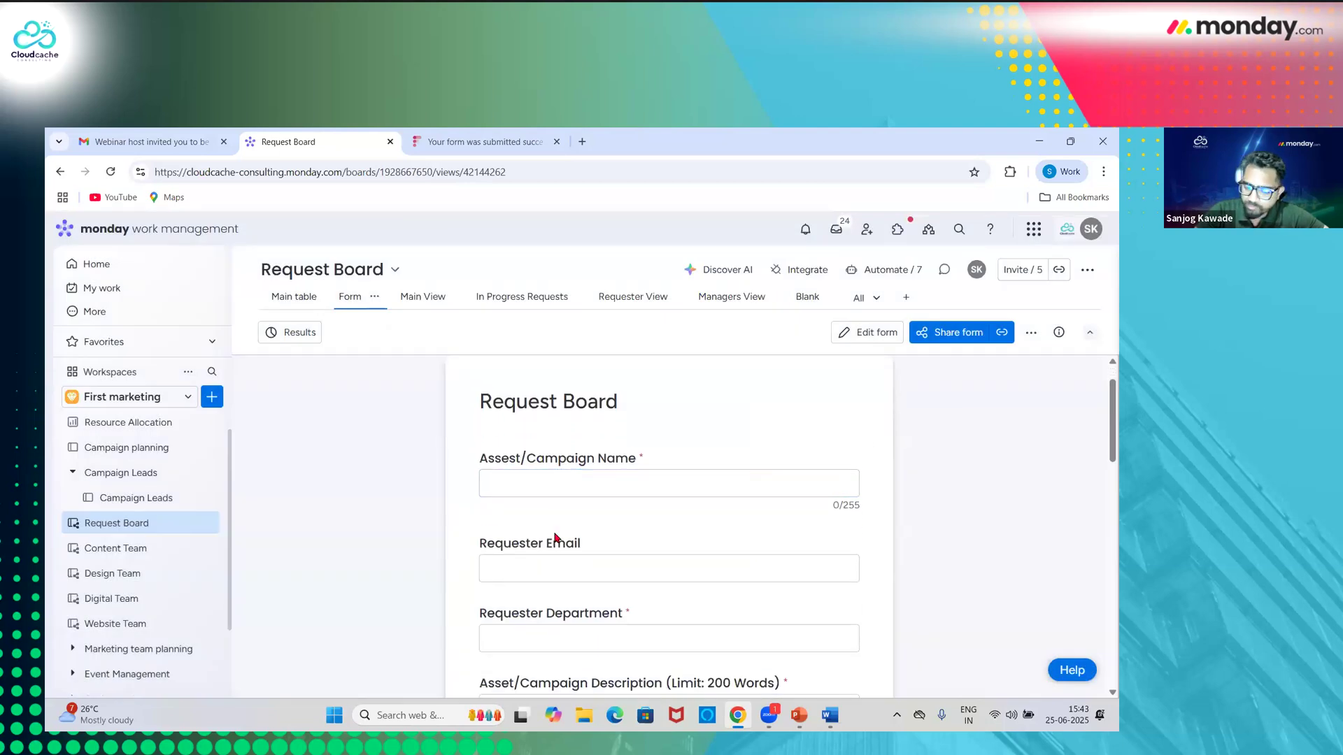
pyautogui.scroll(-1, 555, 537)
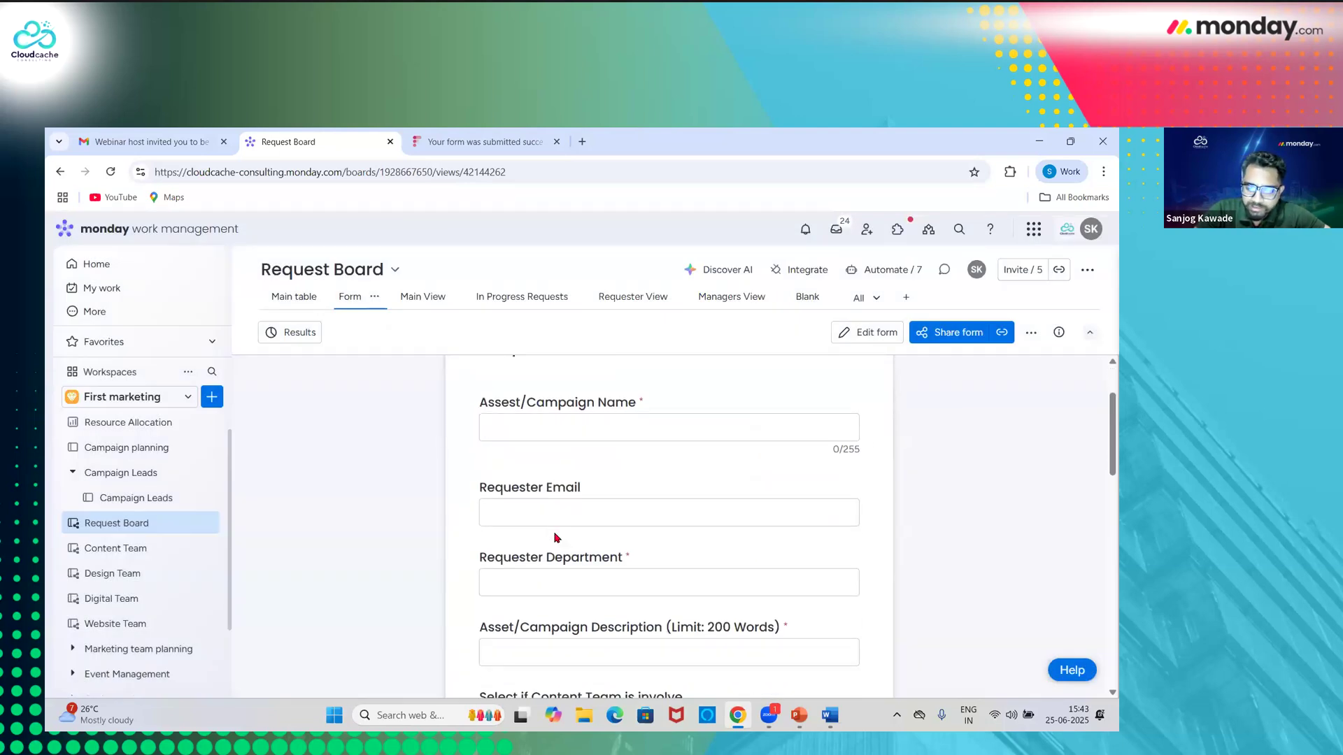
pyautogui.scroll(-2, 555, 538)
pyautogui.scroll(-2, 555, 538)
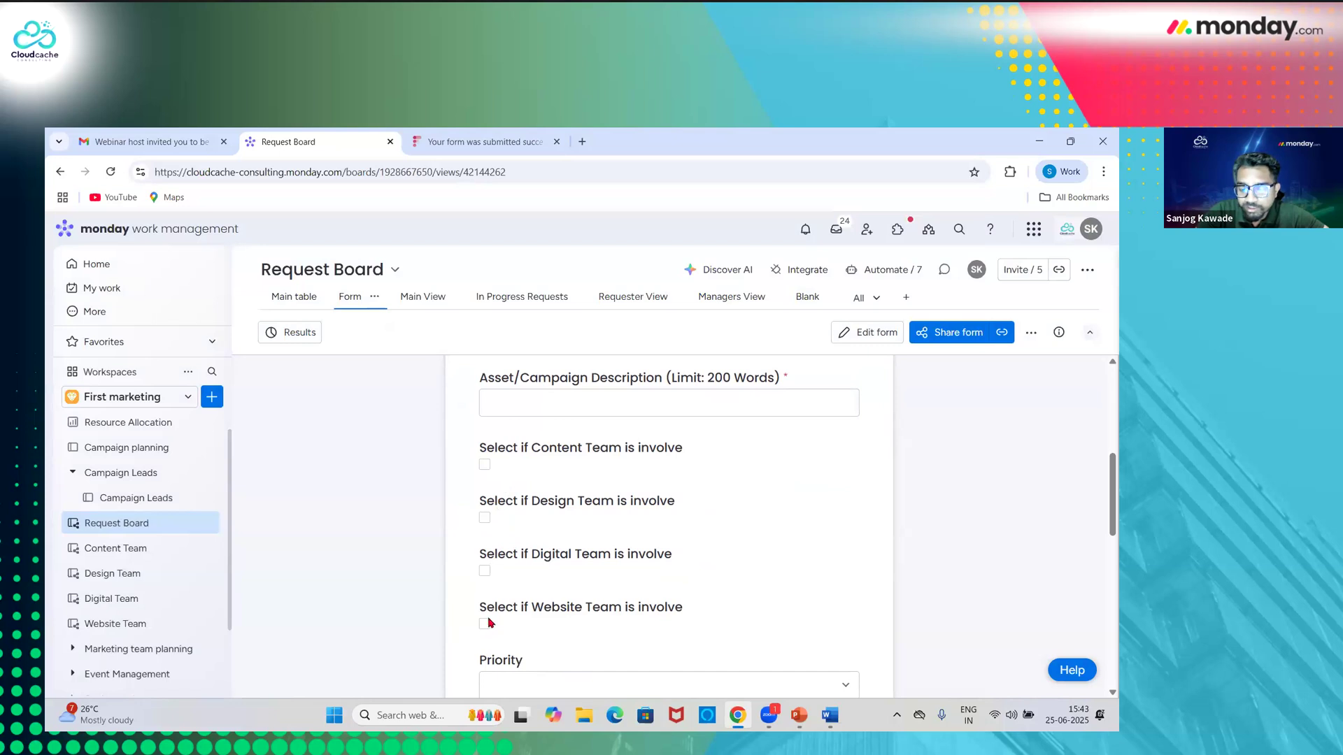
pyautogui.click(485, 465)
pyautogui.click(485, 517)
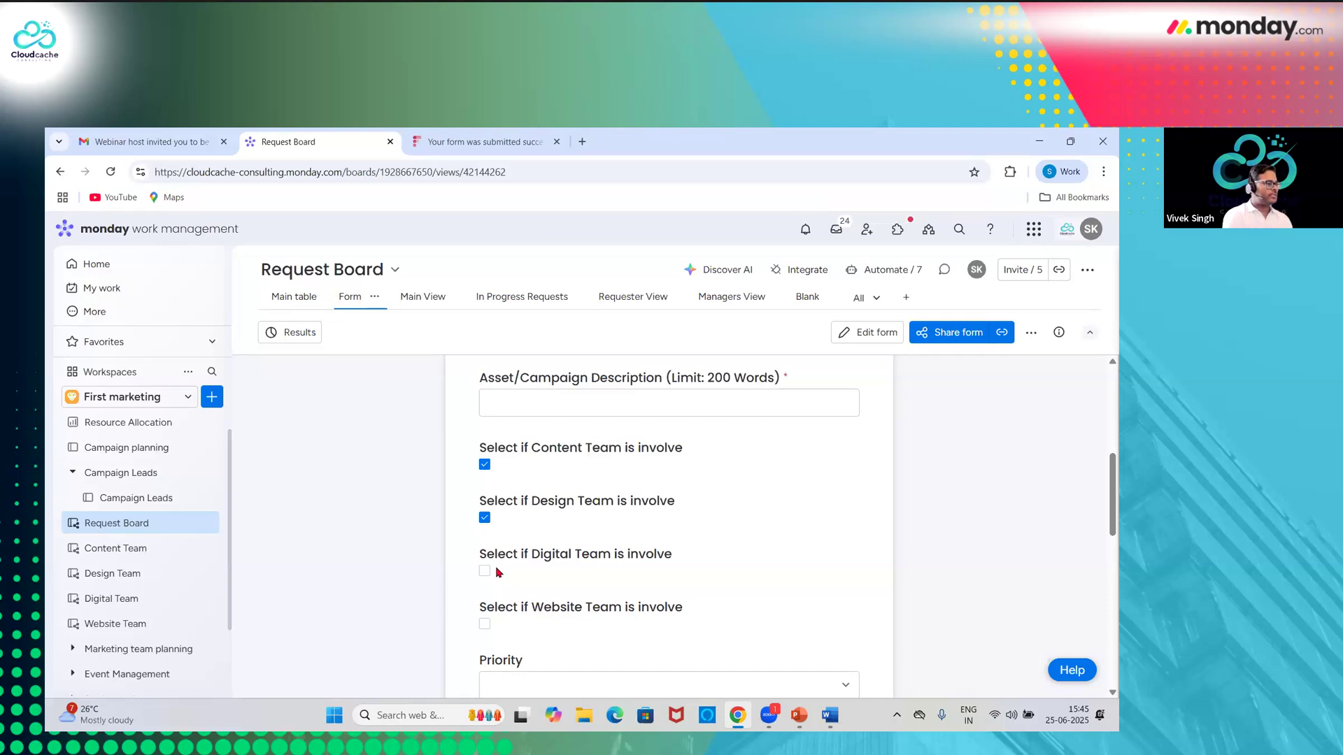
# - Set the request's Priority to High and its Request Type to Campaign
pyautogui.scroll(-2, 496, 565)
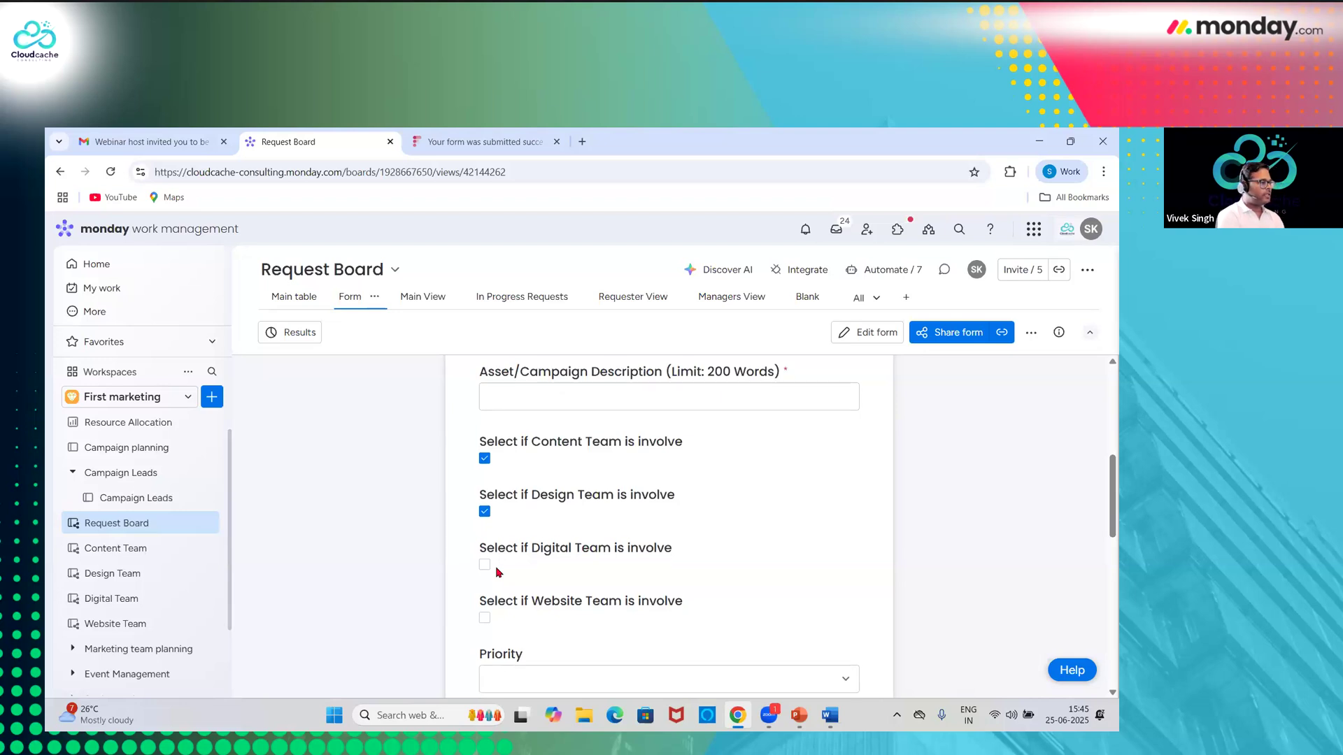
pyautogui.scroll(-1, 498, 572)
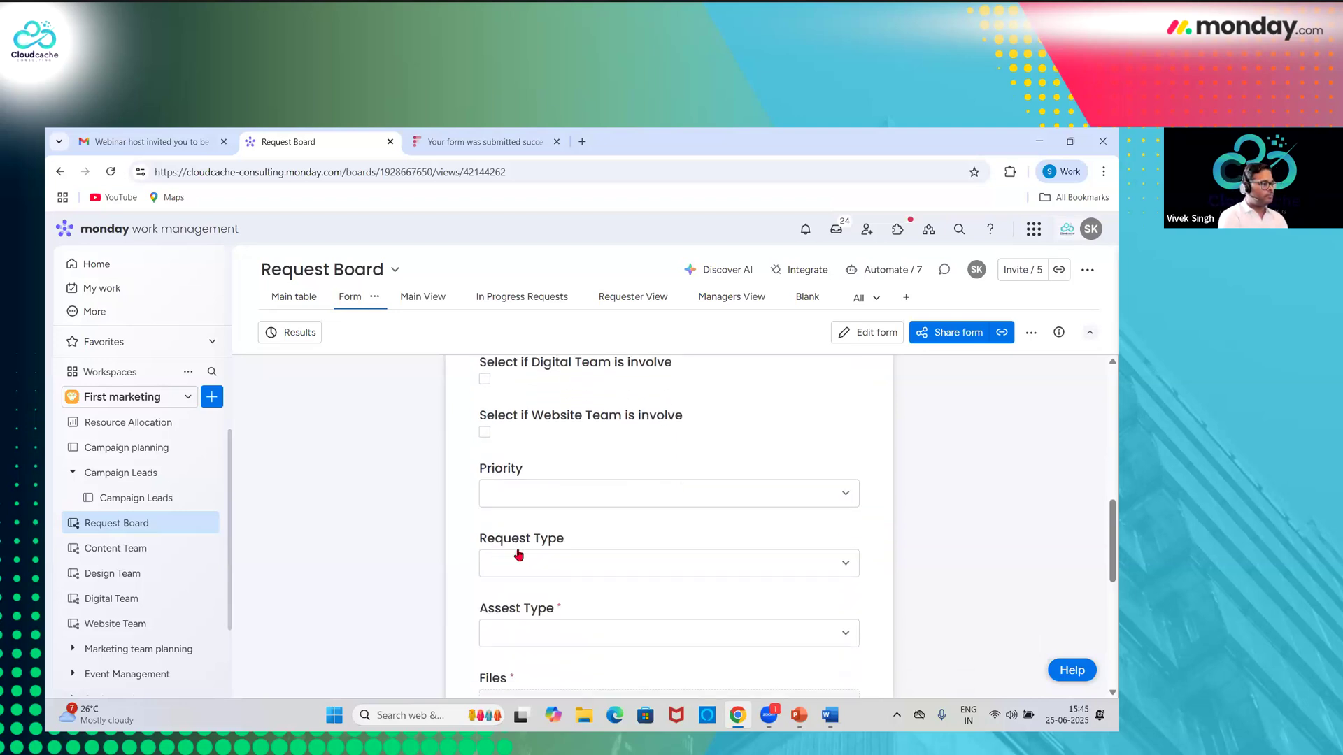
pyautogui.click(587, 501)
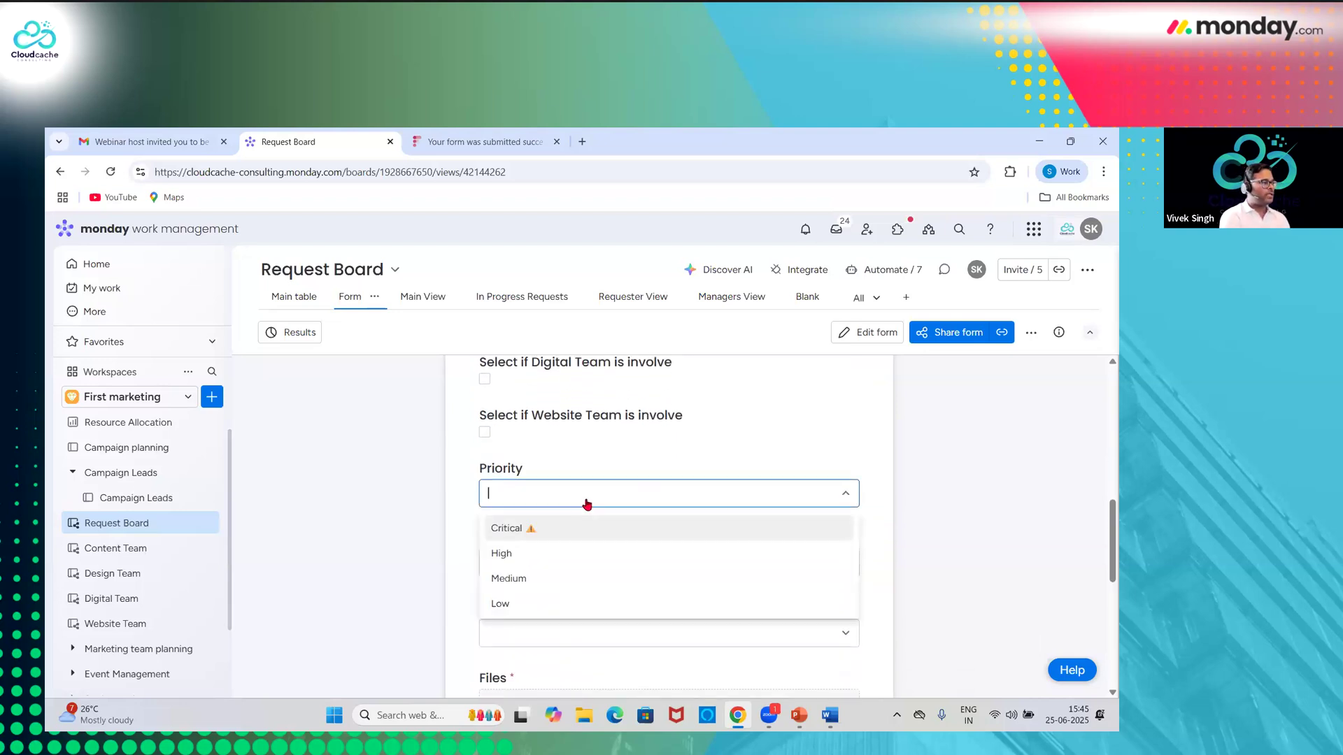
pyautogui.click(543, 552)
pyautogui.click(549, 564)
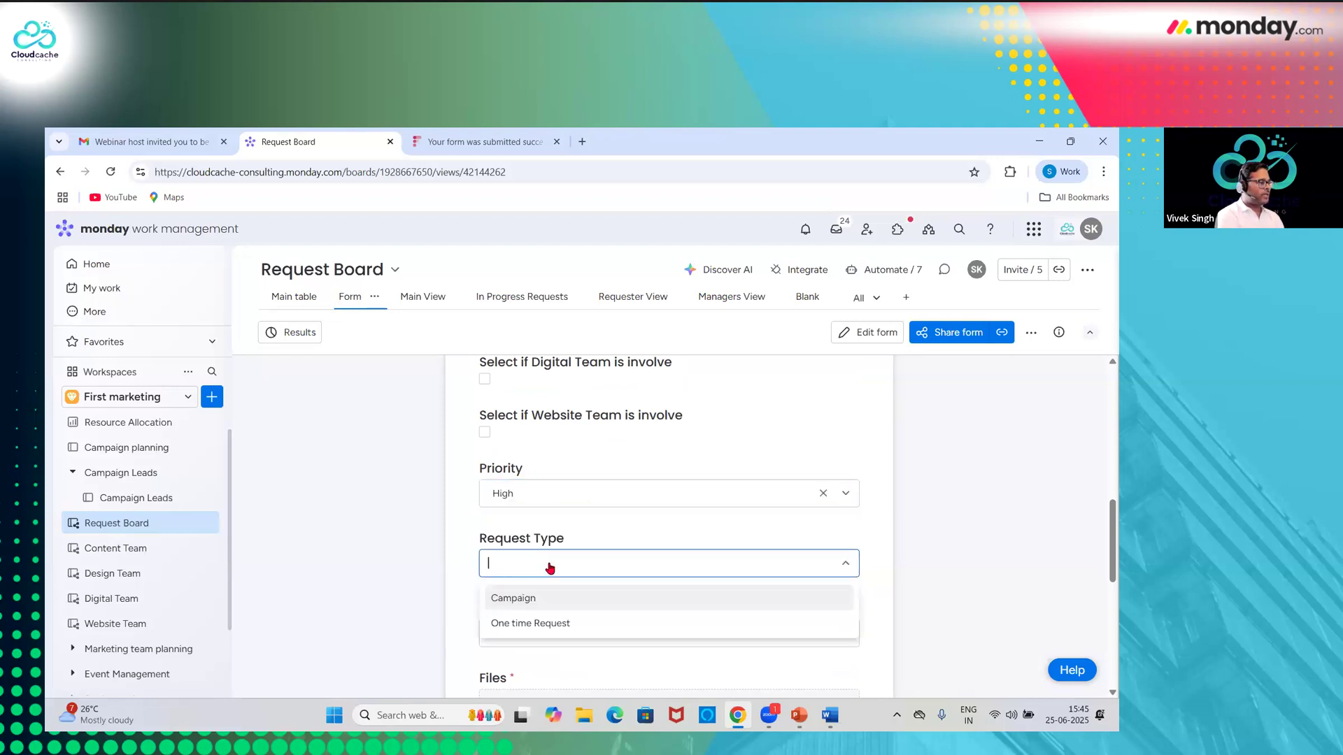
pyautogui.click(546, 601)
# - Choose Badges, Brochers and ClientVisit as the request's asset types
pyautogui.scroll(-2, 552, 576)
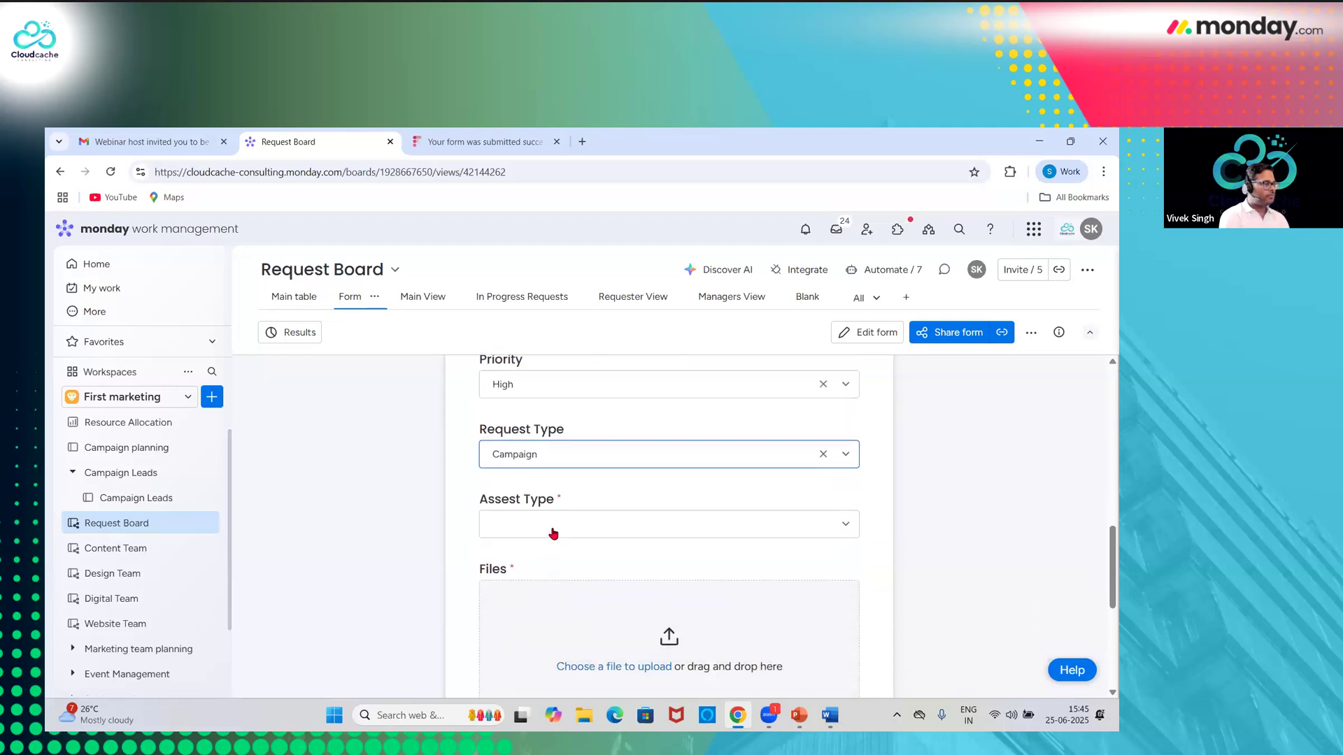
pyautogui.click(553, 529)
pyautogui.click(530, 584)
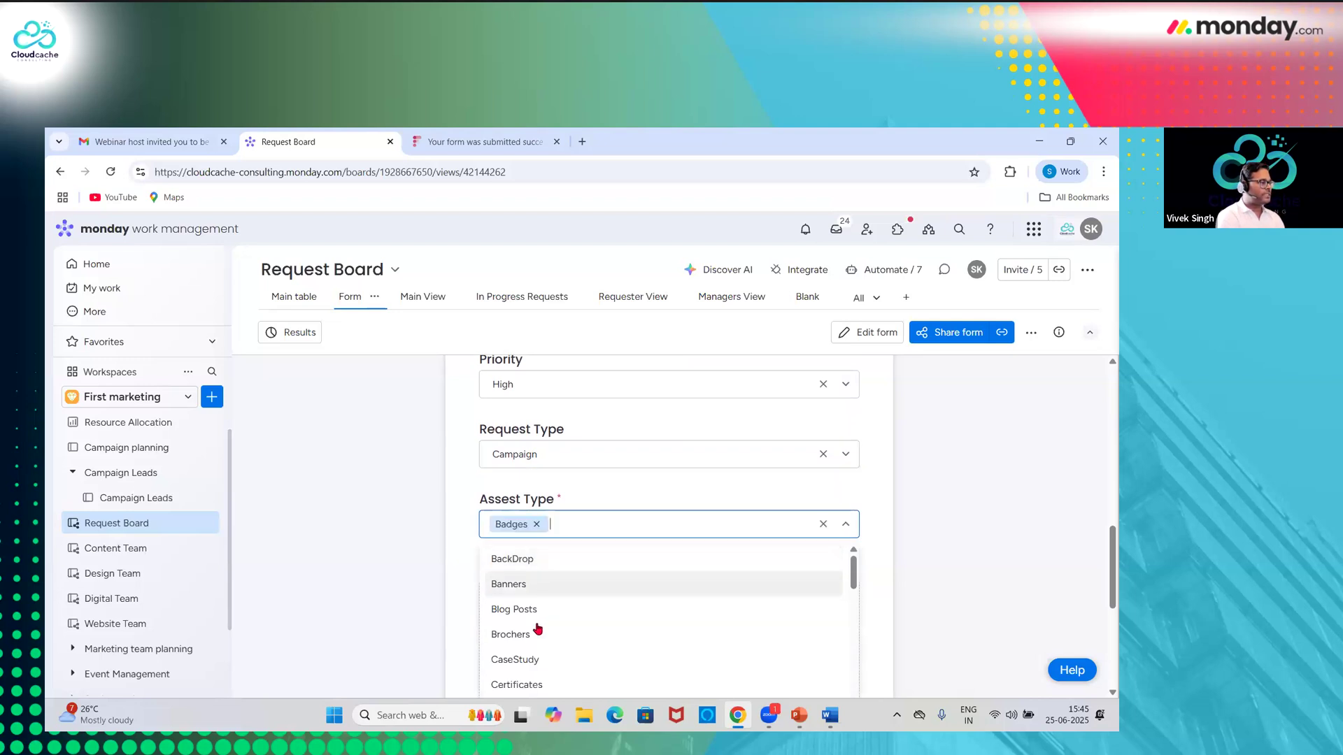
pyautogui.click(539, 634)
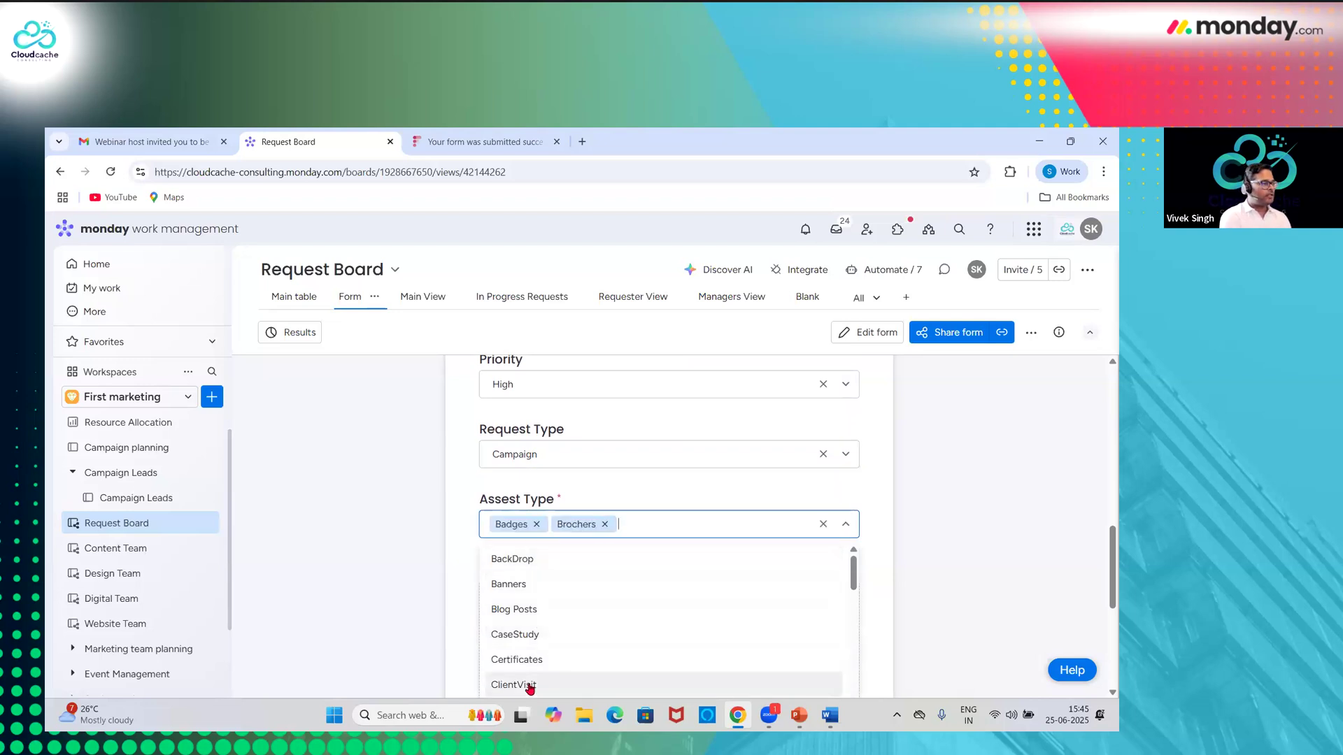
pyautogui.click(529, 688)
pyautogui.click(461, 544)
# - Enter "Demo Content" as the asset/campaign name in the request form
pyautogui.scroll(-5, 461, 545)
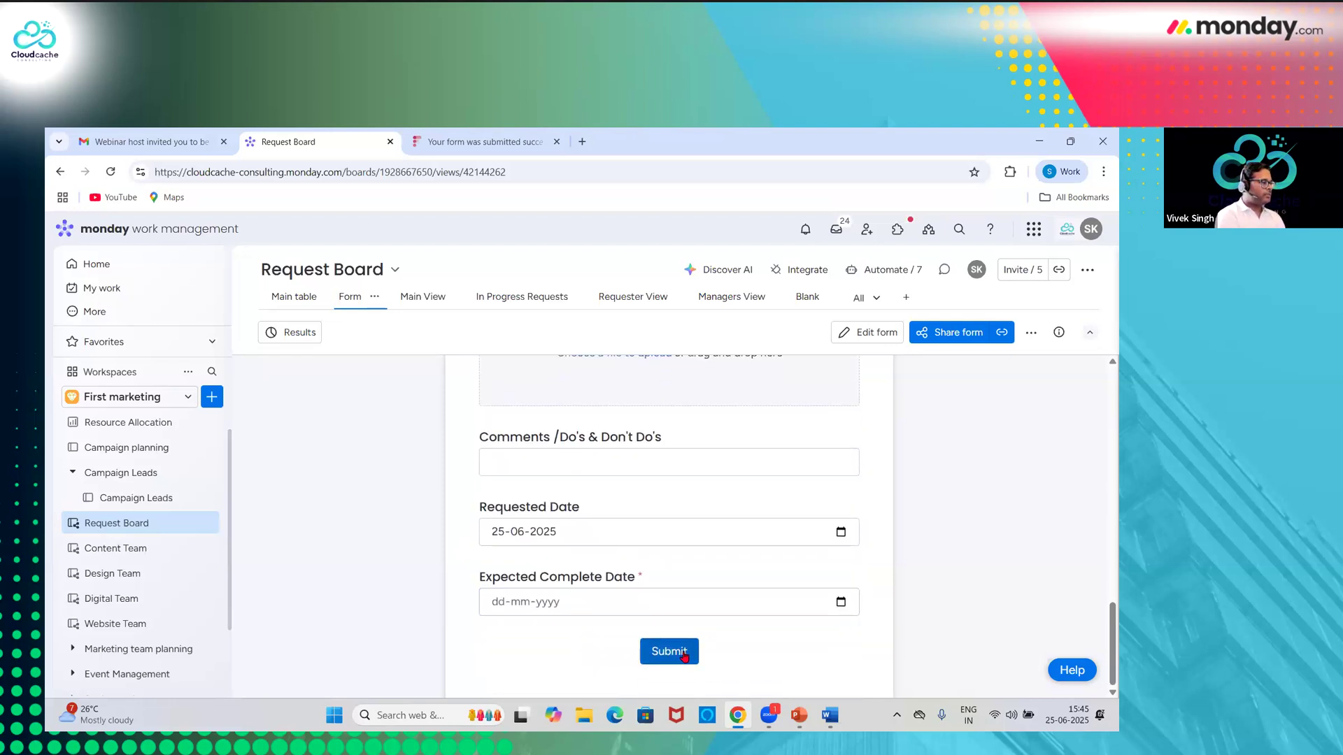
pyautogui.scroll(14, 684, 656)
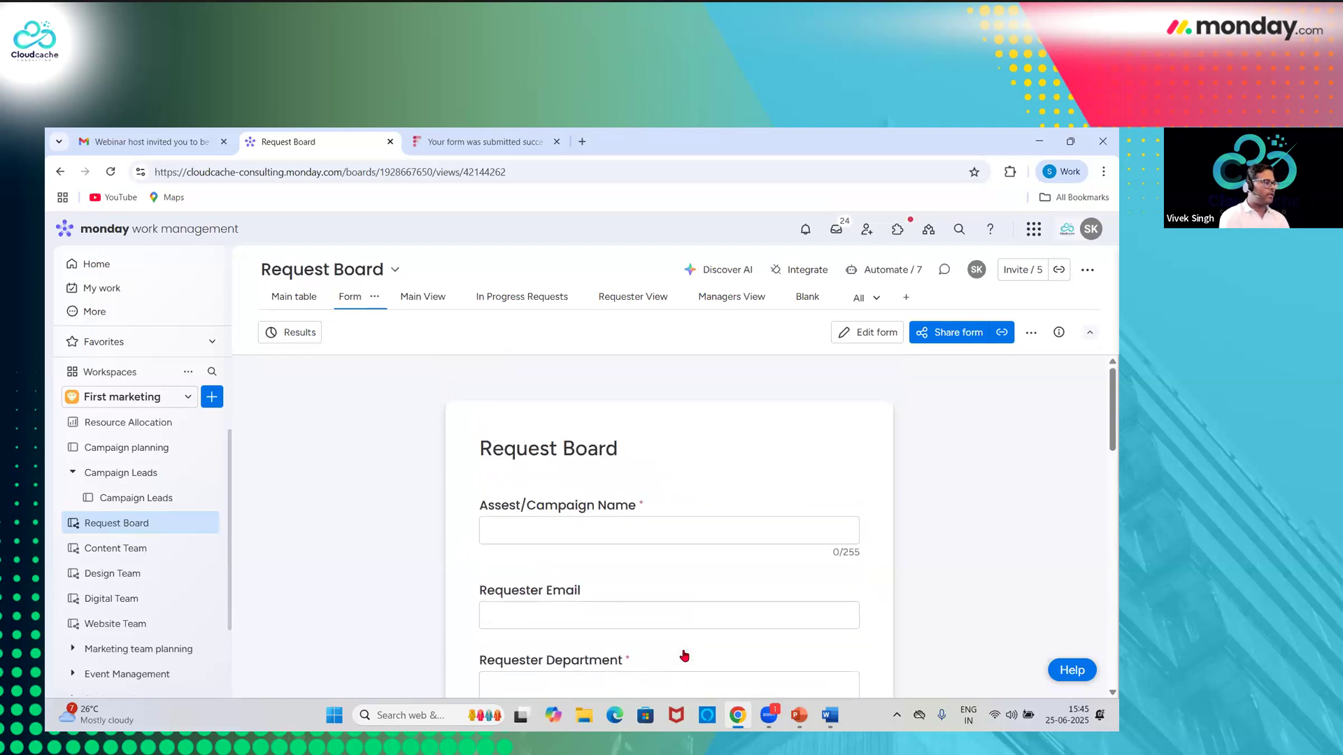
pyautogui.click(544, 537)
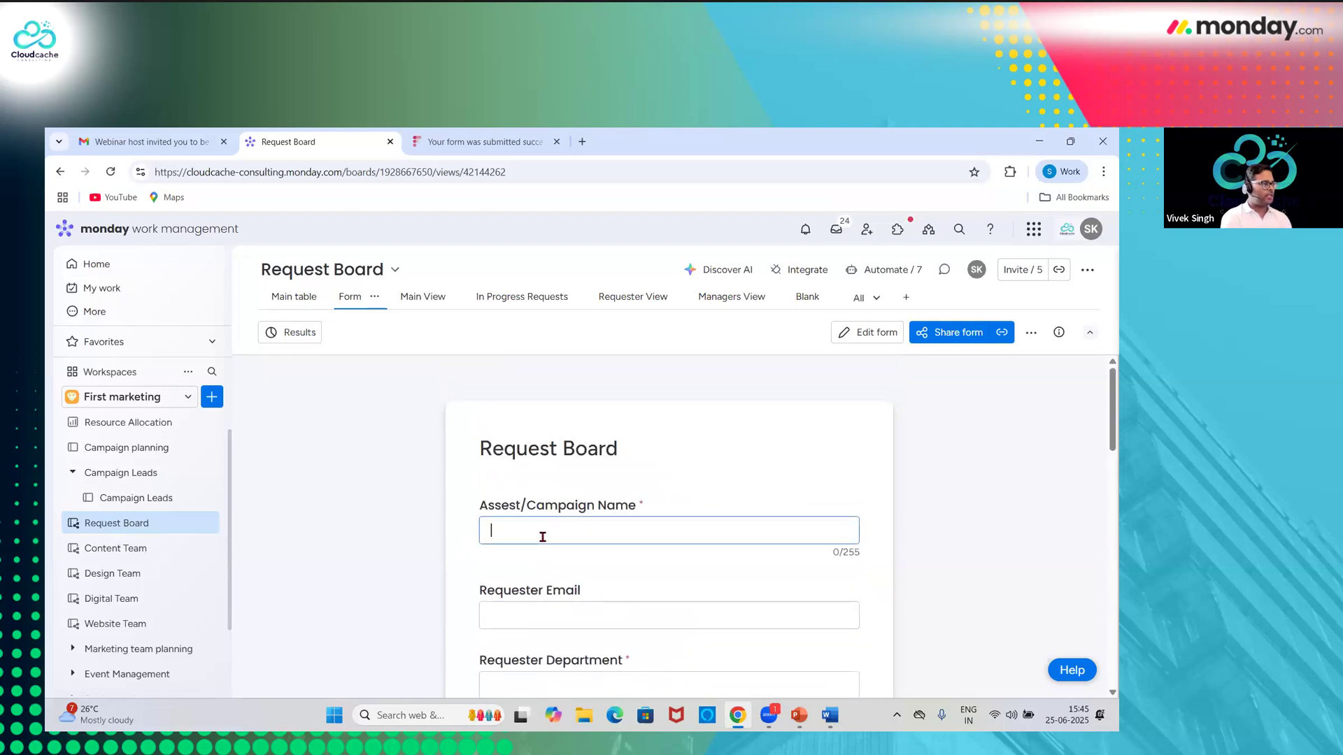
pyautogui.write('Demo Content')
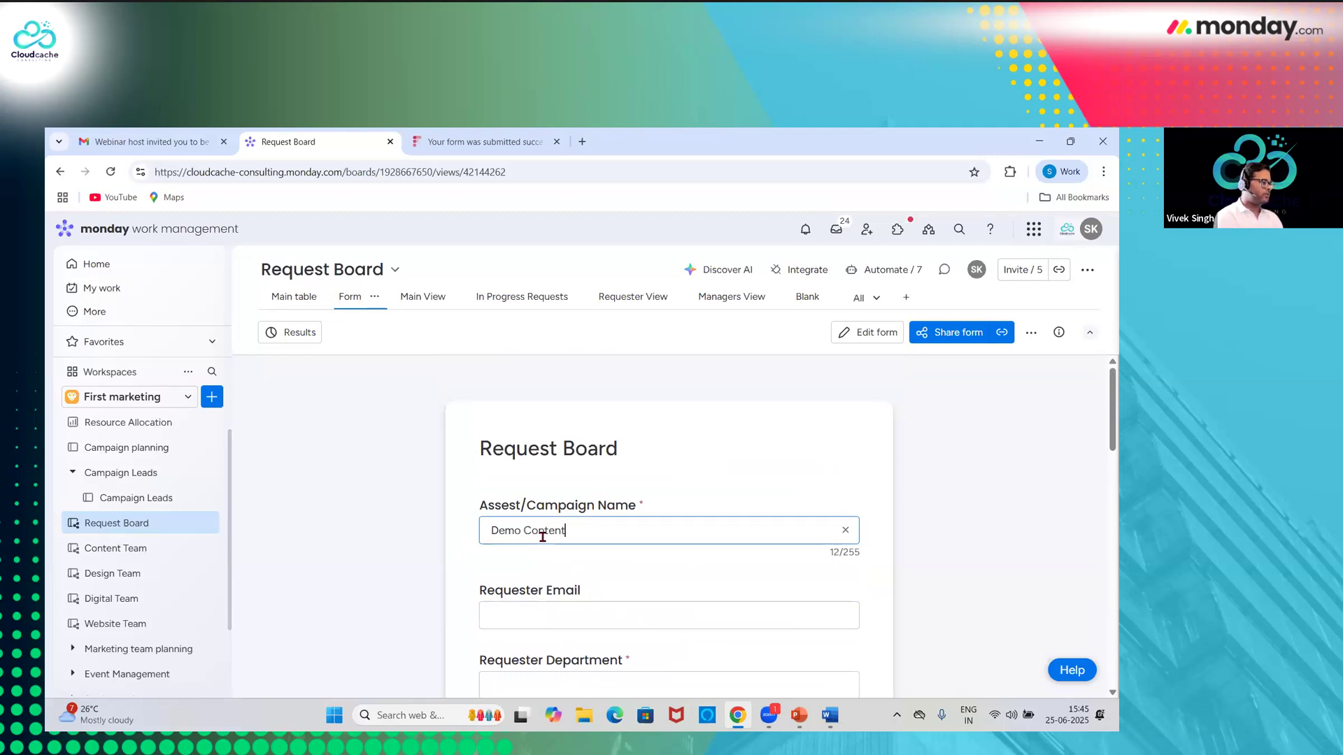
# - Review the form's file upload, comments and date fields together with the team, priority and request type selections
pyautogui.scroll(-15, 543, 536)
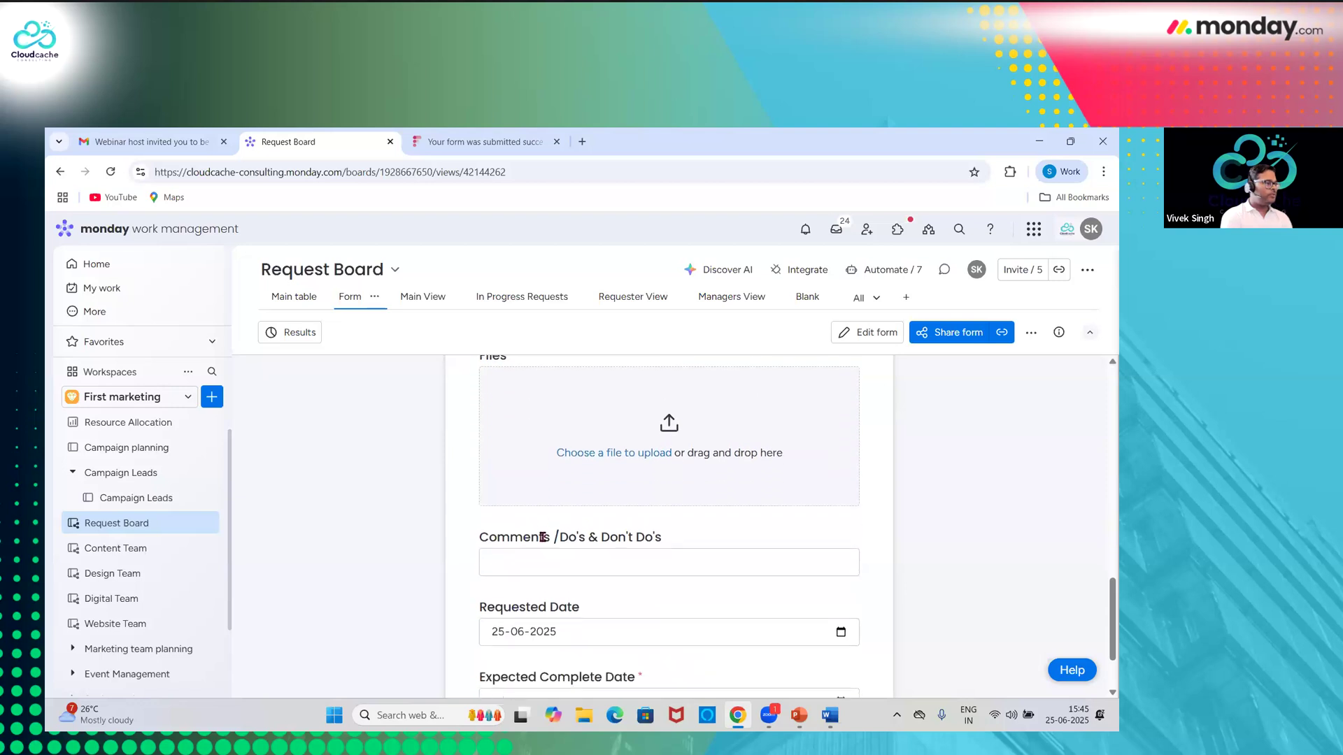
pyautogui.scroll(7, 545, 540)
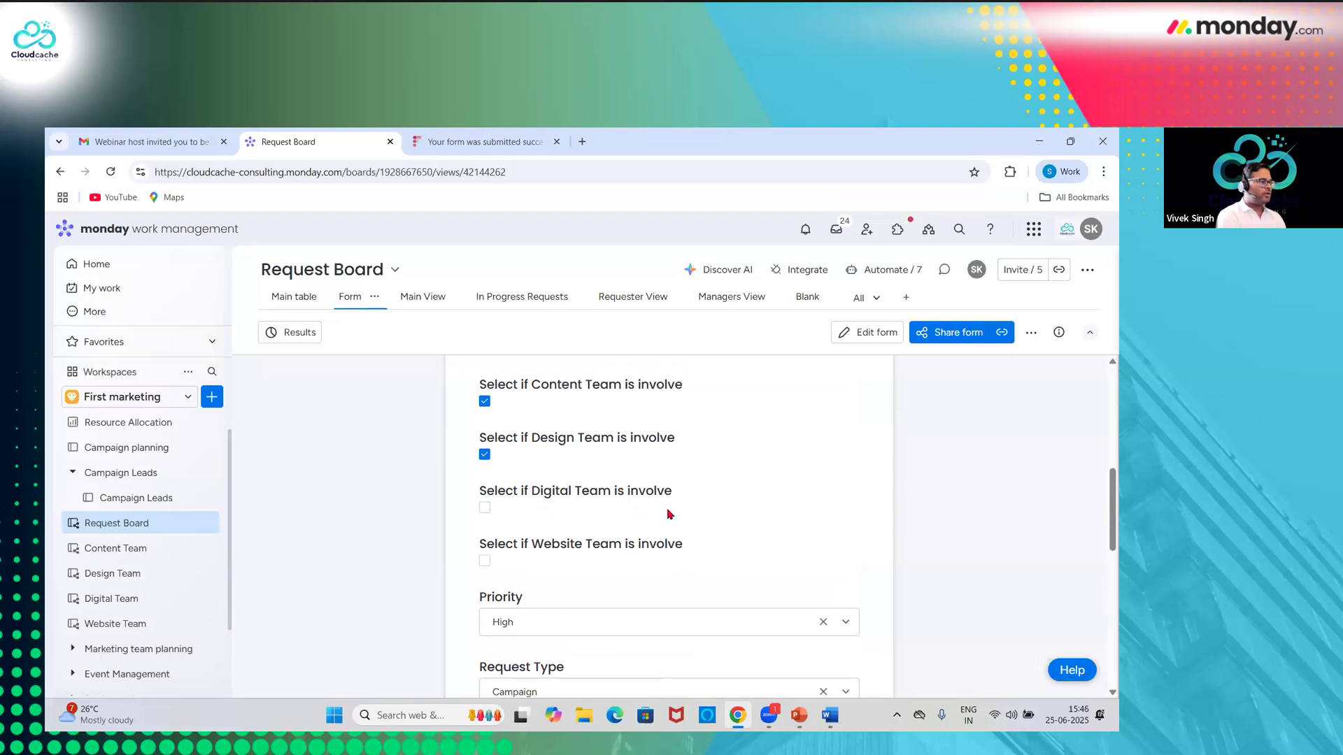
pyautogui.scroll(-8, 668, 514)
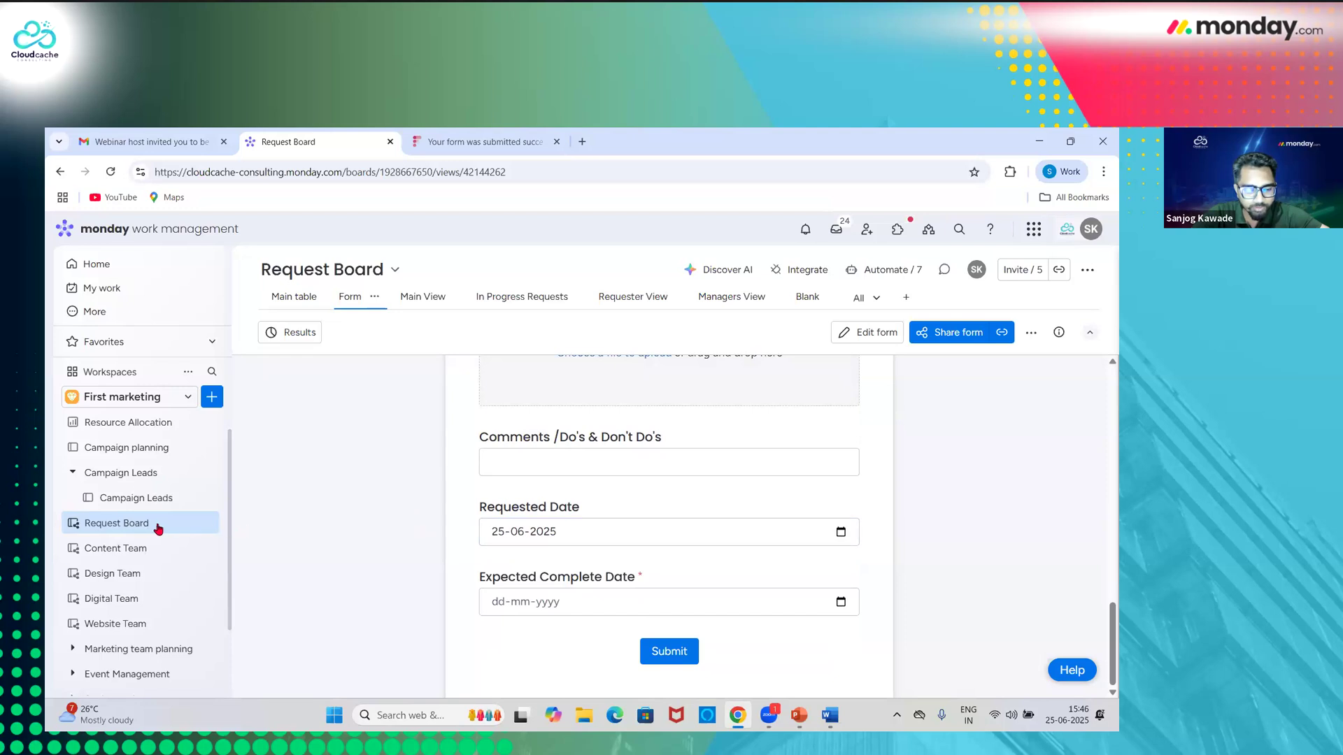
pyautogui.click(670, 469)
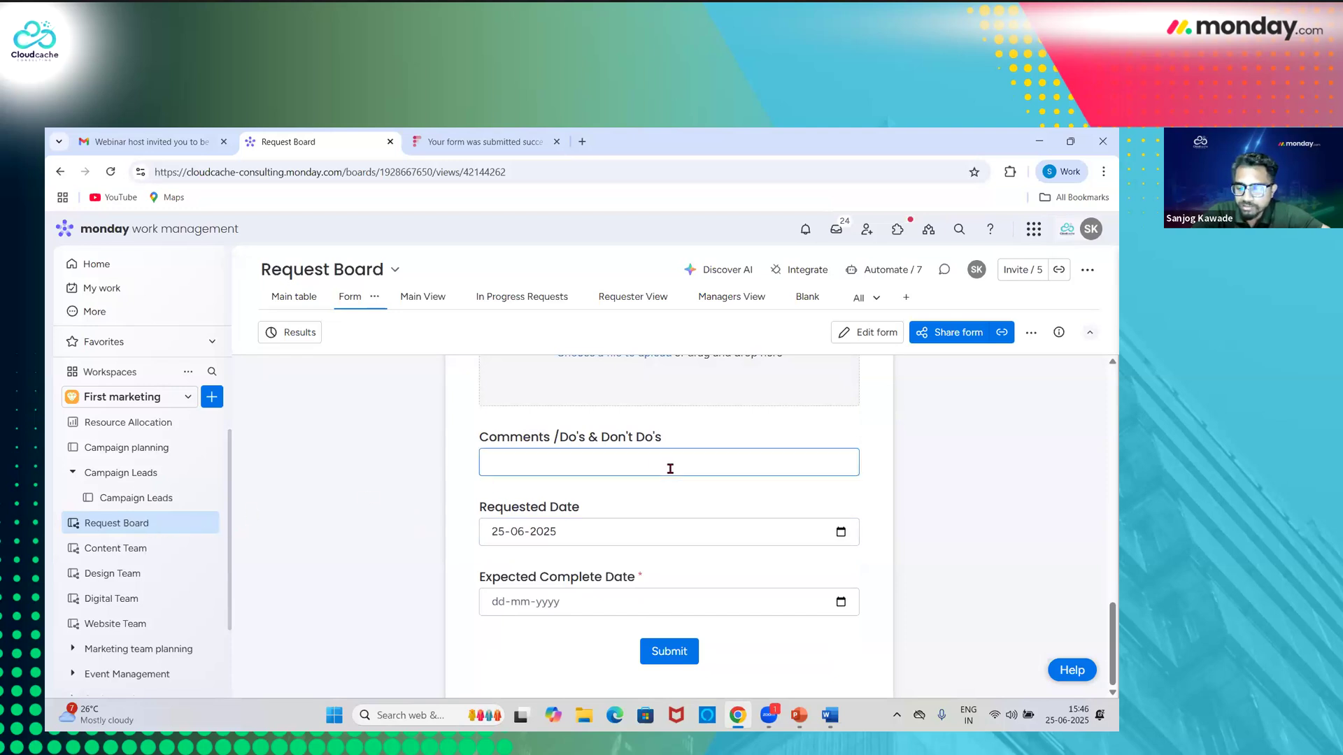
pyautogui.click(676, 506)
pyautogui.scroll(3, 673, 504)
pyautogui.scroll(5, 676, 505)
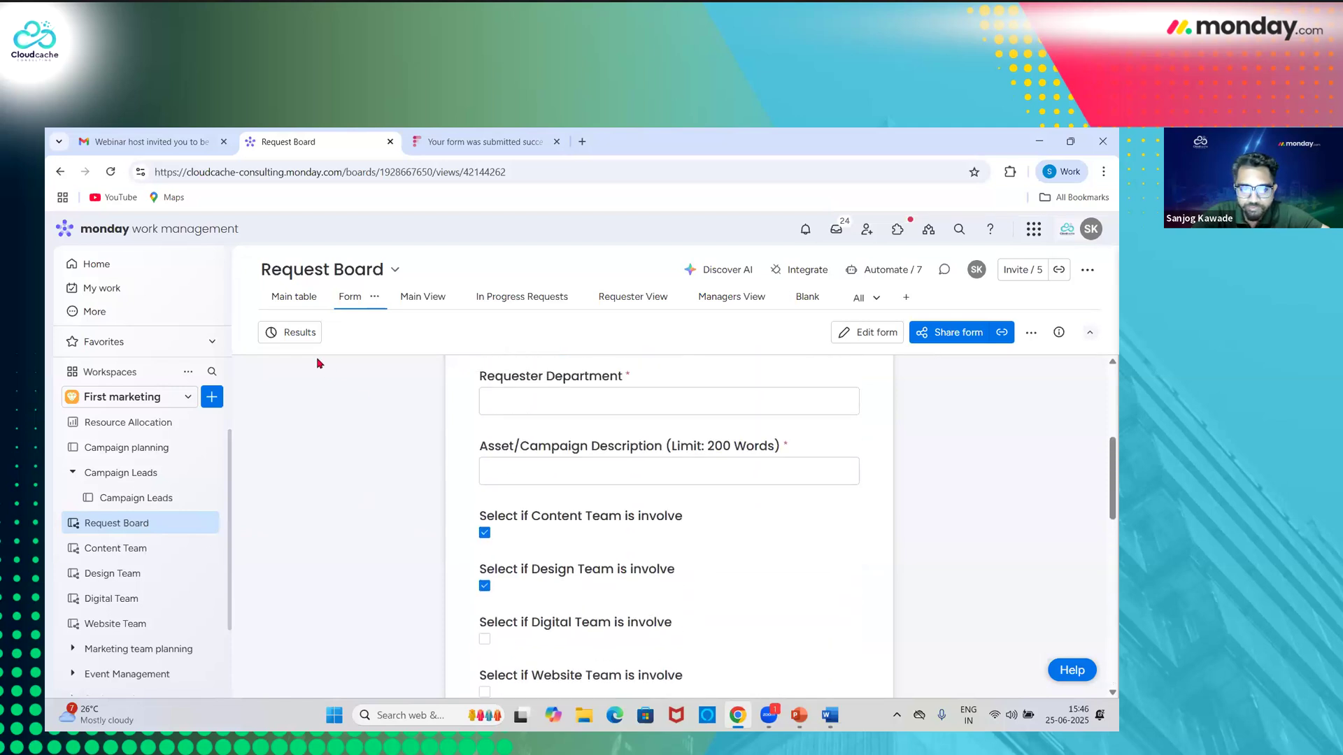
# - Return to the Request Board's main table, expand the Working group and look over the New Requests group
pyautogui.click(292, 303)
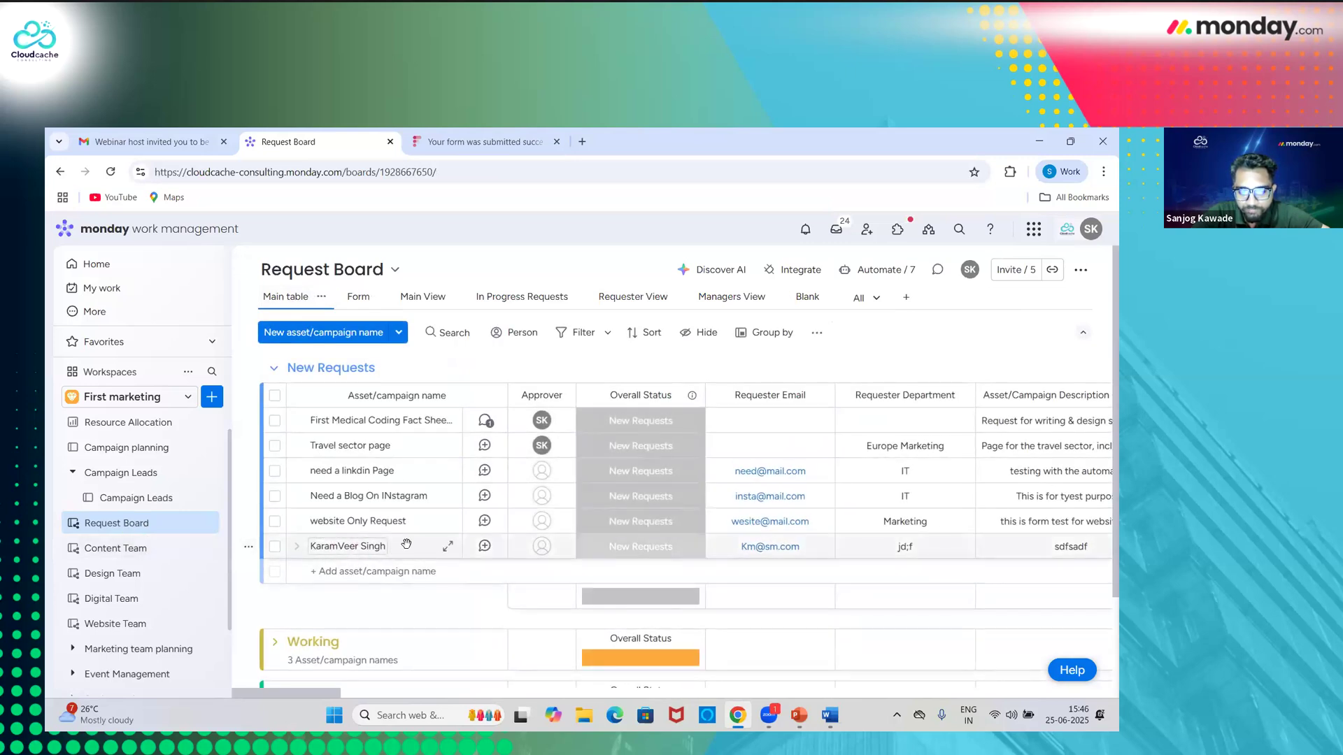
pyautogui.scroll(-2, 406, 544)
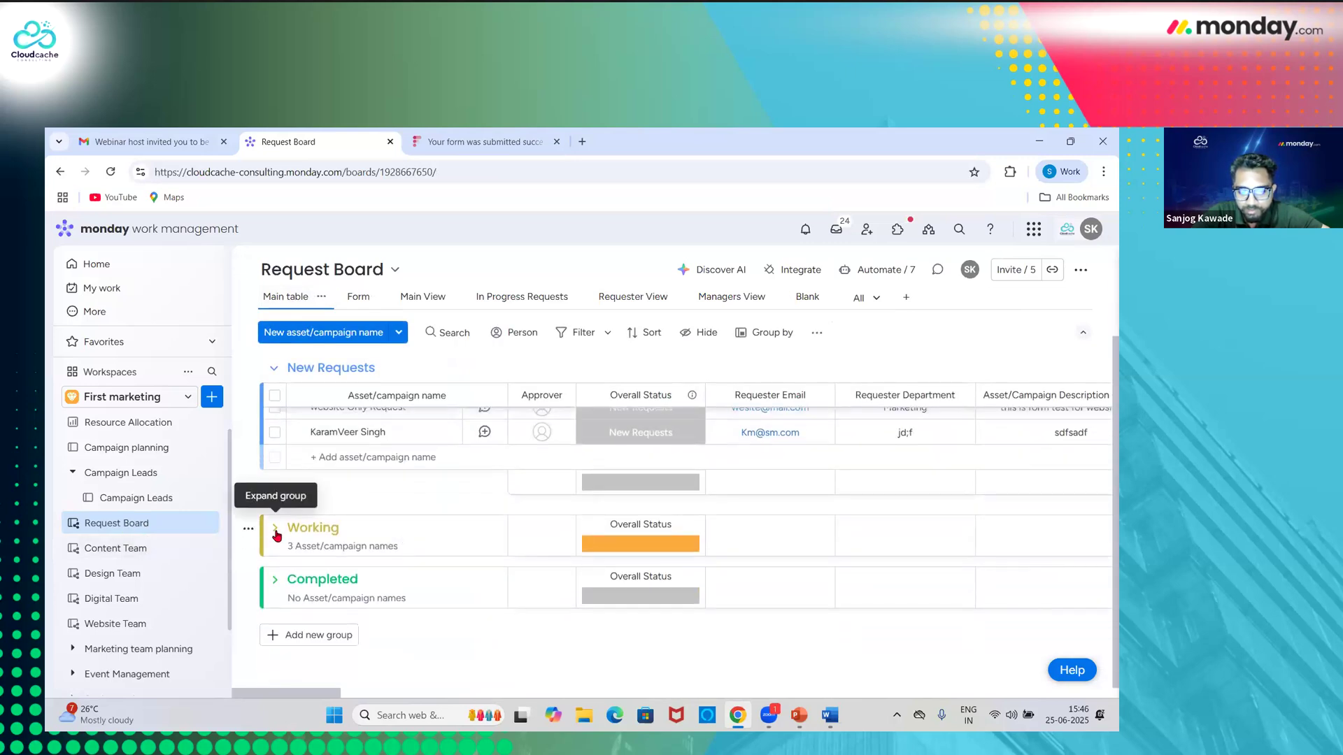
pyautogui.click(276, 535)
pyautogui.scroll(3, 411, 496)
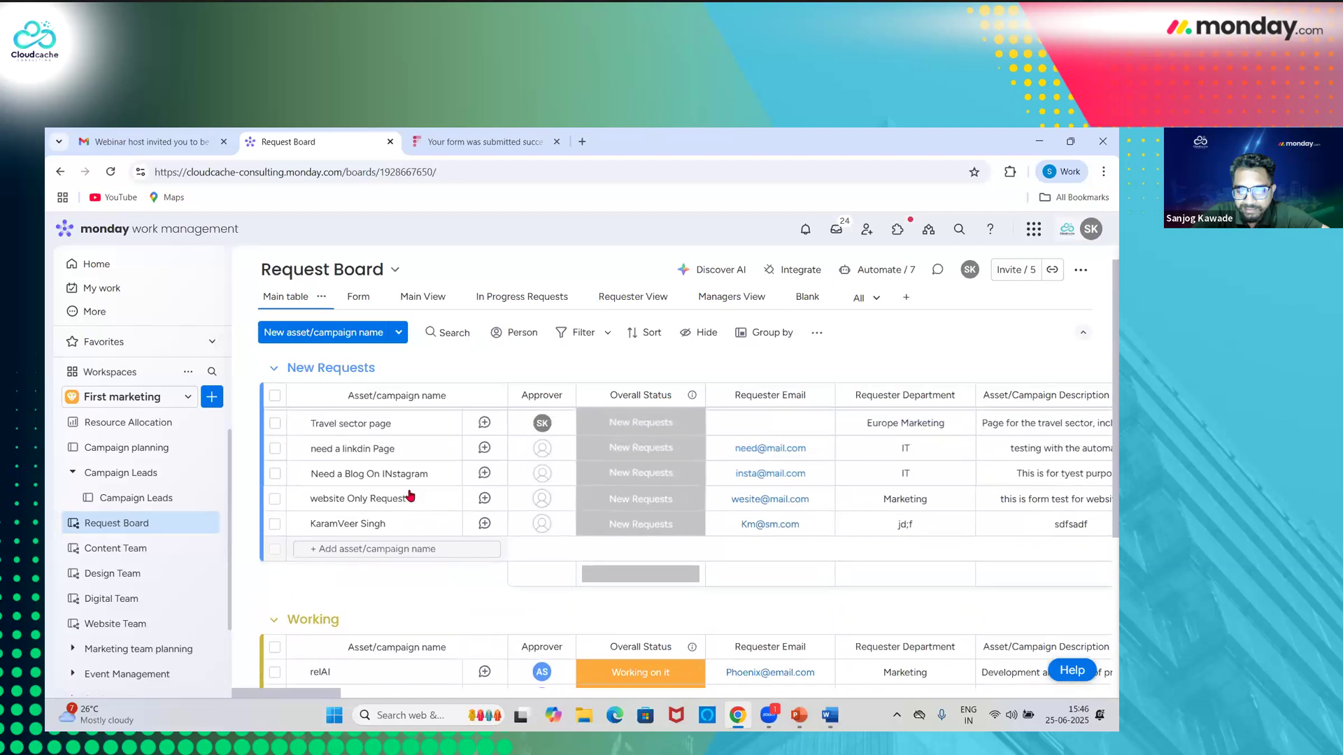
pyautogui.scroll(1, 411, 496)
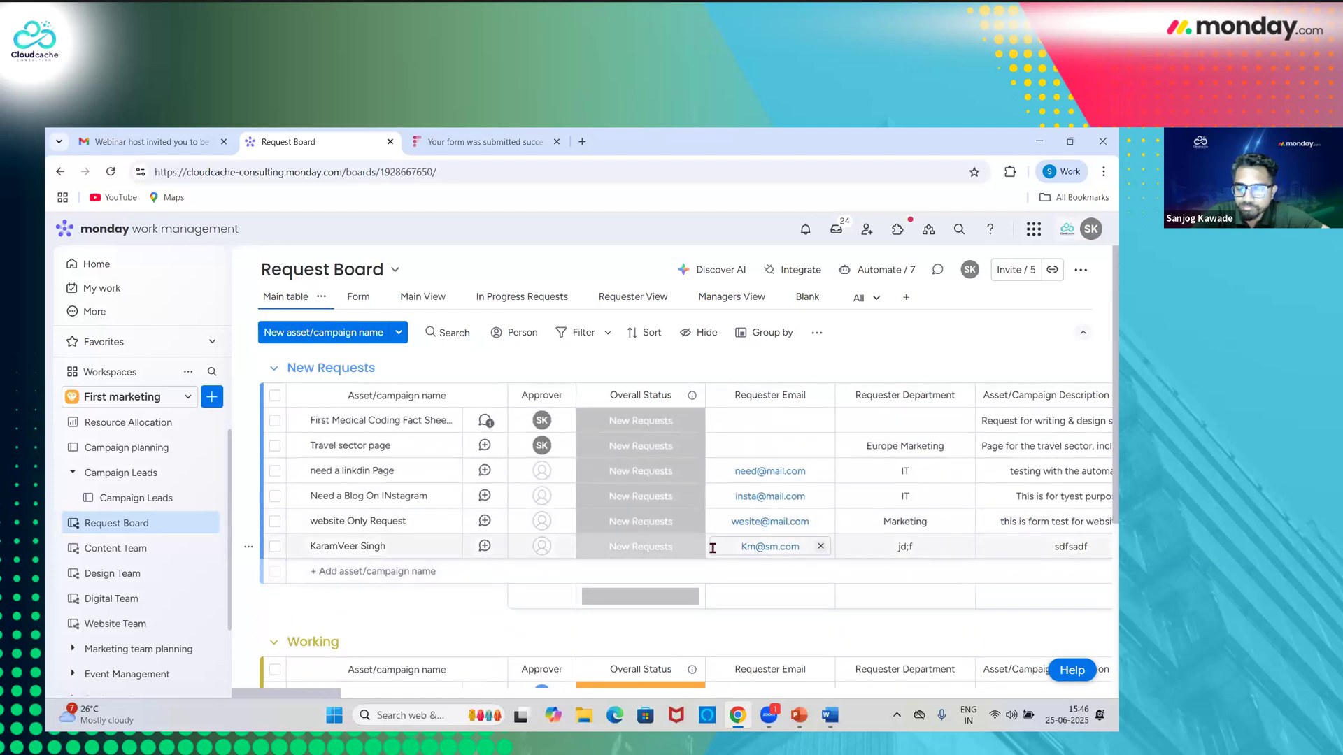
# - Examine the last new request's involved teams, priority, request type, asset type, dates and linked Content Team item
pyautogui.hscroll(10, 717, 549)
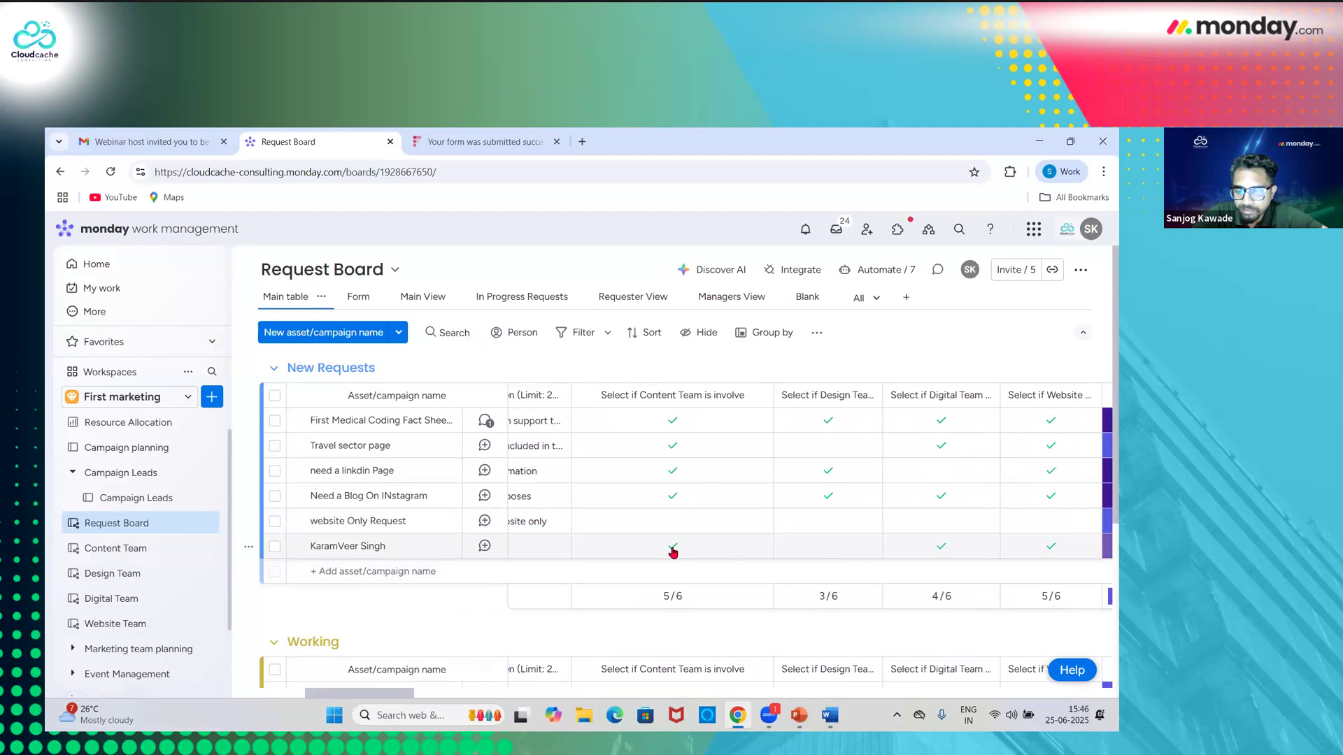
pyautogui.hscroll(6, 673, 552)
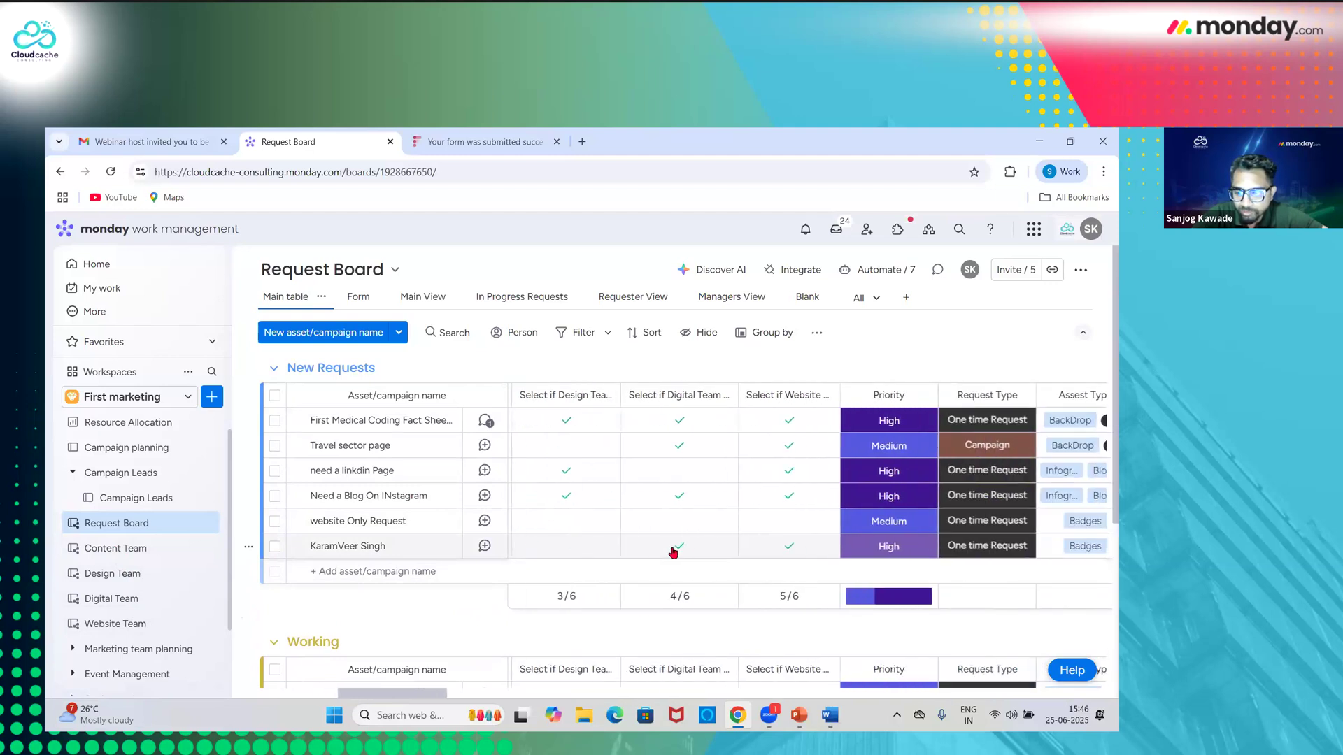
pyautogui.hscroll(10, 673, 553)
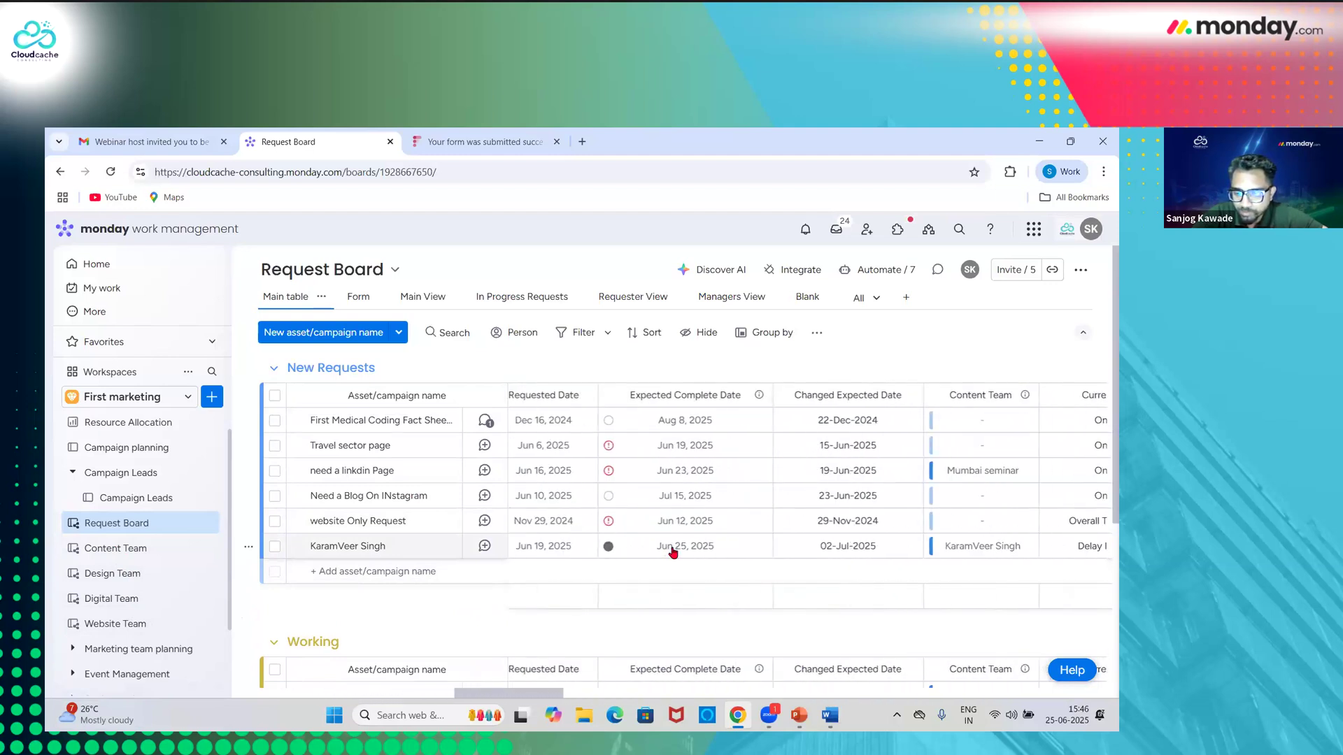
# - Review the last new request's dates and current status, then inspect the details of its linked Content Team item and close them
pyautogui.hscroll(-2, 673, 553)
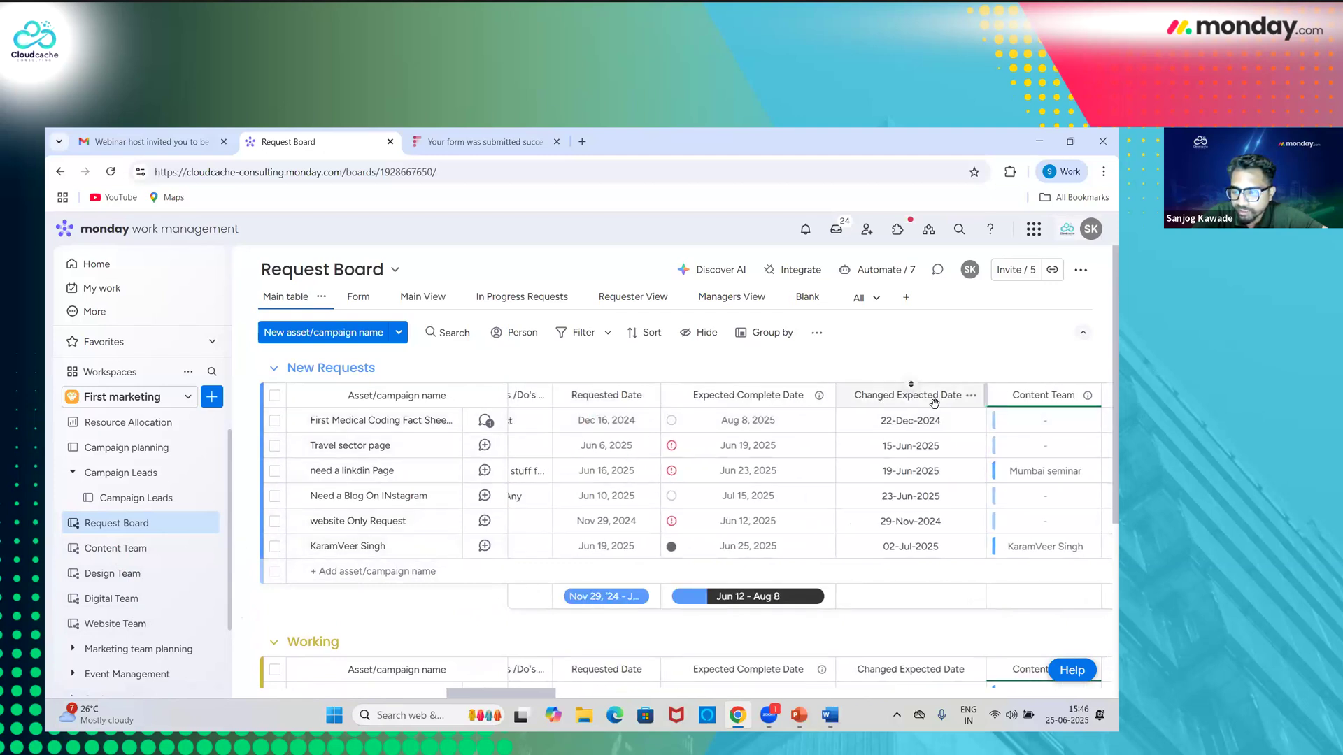
pyautogui.hscroll(5, 933, 404)
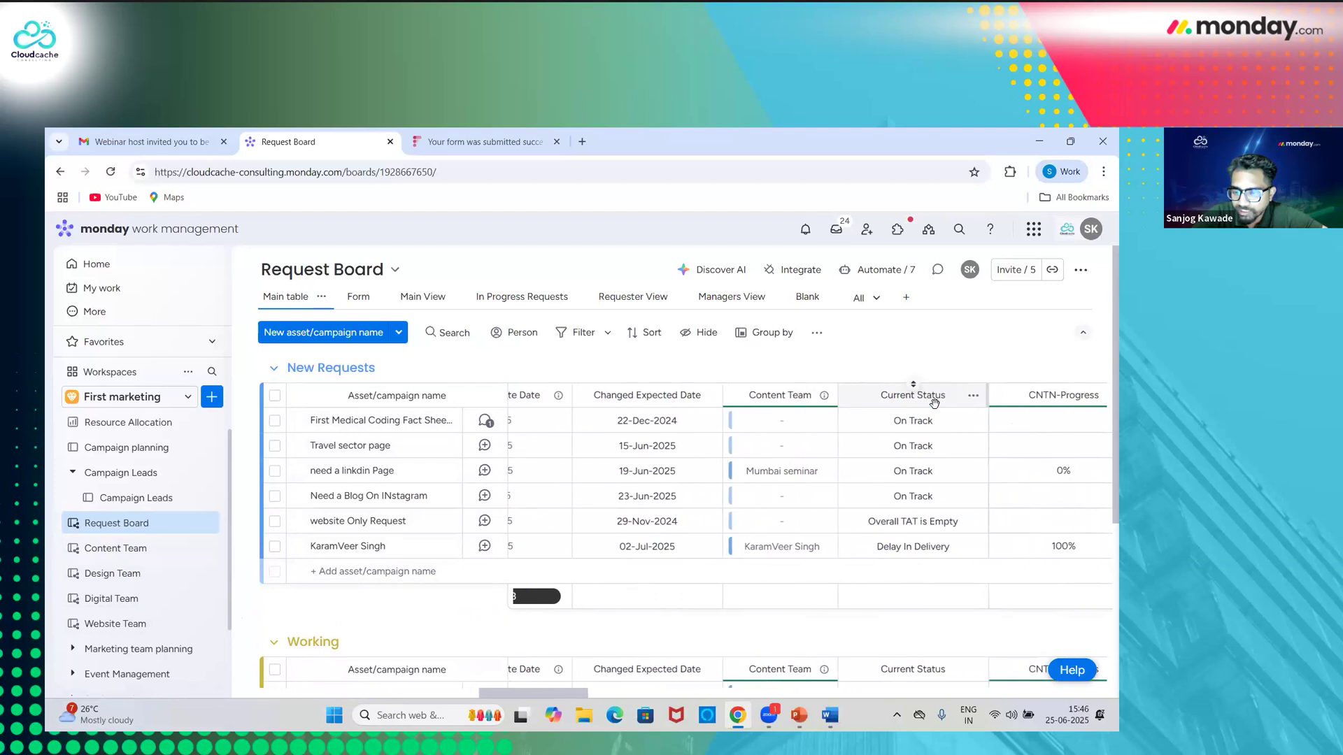
pyautogui.hscroll(3, 936, 410)
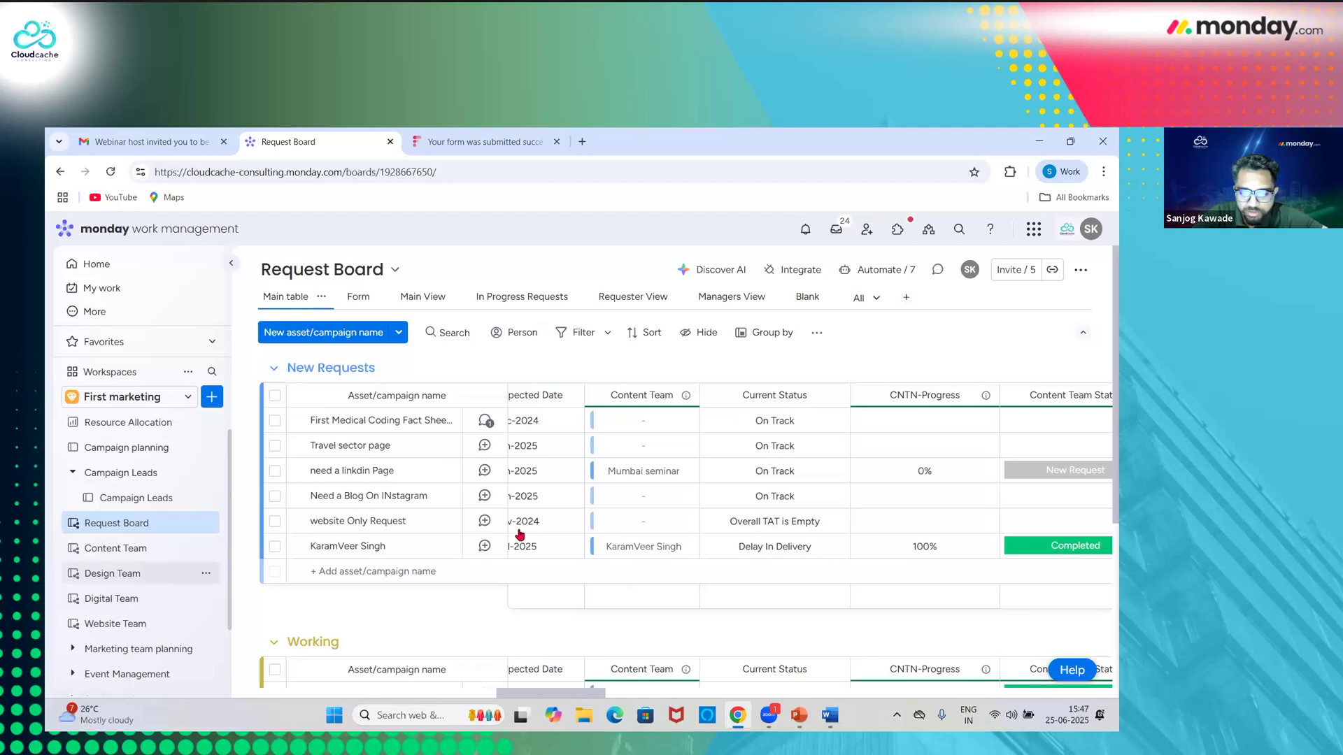
pyautogui.click(630, 550)
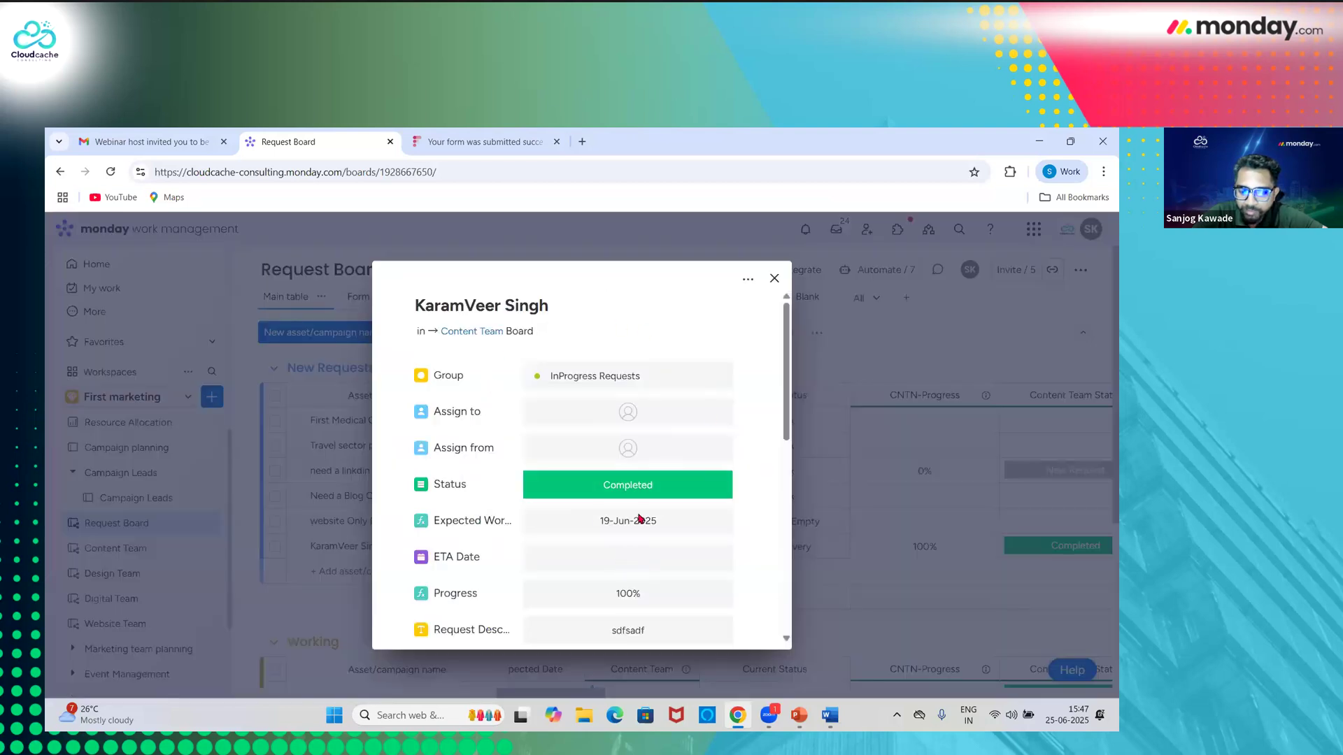
pyautogui.scroll(-5, 591, 507)
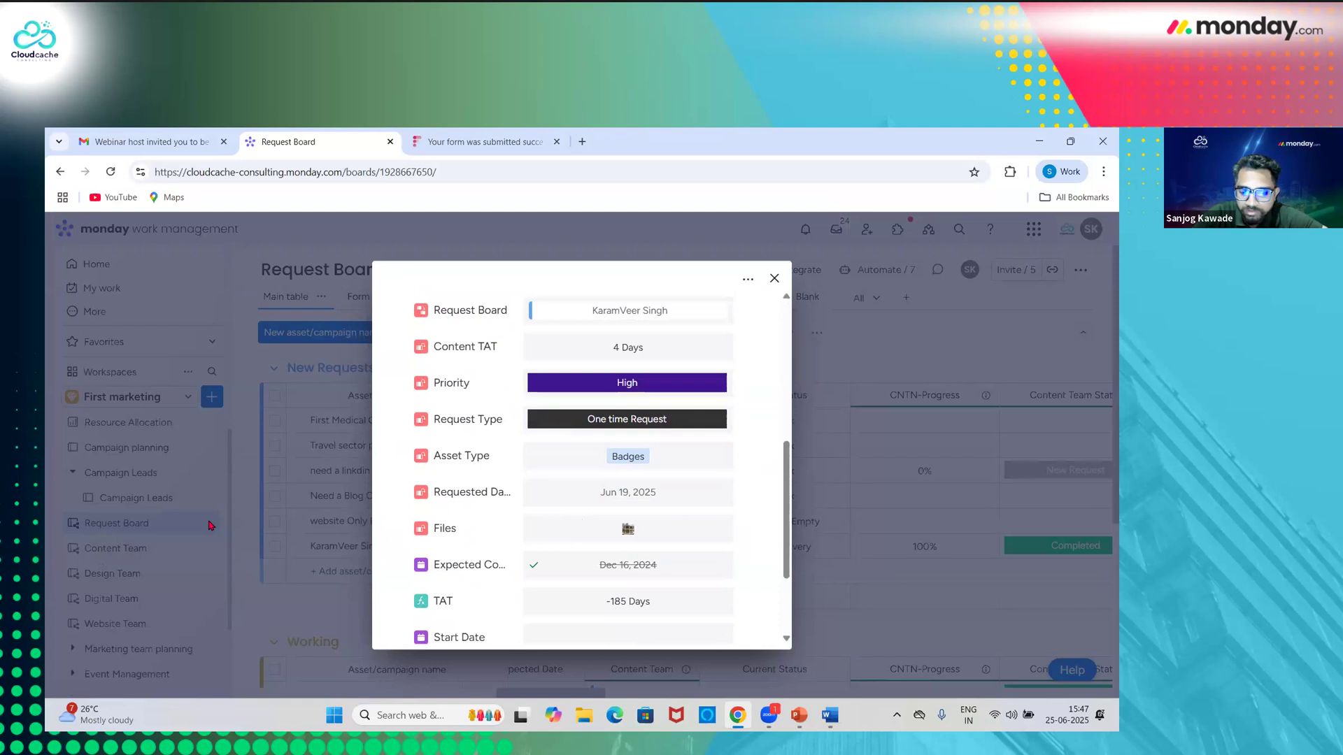
pyautogui.click(774, 278)
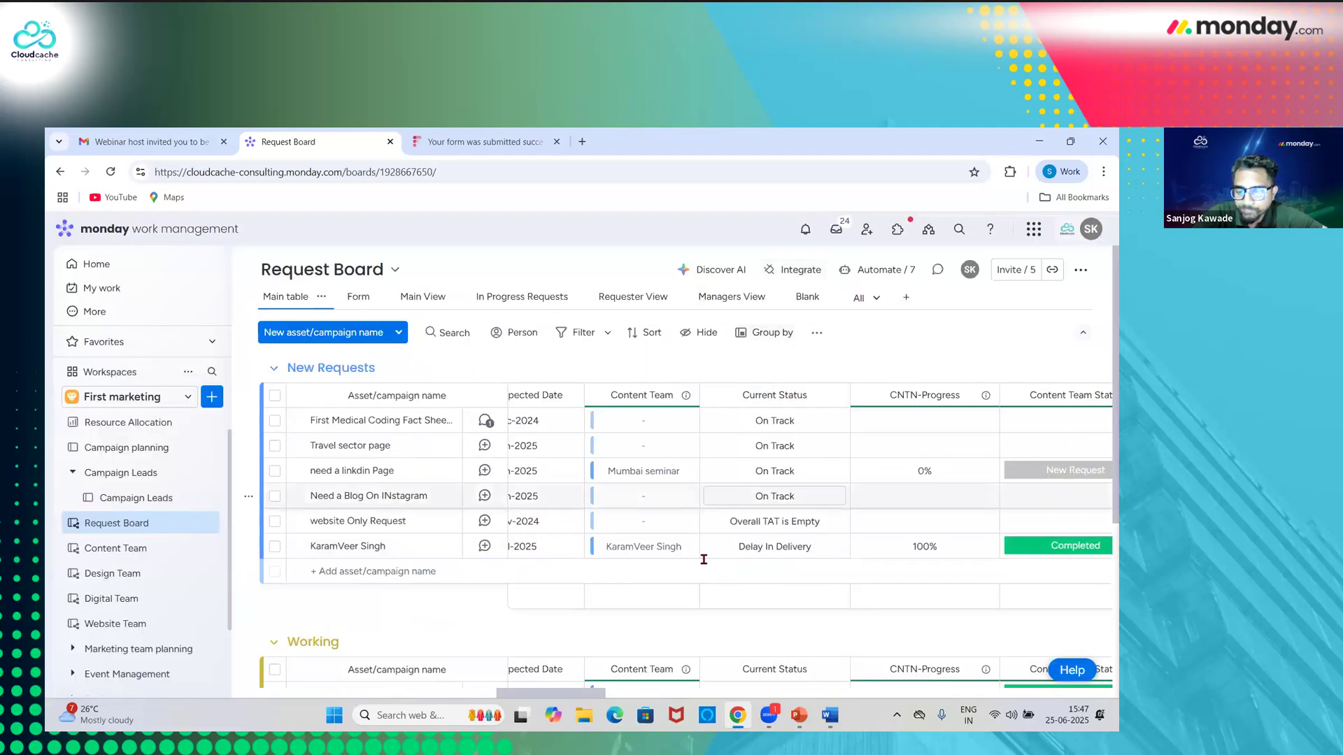
# - Examine the progress, status and completed-in-days columns of the Content, Design and Digital teams for the New Requests
pyautogui.hscroll(2, 769, 556)
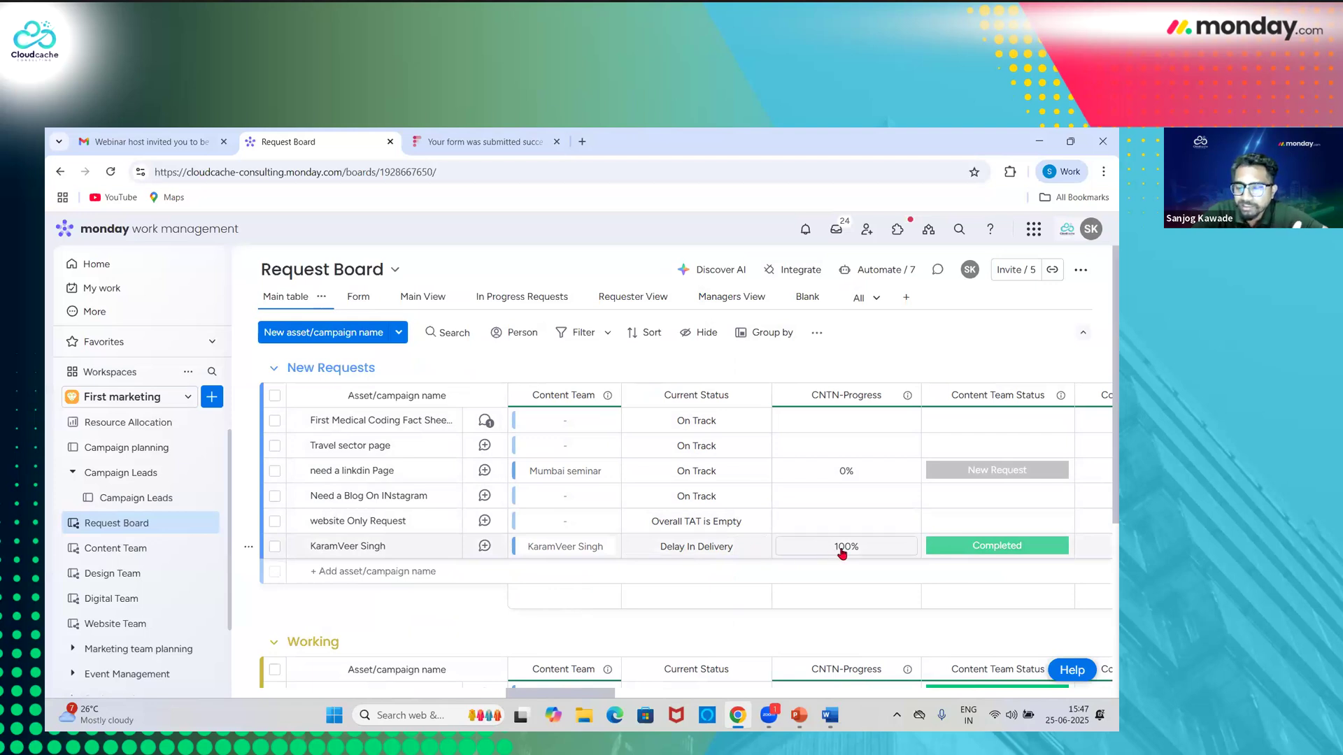
pyautogui.hscroll(1, 836, 554)
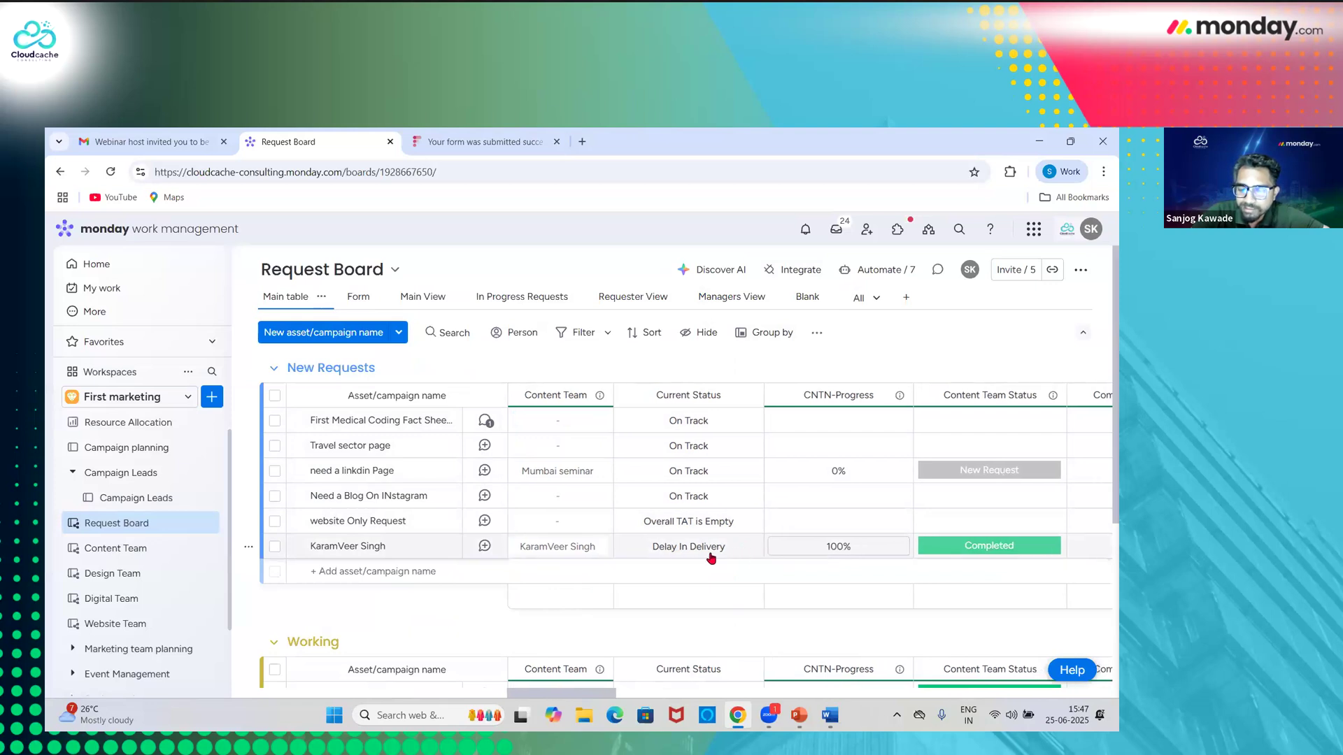
pyautogui.hscroll(10, 824, 552)
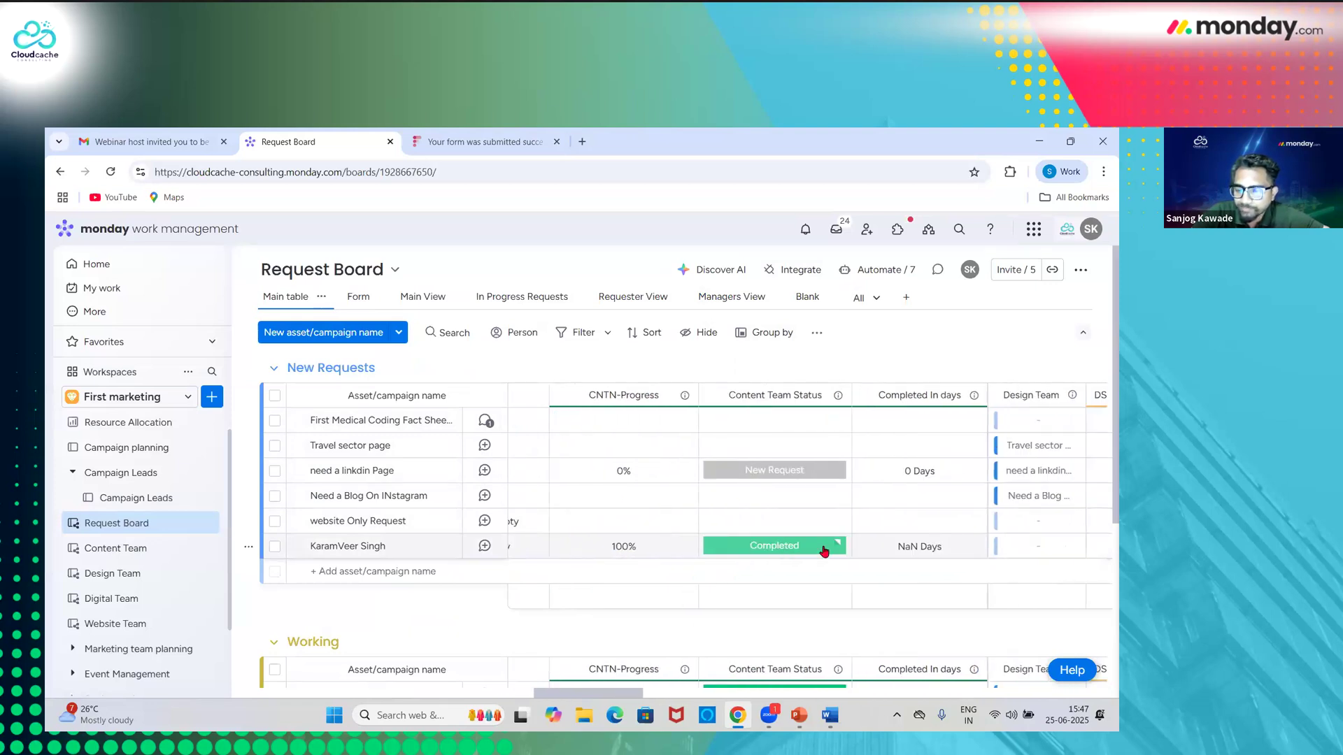
pyautogui.hscroll(4, 824, 552)
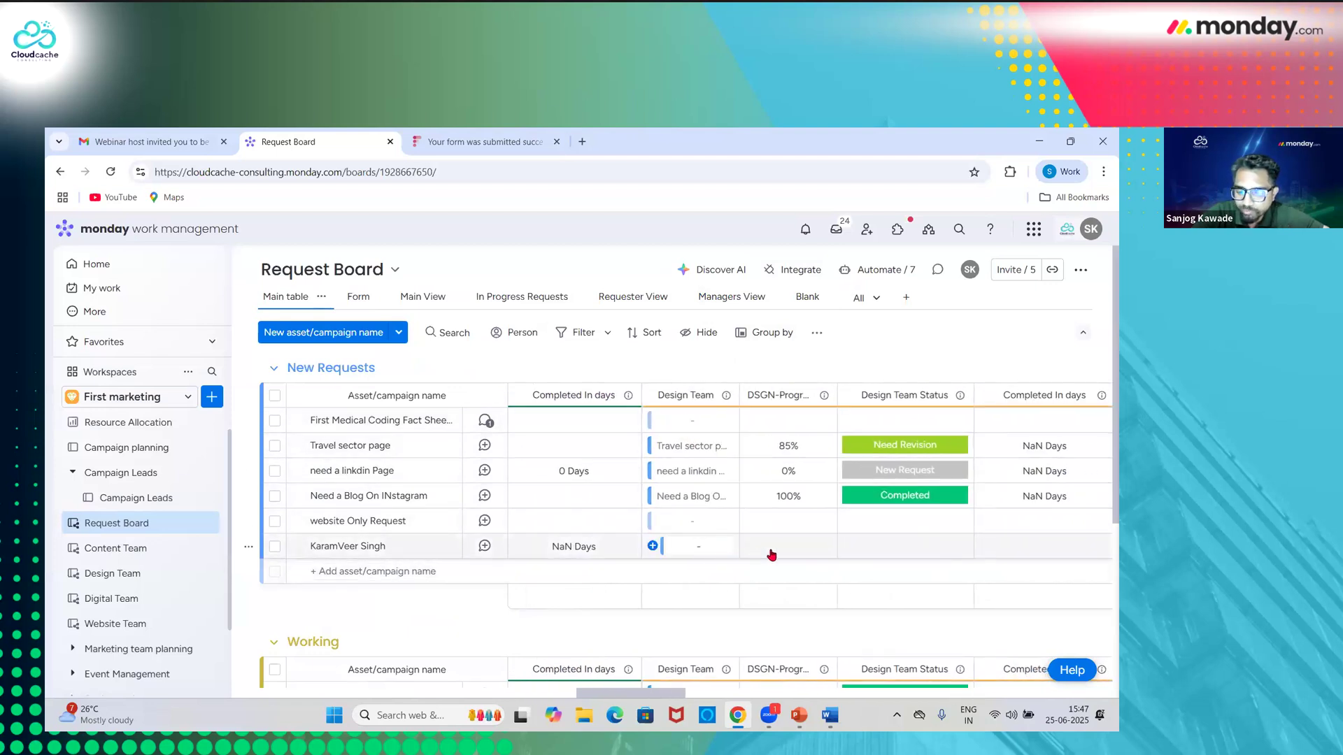
pyautogui.hscroll(2, 772, 555)
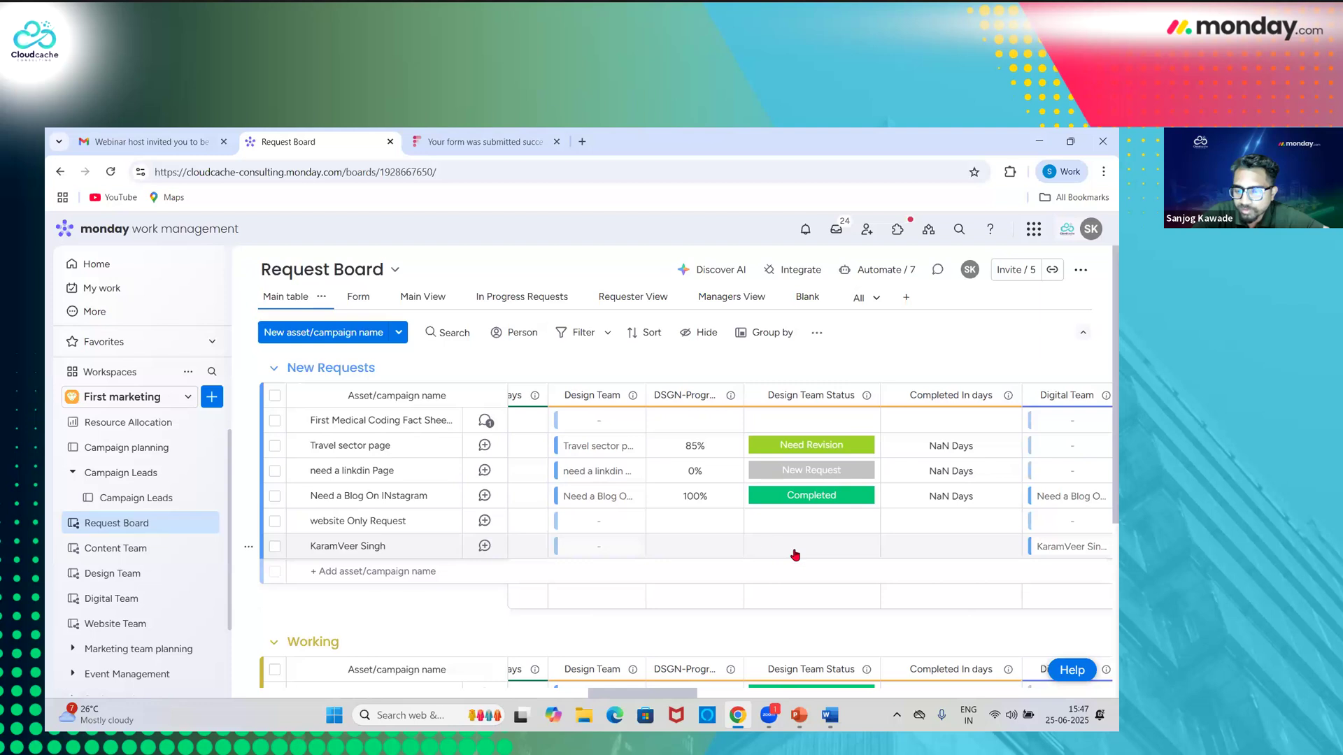
pyautogui.hscroll(4, 819, 555)
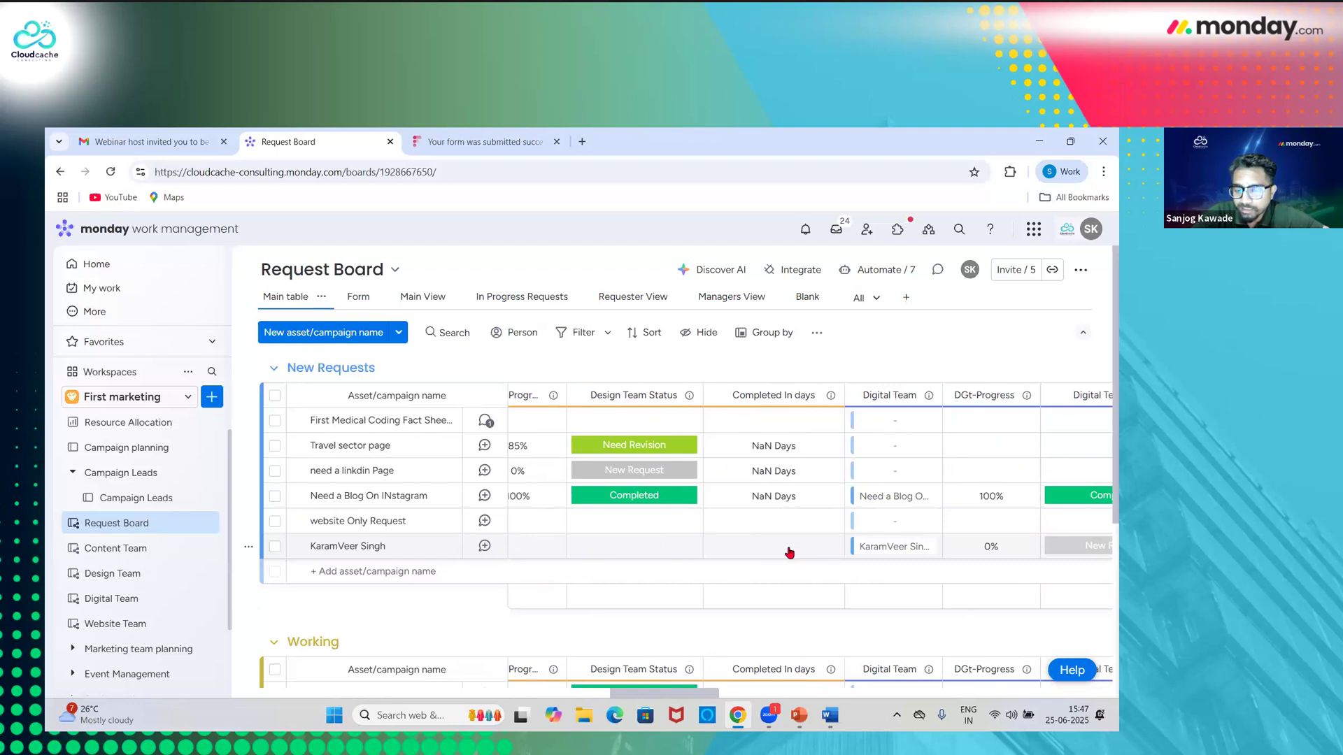
pyautogui.hscroll(4, 789, 553)
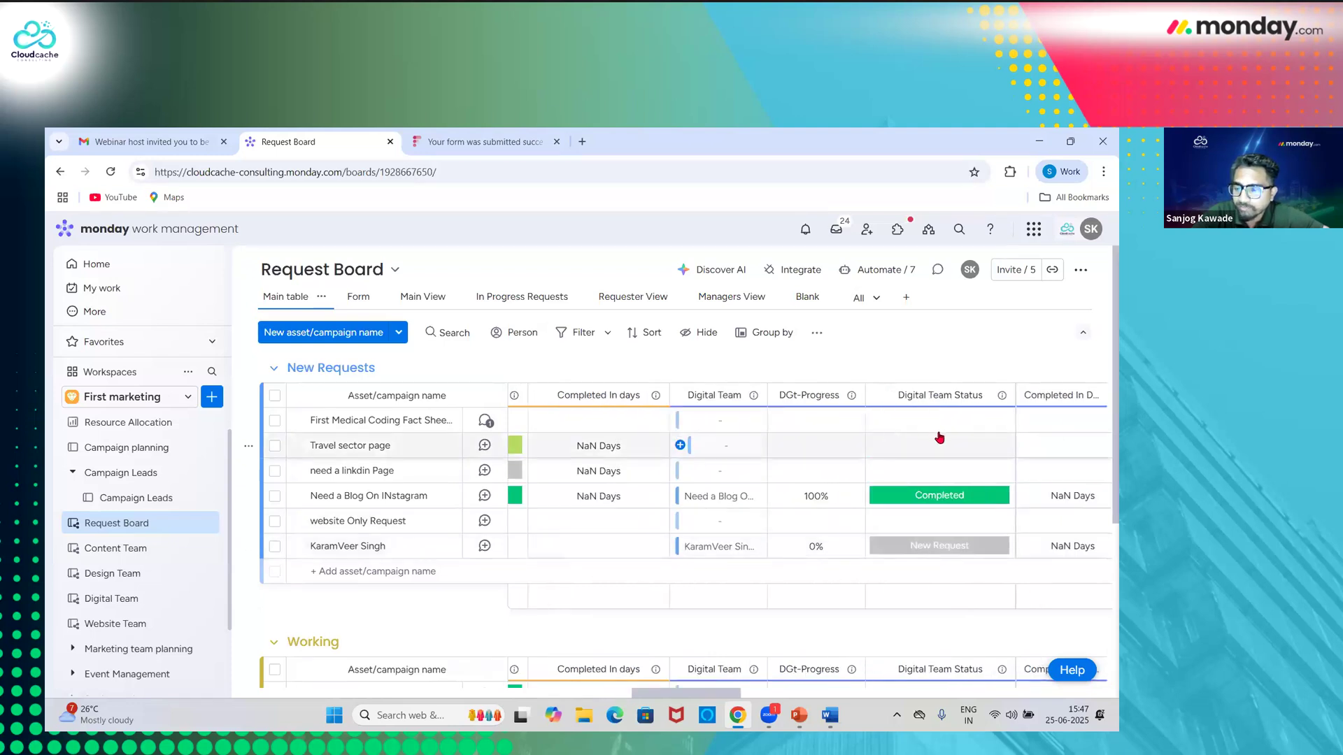
# - Examine the Website Team status, completion progress, actual and expected days to process, creation log and completion indication of the New Requests
pyautogui.hscroll(10, 923, 430)
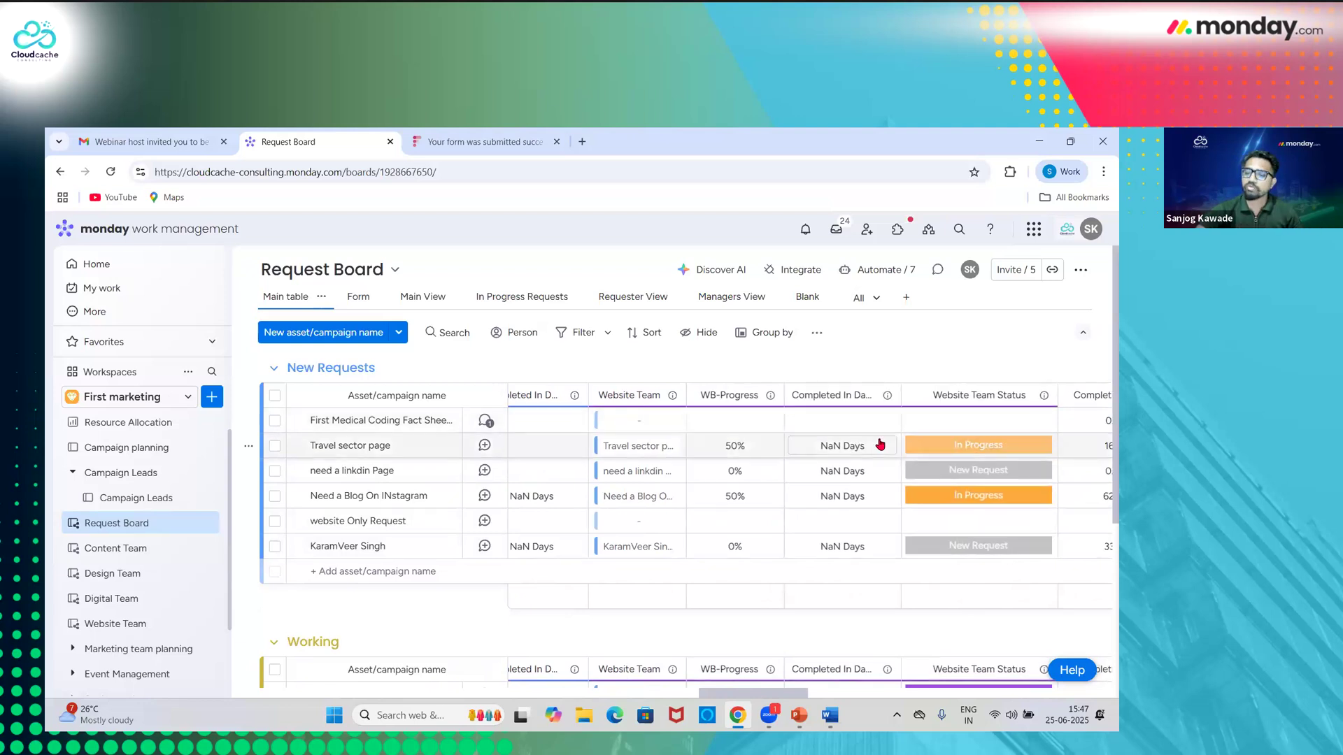
pyautogui.hscroll(4, 880, 444)
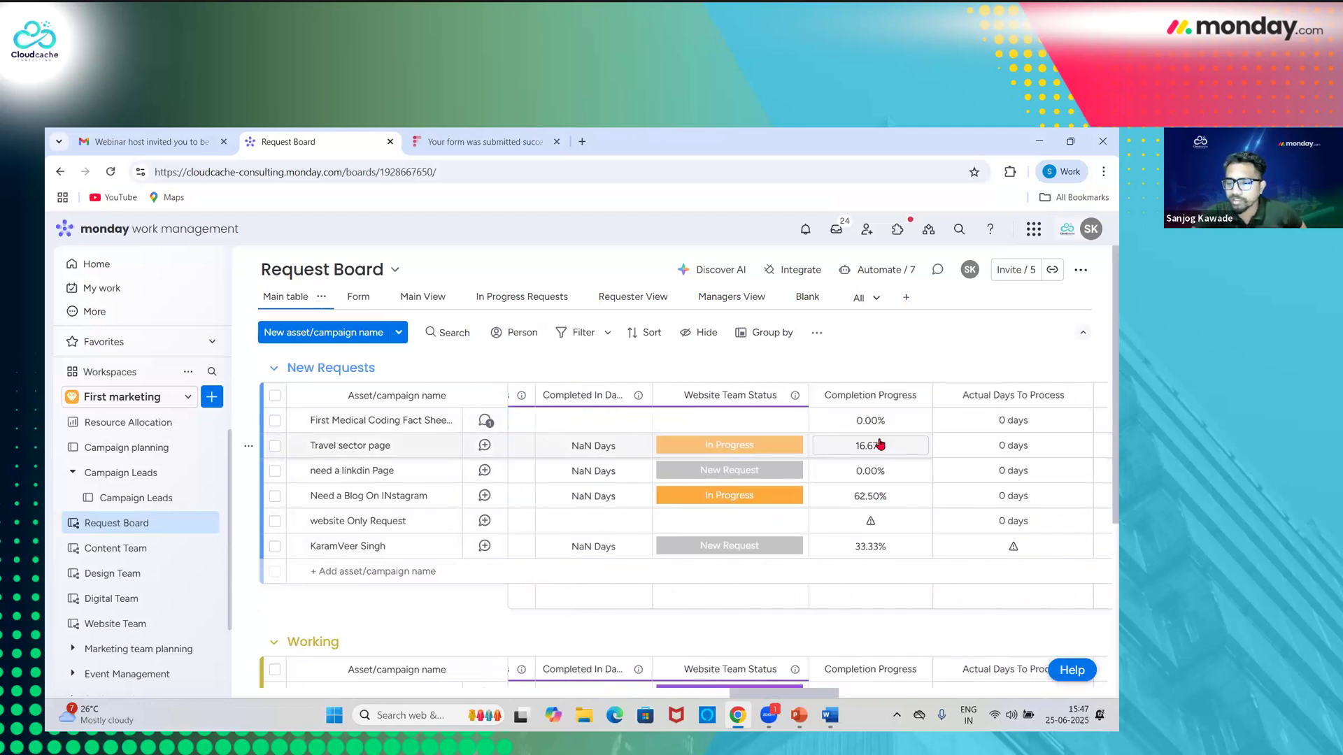
pyautogui.hscroll(2, 880, 444)
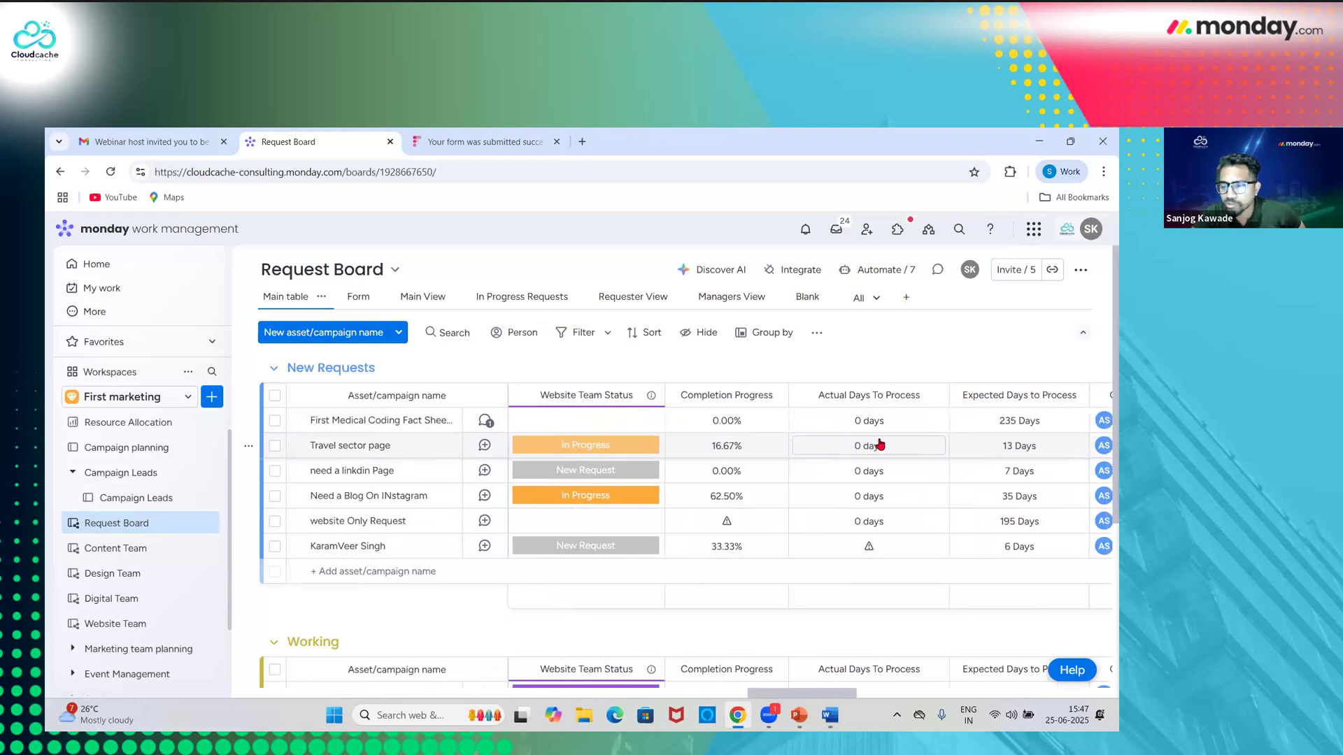
pyautogui.hscroll(1, 880, 444)
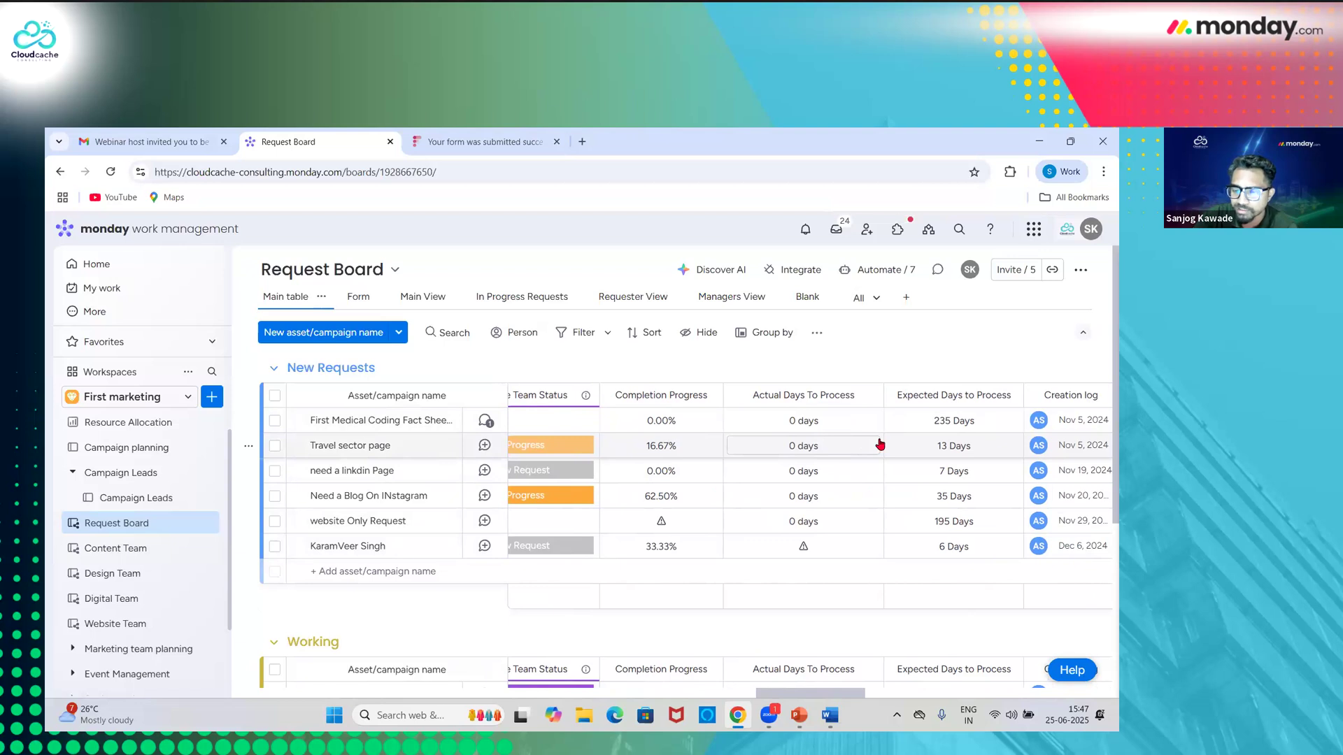
pyautogui.hscroll(3, 880, 444)
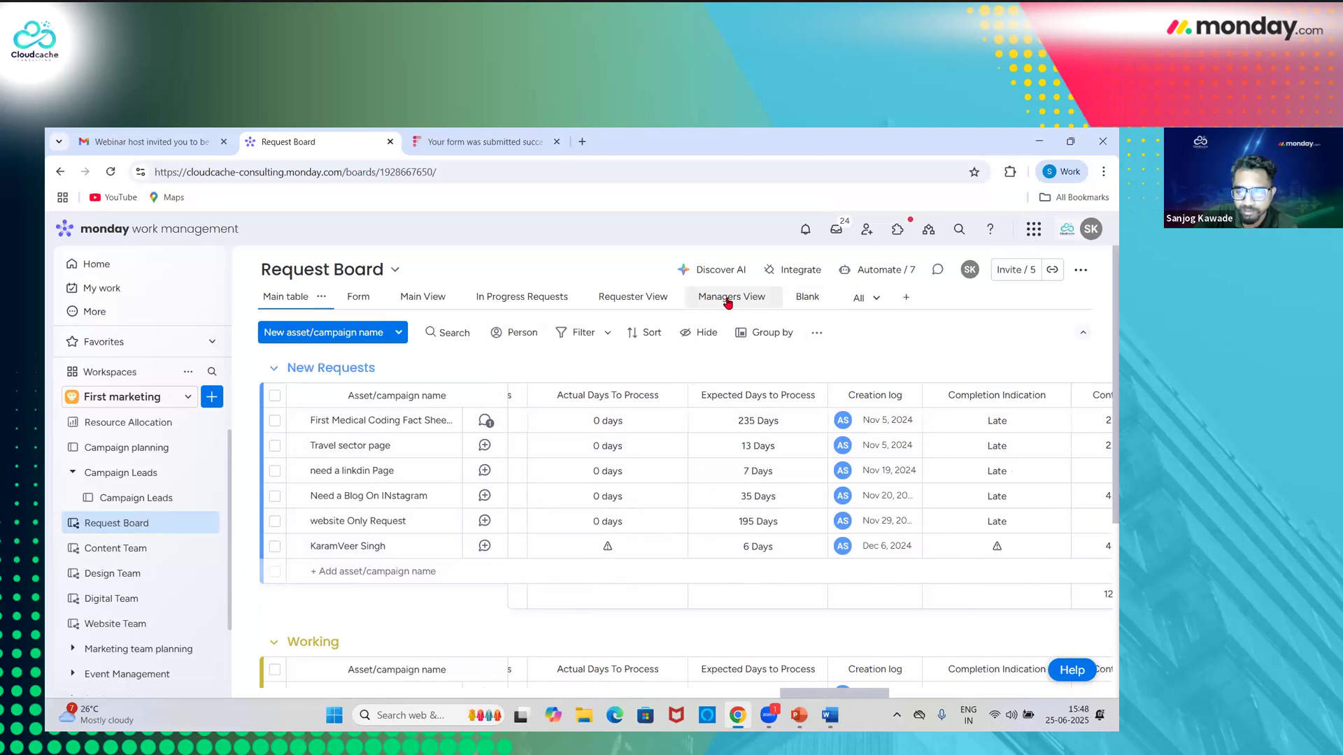
# - Show the Request Board's Managers View and review priority, current status, completion progress, dates and turnaround times
pyautogui.click(728, 302)
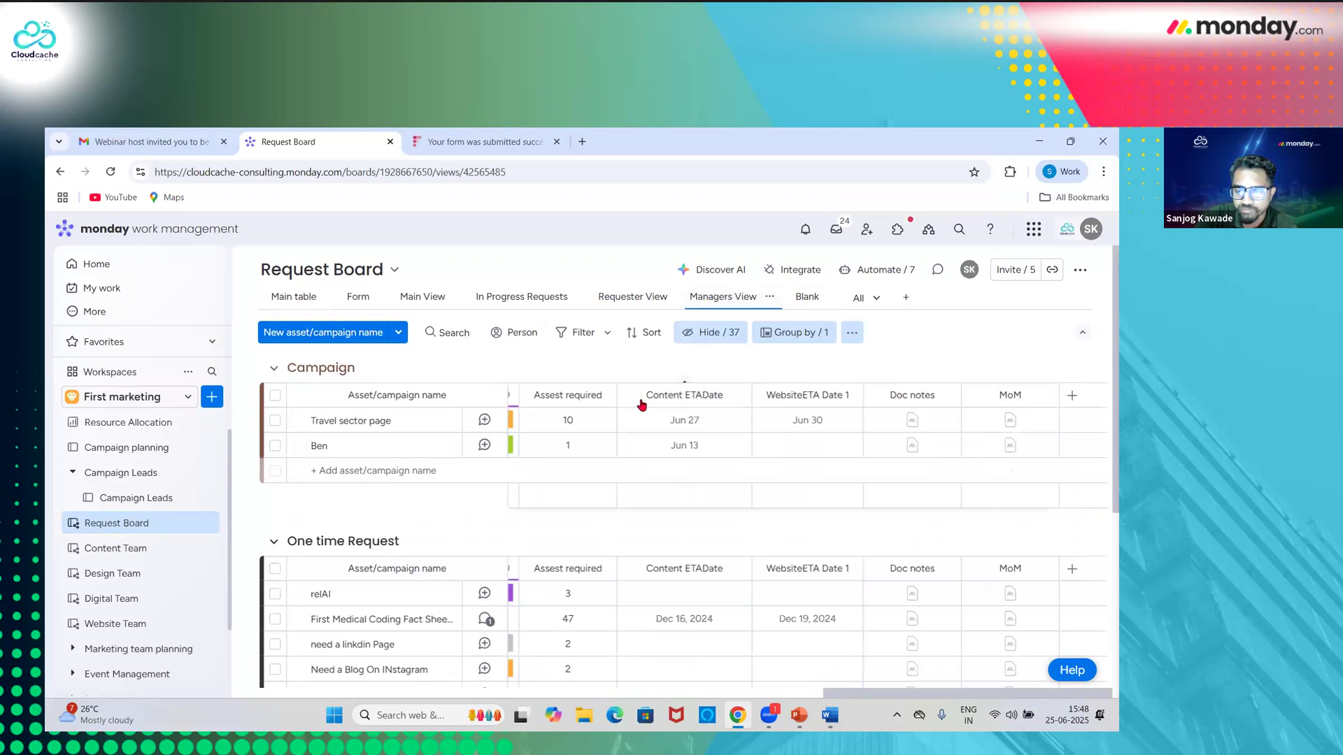
pyautogui.hscroll(-20, 642, 405)
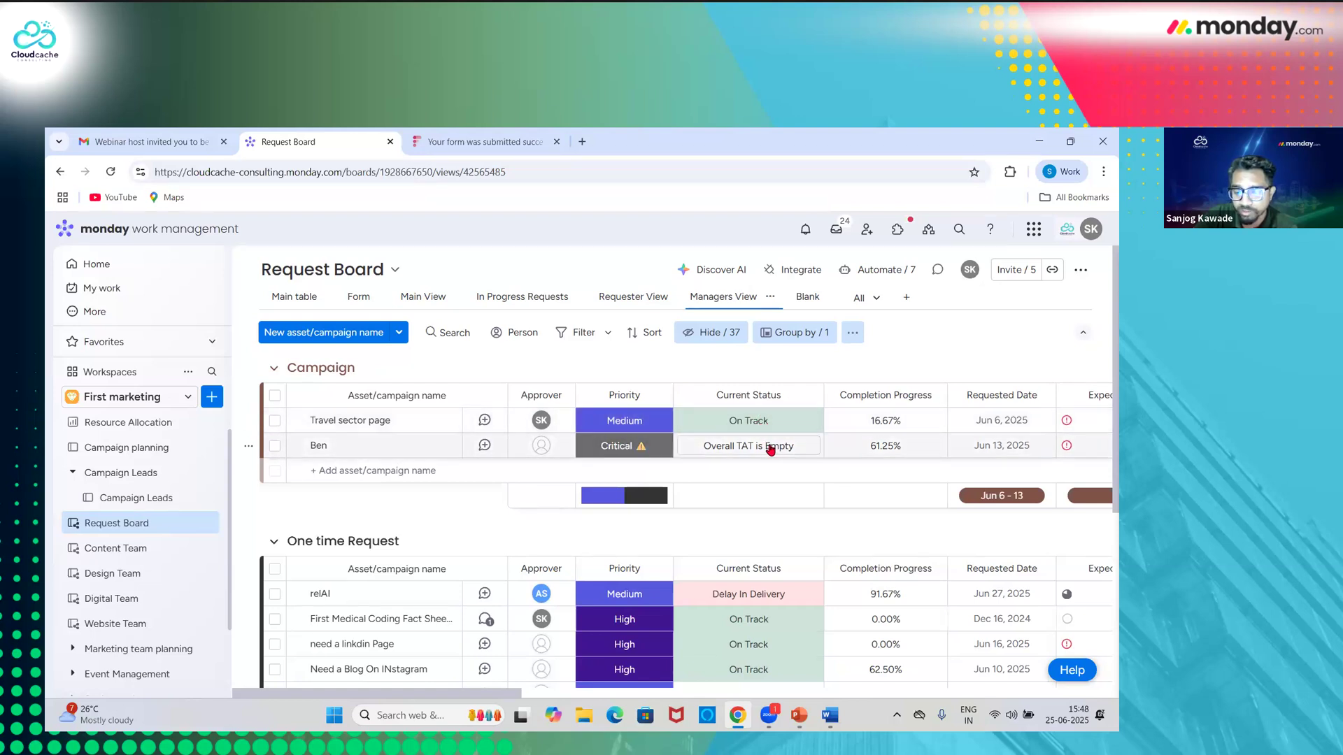
pyautogui.hscroll(3, 770, 449)
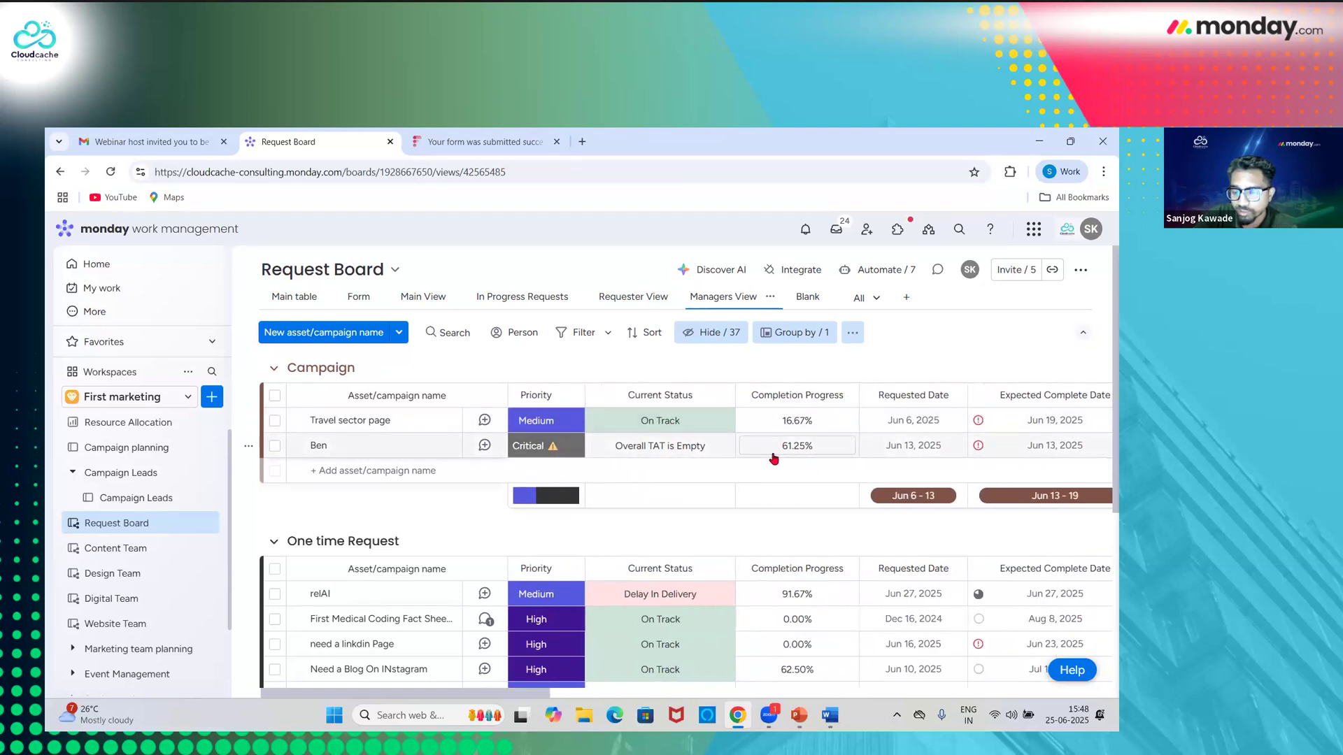
pyautogui.hscroll(6, 813, 458)
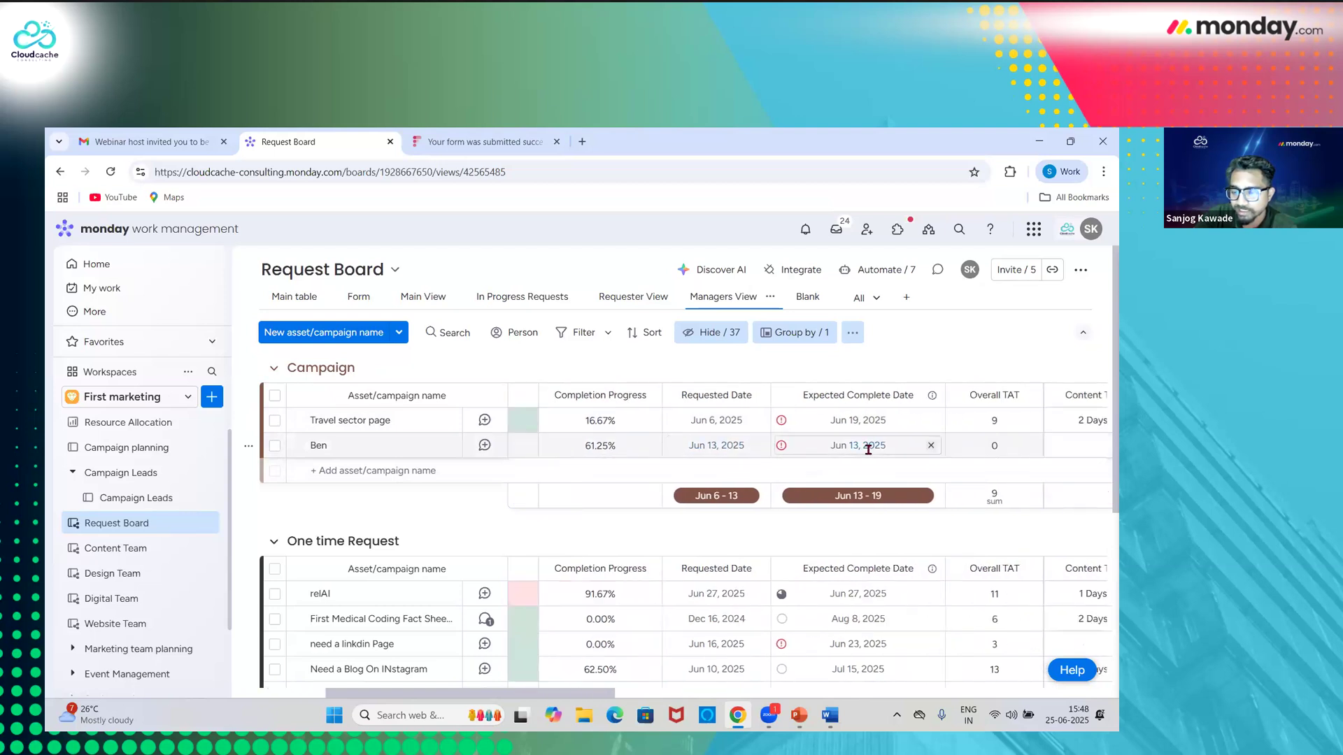
pyautogui.hscroll(6, 868, 449)
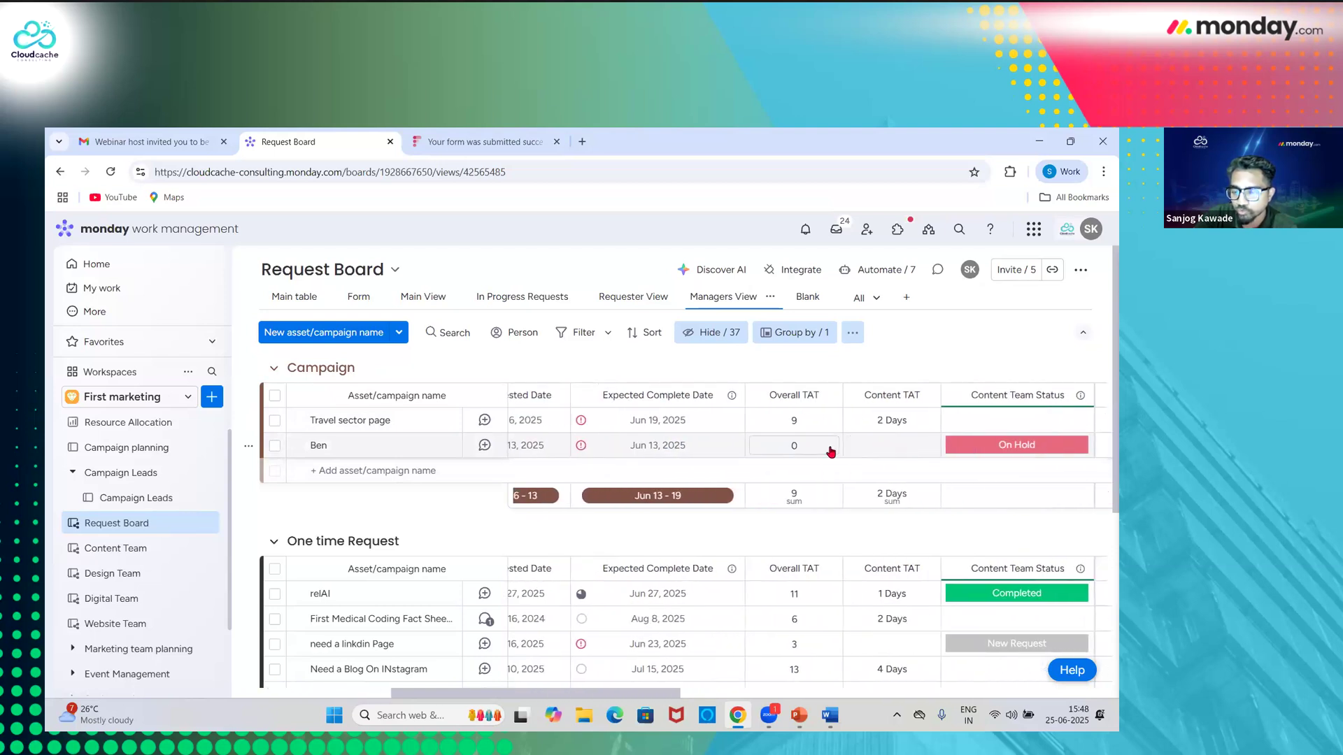
pyautogui.hscroll(4, 884, 452)
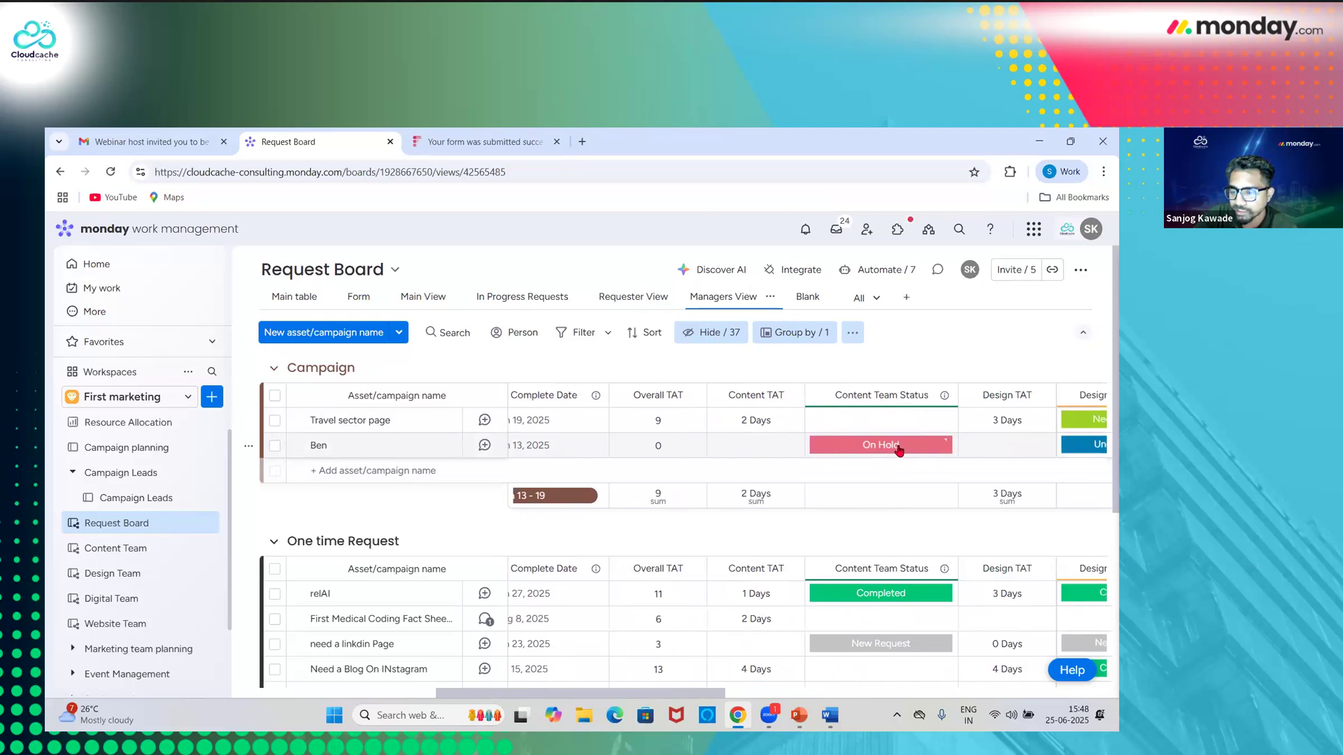
# - Compare the Content, Design, Digital and Website team statuses and required assets of the requests in the Managers View
pyautogui.hscroll(10, 898, 450)
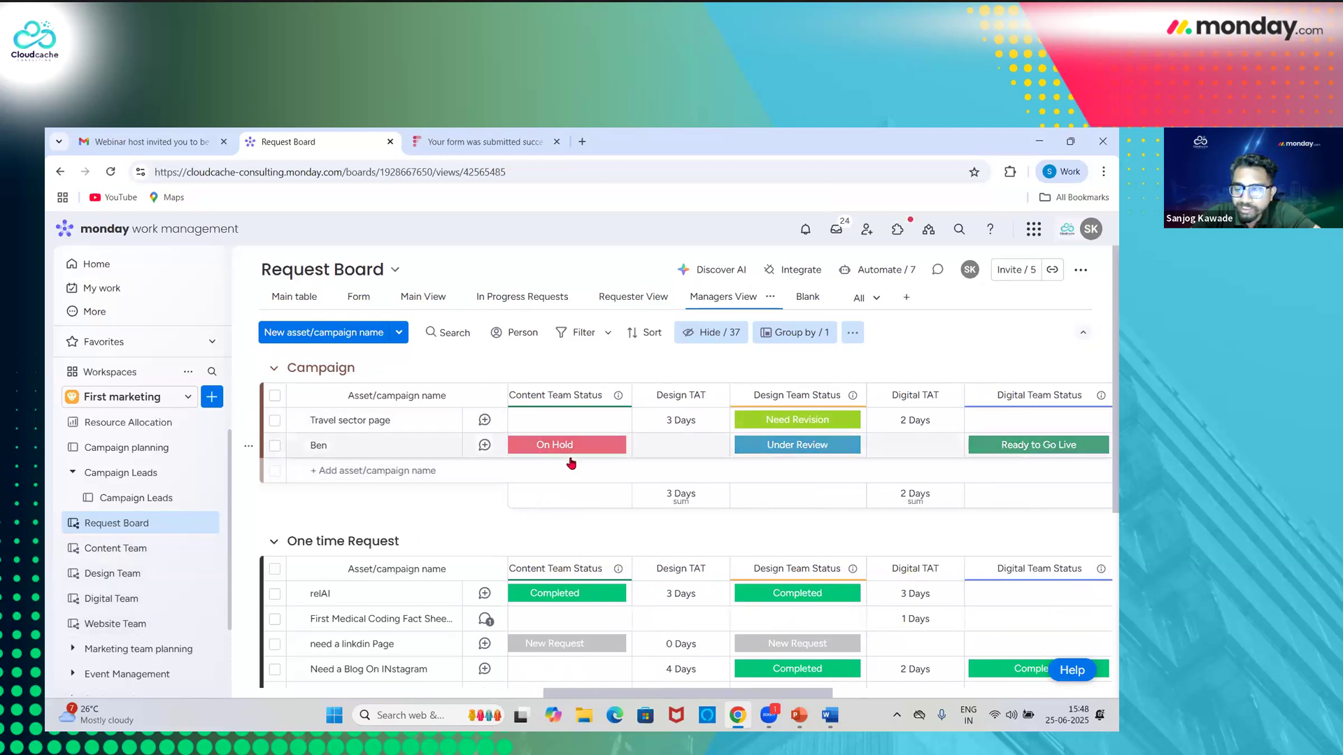
pyautogui.hscroll(5, 784, 448)
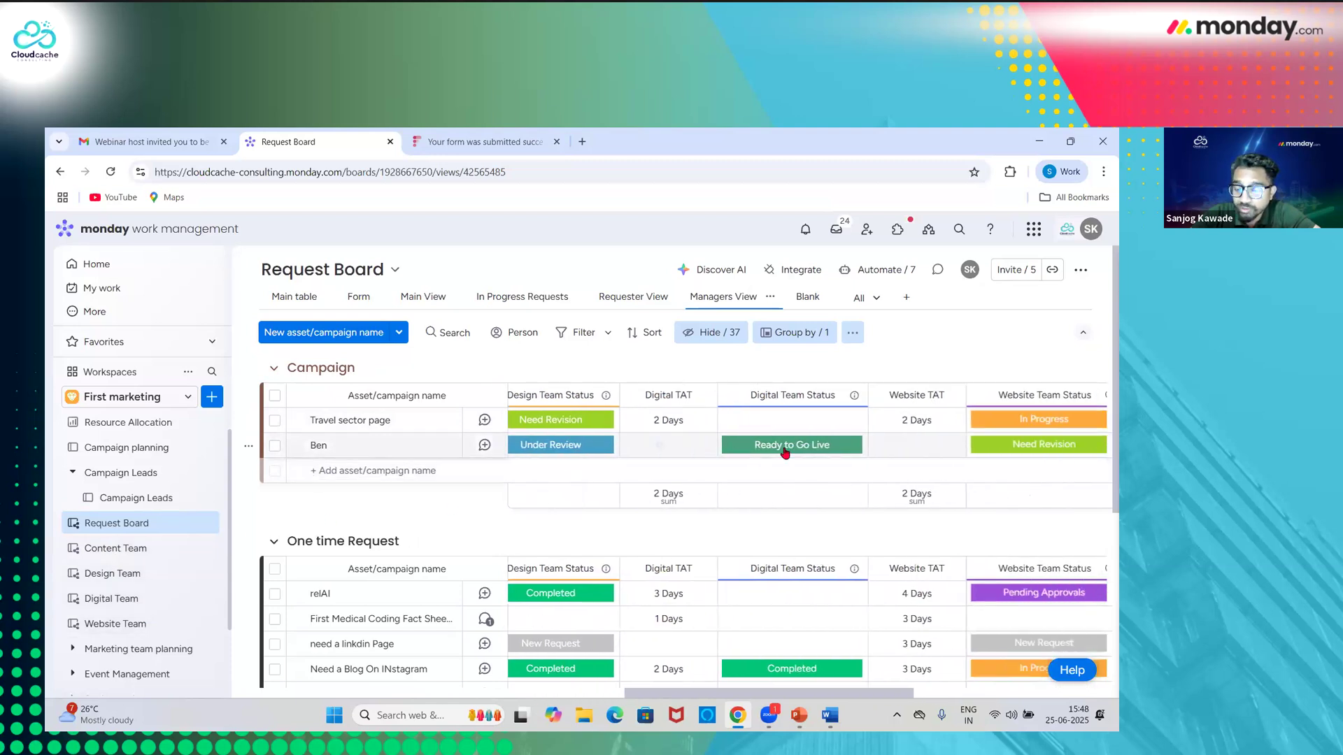
pyautogui.hscroll(5, 784, 448)
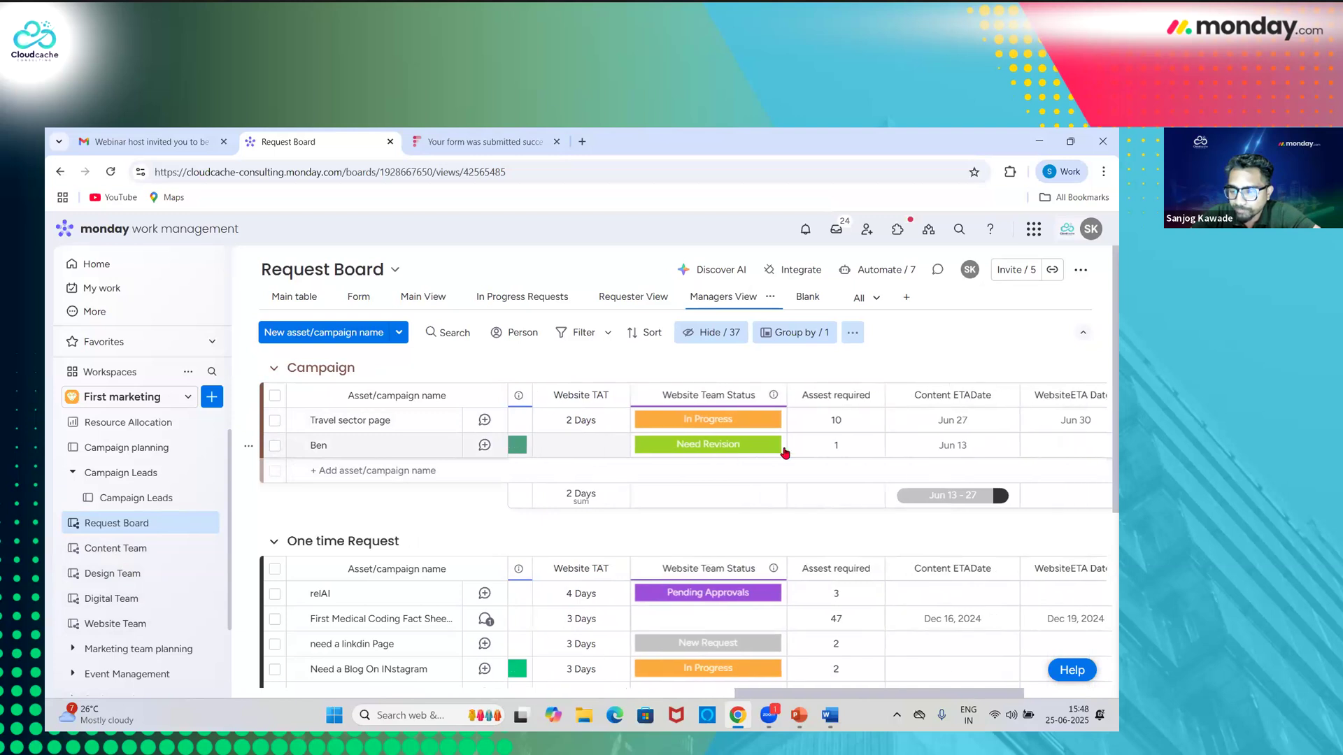
pyautogui.hscroll(-10, 784, 451)
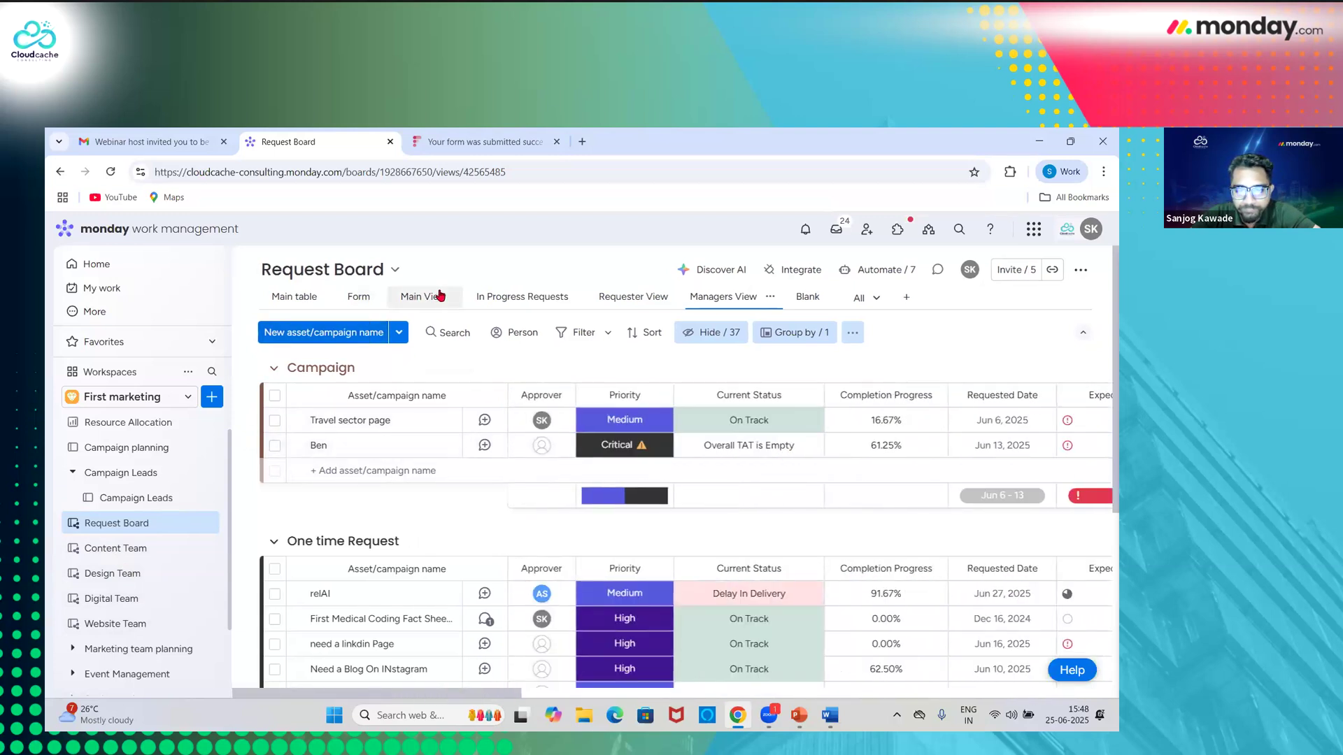
# - Check the In Progress Requests view and return to the Request Board's main table
pyautogui.click(502, 298)
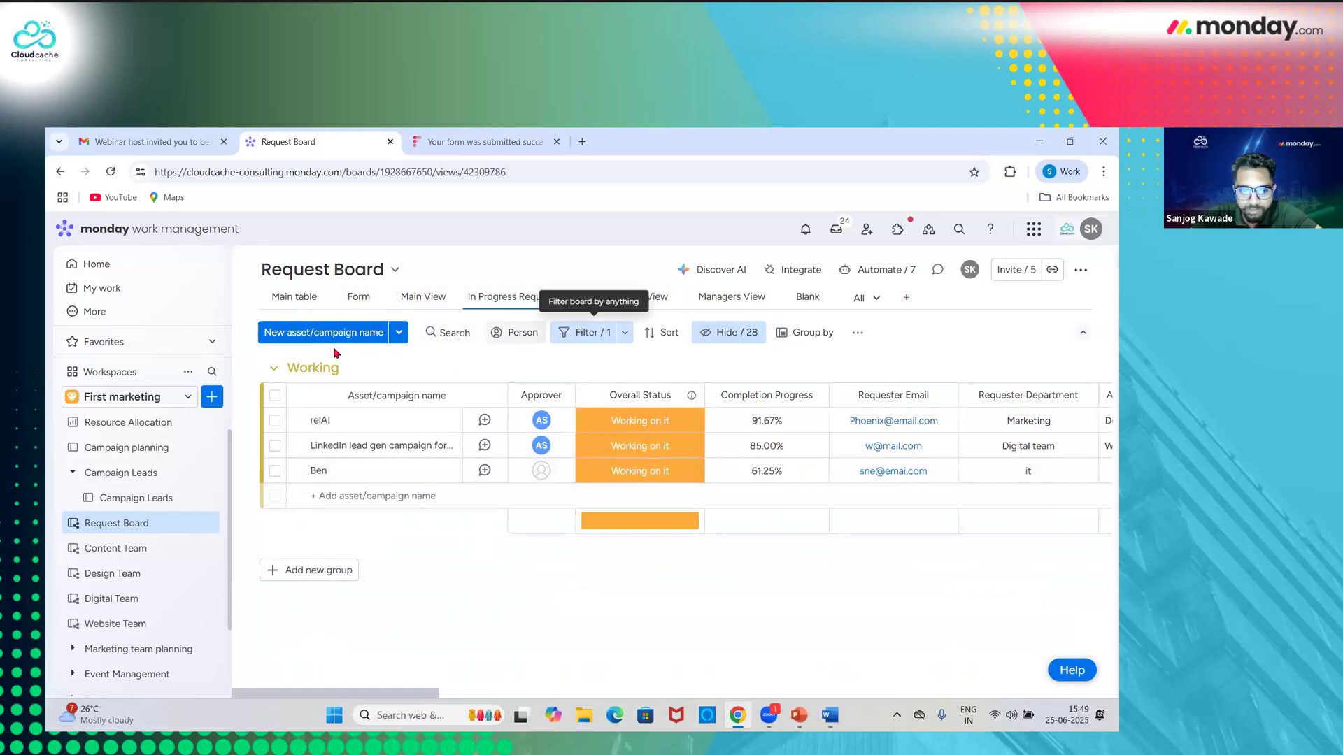
pyautogui.click(279, 300)
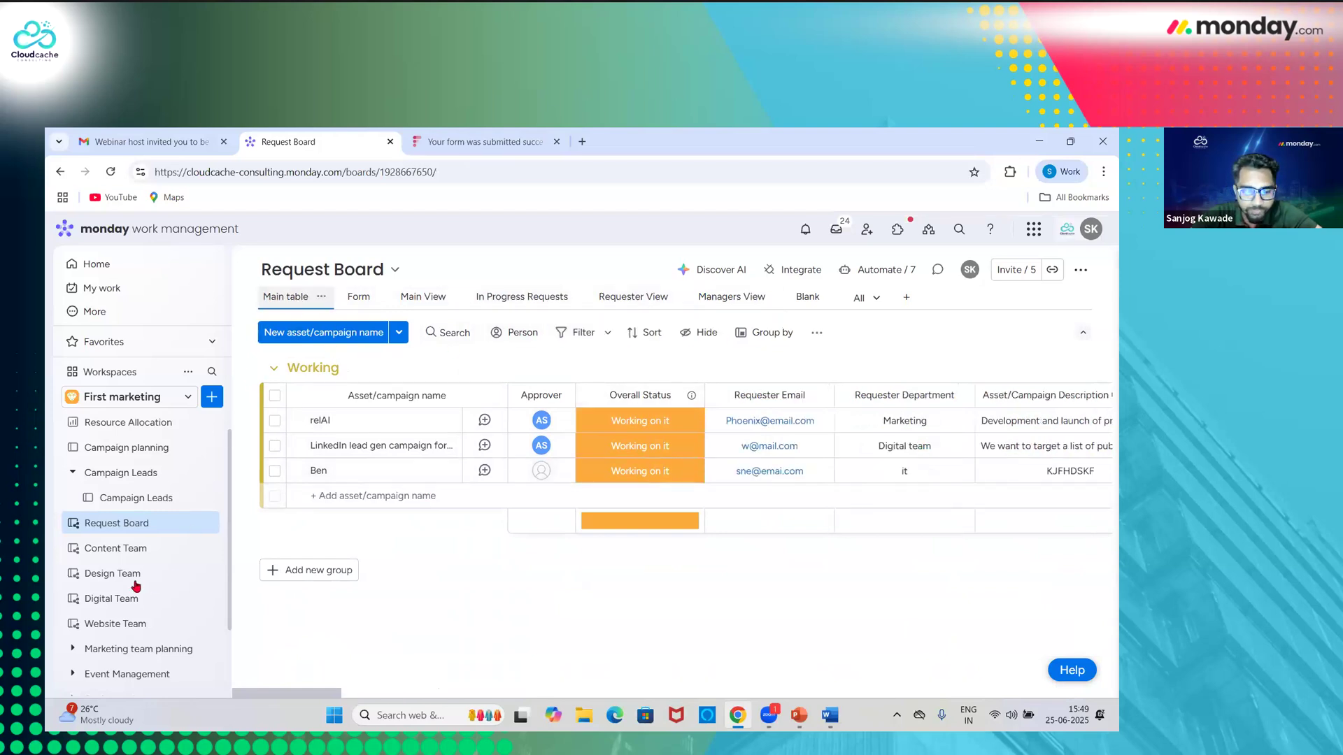
# - Show the Content Team board and examine the ETA dates, progress, descriptions and linked requests in its Upcoming Requests group
pyautogui.click(104, 553)
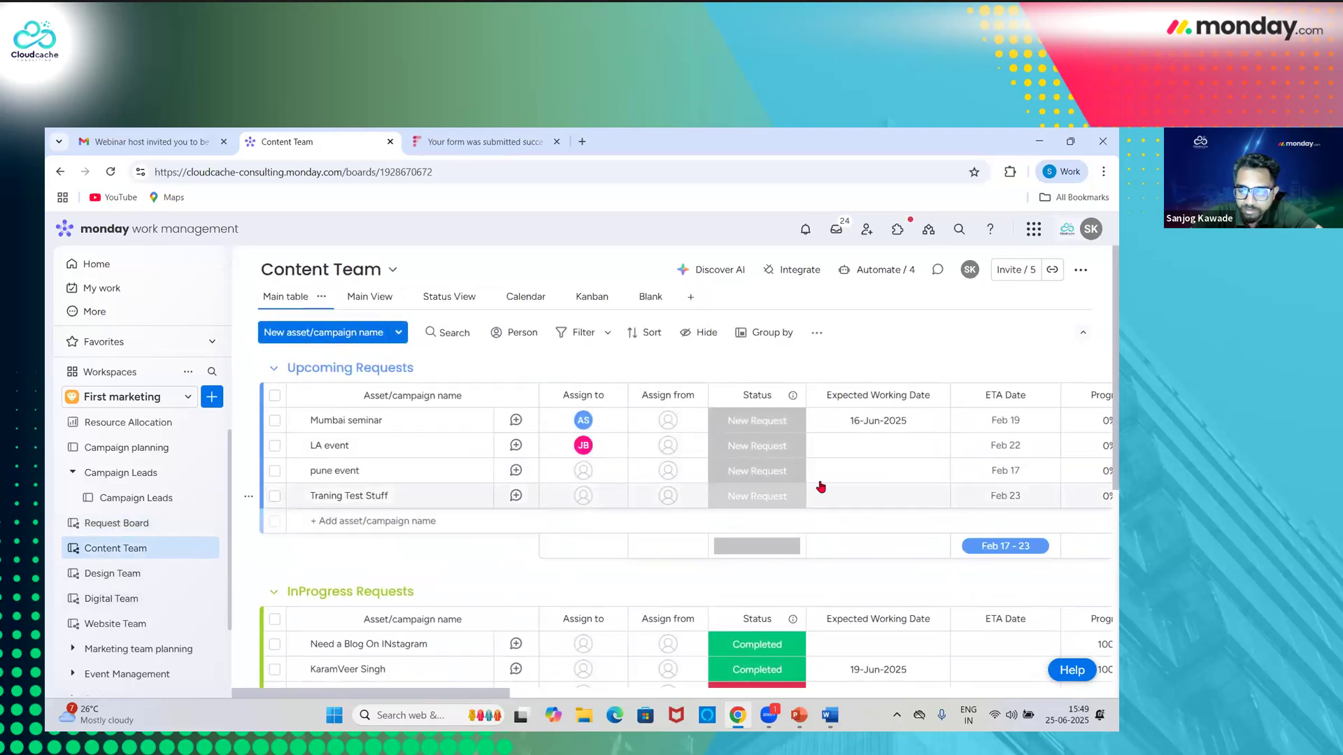
pyautogui.hscroll(4, 840, 483)
pyautogui.hscroll(1, 821, 487)
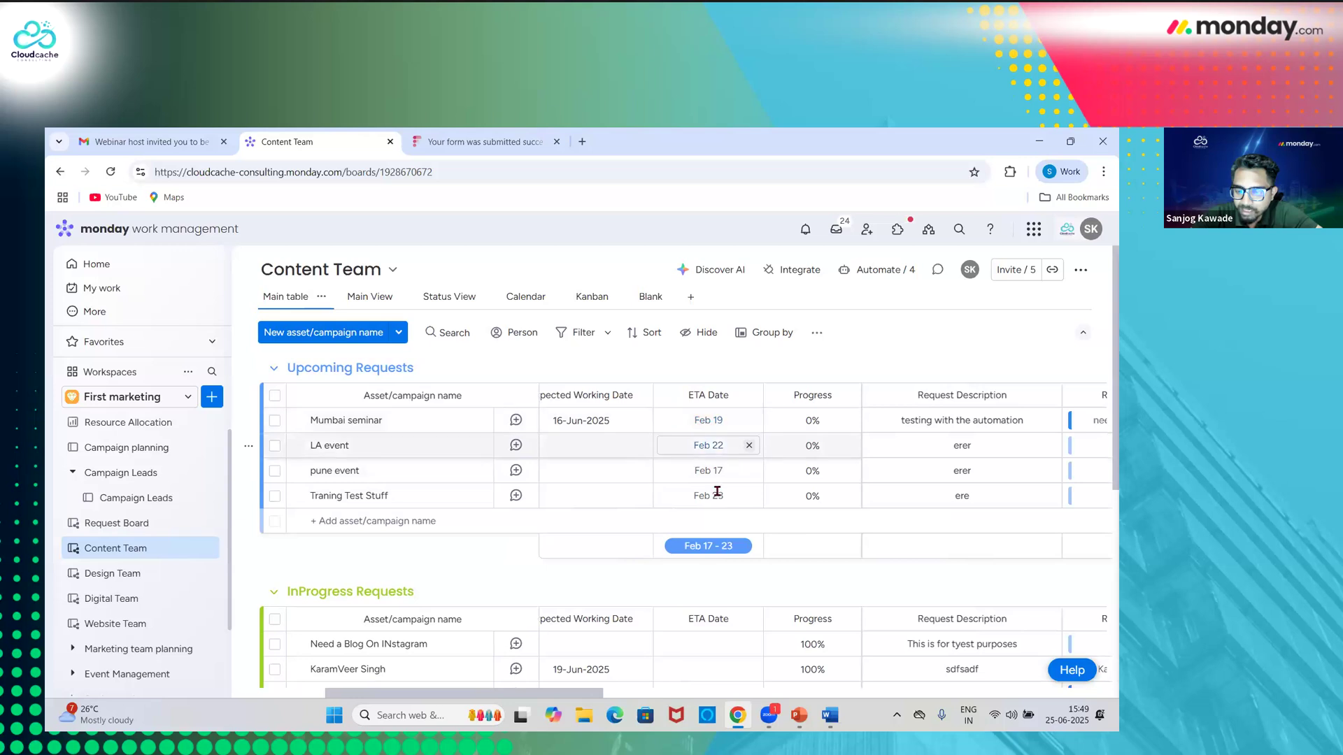
pyautogui.hscroll(2, 820, 435)
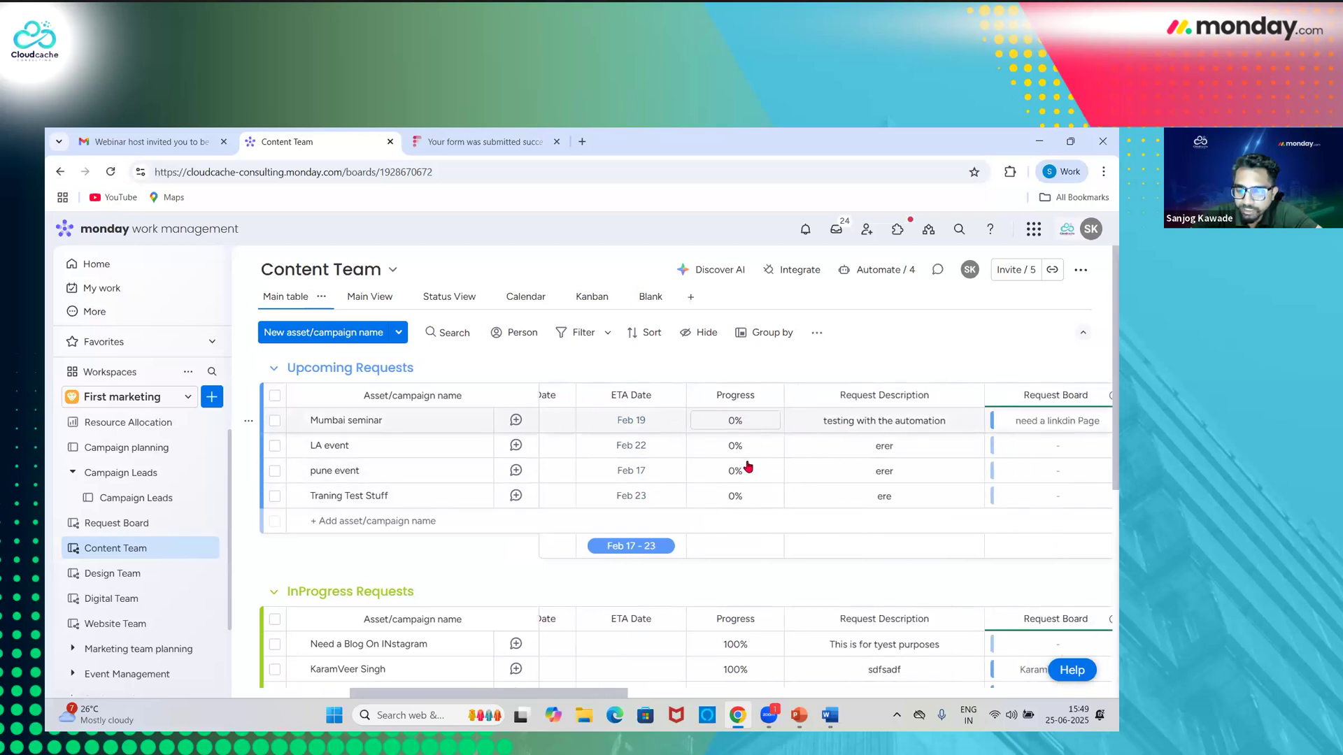
# - Set the Mumbai seminar request's status to In Progress in Upcoming Requests and look over the group's progress and linked request columns
pyautogui.hscroll(-5, 672, 465)
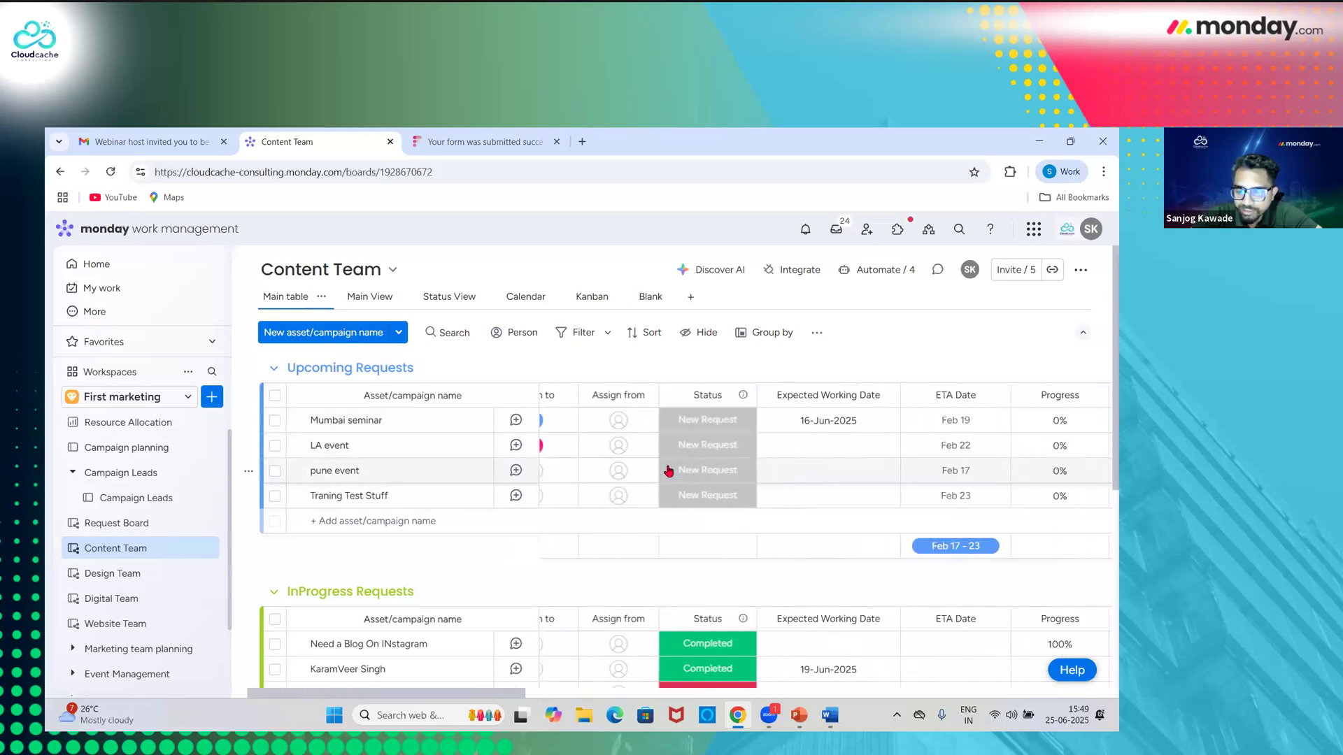
pyautogui.click(690, 422)
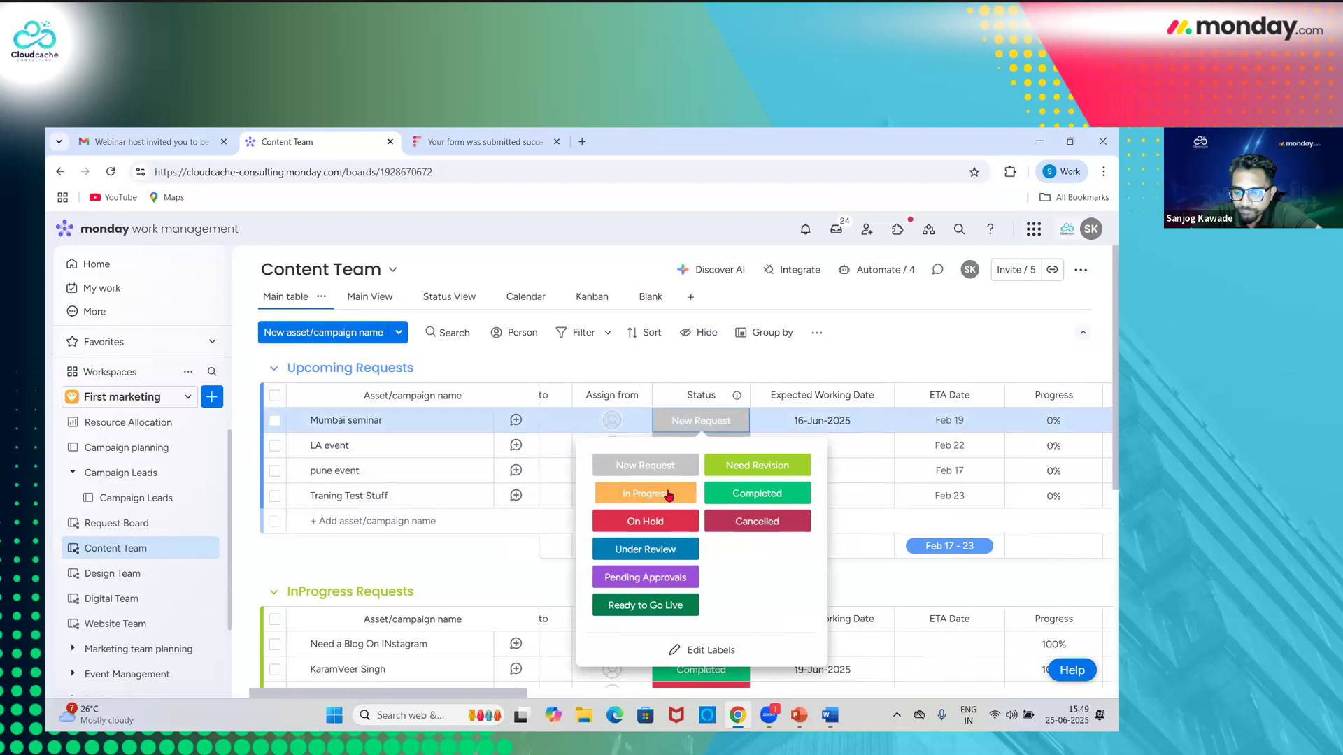
pyautogui.click(668, 494)
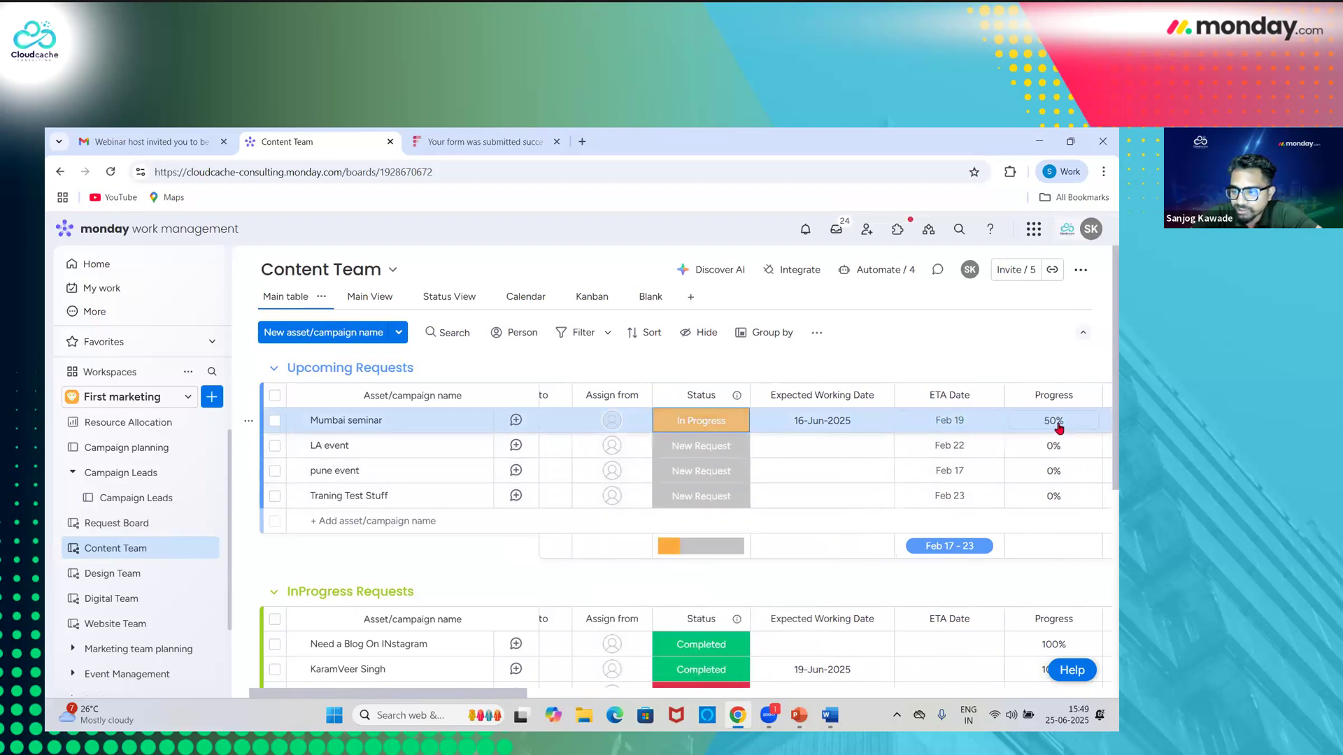
pyautogui.hscroll(5, 1053, 426)
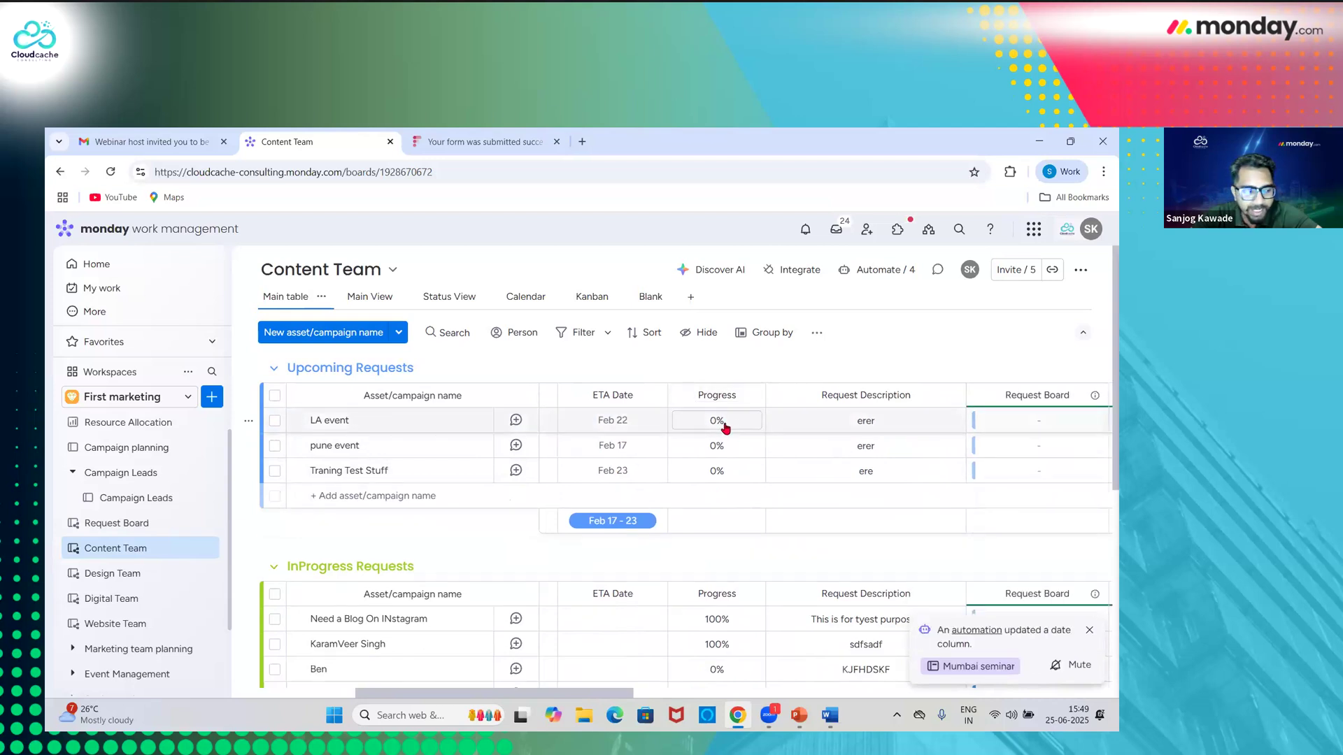
pyautogui.hscroll(6, 873, 433)
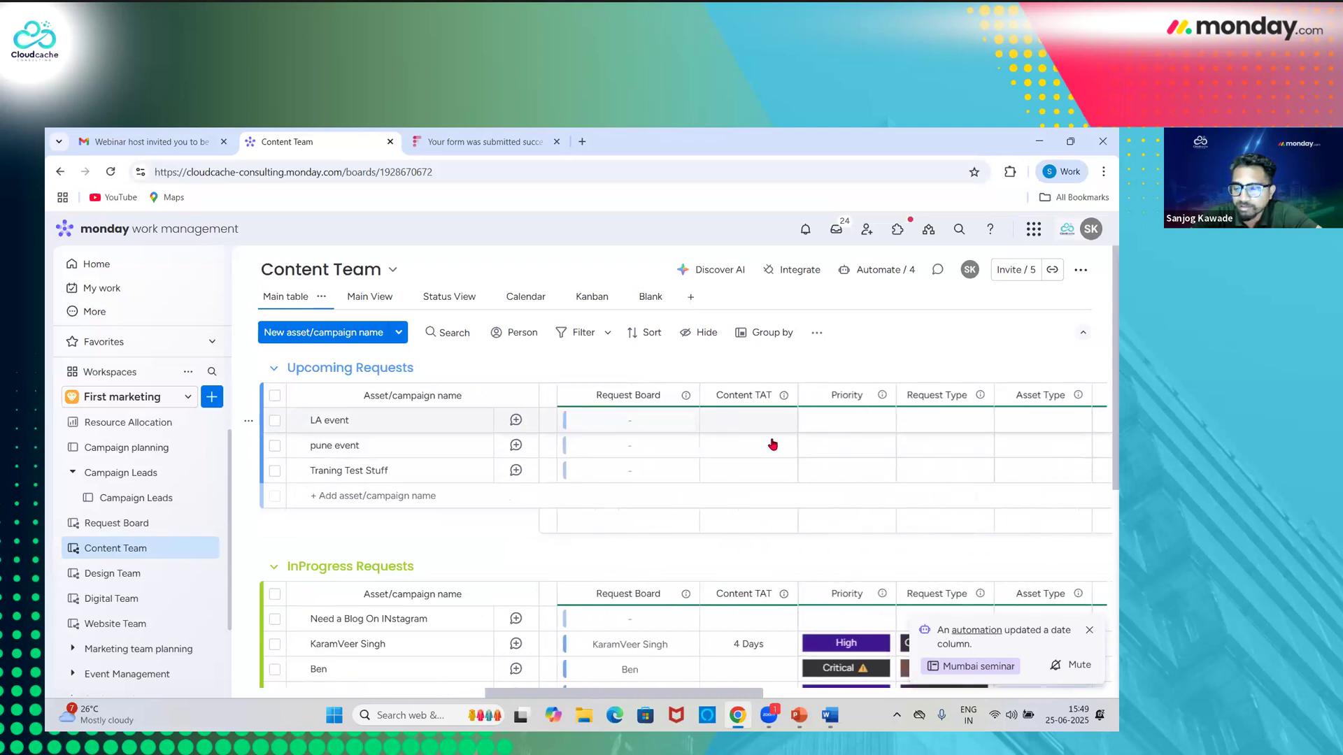
pyautogui.hscroll(2, 824, 435)
pyautogui.hscroll(-8, 822, 434)
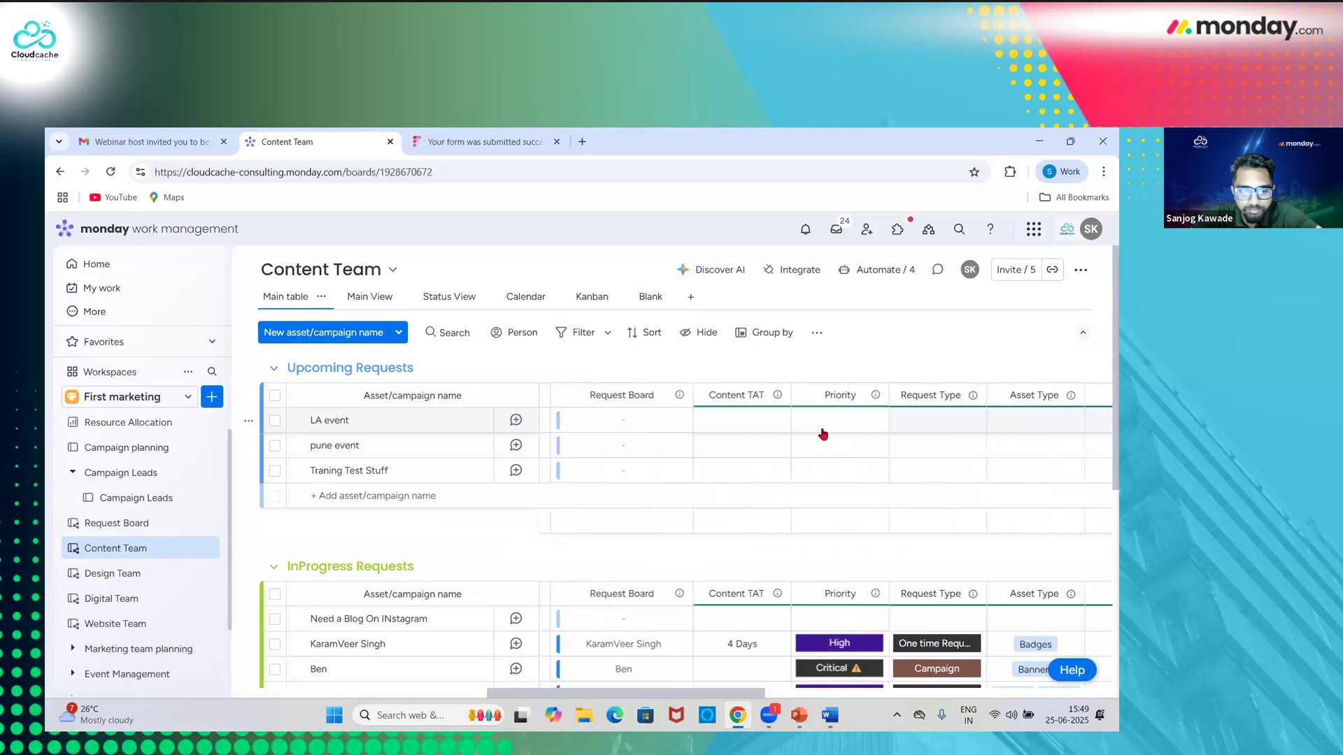
# - Show the Campaign planning board and review the New Campaigns columns through to the linked Request Board column
pyautogui.click(122, 453)
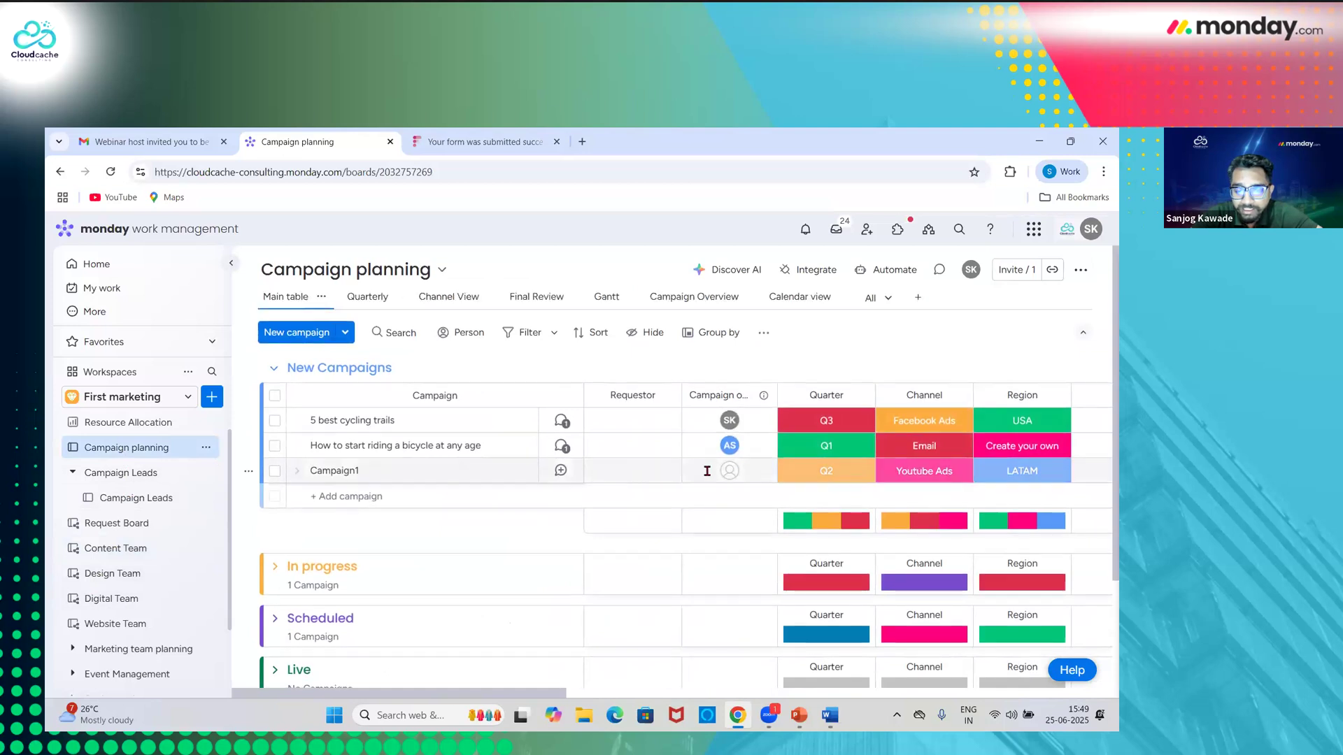
pyautogui.hscroll(10, 729, 470)
pyautogui.hscroll(8, 738, 473)
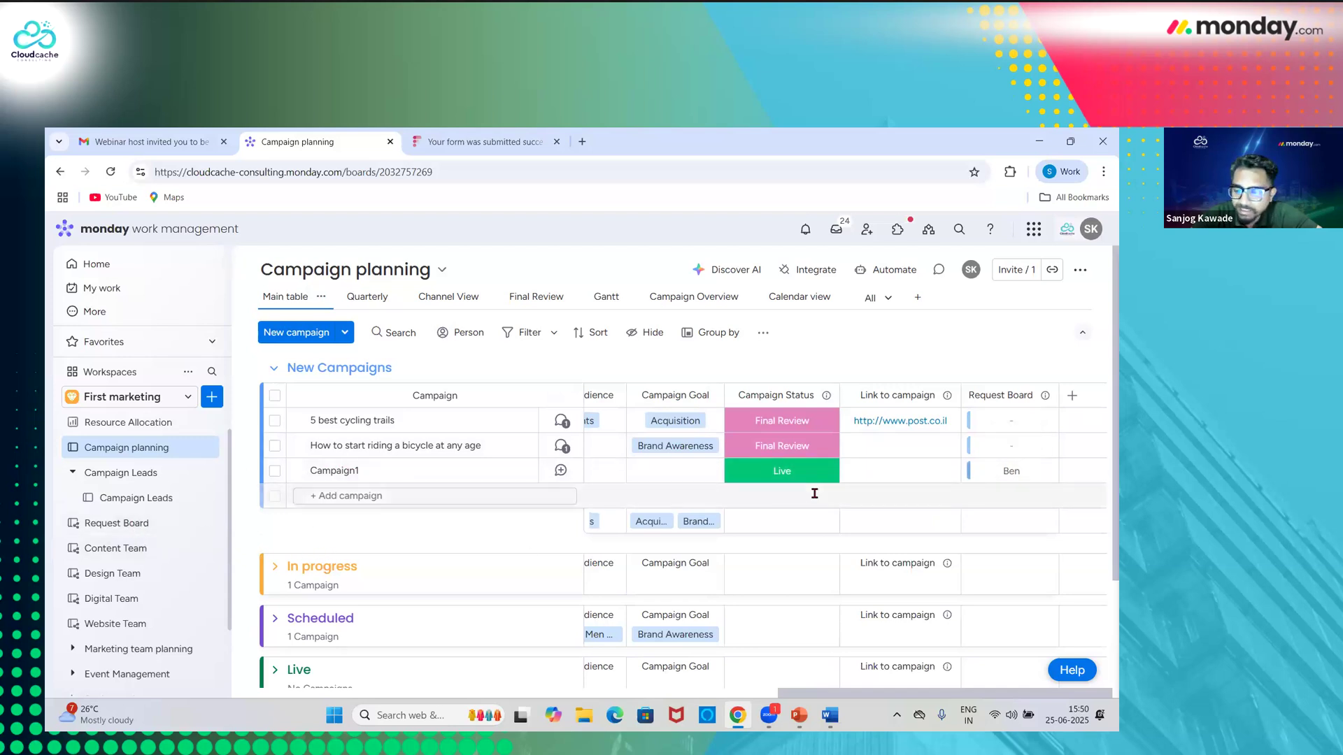
# - Open the Request Board item linked to Campaign1, review its priority, team statuses and progress, and close it
pyautogui.click(1011, 472)
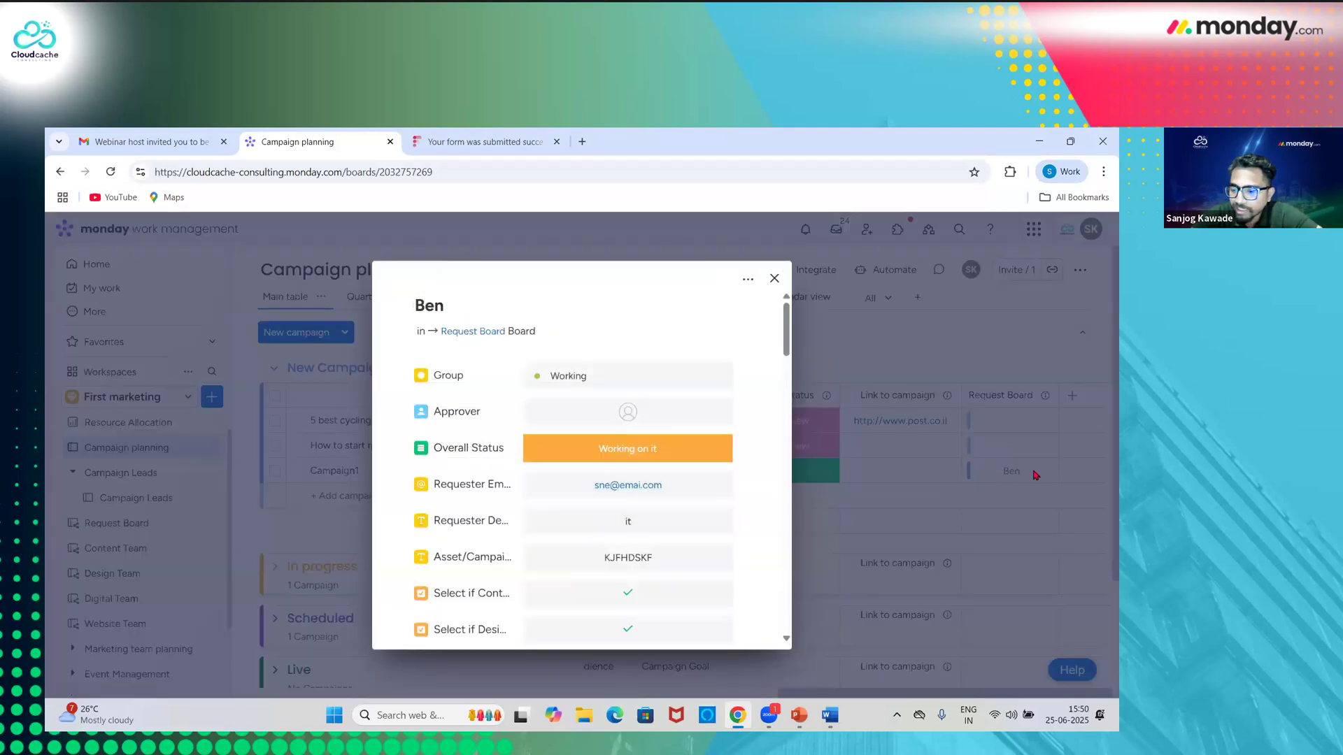
pyautogui.scroll(-3, 585, 533)
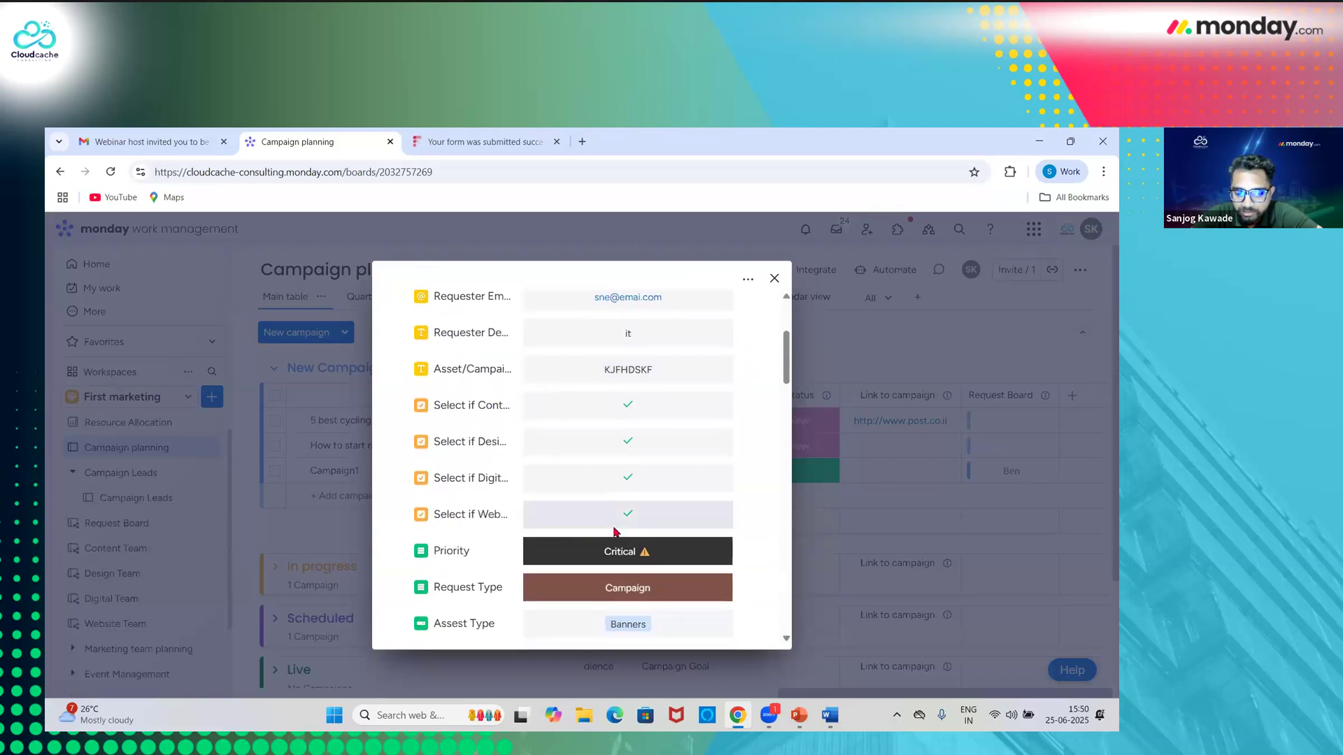
pyautogui.scroll(-7, 614, 531)
pyautogui.scroll(-5, 614, 532)
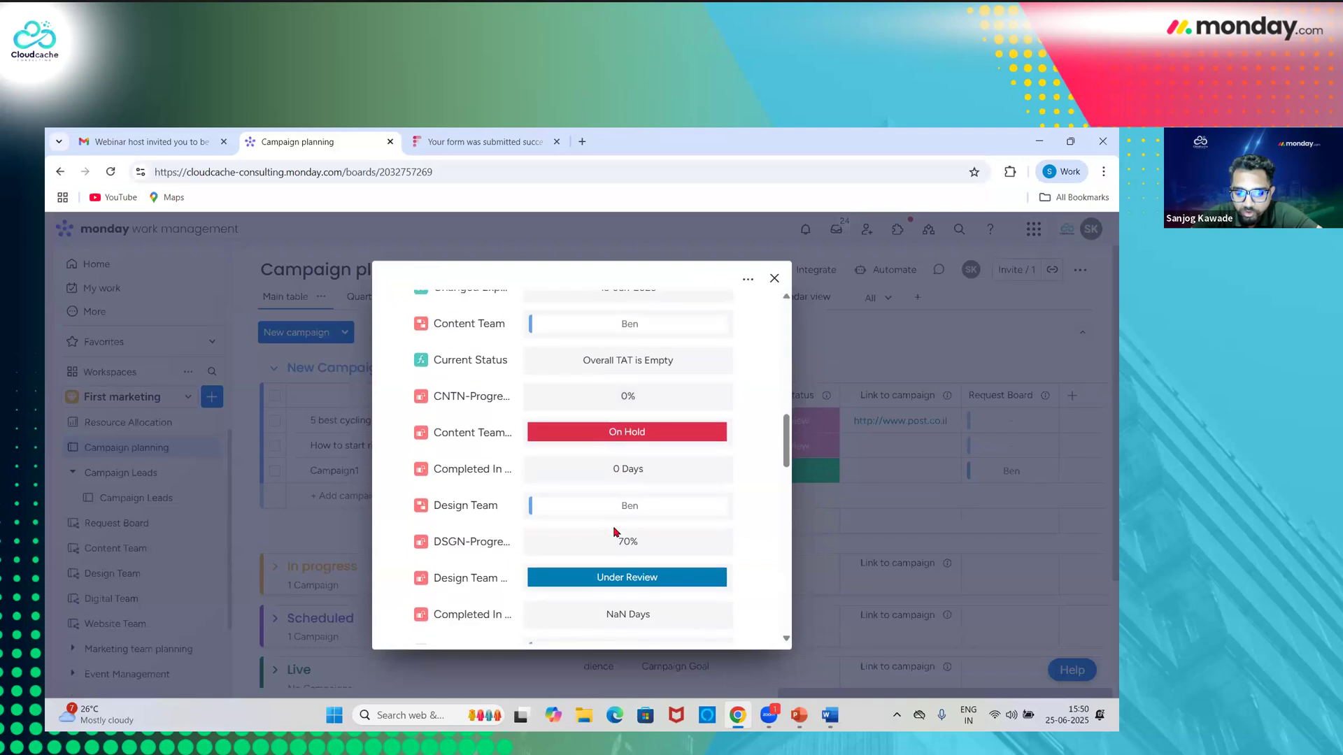
pyautogui.scroll(-3, 615, 531)
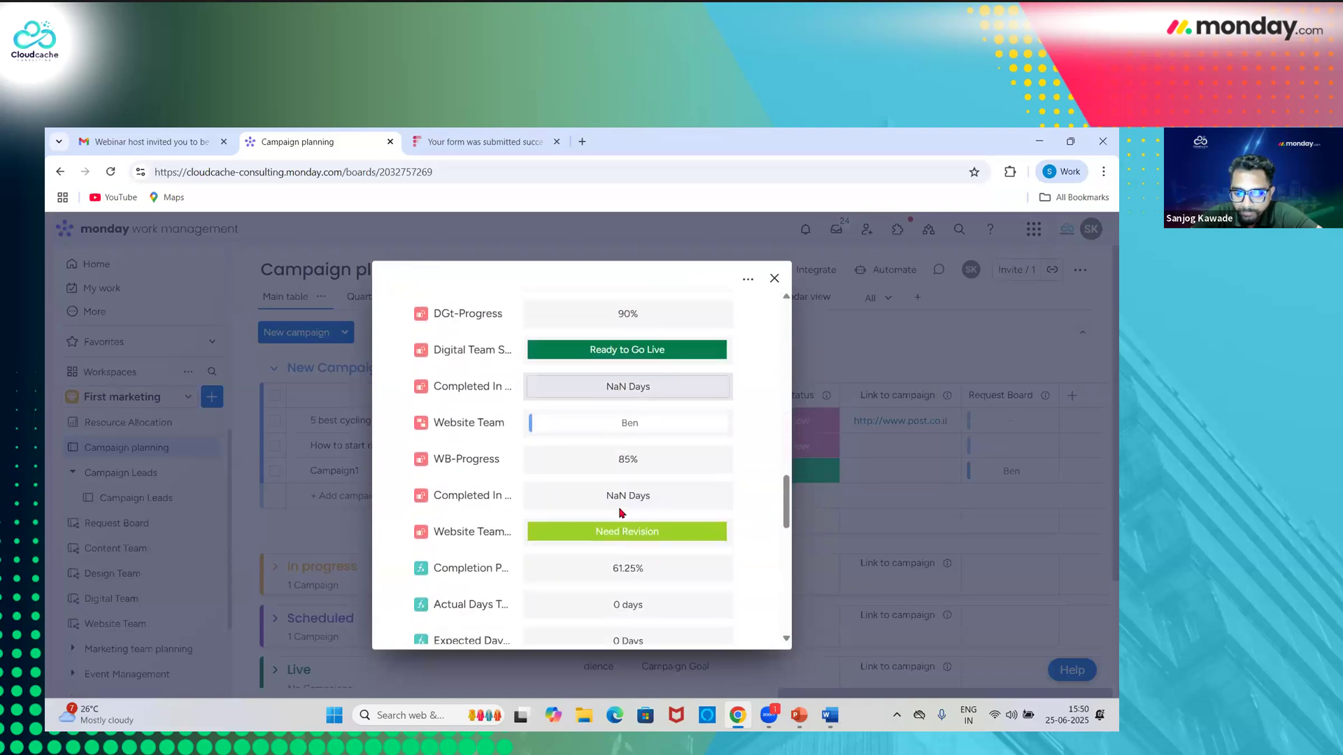
pyautogui.click(321, 546)
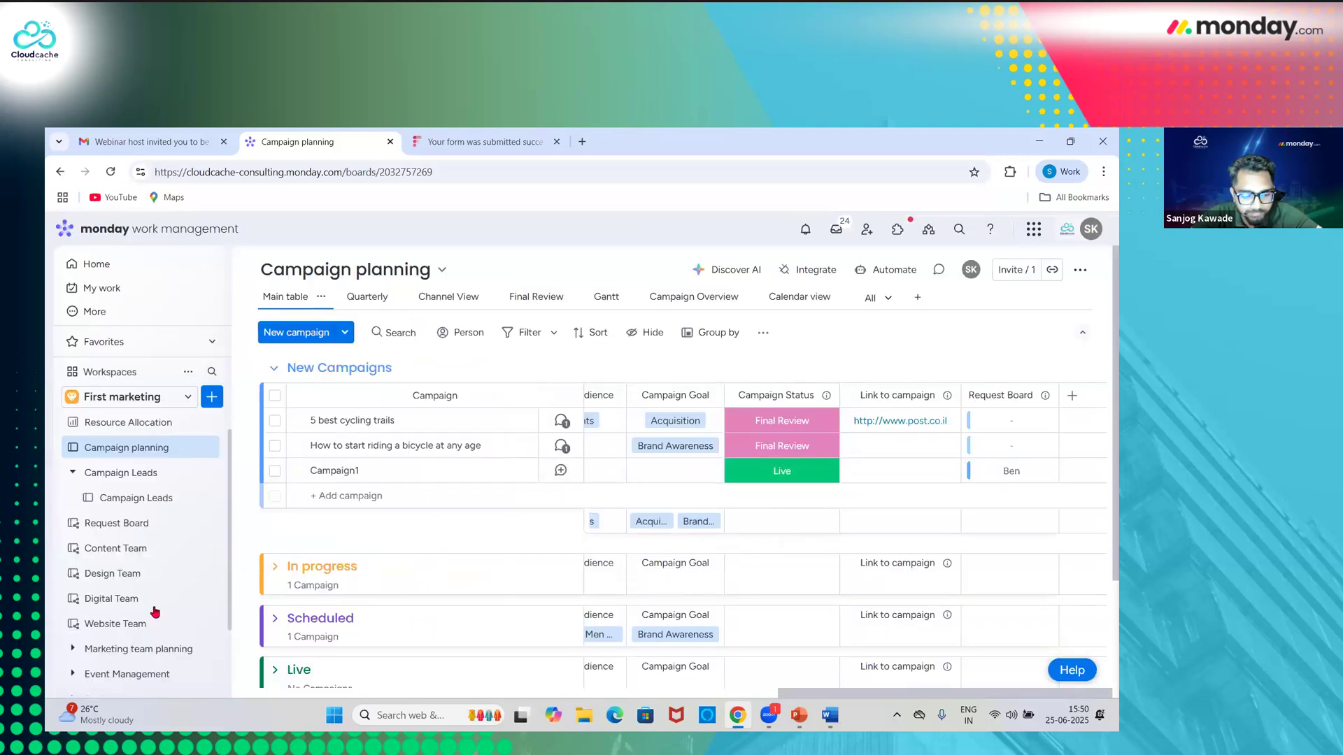
# - Show the High-level marketing plan 2020 board from the Marketing team planning folder
pyautogui.scroll(-3, 165, 516)
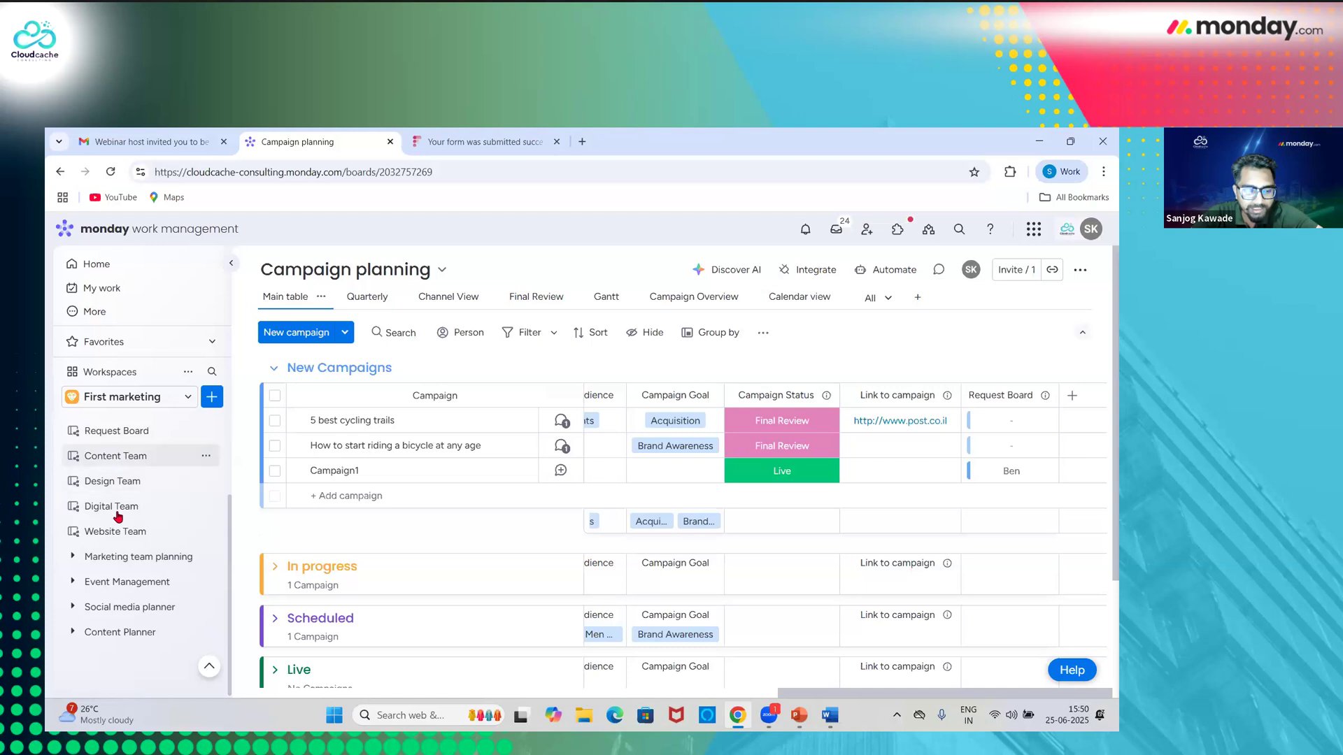
pyautogui.click(116, 557)
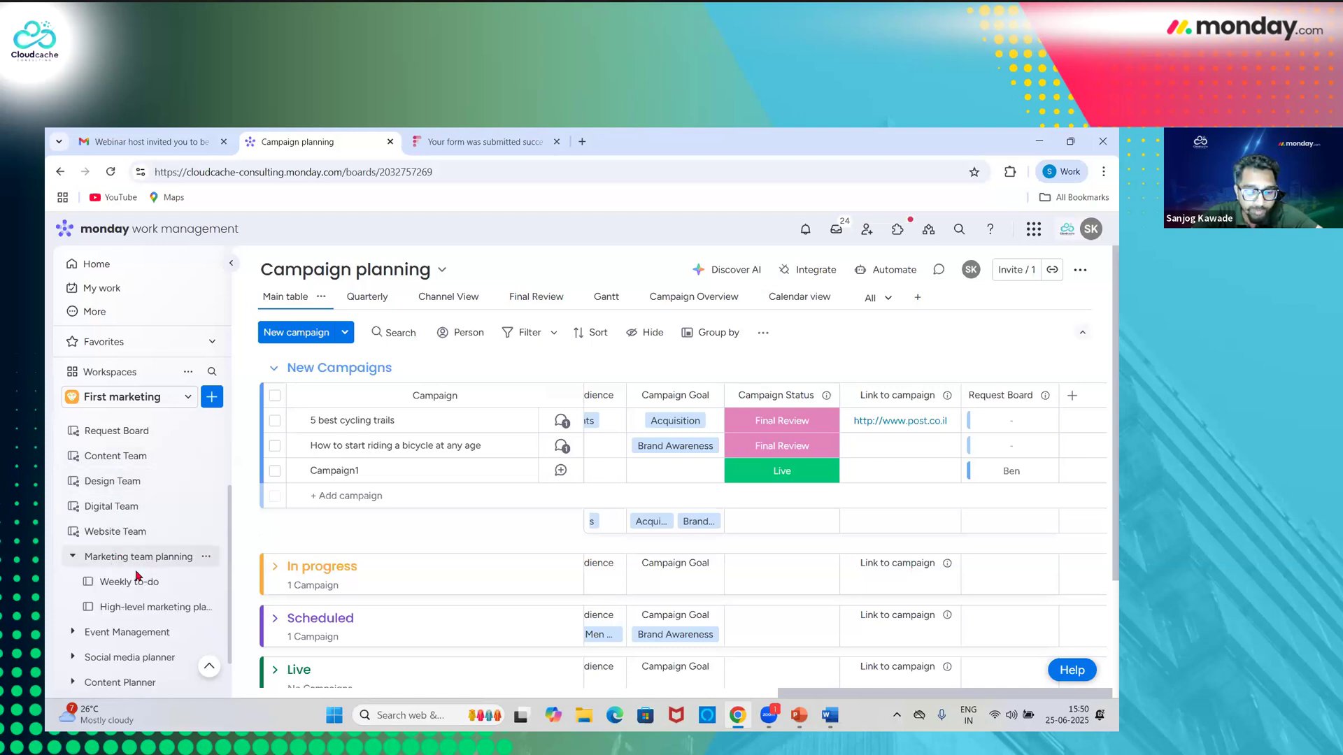
pyautogui.click(157, 608)
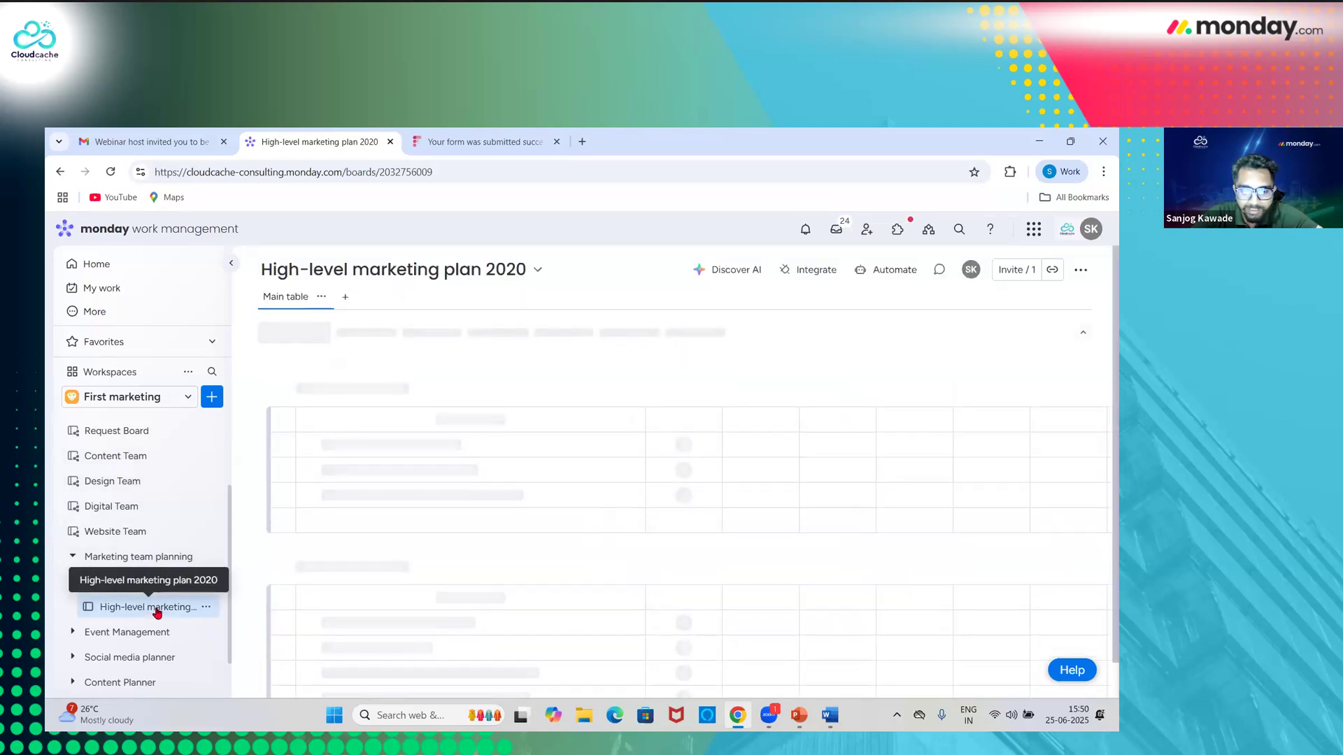
# - Expand the Event Management folder and show the Event RSVP Process board
pyautogui.scroll(-1, 151, 608)
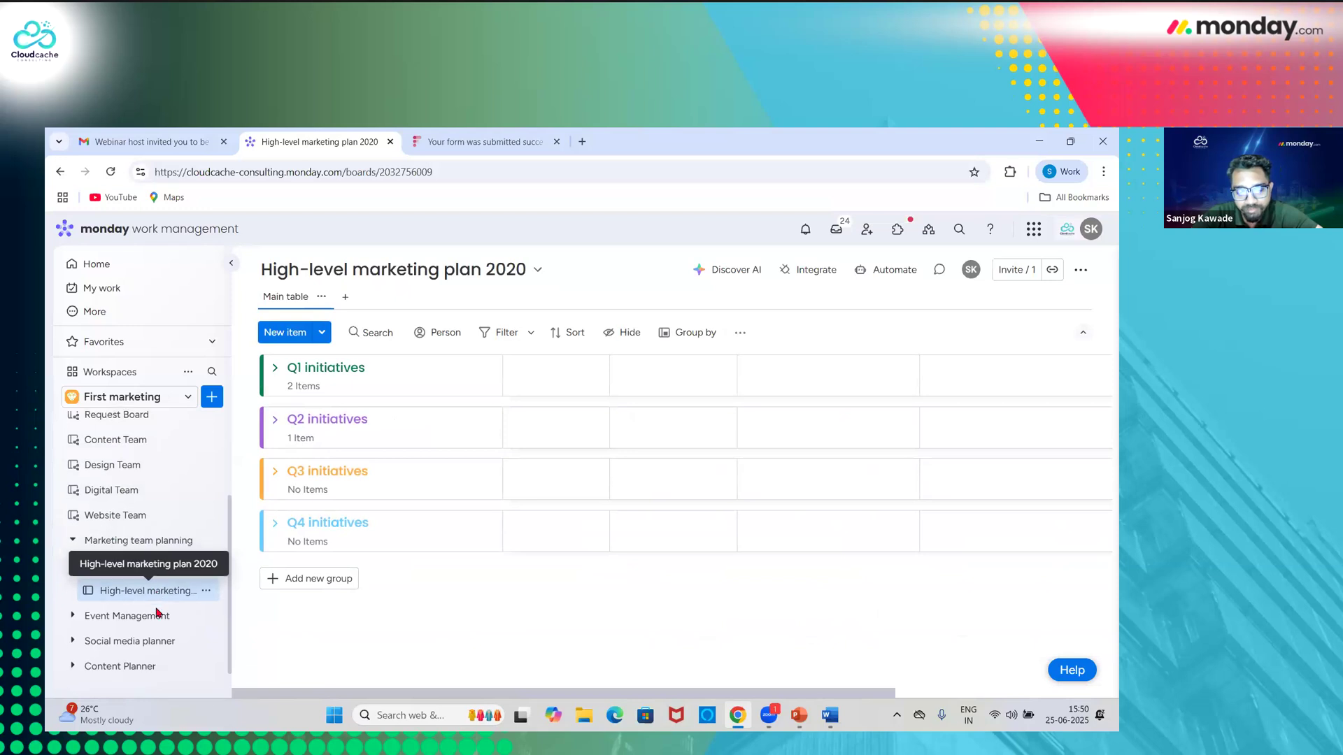
pyautogui.click(142, 603)
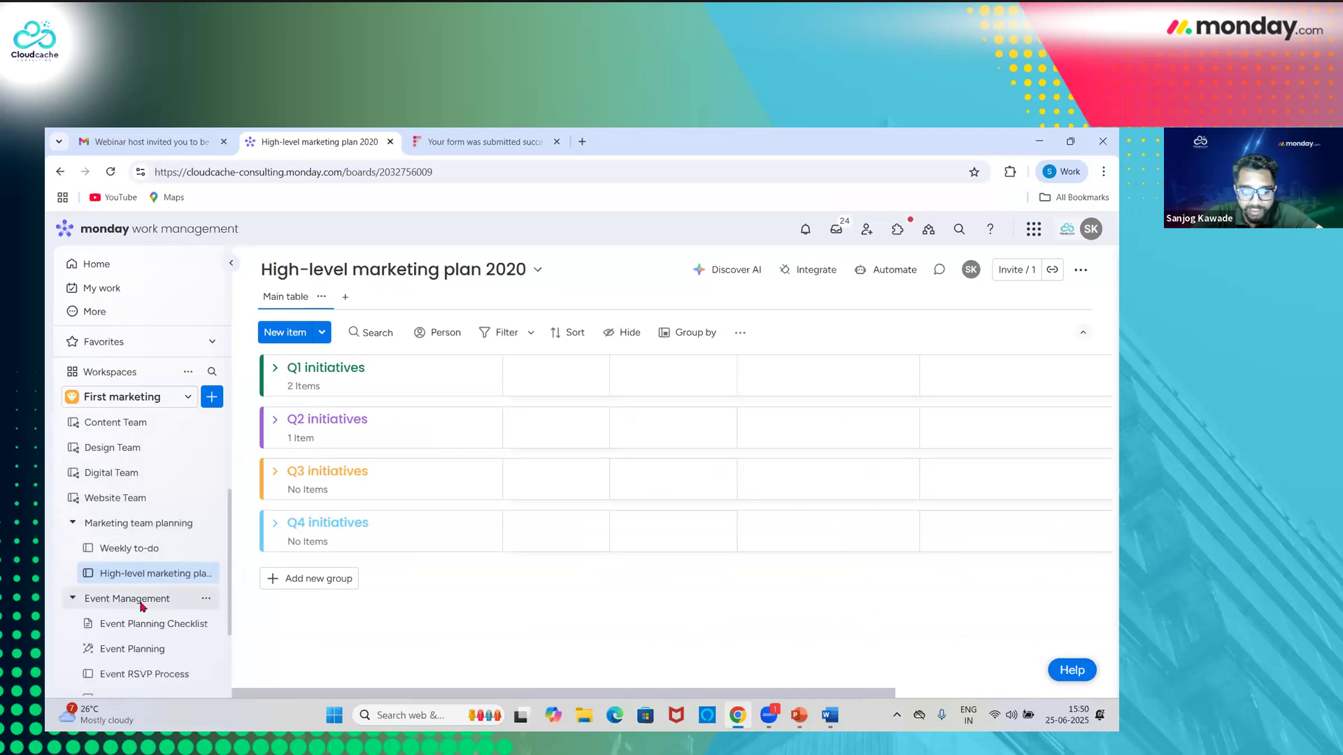
pyautogui.scroll(-2, 142, 603)
pyautogui.click(147, 628)
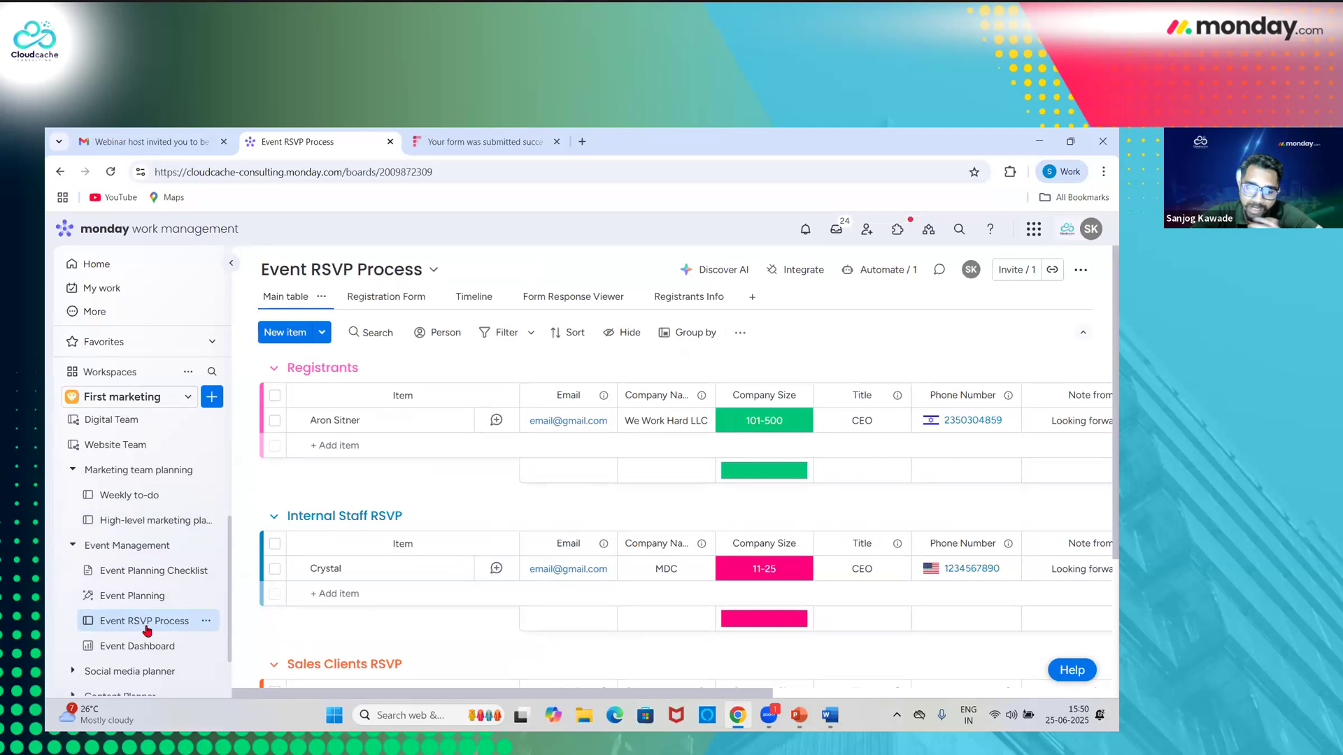
# - Show the Social Media Planner board and examine the posting schedule, post copy and image design columns of the CloudCache Plan group
pyautogui.scroll(-1, 146, 630)
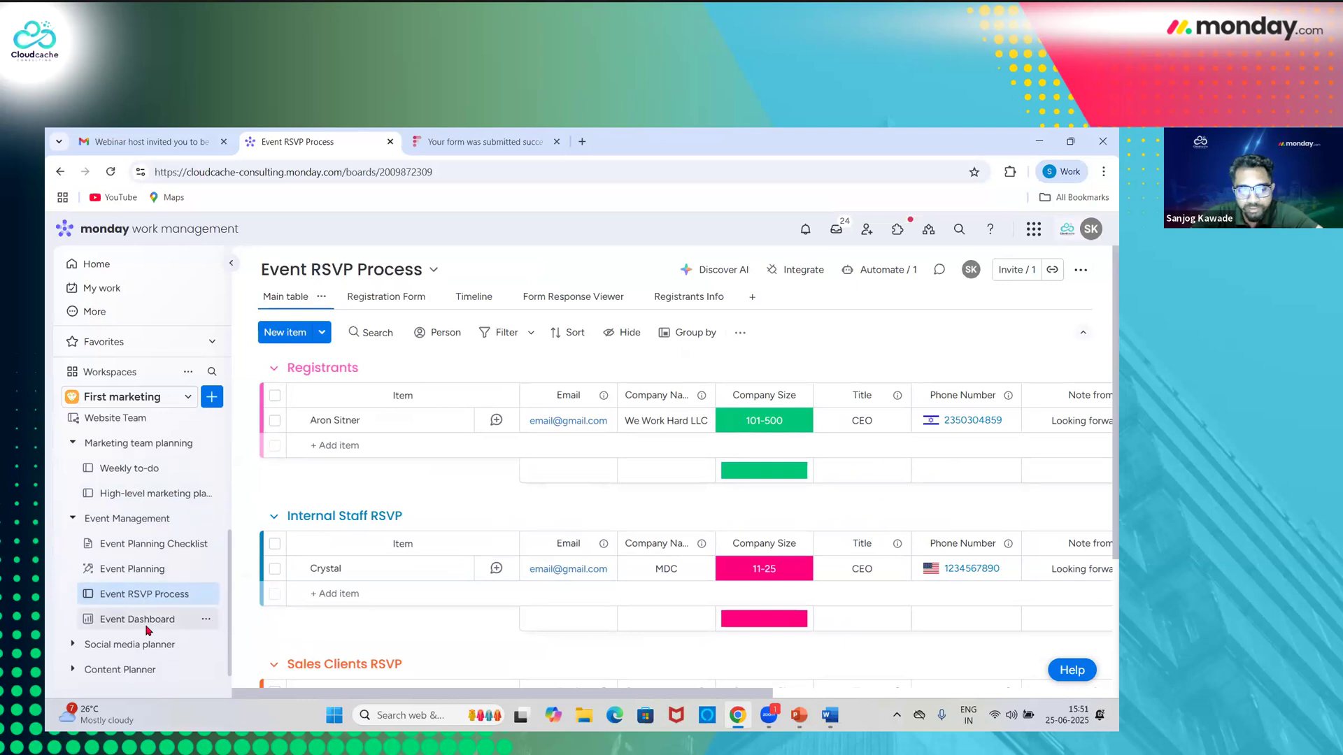
pyautogui.scroll(-1, 147, 629)
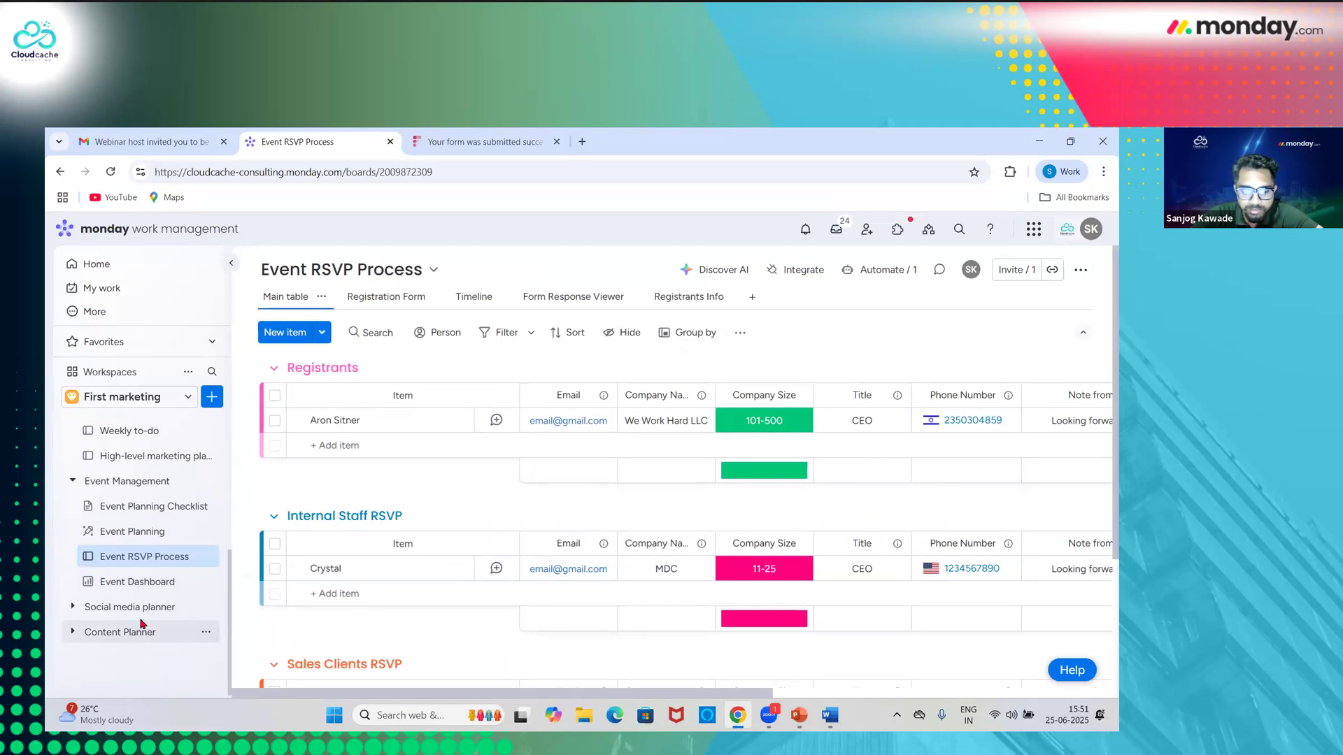
pyautogui.click(138, 615)
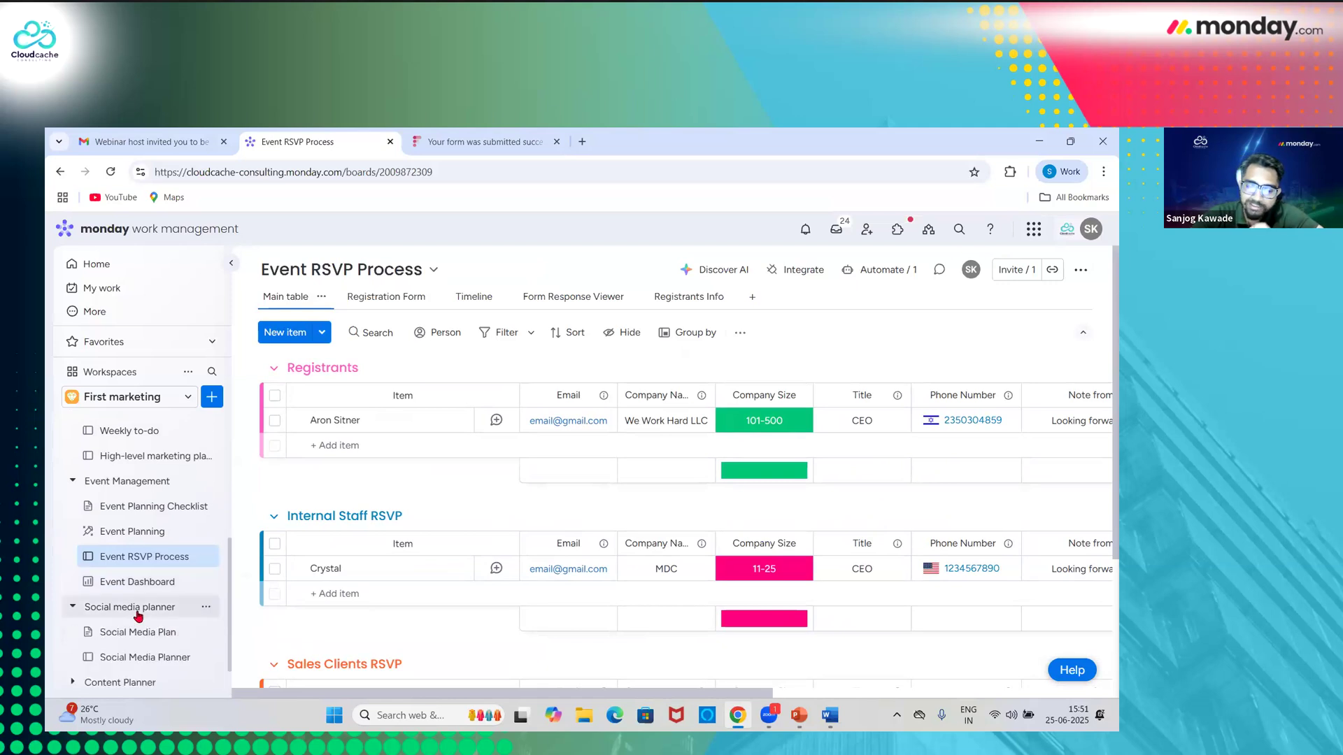
pyautogui.click(153, 658)
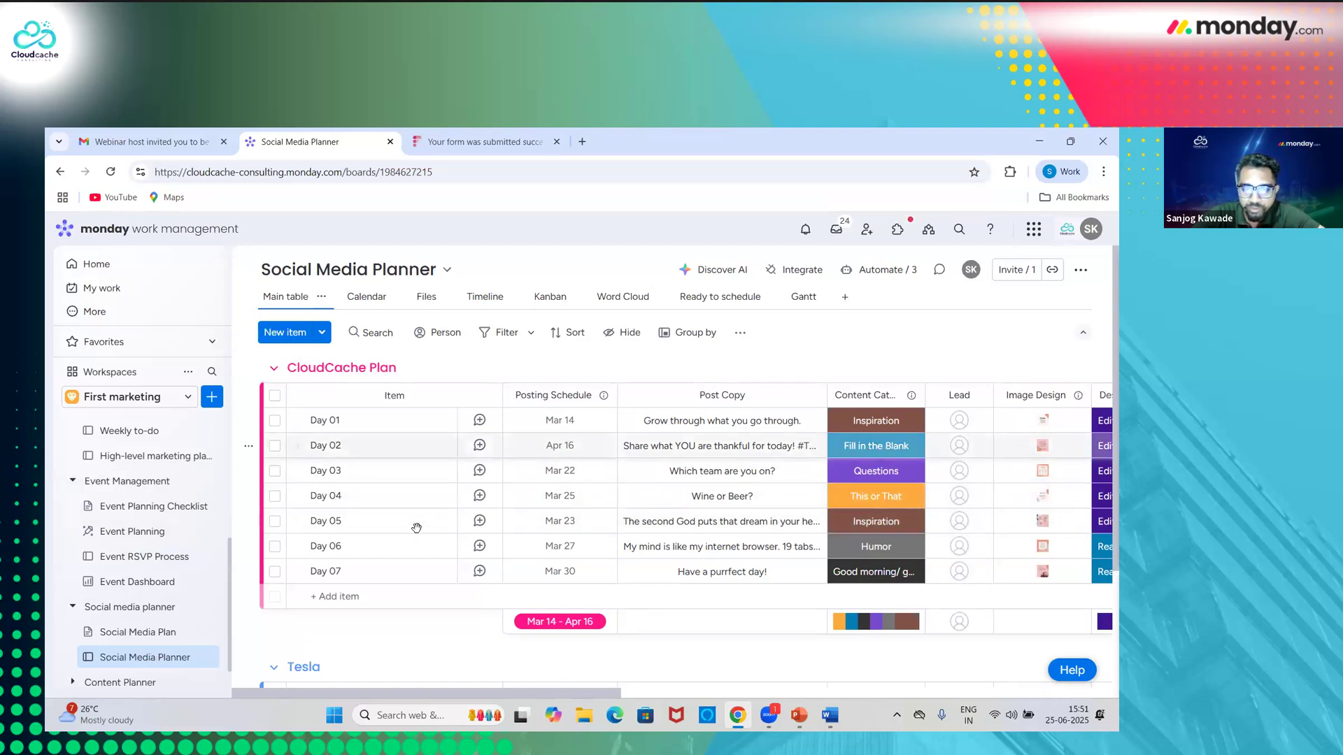
pyautogui.hscroll(5, 622, 530)
pyautogui.hscroll(3, 617, 532)
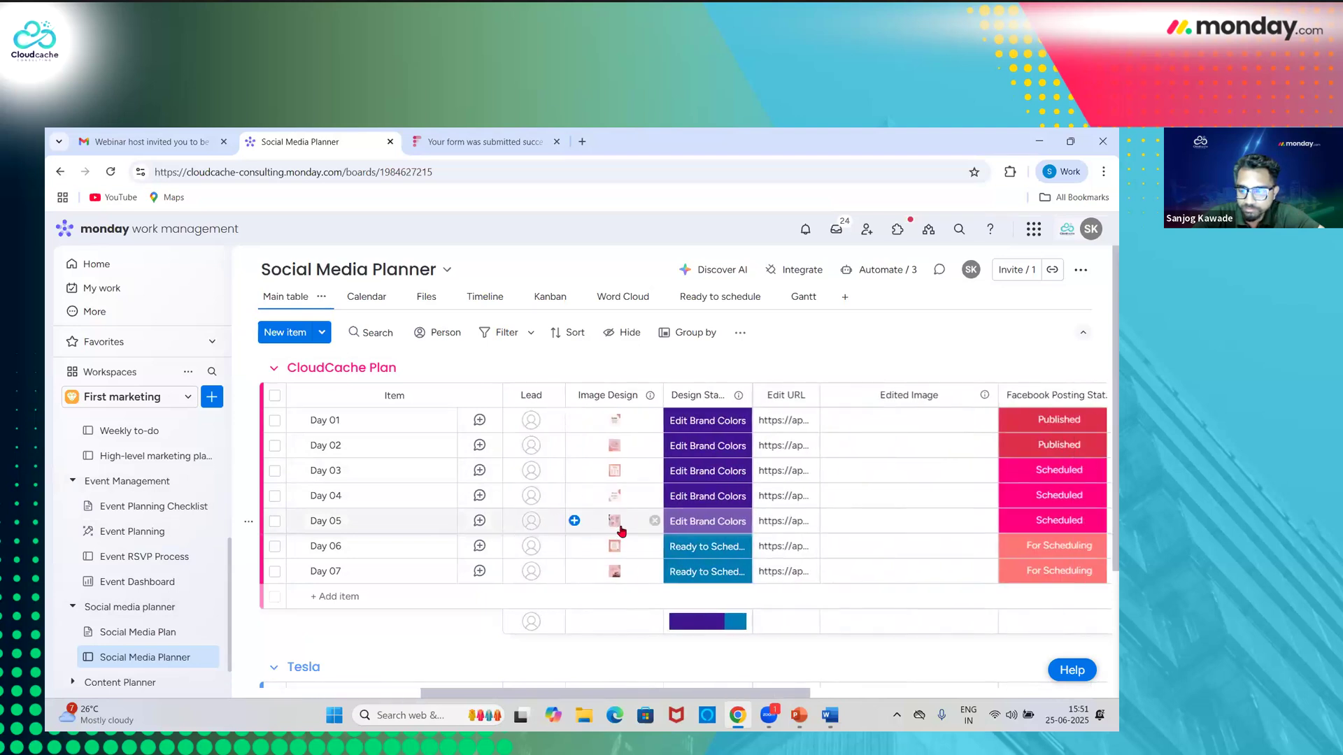
pyautogui.hscroll(-8, 489, 528)
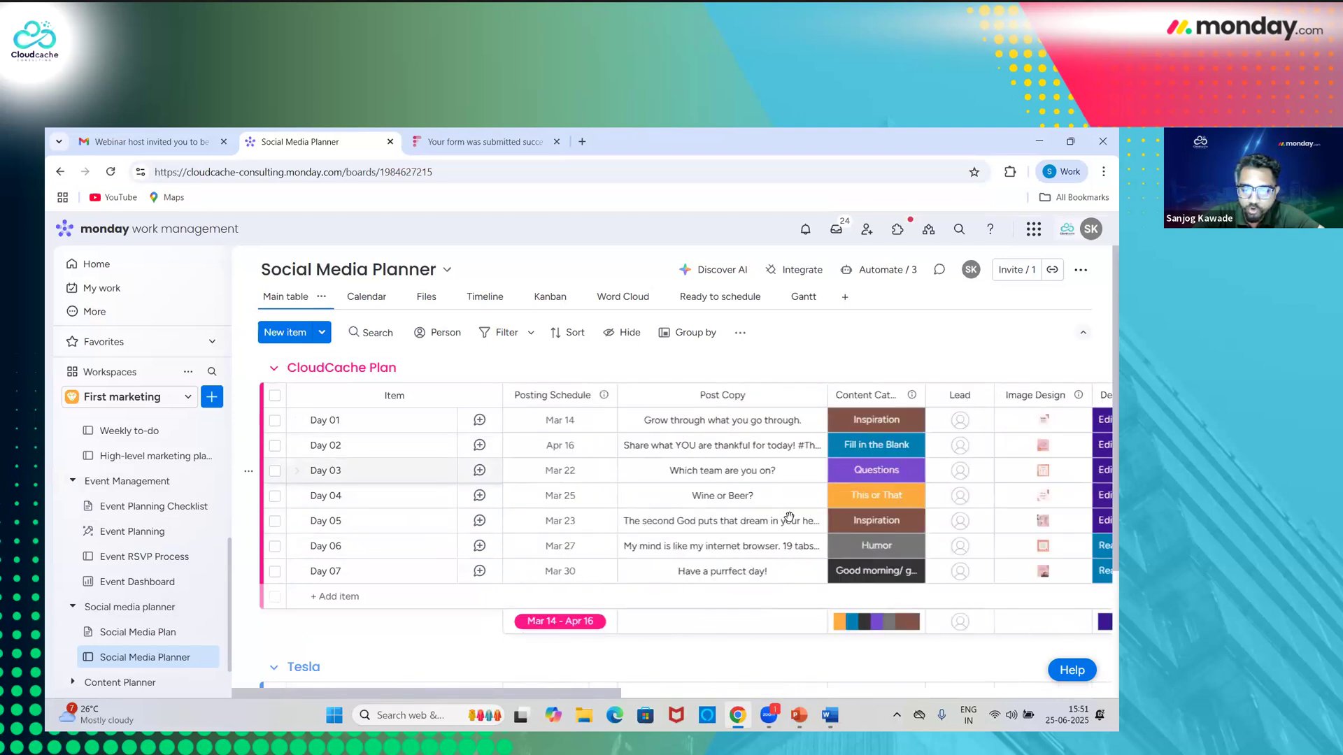
# - Review the Facebook, Twitter, Instagram, Pinterest and LinkedIn posting statuses in the CloudCache Plan group
pyautogui.hscroll(6, 789, 519)
pyautogui.hscroll(3, 790, 522)
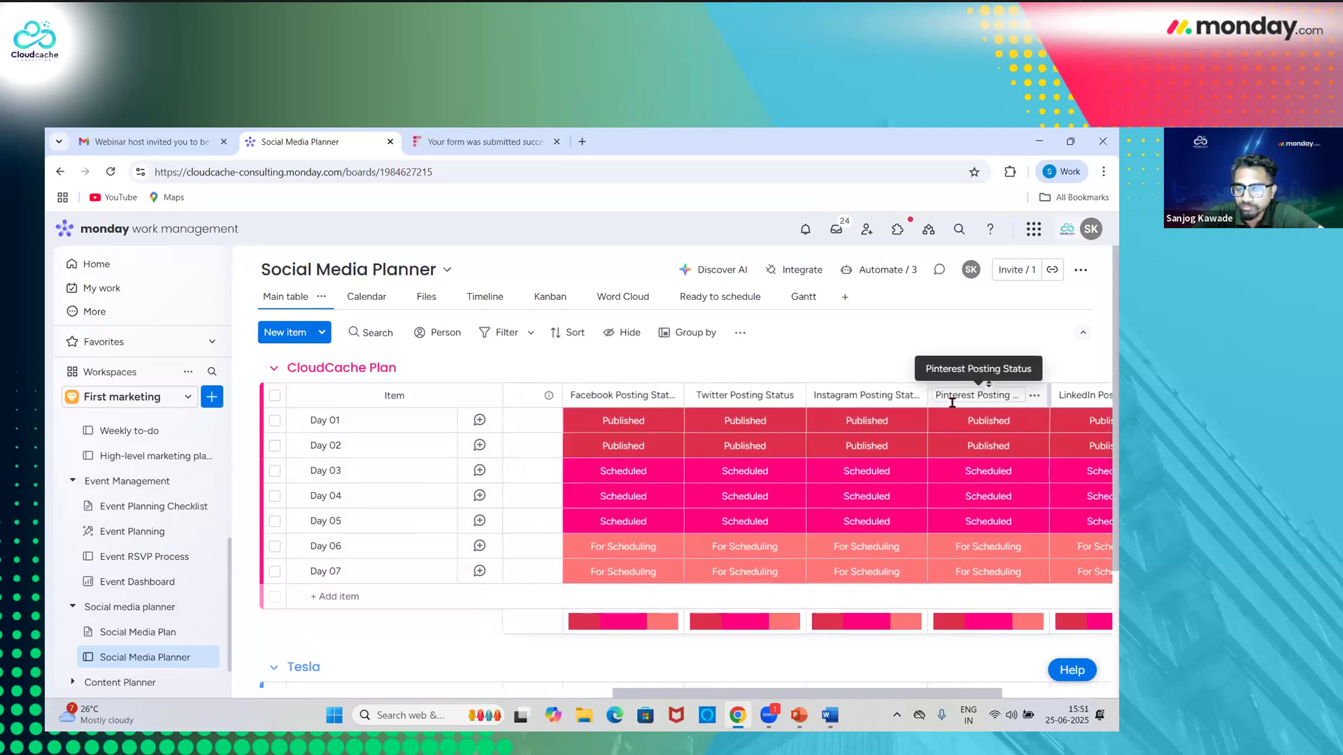
pyautogui.hscroll(2, 952, 403)
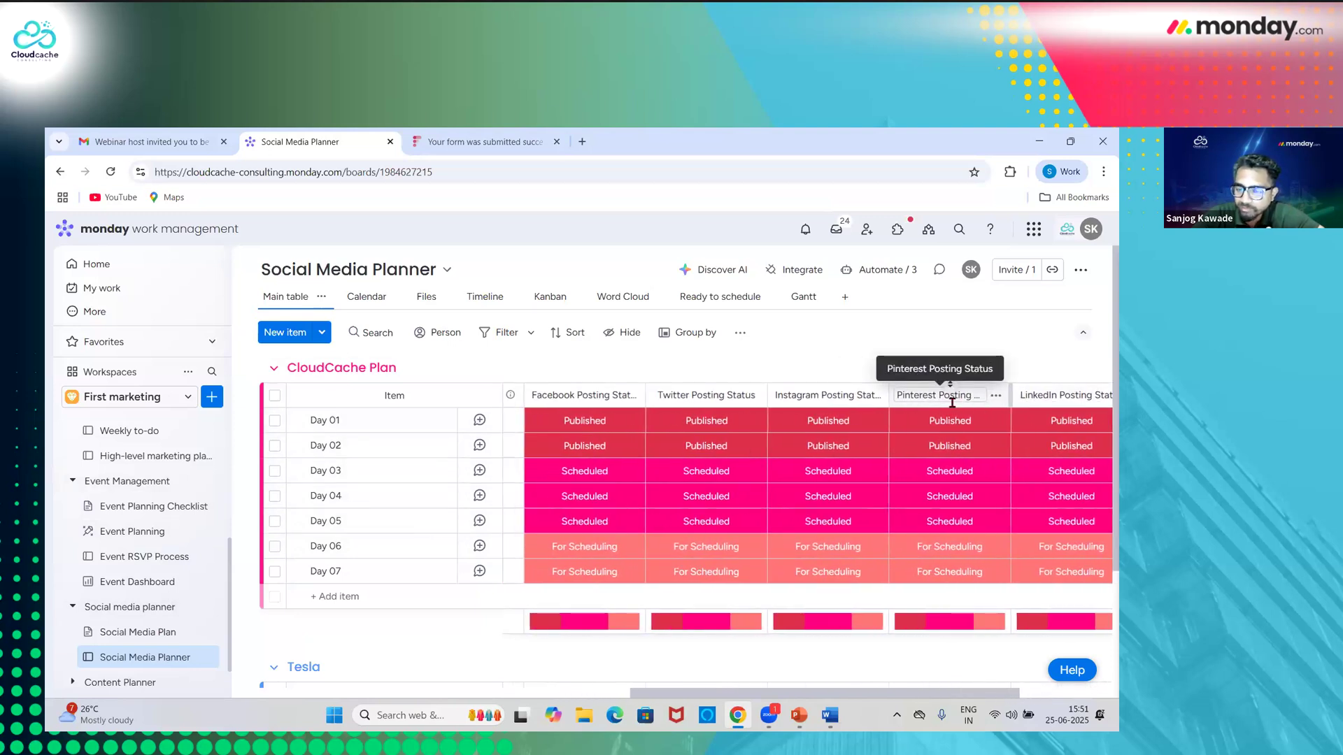
pyautogui.hscroll(3, 952, 403)
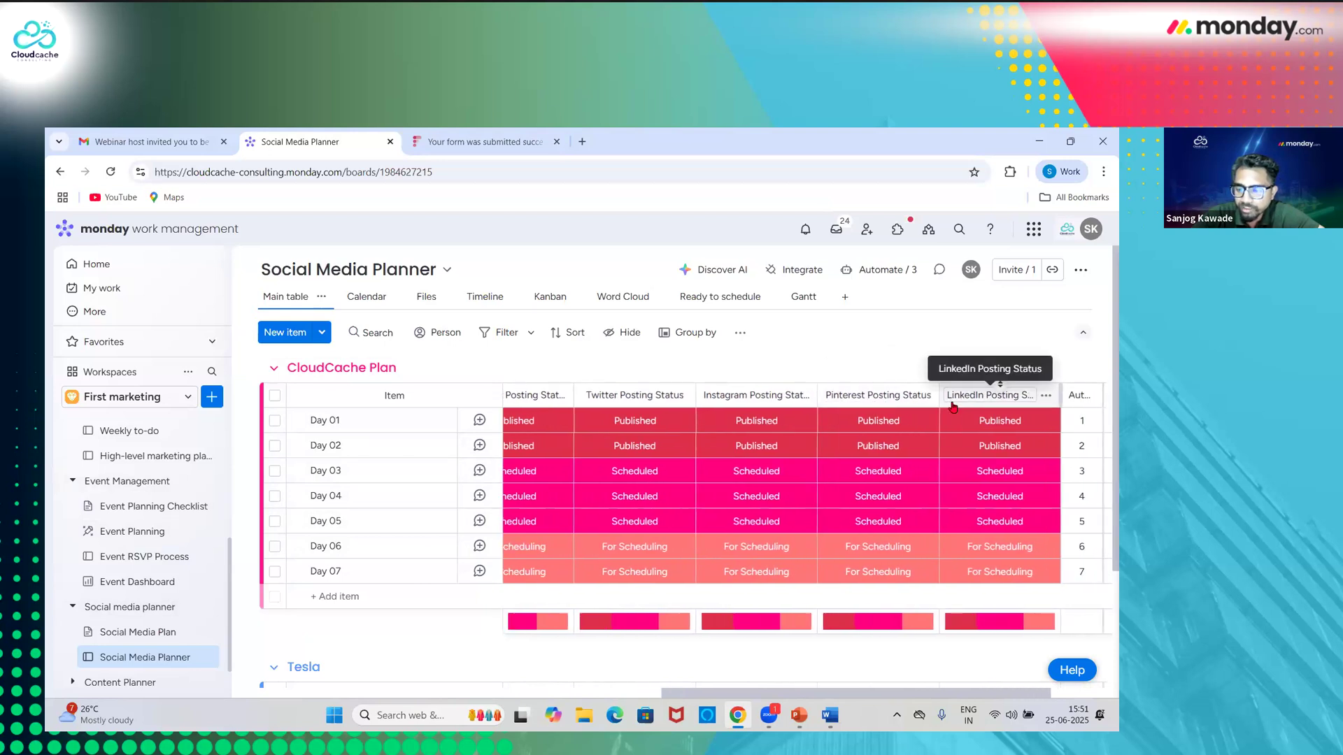
pyautogui.hscroll(2, 953, 406)
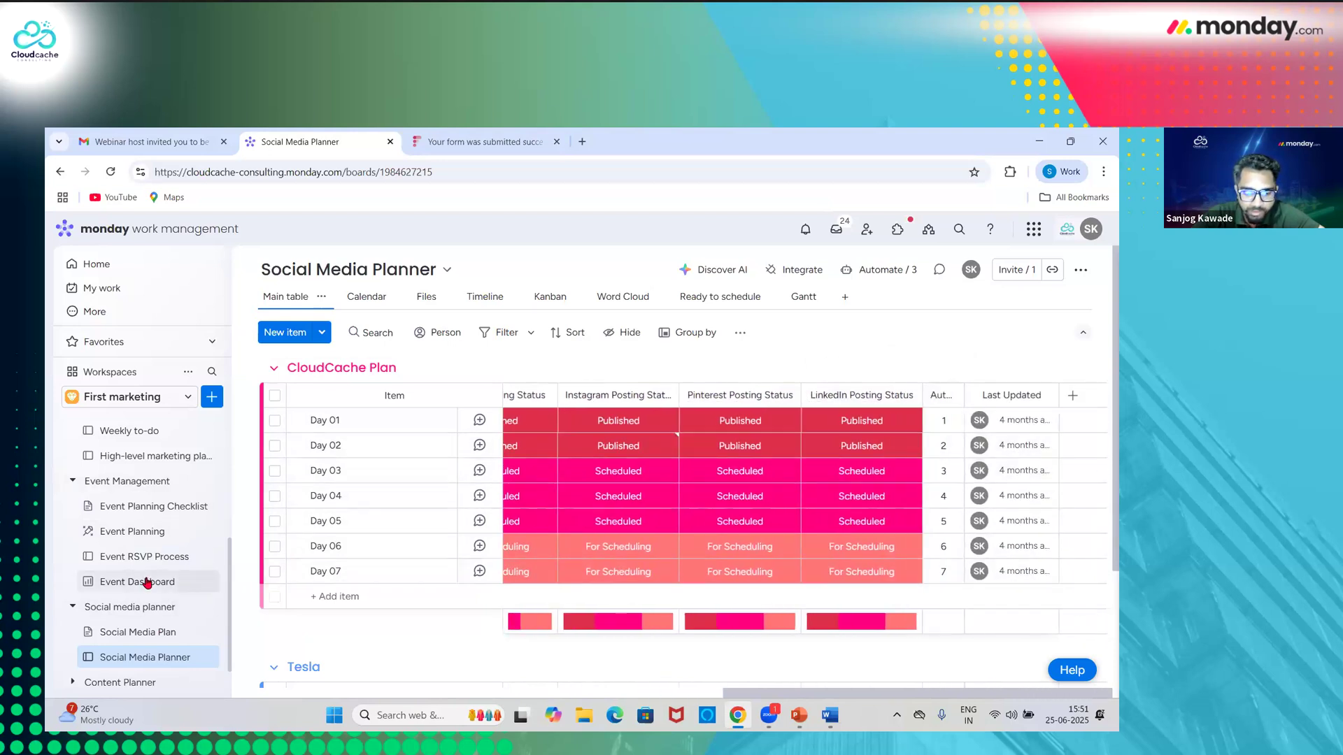
# - Show the Content Planning board from the Content Planner folder
pyautogui.scroll(-2, 147, 583)
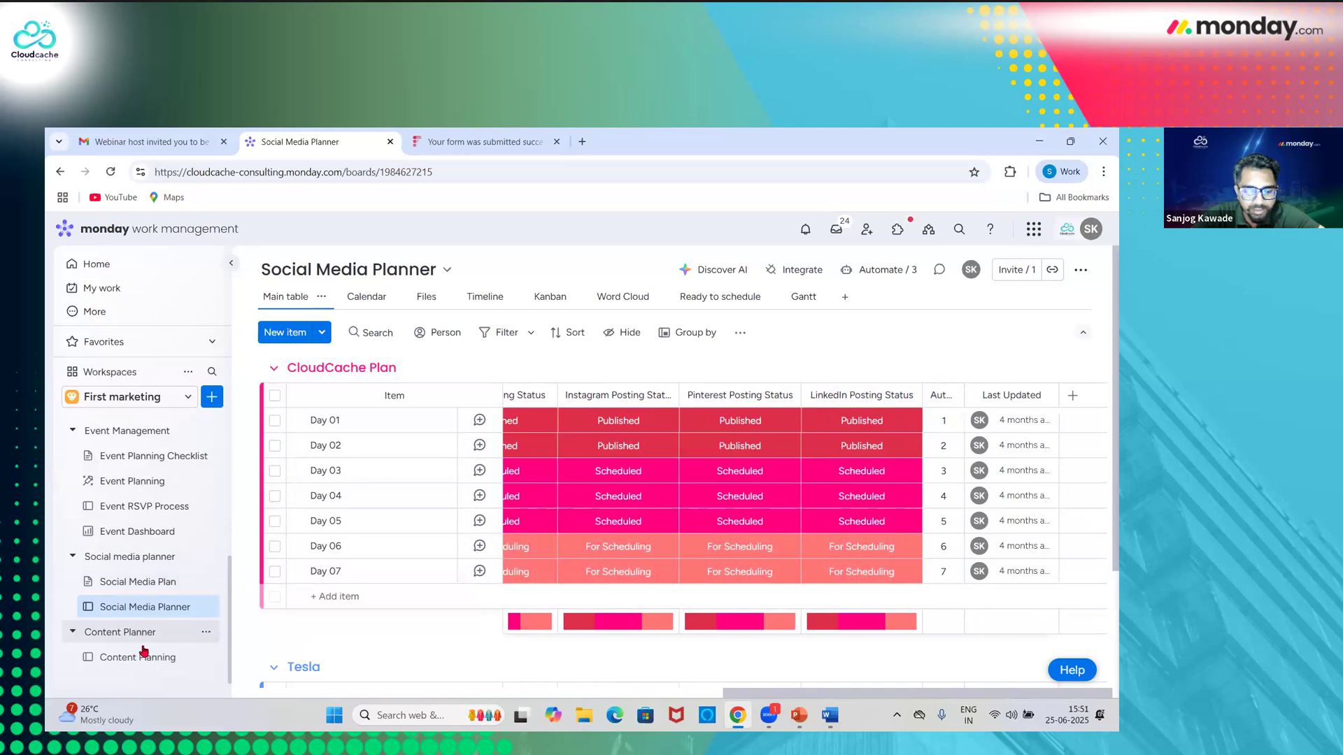
pyautogui.click(148, 659)
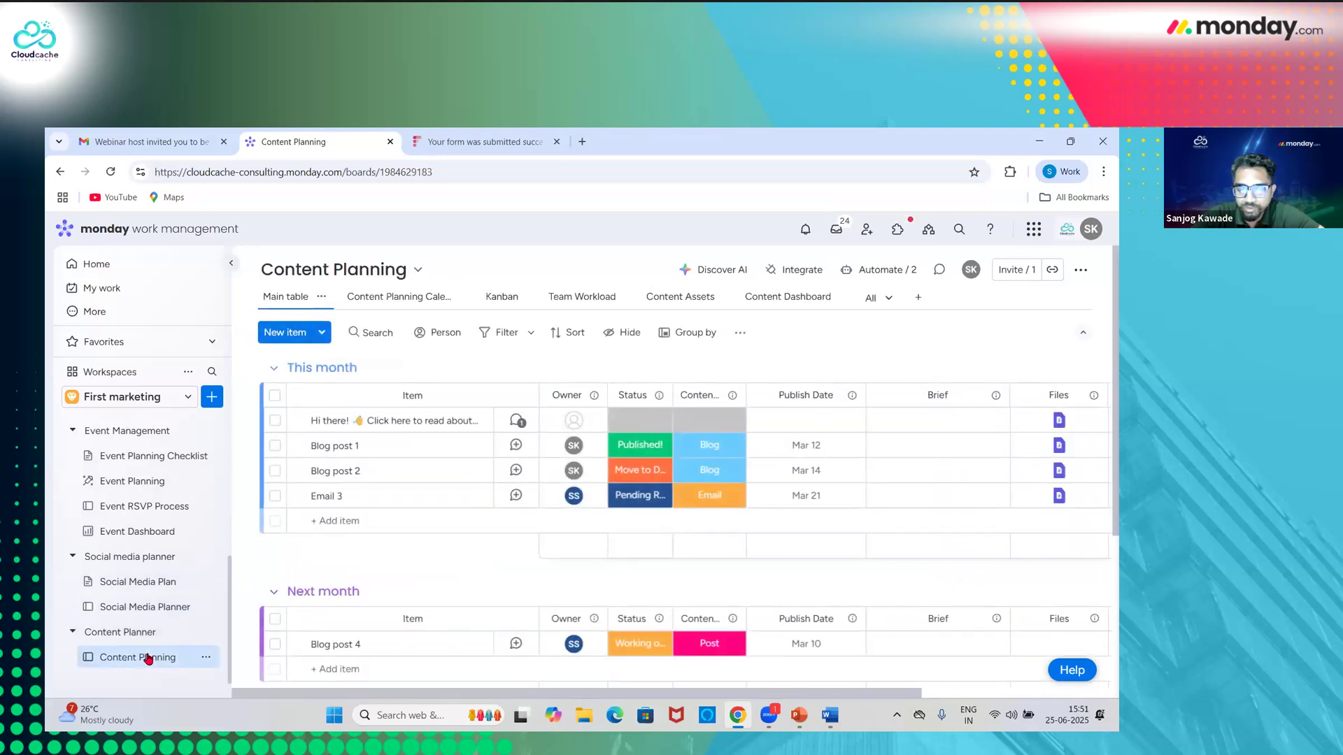
pyautogui.scroll(5, 145, 555)
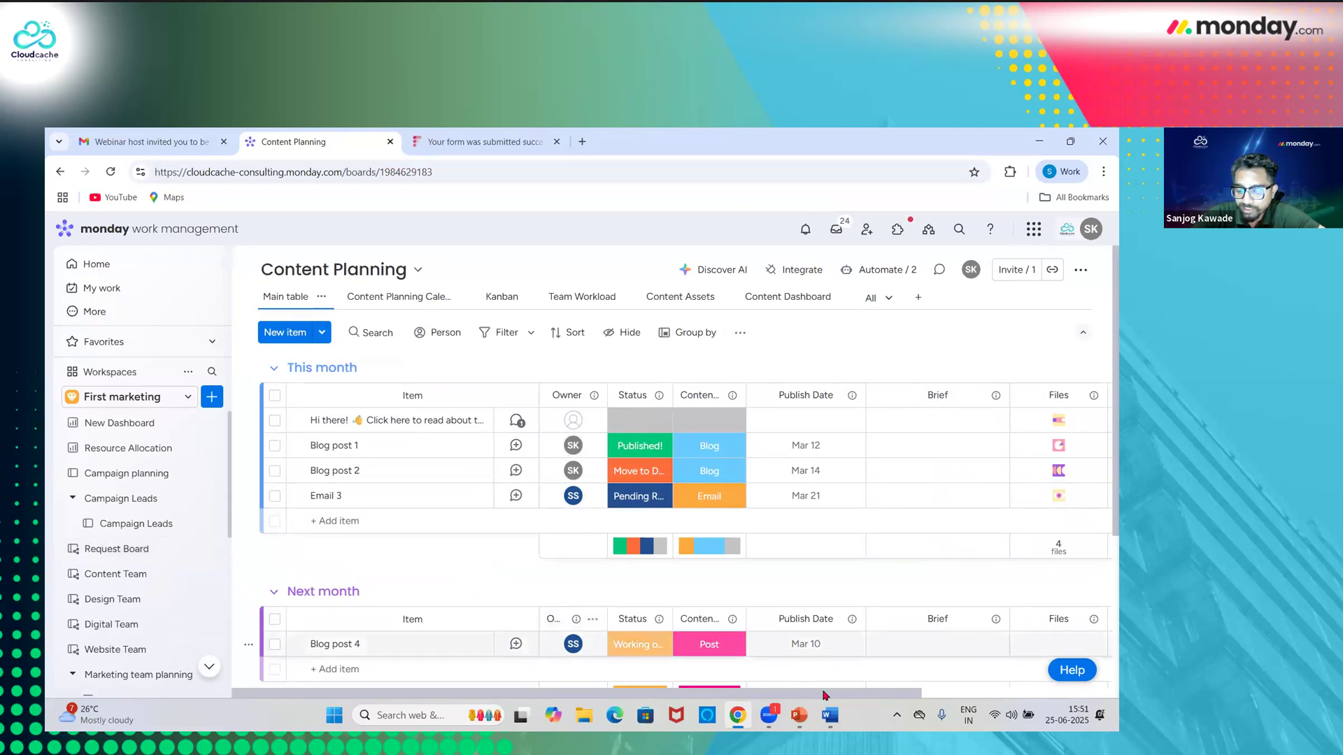
# - Switch to the marketing webinar deck in PowerPoint and show slide 15, Dashboards
pyautogui.click(799, 715)
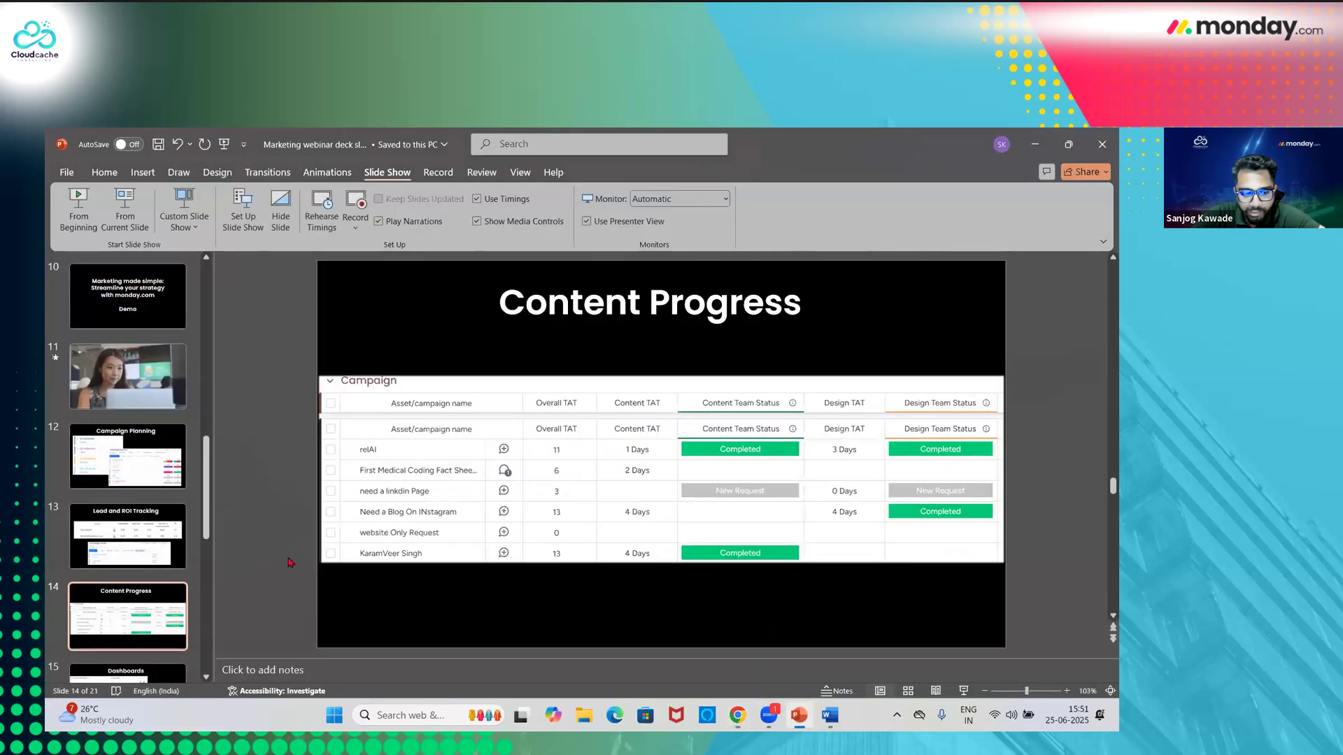
pyautogui.scroll(-1, 171, 610)
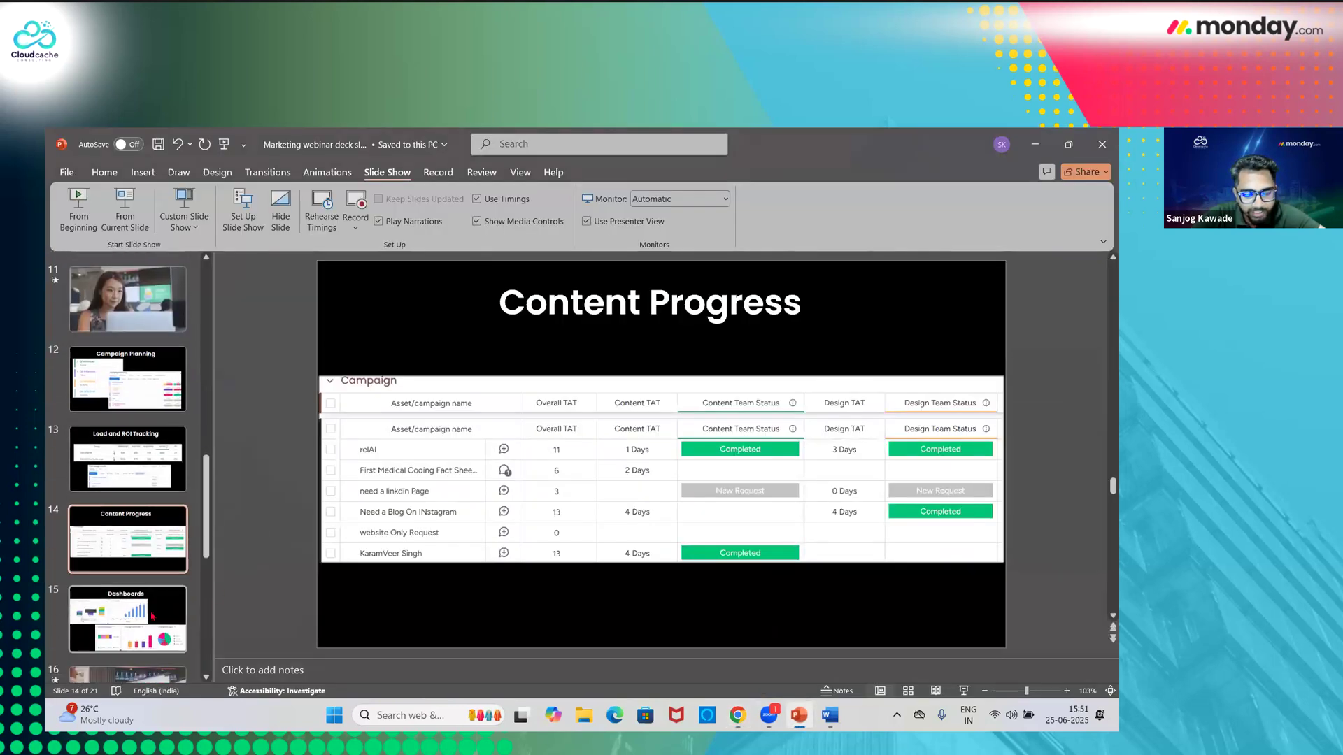
pyautogui.click(152, 617)
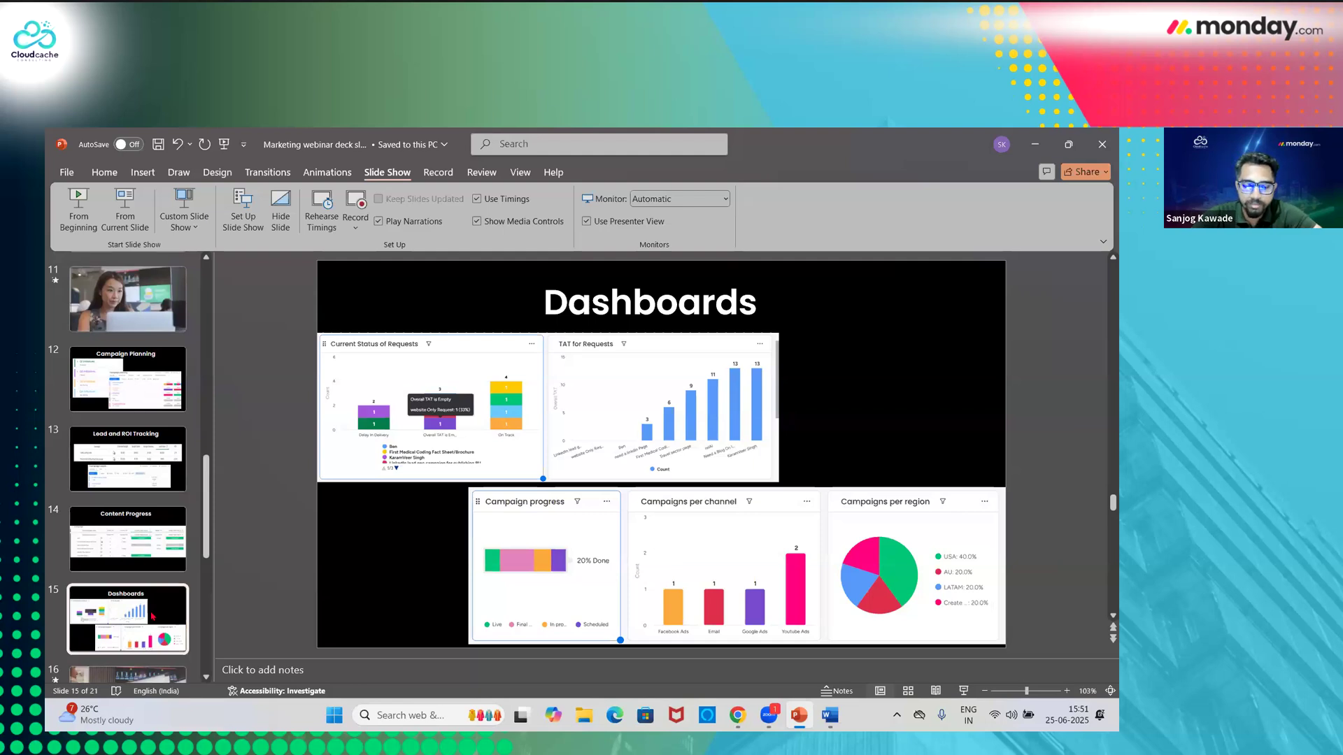
# - Select slide 16 of the webinar deck, start the slide show from it and play its embedded video
pyautogui.scroll(-1, 152, 616)
pyautogui.click(149, 656)
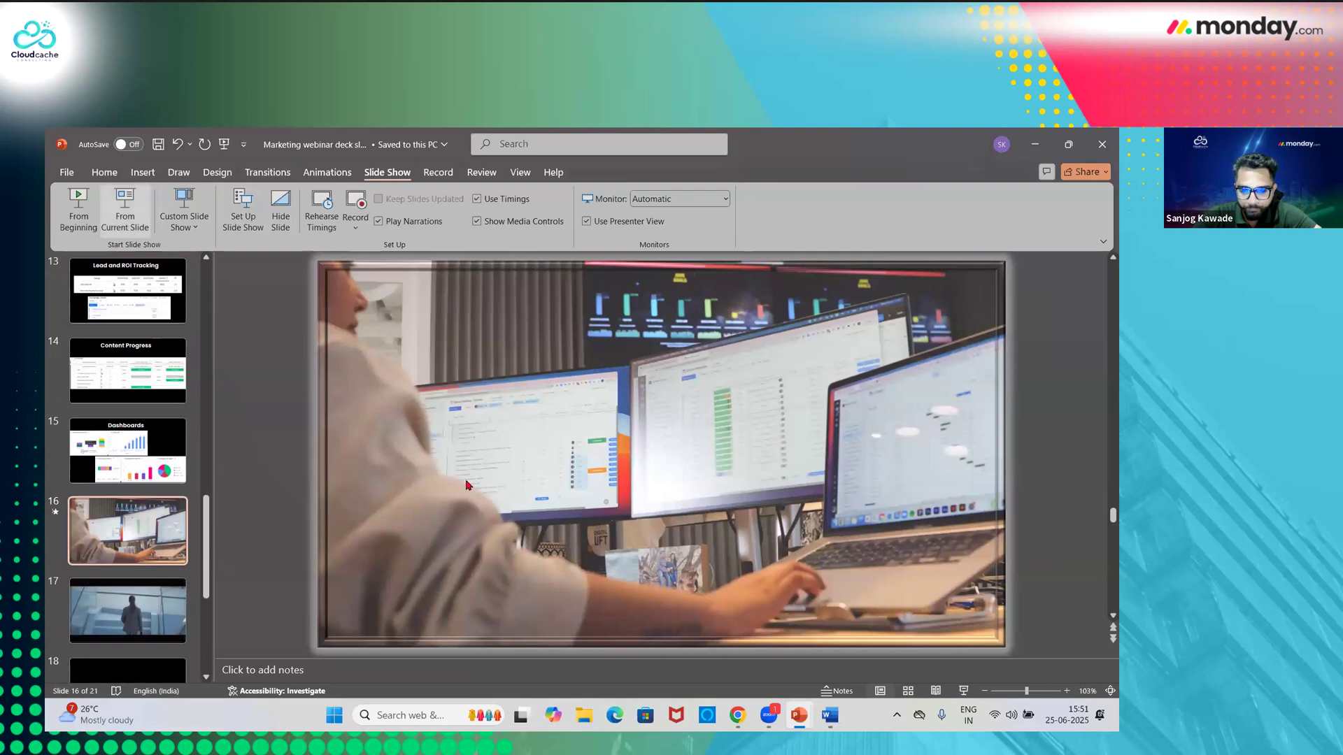
pyautogui.hotkey('shift', 'F5')
pyautogui.click(241, 712)
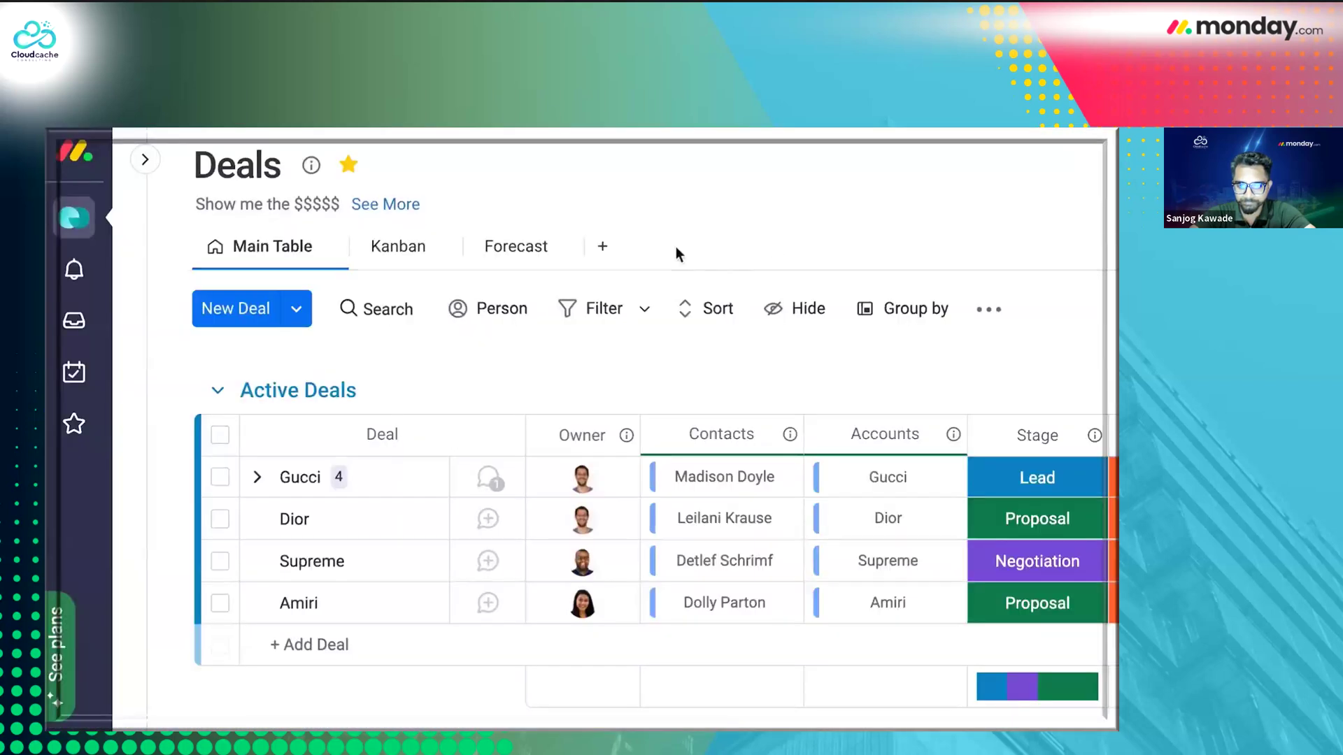
pyautogui.click(603, 247)
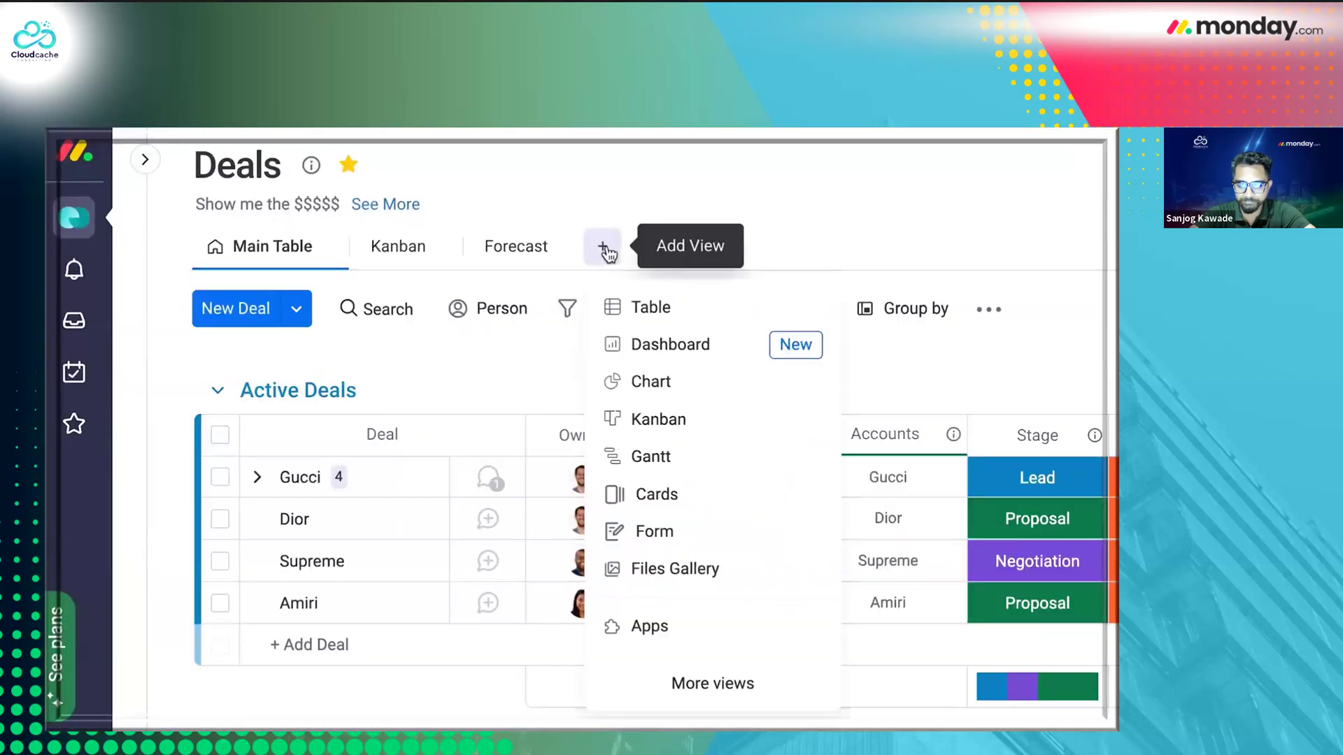
pyautogui.click(709, 347)
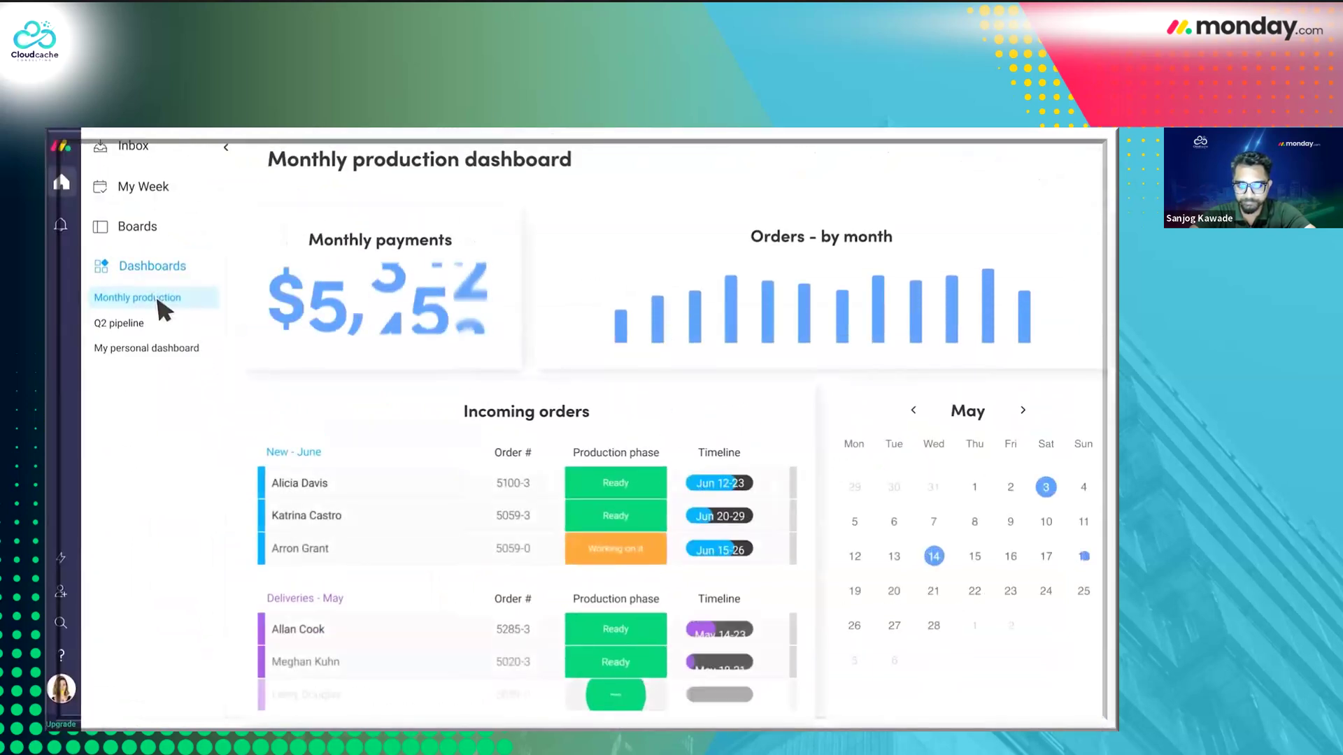
pyautogui.click(165, 327)
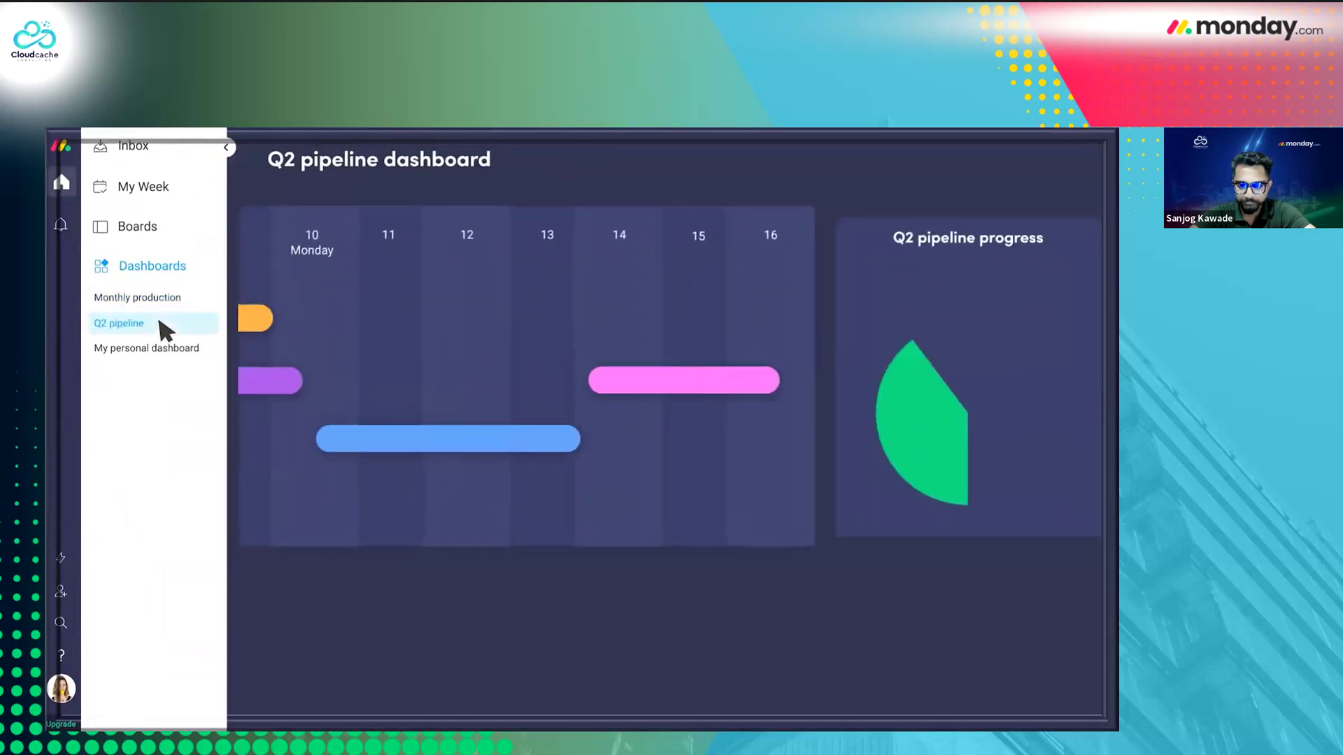
pyautogui.click(176, 350)
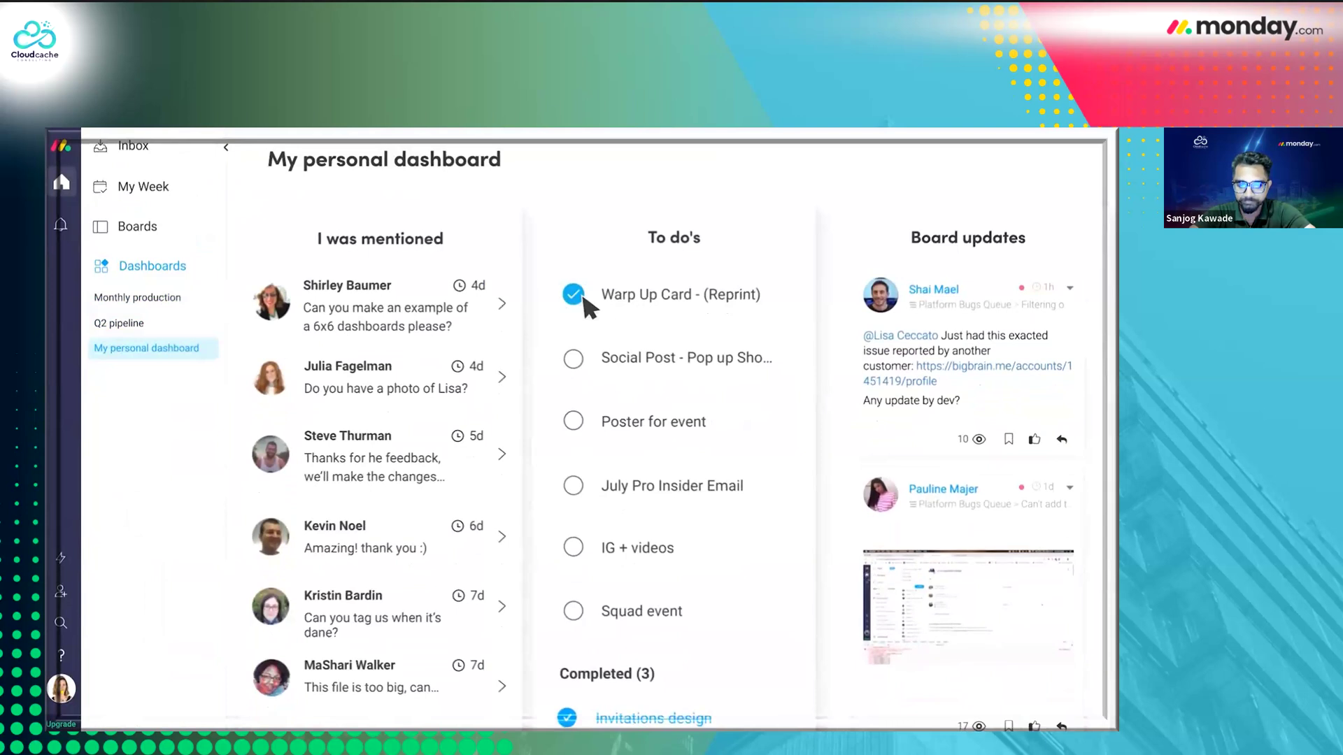
# - Advance the presentation to the Ask us anything screen
pyautogui.press('Right')
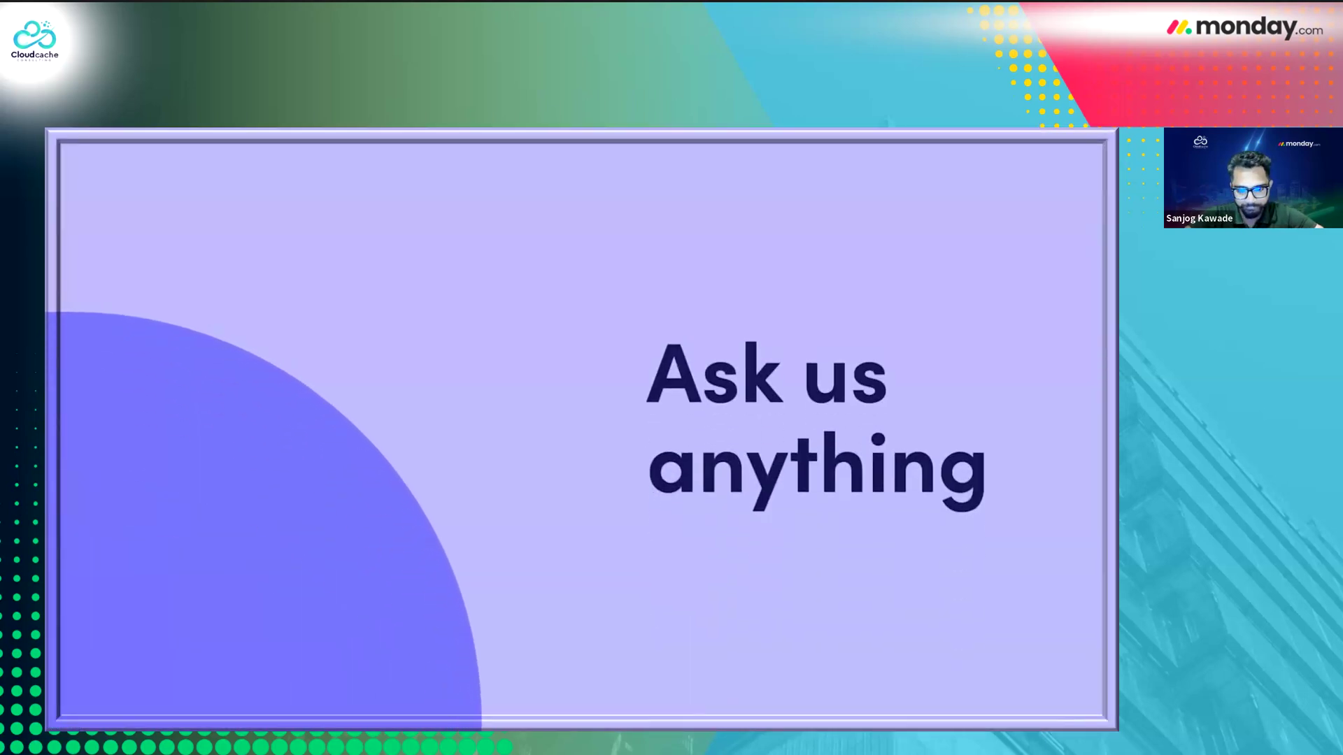